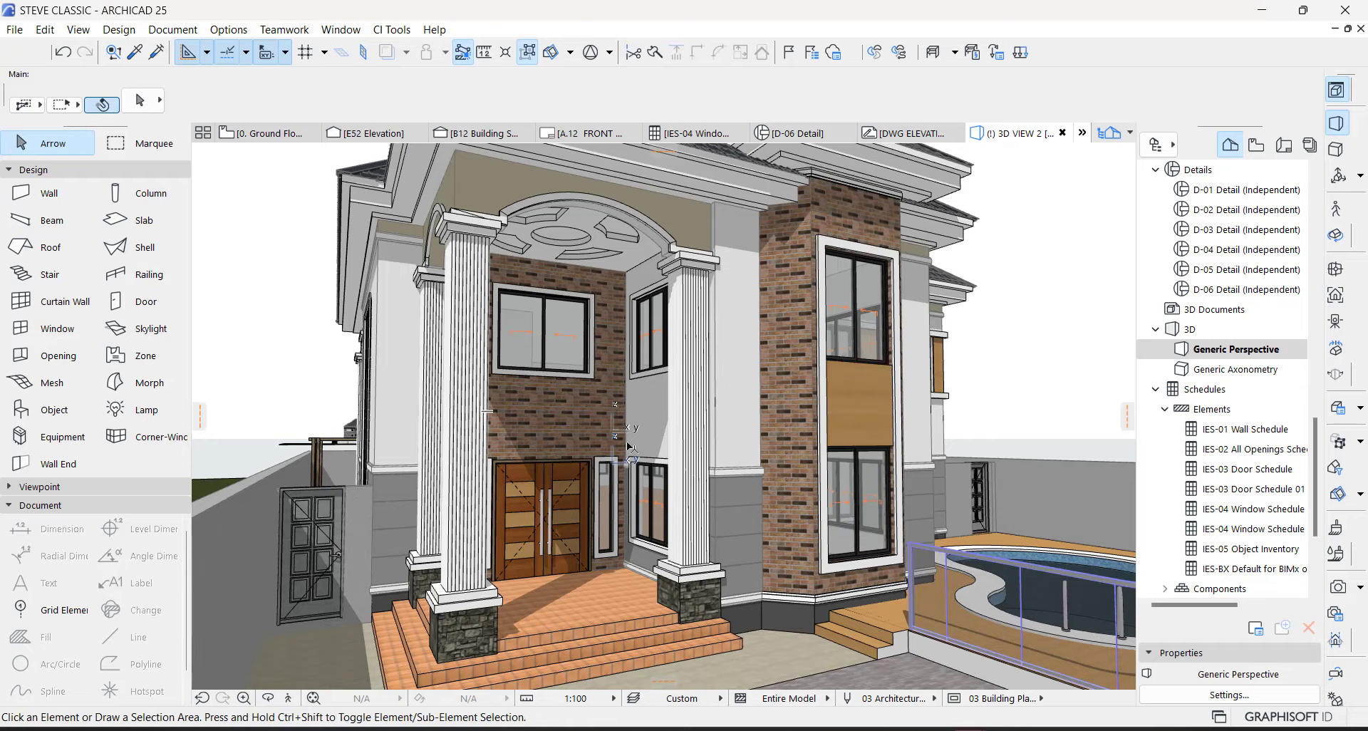
# Step: Examine the front porch column in the 3D view, inspecting its fluted shaft, base mouldings and stone pedestal
pyautogui.scroll(2, 463, 365)
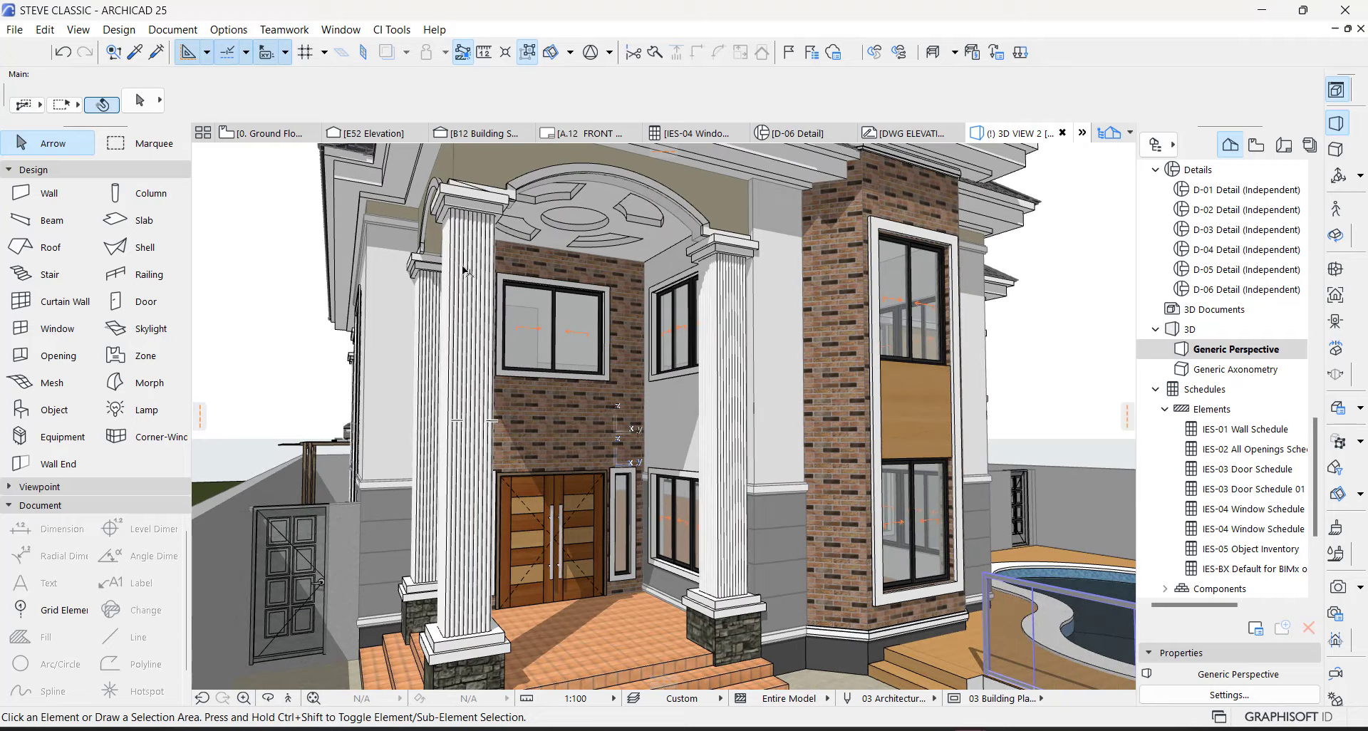
pyautogui.scroll(-2, 450, 458)
pyautogui.click(454, 436)
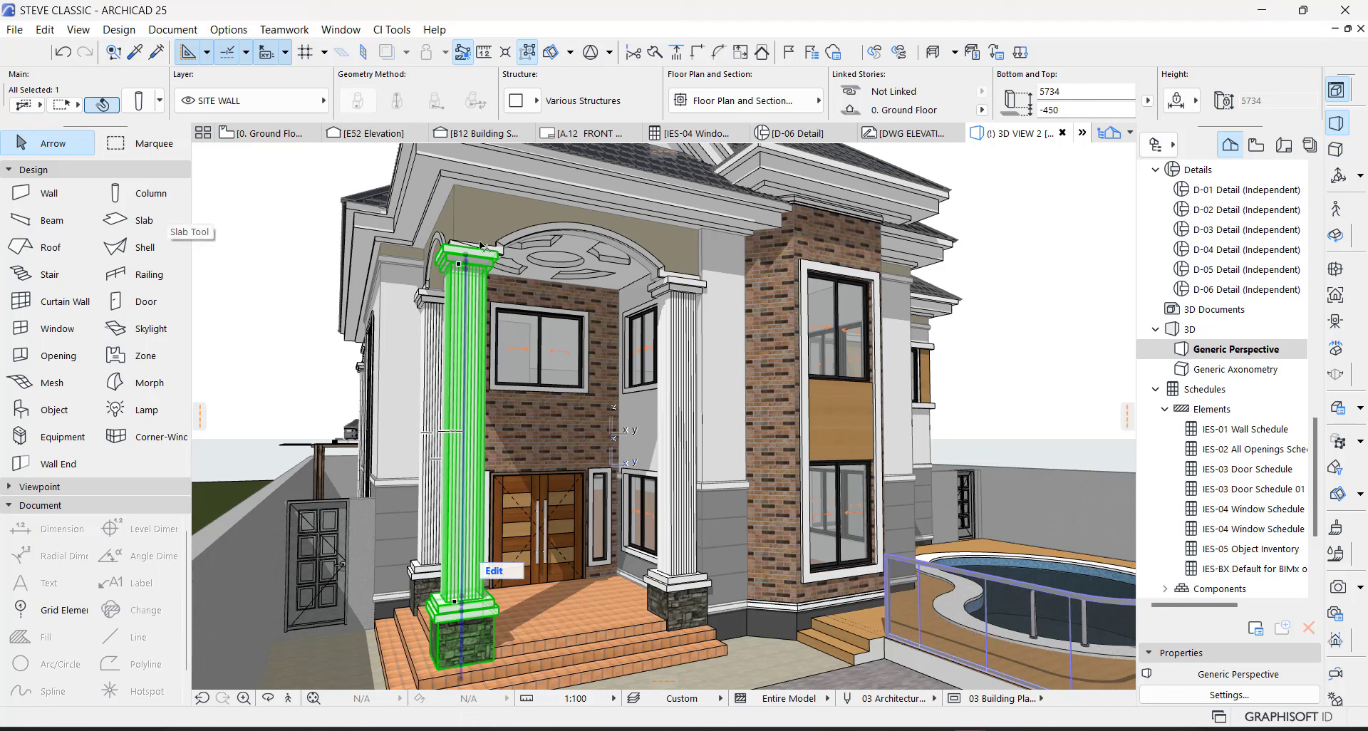
pyautogui.scroll(5, 428, 641)
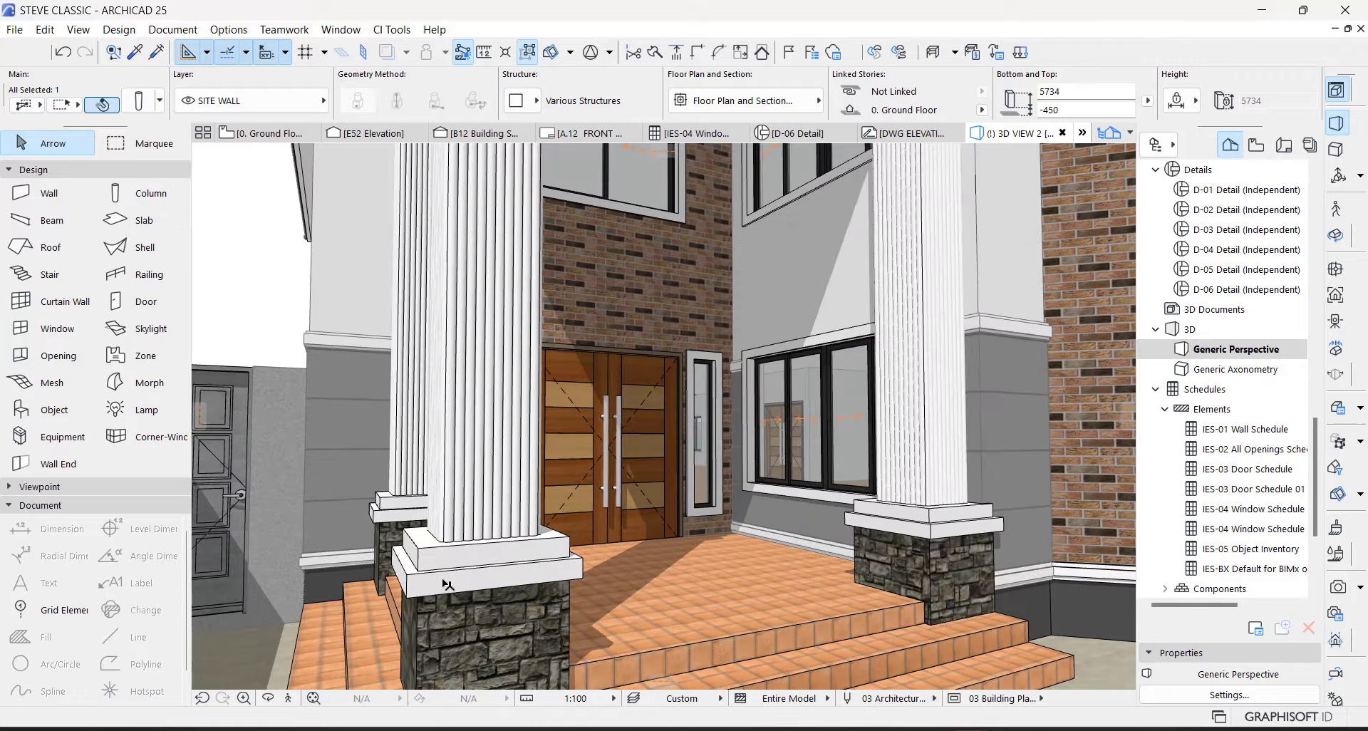
pyautogui.click(435, 586)
pyautogui.press('Escape')
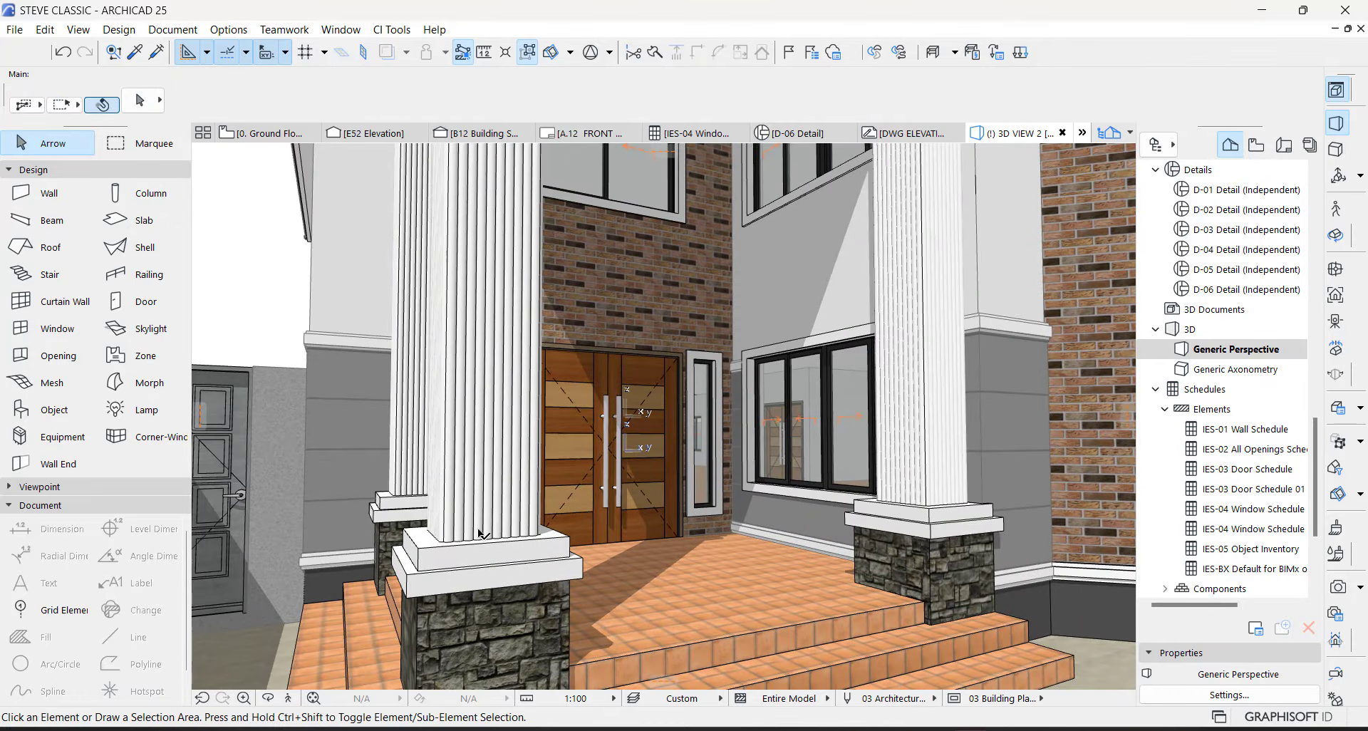
pyautogui.click(517, 563)
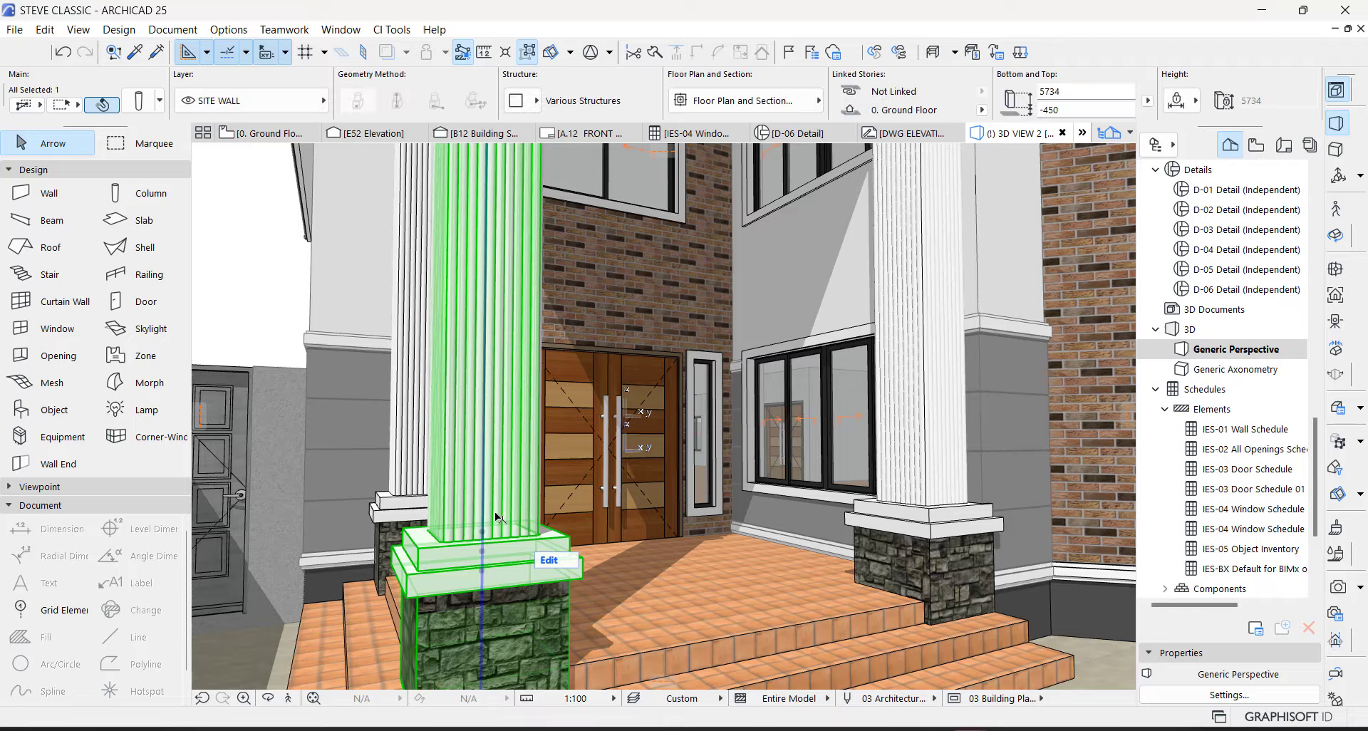
pyautogui.scroll(-3, 497, 524)
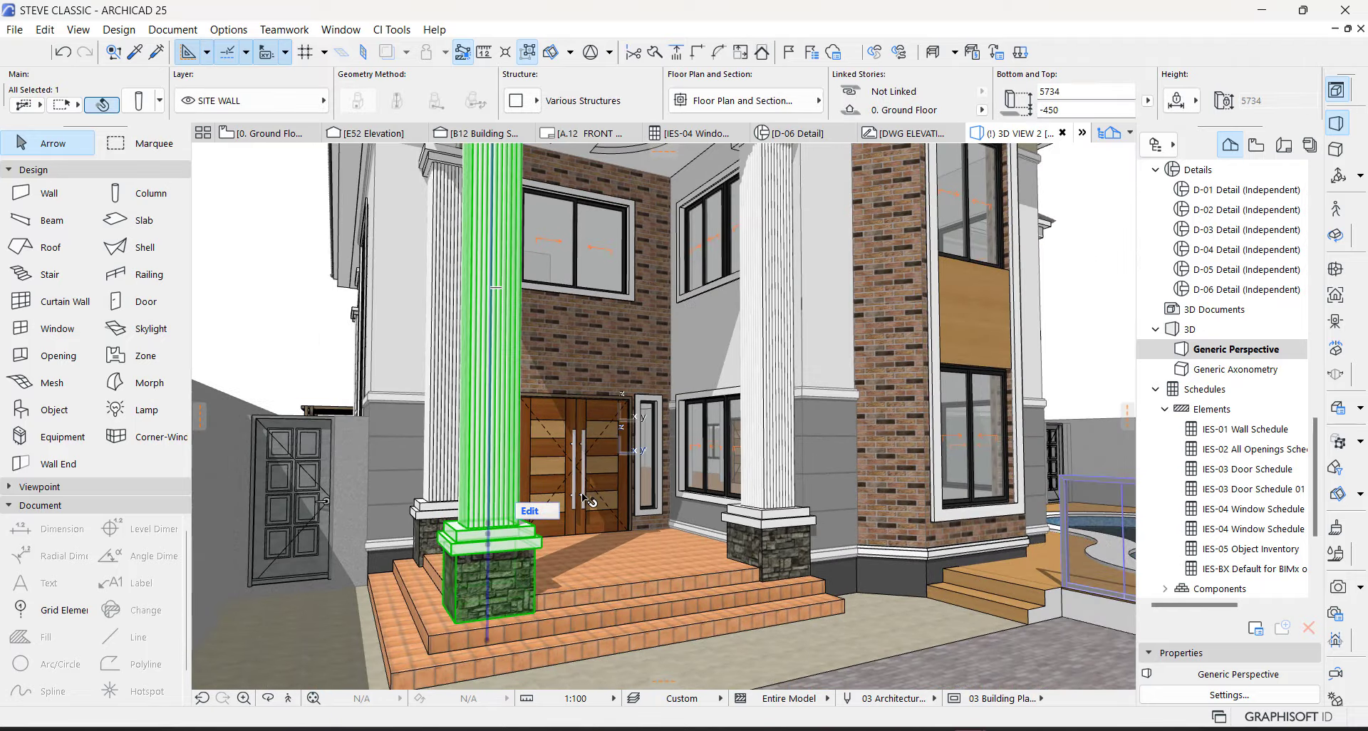
# Step: Examine the entrance porch column and the matching column on the driveway in the ground floor plan, and return to the 3D view
pyautogui.press('F2')
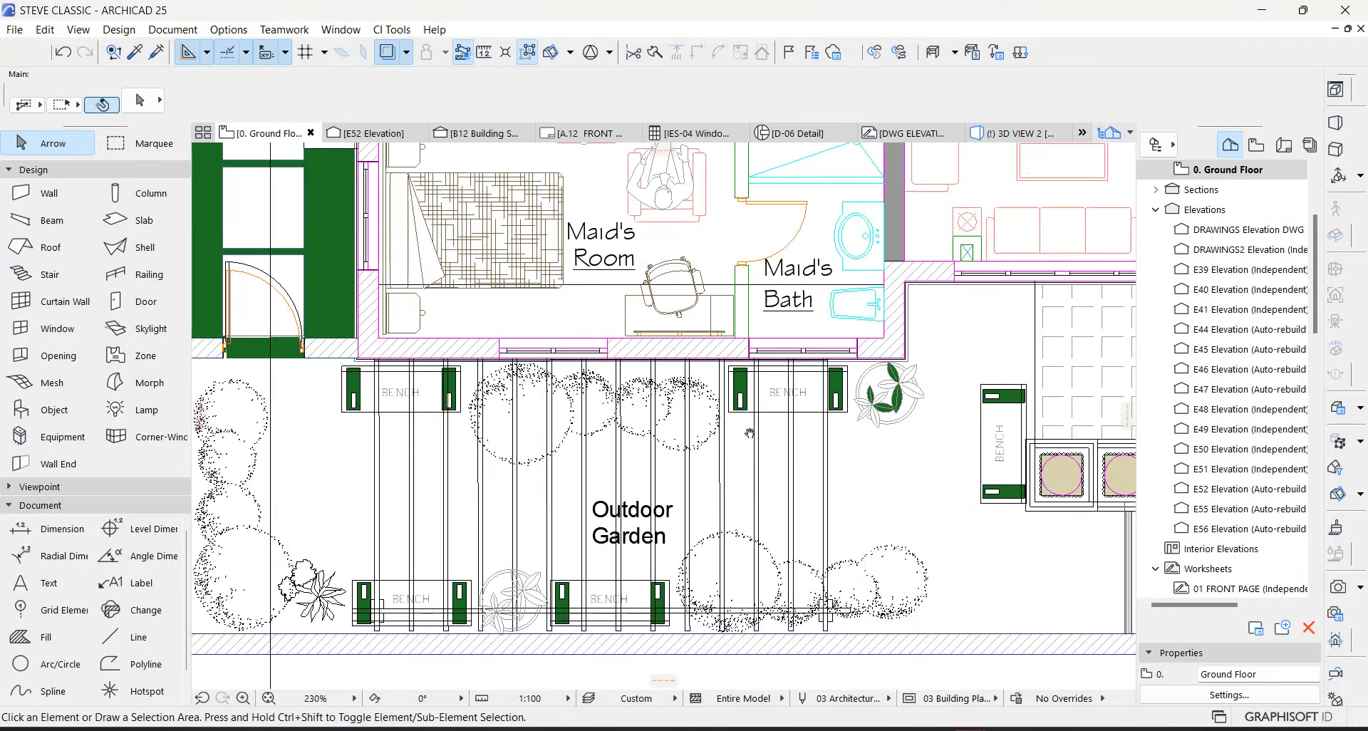
pyautogui.scroll(3, 522, 467)
pyautogui.scroll(-6, 522, 466)
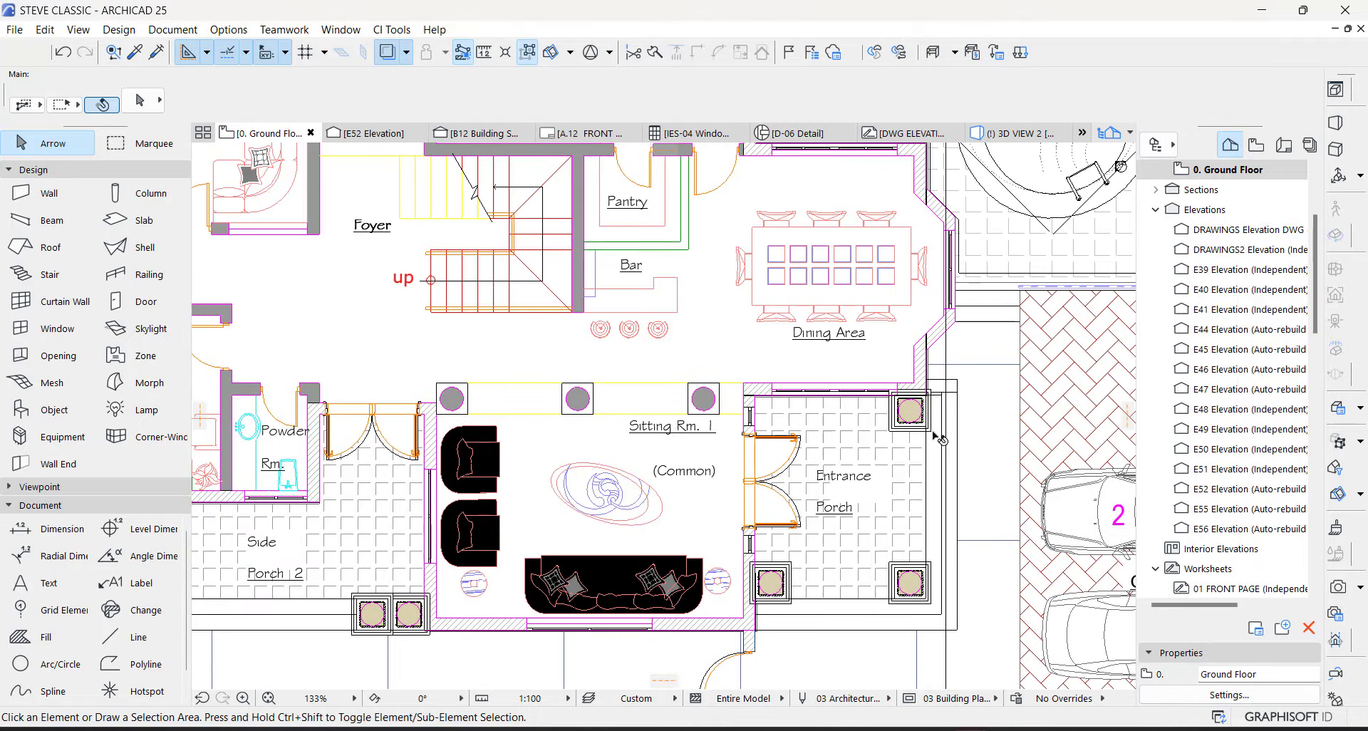
pyautogui.scroll(6, 909, 442)
pyautogui.scroll(4, 909, 442)
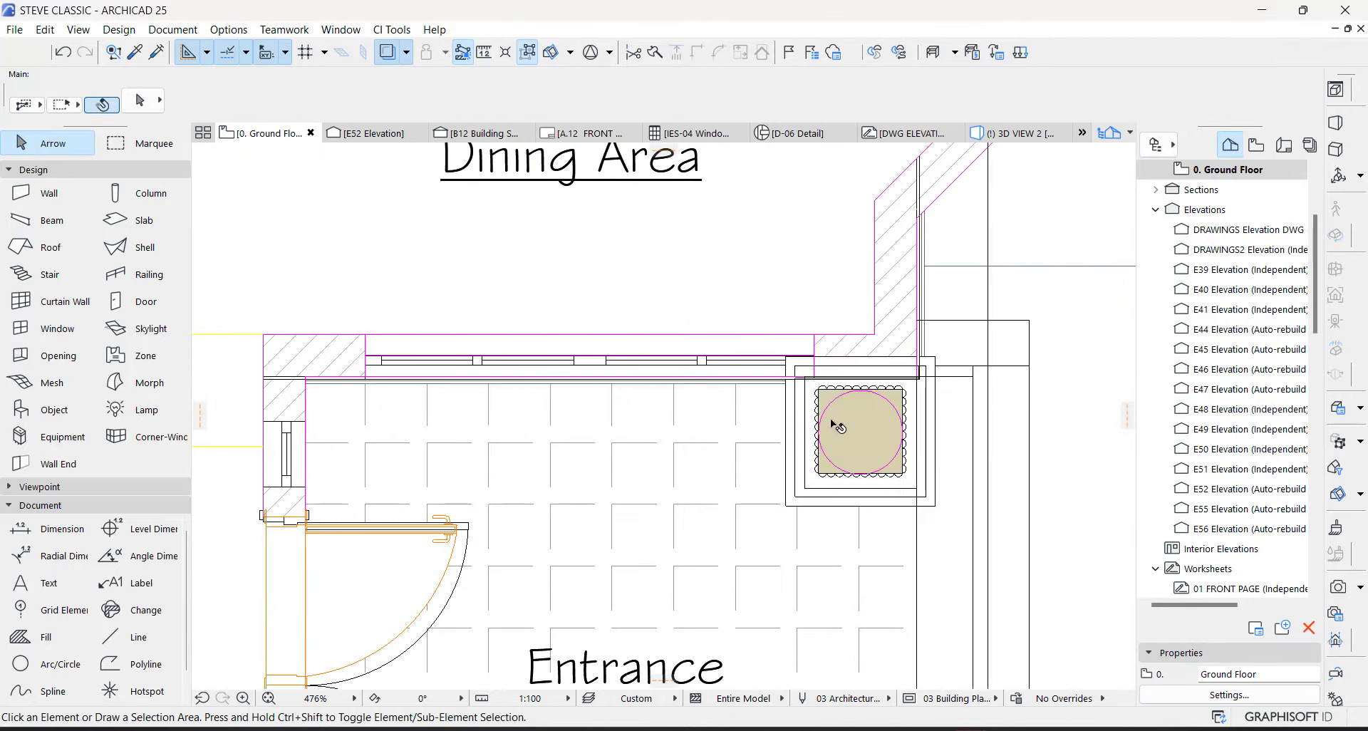
pyautogui.click(853, 433)
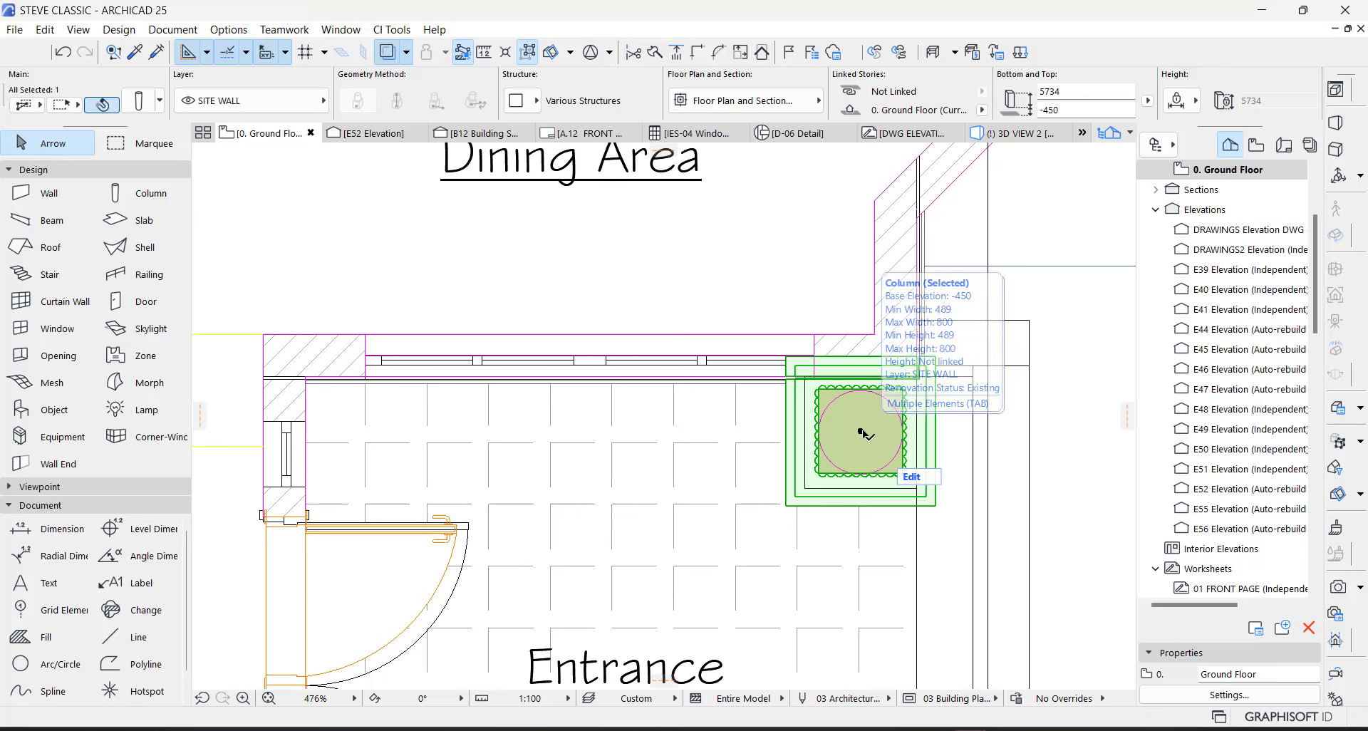
pyautogui.scroll(-6, 334, 456)
pyautogui.click(459, 451)
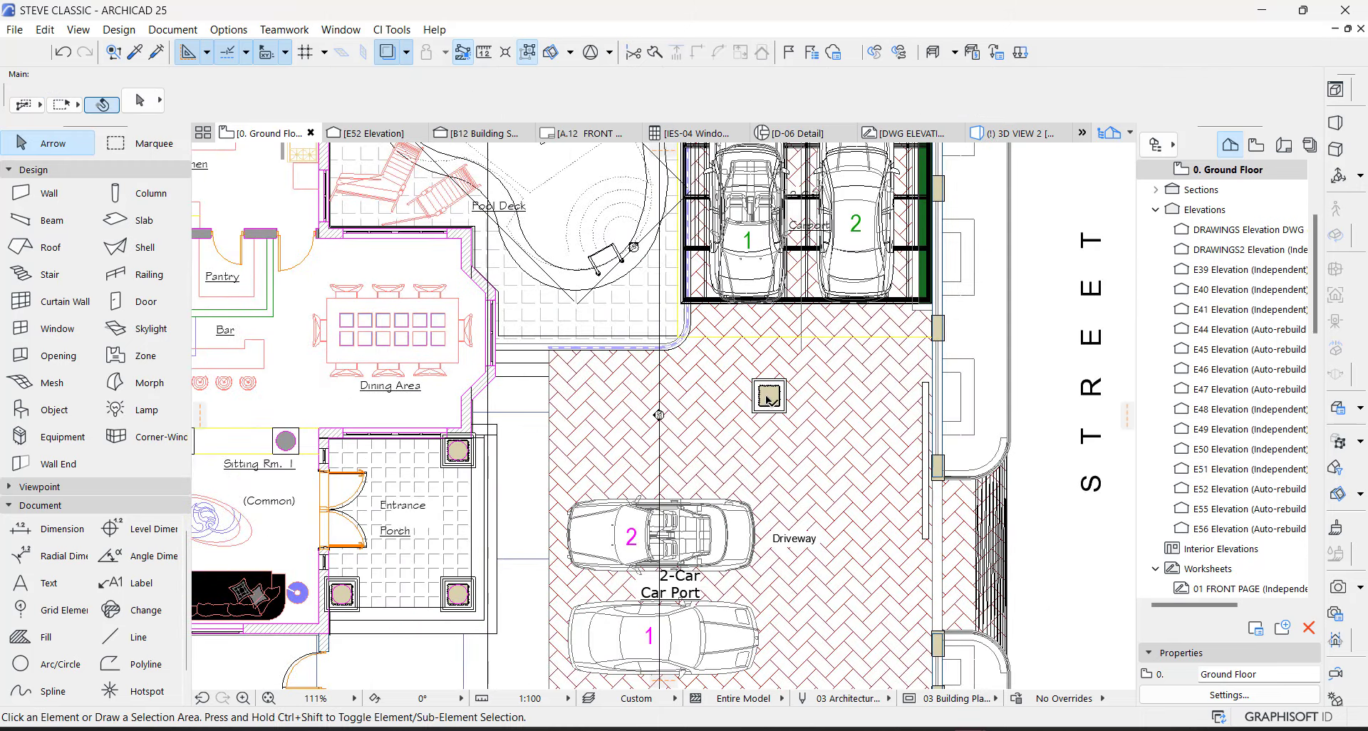
pyautogui.scroll(6, 767, 411)
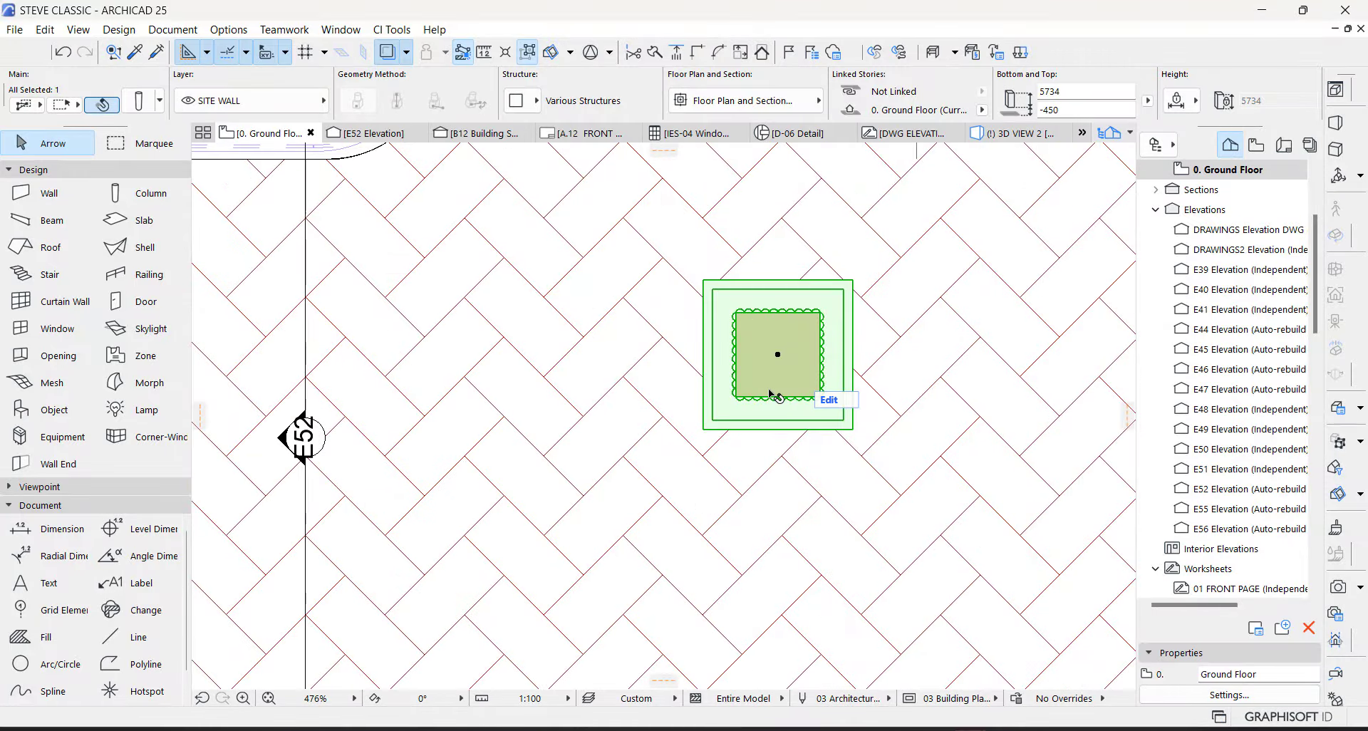
pyautogui.press('Escape')
pyautogui.scroll(-6, 788, 390)
pyautogui.scroll(5, 513, 392)
pyautogui.click(586, 510)
pyautogui.press('F3')
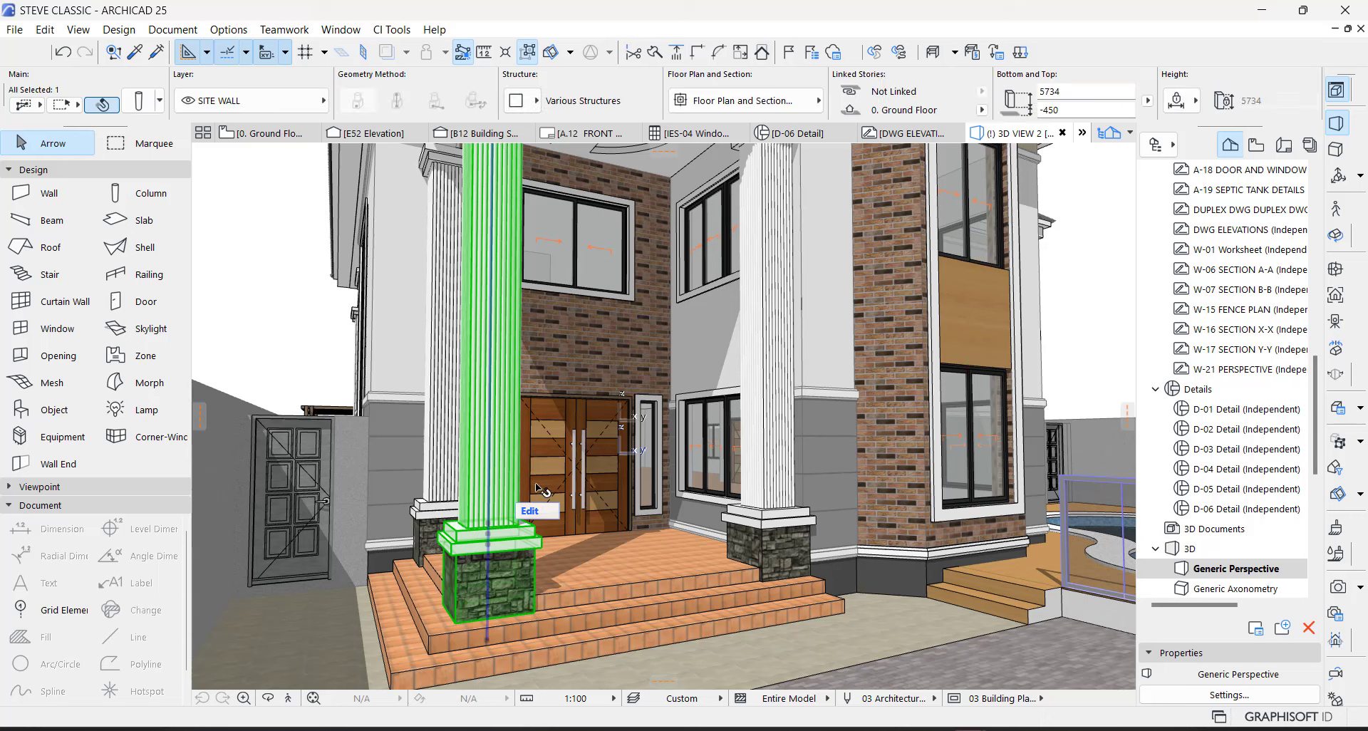
pyautogui.click(142, 195)
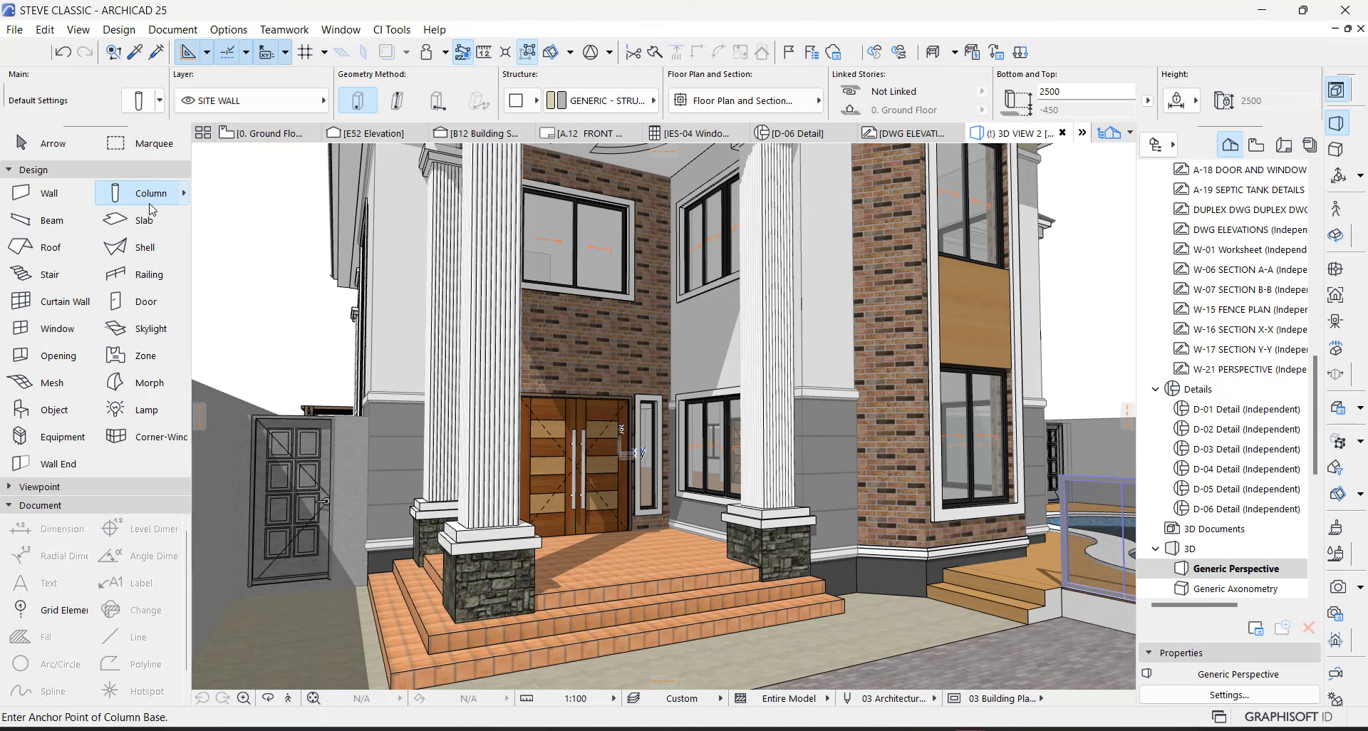
pyautogui.doubleClick(164, 191)
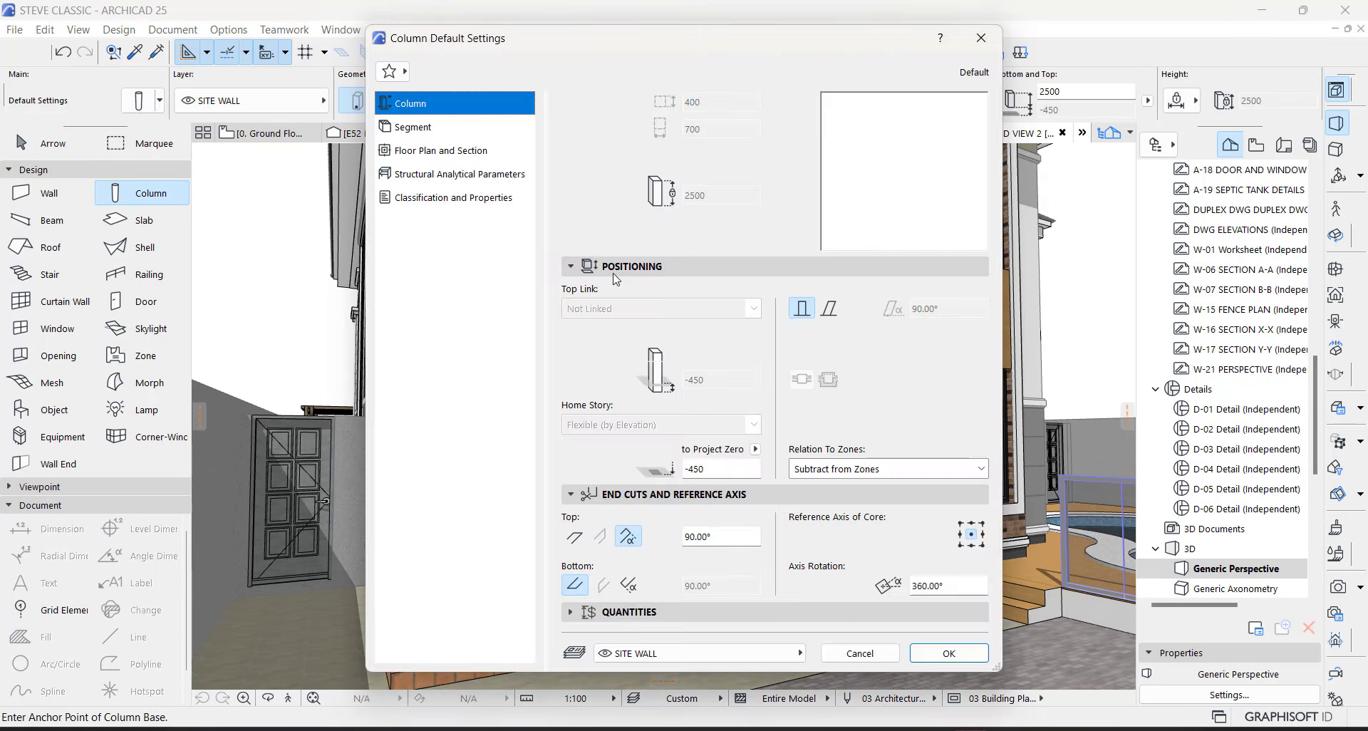
pyautogui.click(416, 128)
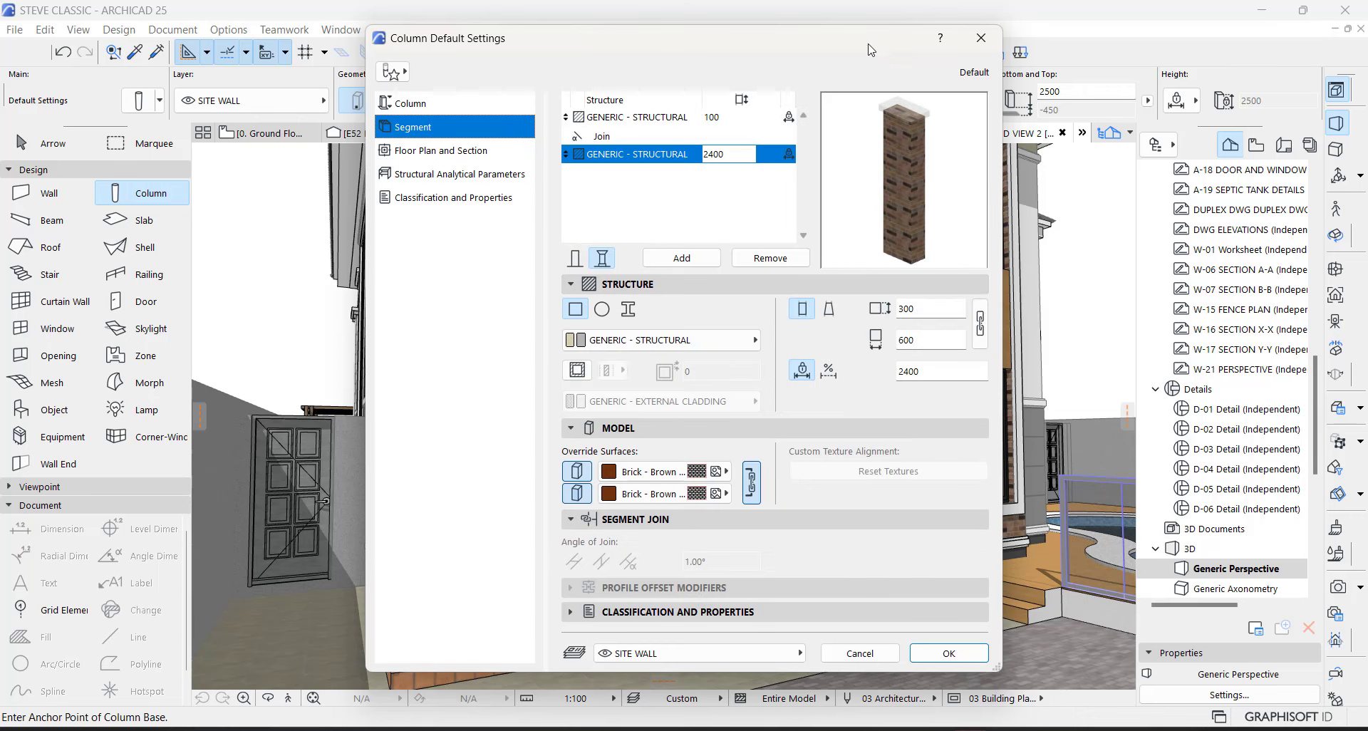
pyautogui.moveTo(774, 44); pyautogui.dragTo(1067, 73)
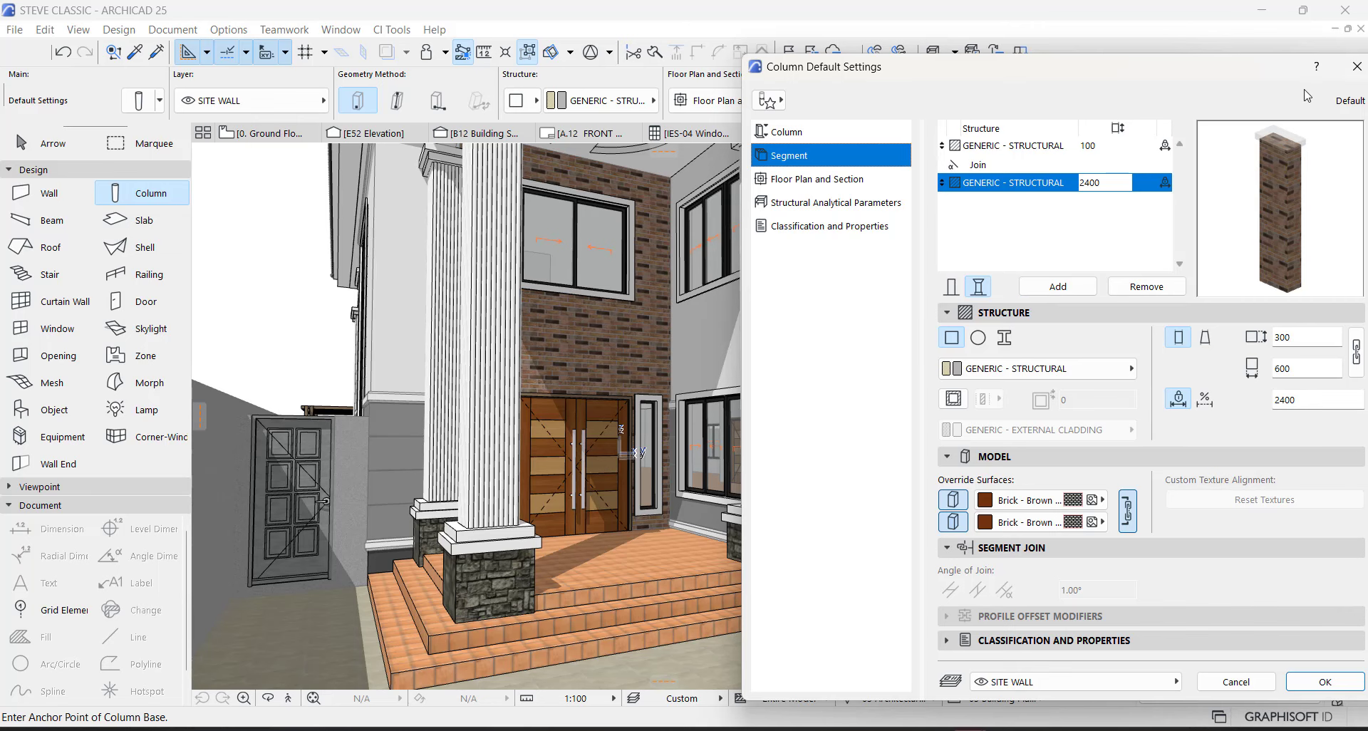
pyautogui.click(1357, 66)
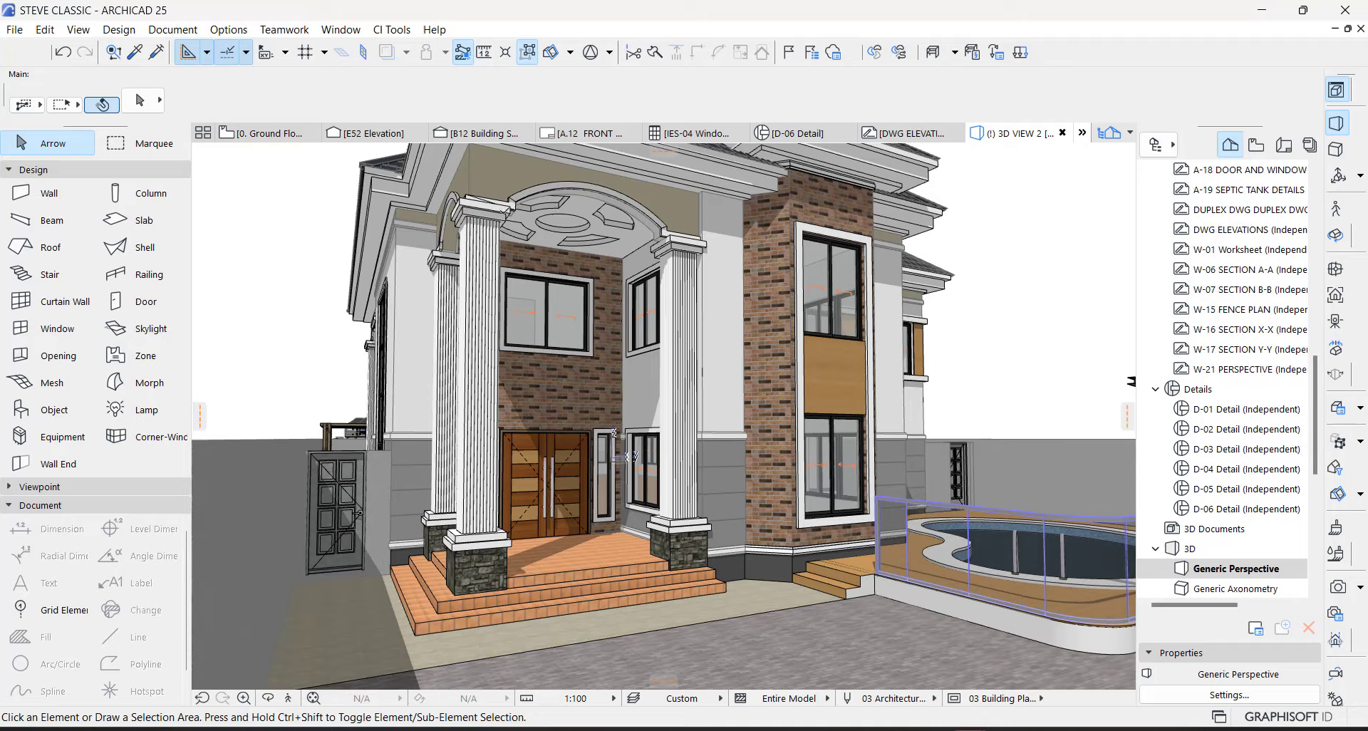
# Step: Examine the stepped capital, fluted shaft and stone base of the front porch column up close in the 3D view
pyautogui.scroll(10, 499, 229)
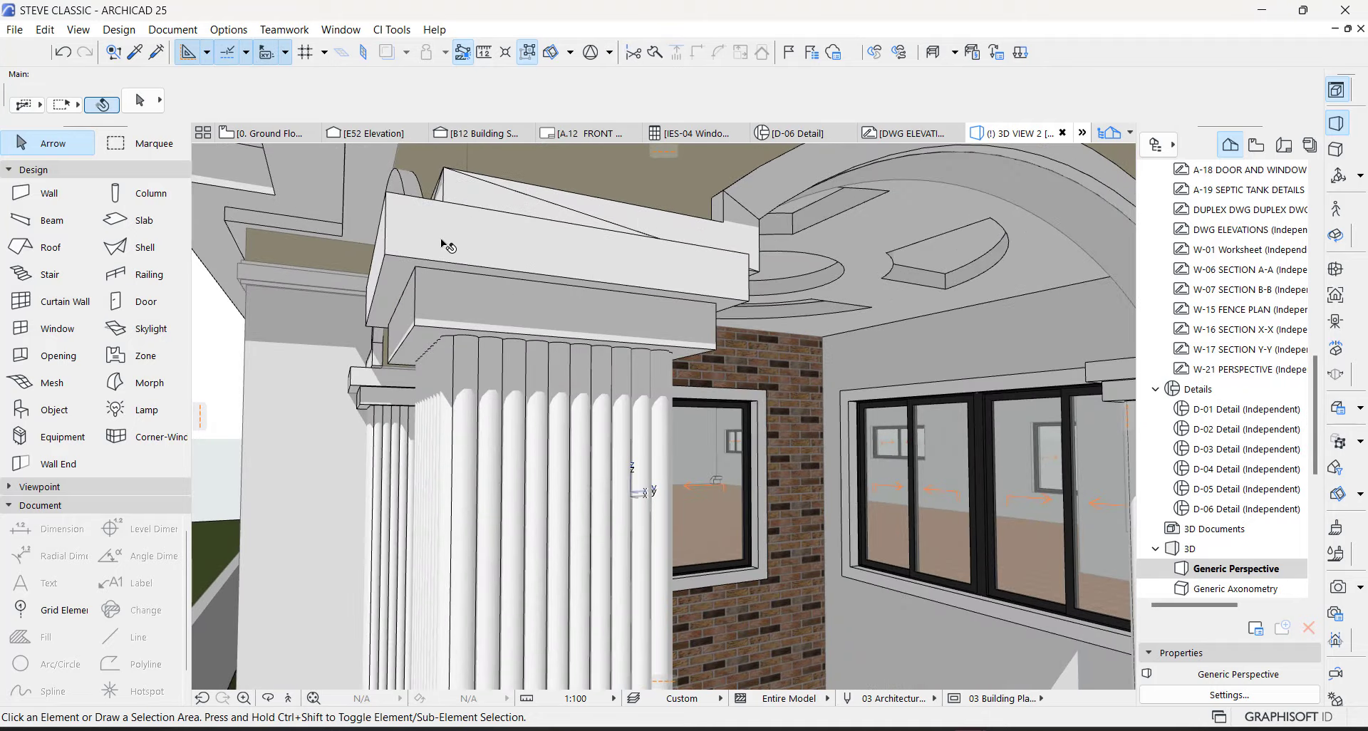
pyautogui.click(447, 250)
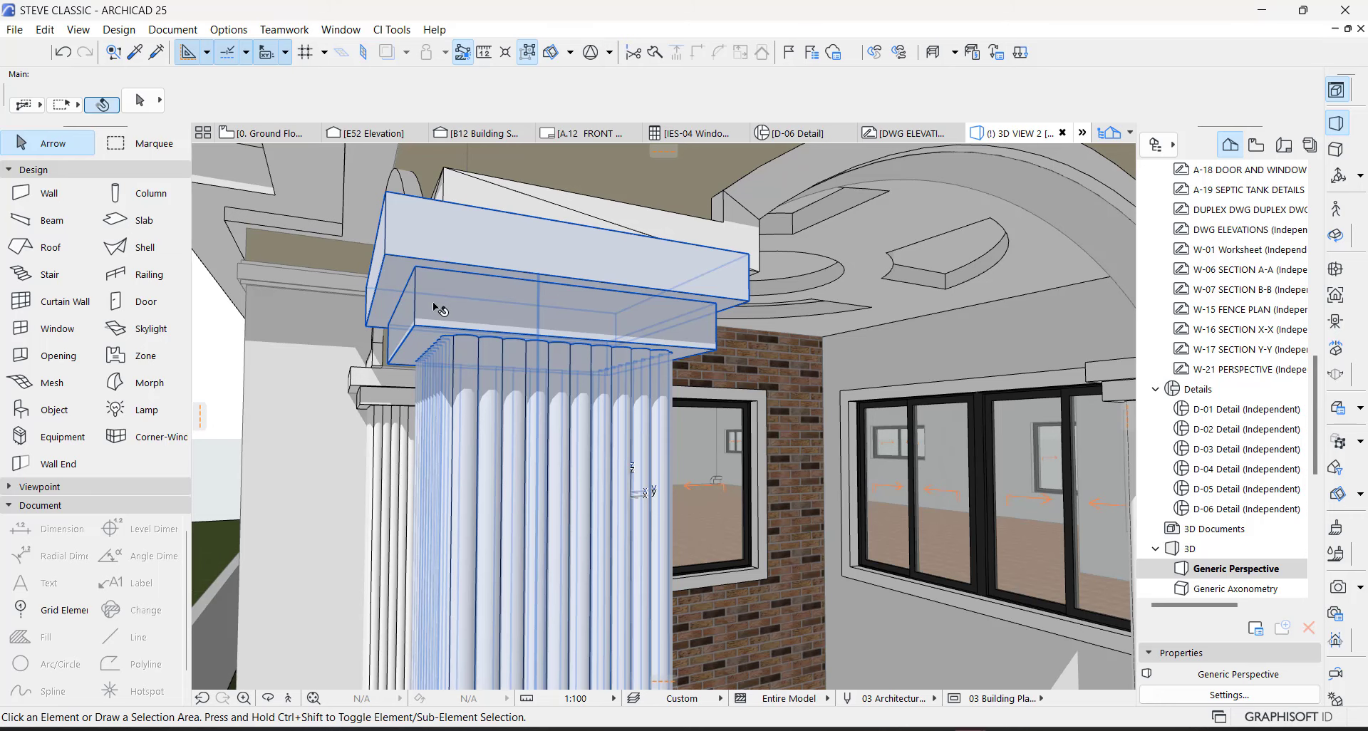
pyautogui.scroll(-10, 437, 299)
pyautogui.scroll(-3, 525, 320)
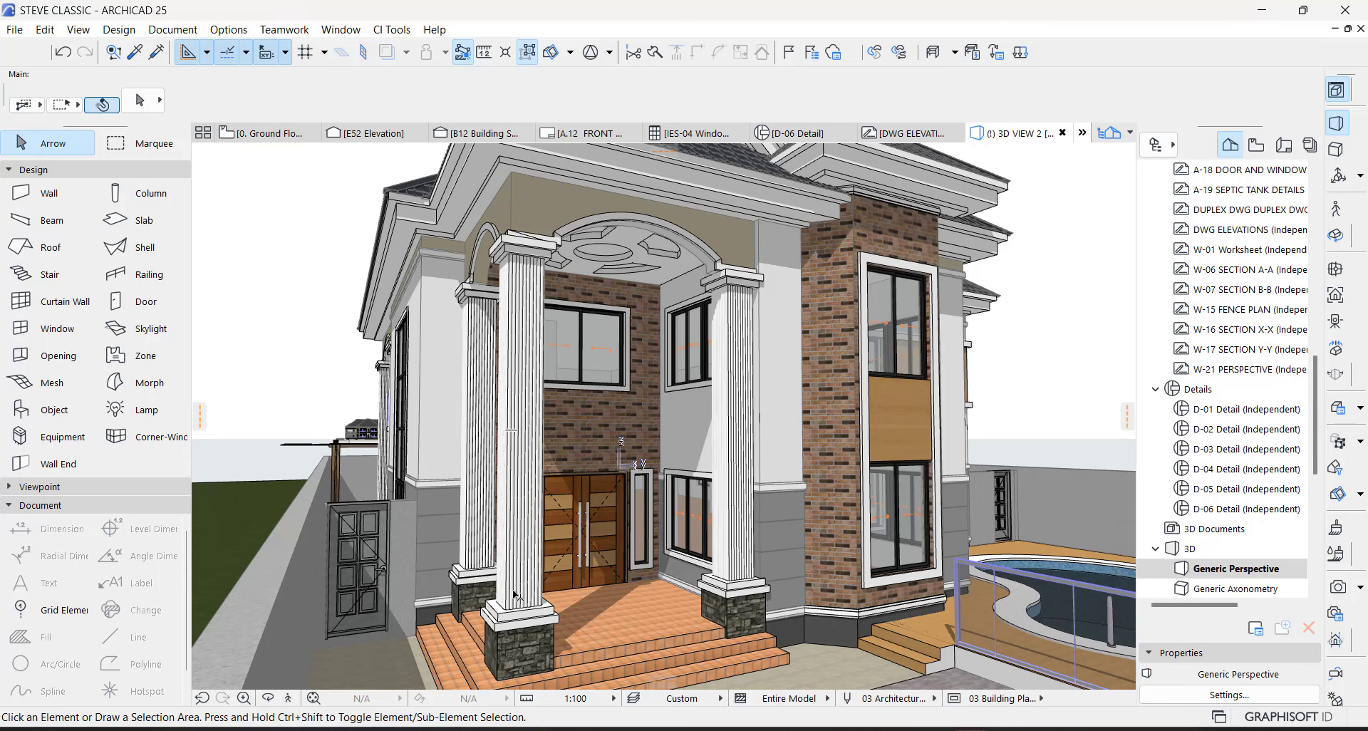
pyautogui.scroll(5, 514, 594)
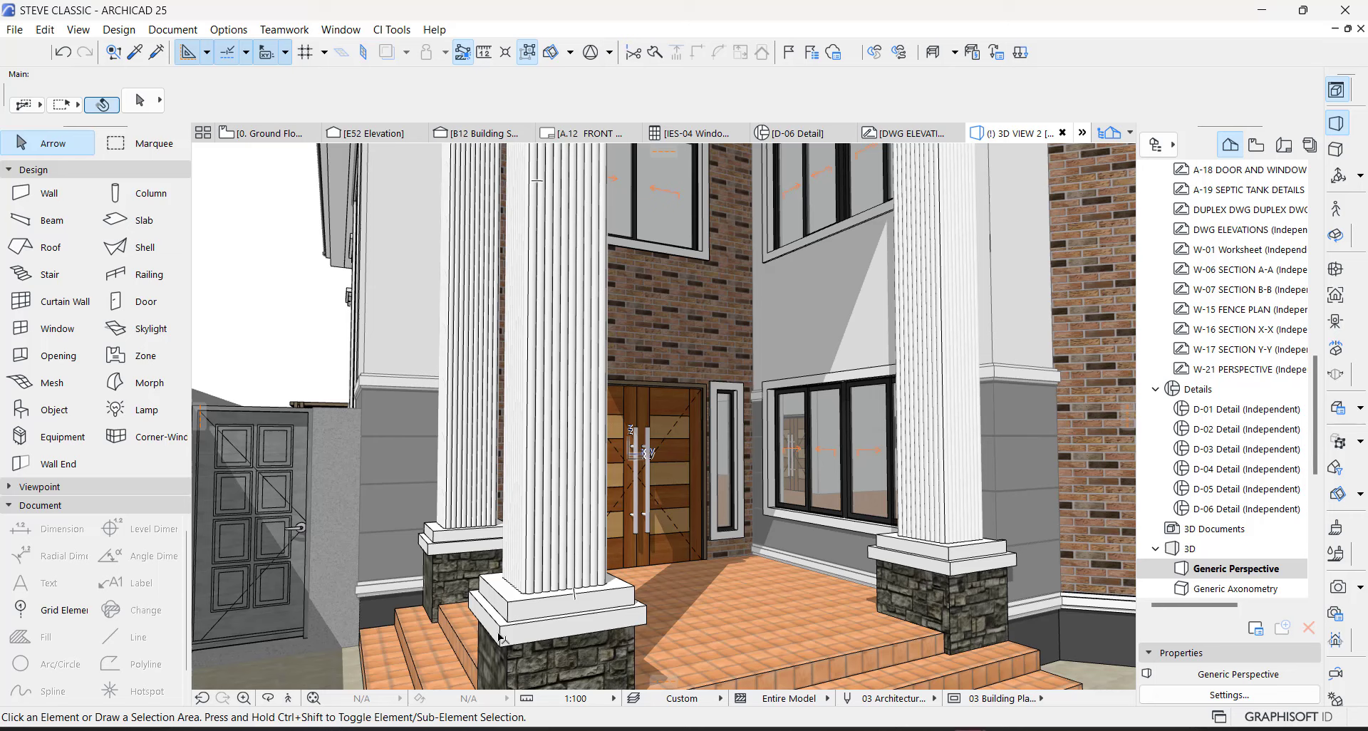
pyautogui.moveTo(501, 636); pyautogui.dragTo(507, 470, button='middle')
pyautogui.click(507, 469)
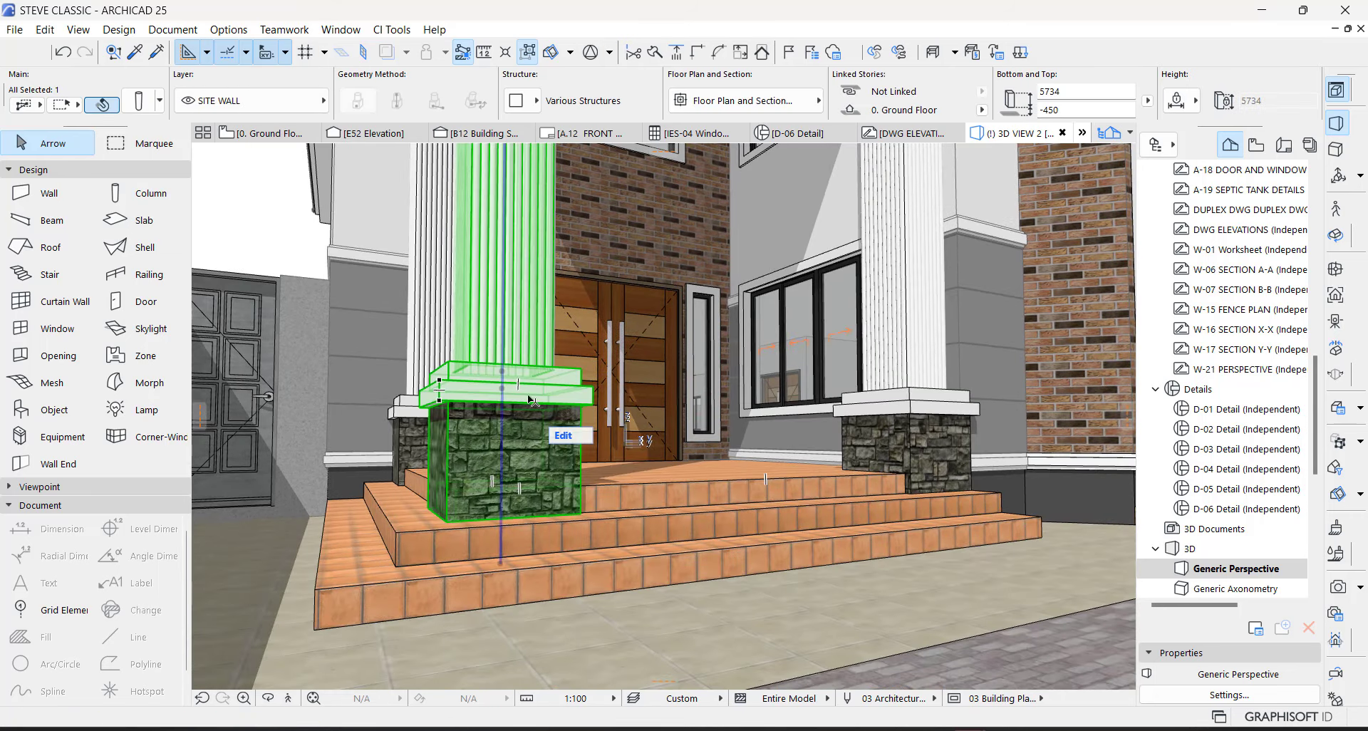
pyautogui.scroll(-10, 525, 518)
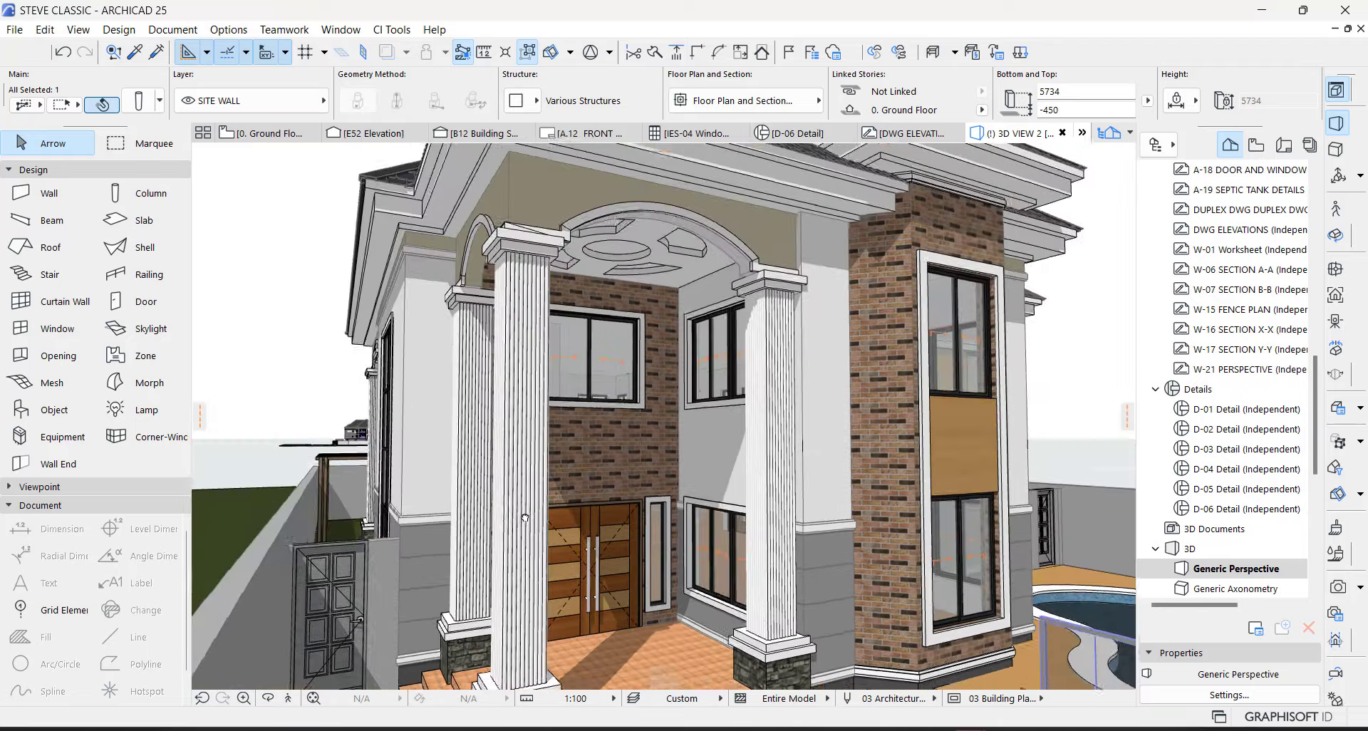
pyautogui.moveTo(524, 517); pyautogui.dragTo(525, 545, button='middle')
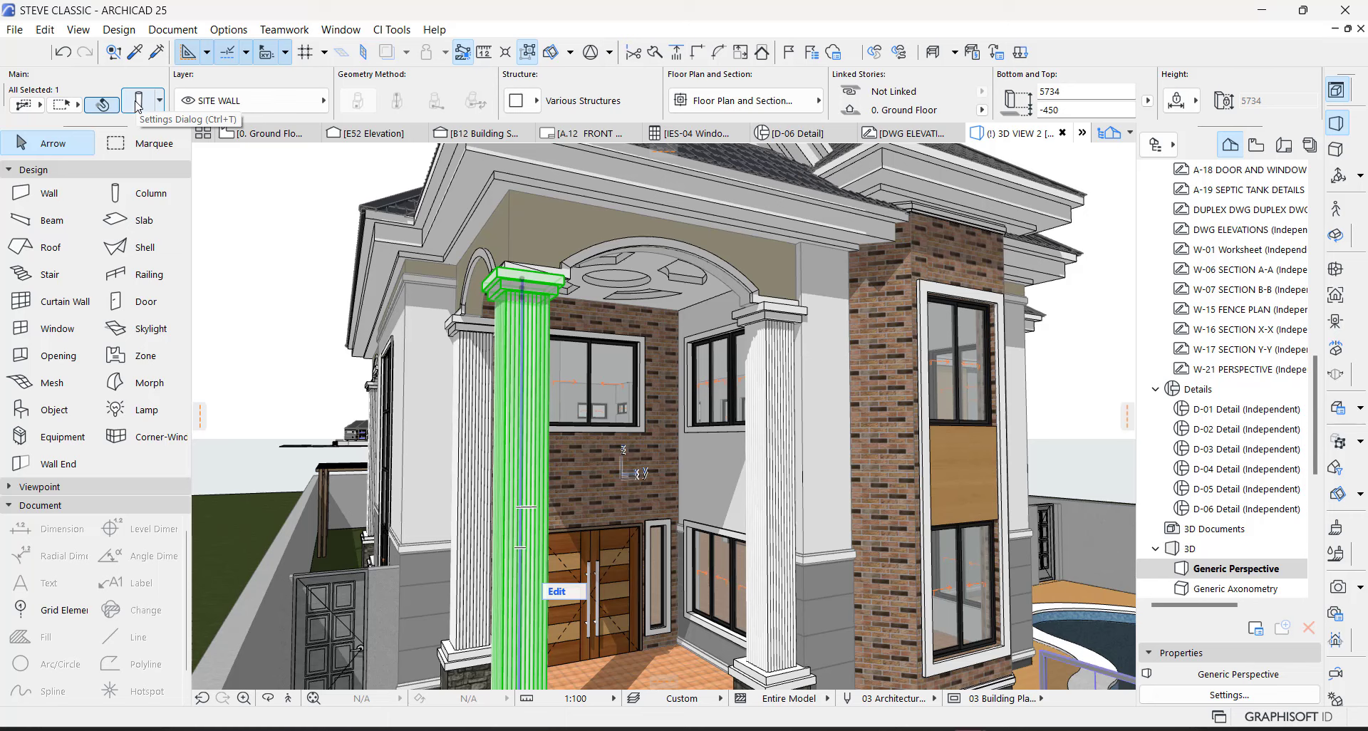
pyautogui.press('Escape')
# Step: Switch the default column to a single segment in its segment settings, accepting the removal of the other segments
pyautogui.click(142, 193)
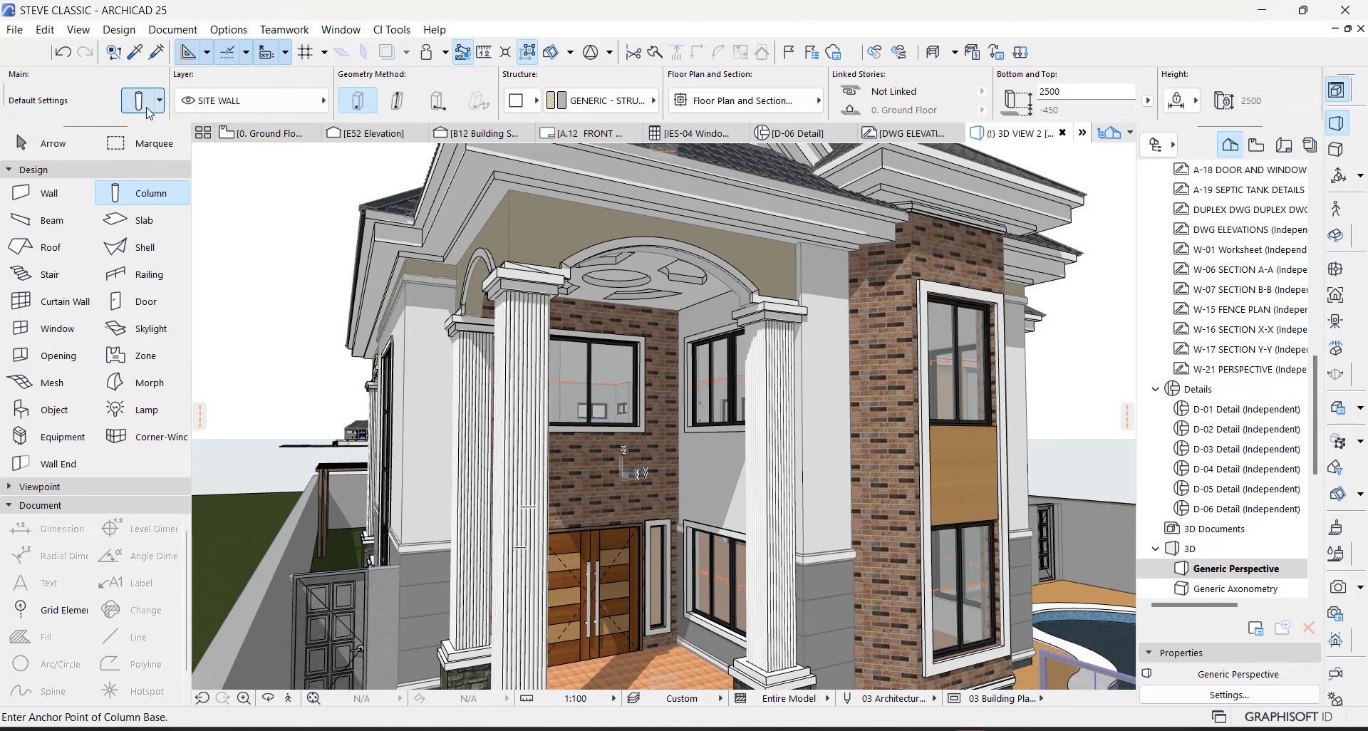
pyautogui.click(147, 109)
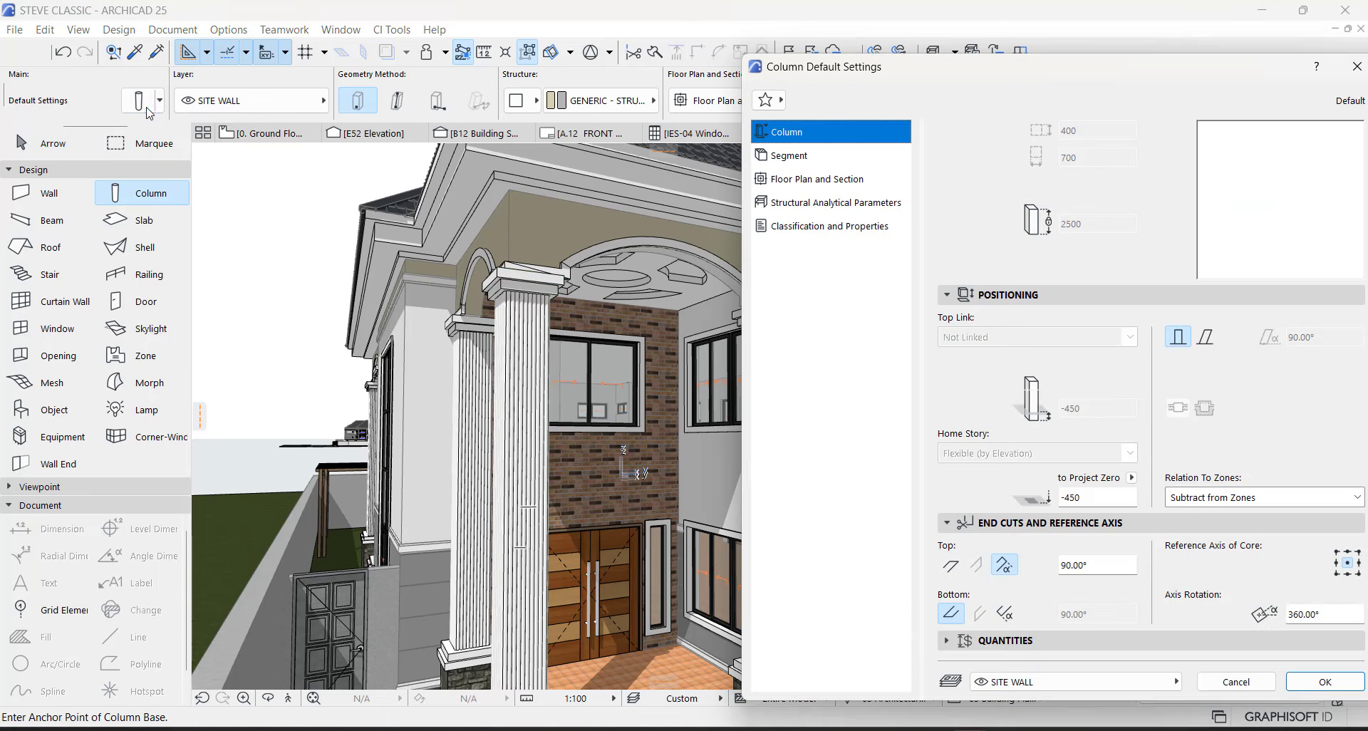
pyautogui.click(789, 156)
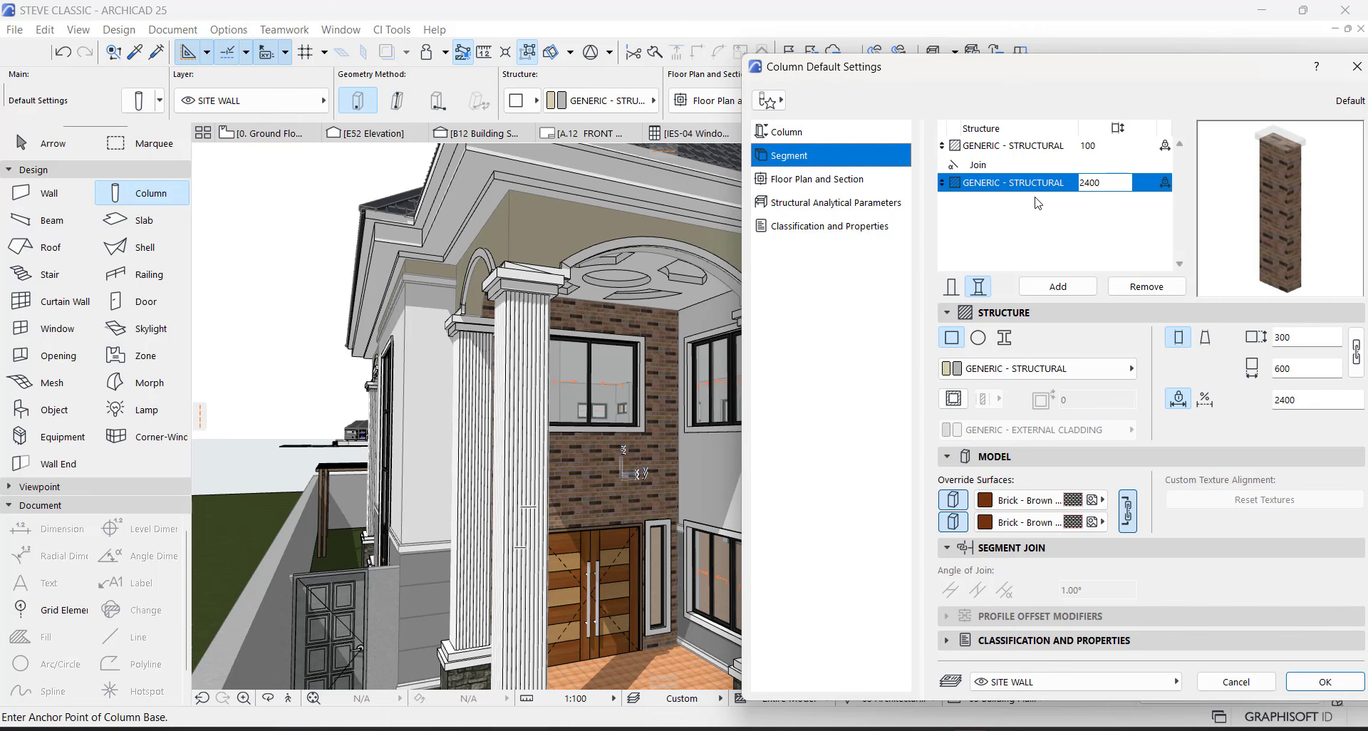
pyautogui.click(855, 134)
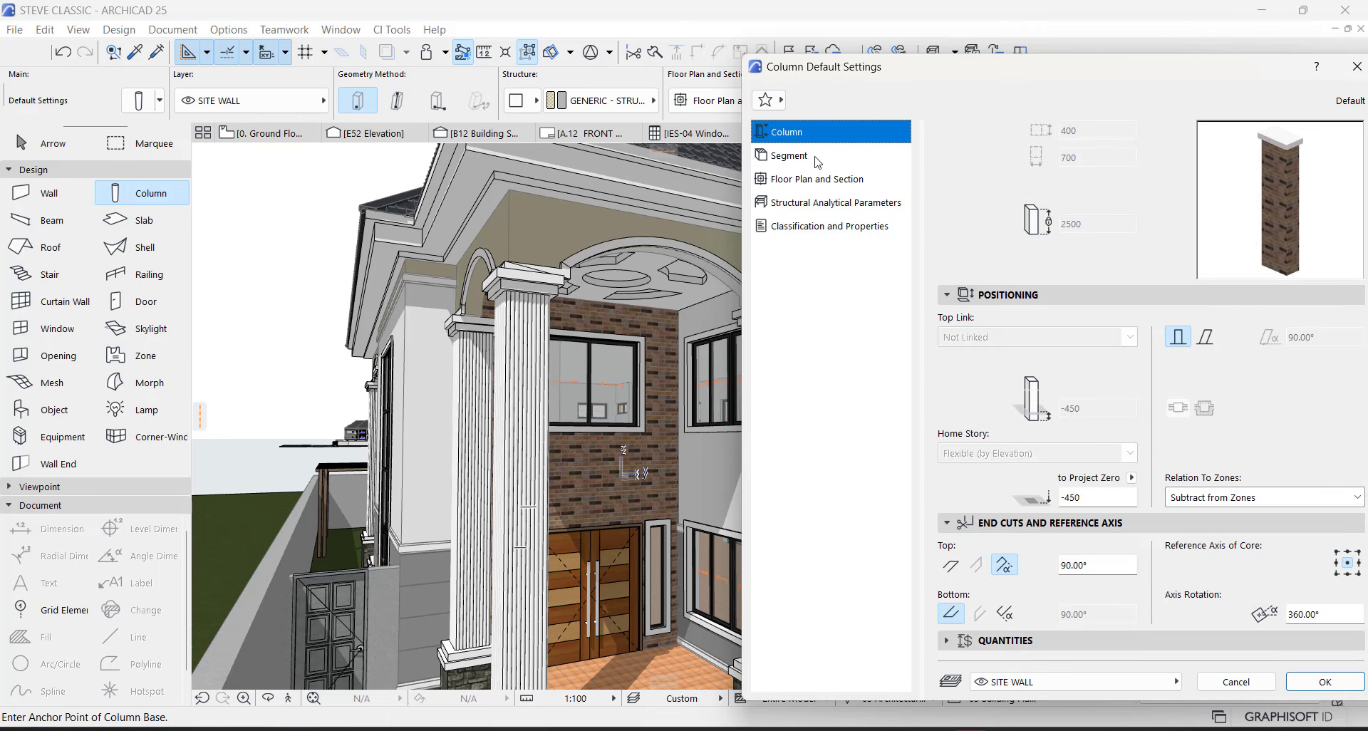
pyautogui.click(819, 159)
pyautogui.click(952, 286)
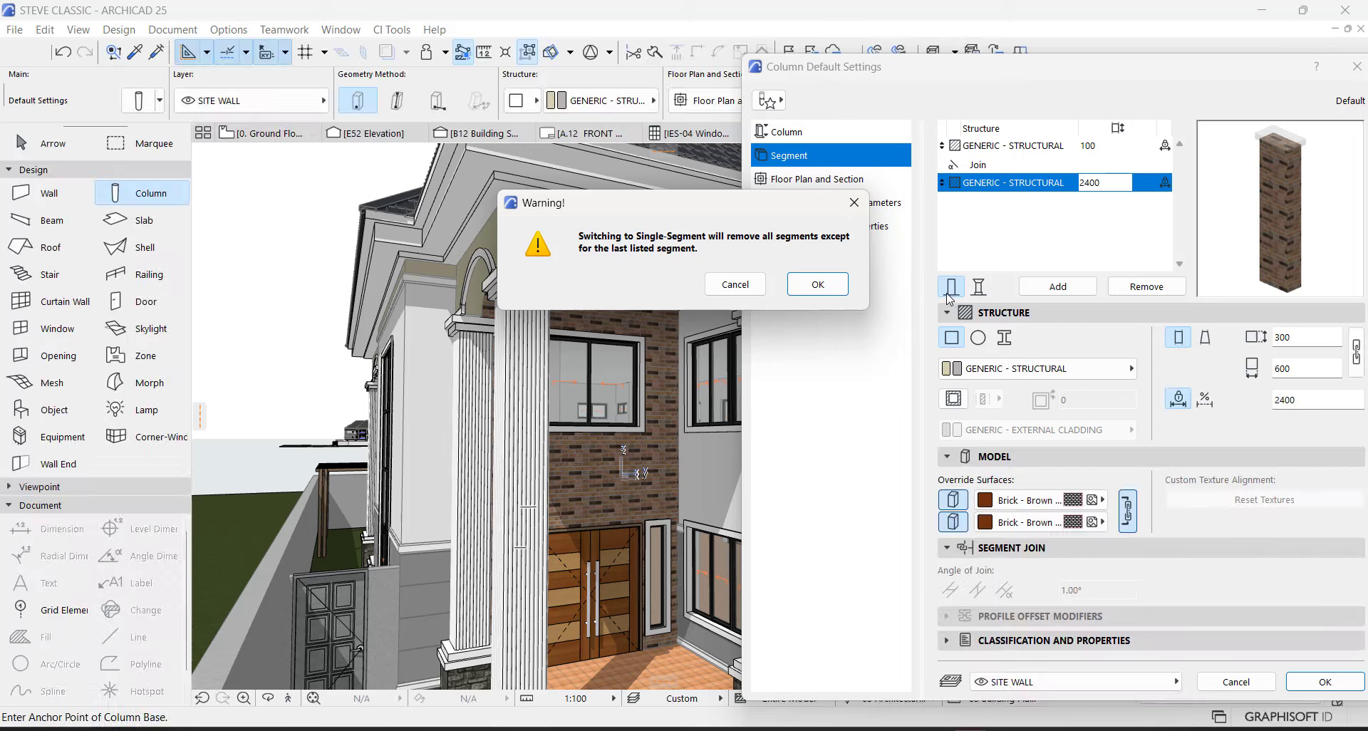
pyautogui.click(818, 284)
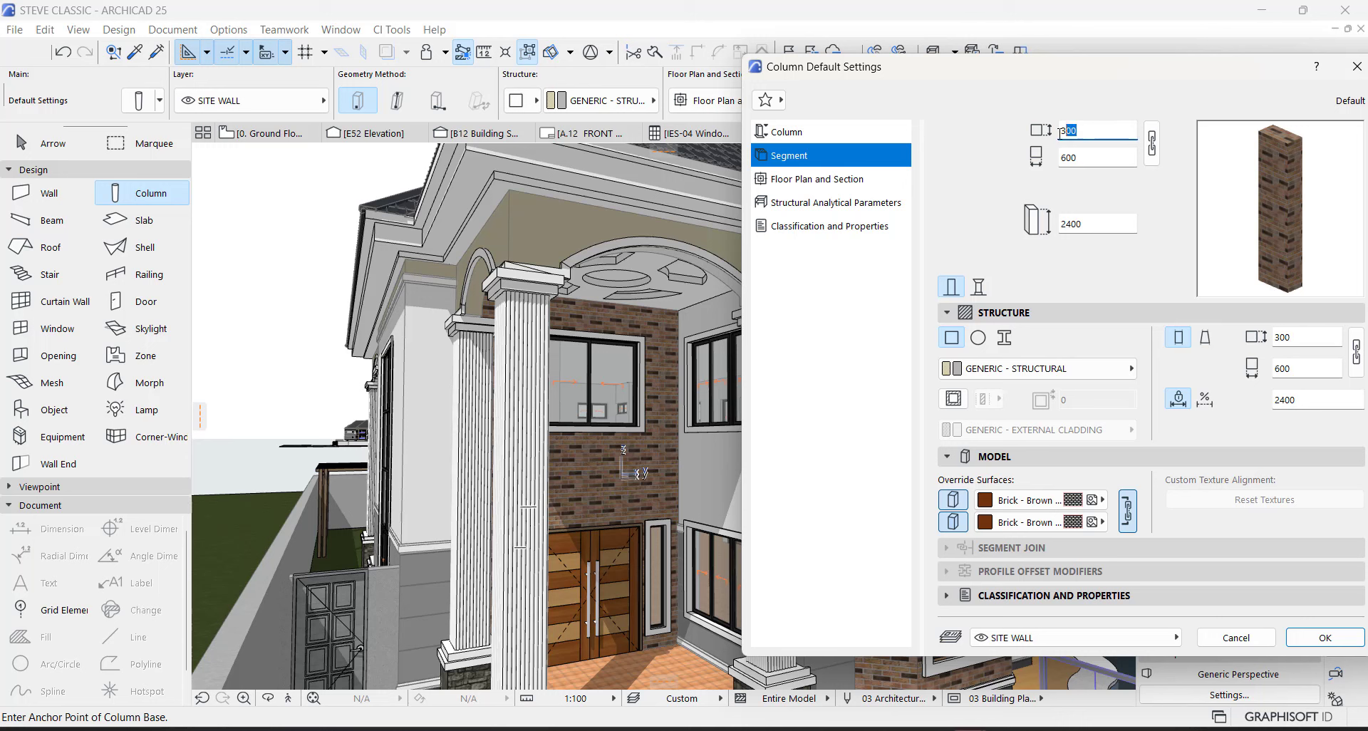
# Step: Link the default column's two cross-section dimensions and set them both to 600
pyautogui.click(1152, 157)
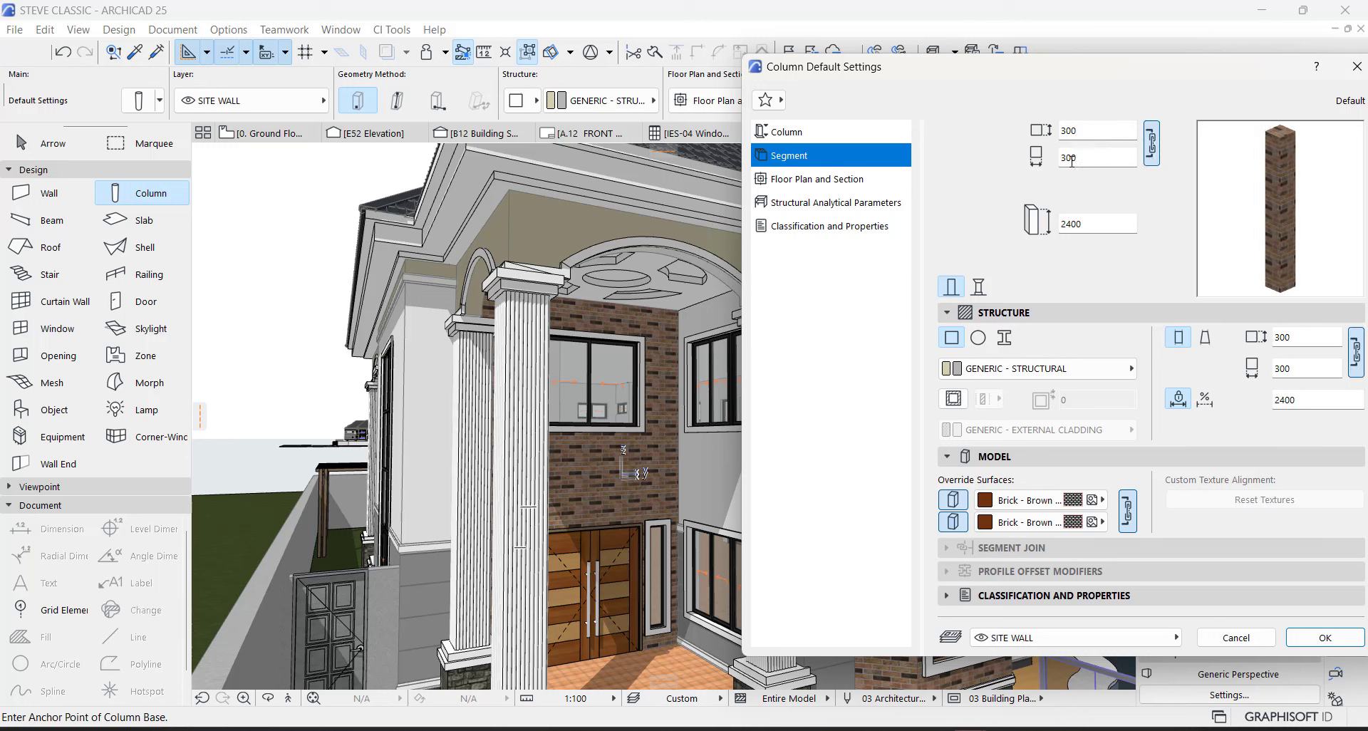
pyautogui.click(1052, 132)
pyautogui.write('600')
pyautogui.click(1119, 151)
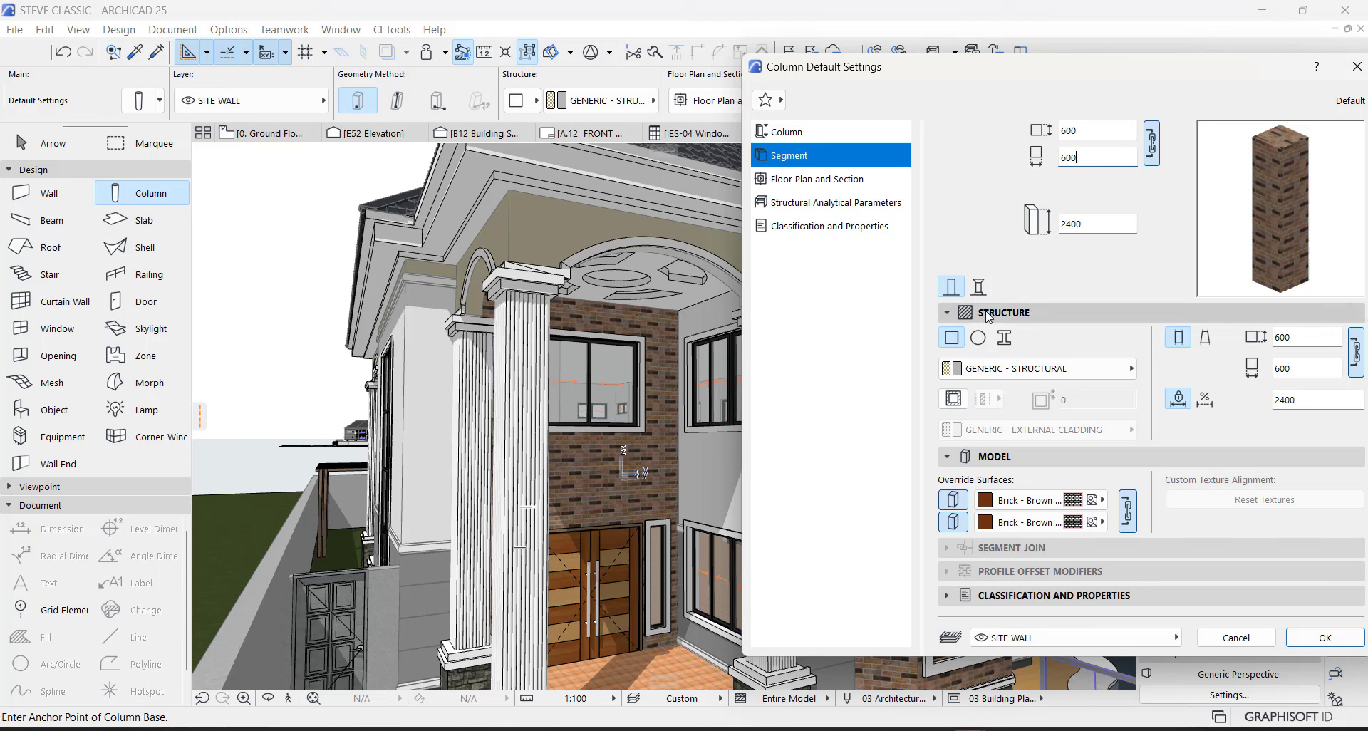
# Step: Make the default column multi-segment and add two more segments to it
pyautogui.click(979, 287)
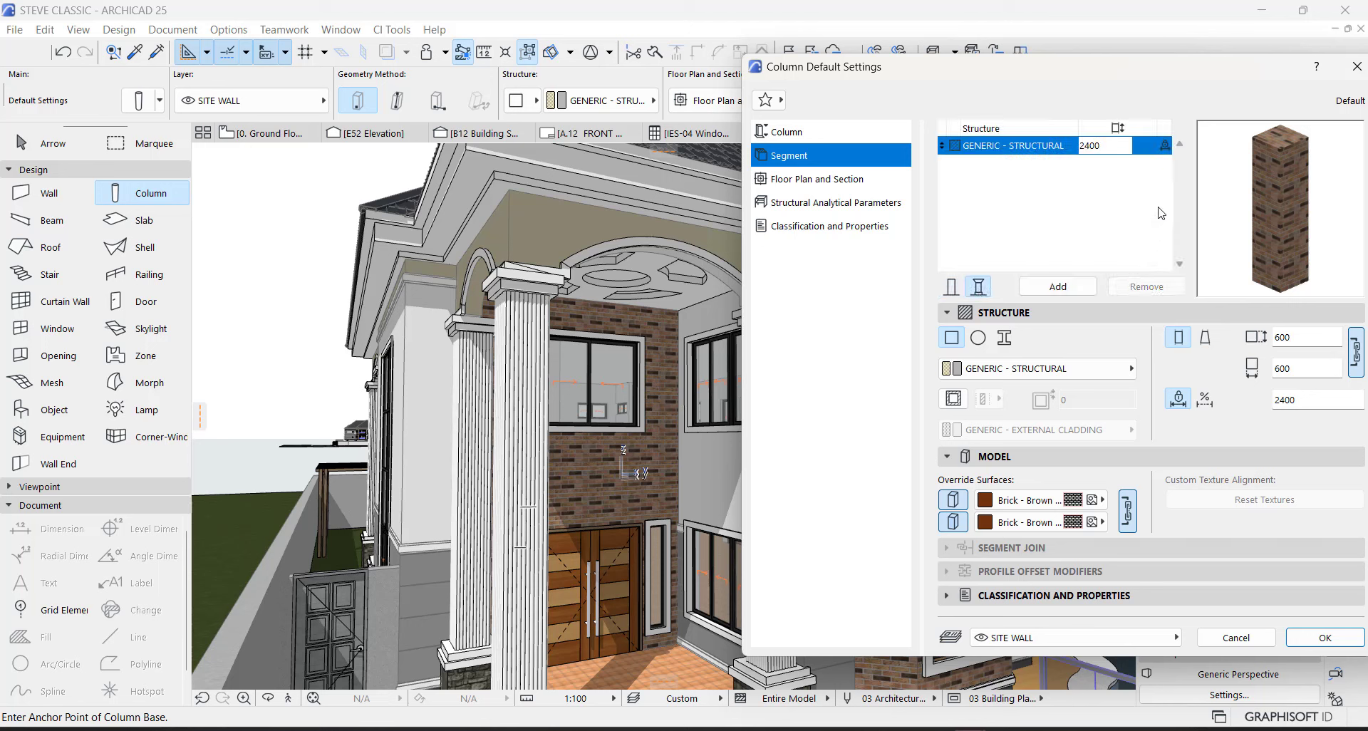
pyautogui.click(1083, 291)
pyautogui.click(1082, 287)
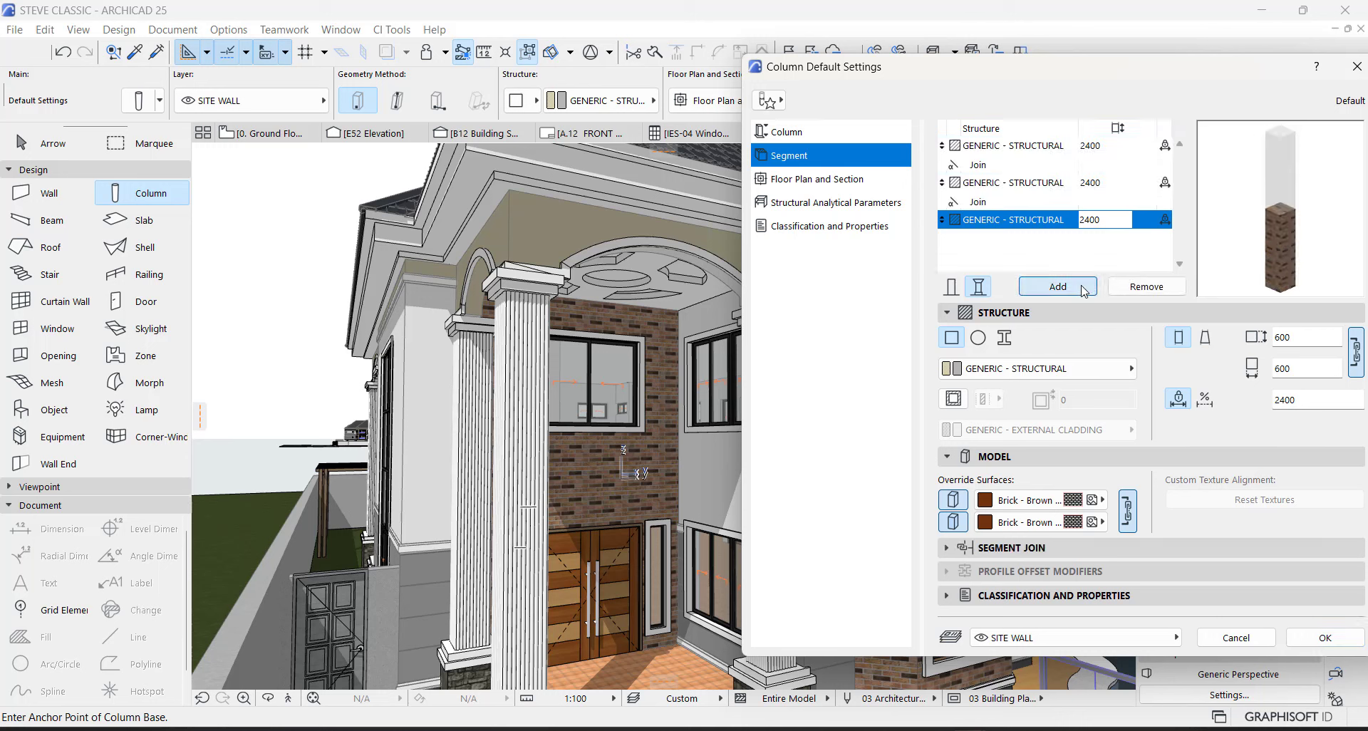
# Step: Add three more segments to the default column, making six in total, and accept the settings
pyautogui.click(1082, 287)
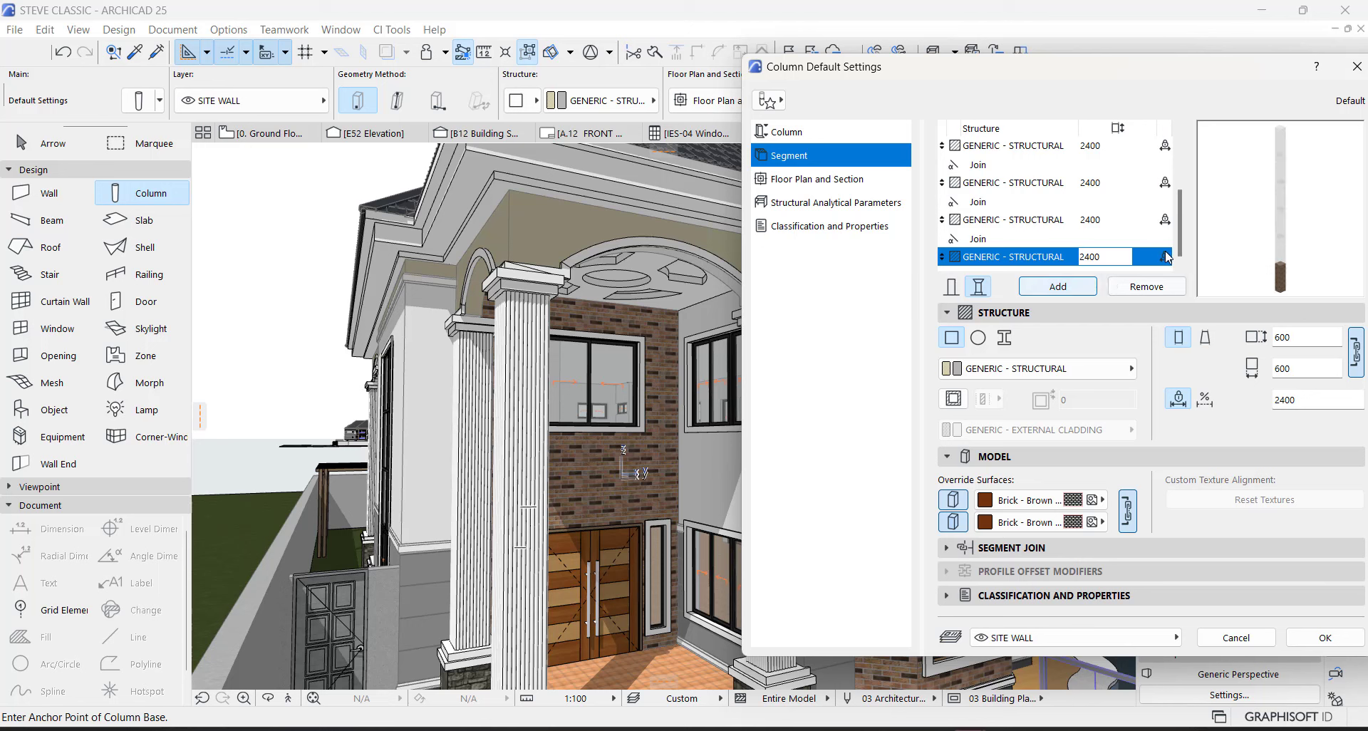
pyautogui.scroll(3, 1061, 164)
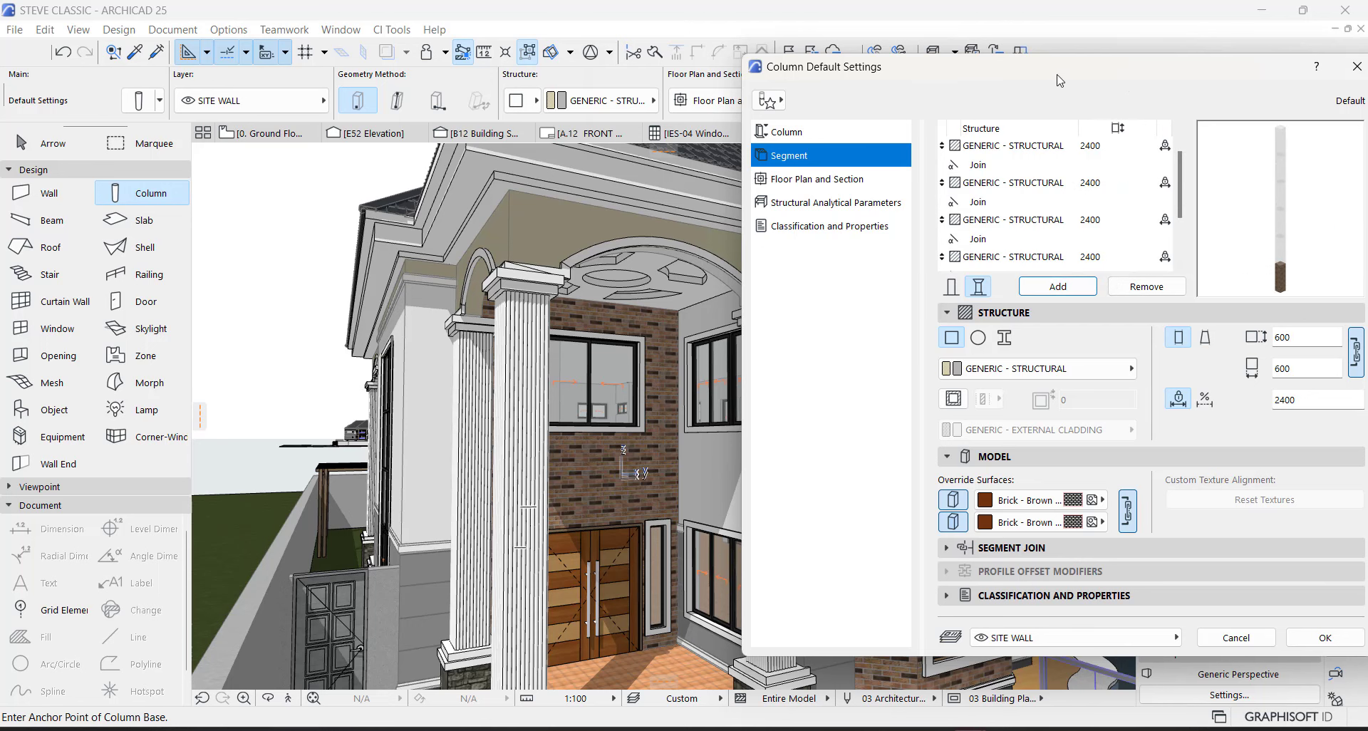
pyautogui.moveTo(1084, 80); pyautogui.dragTo(838, 79)
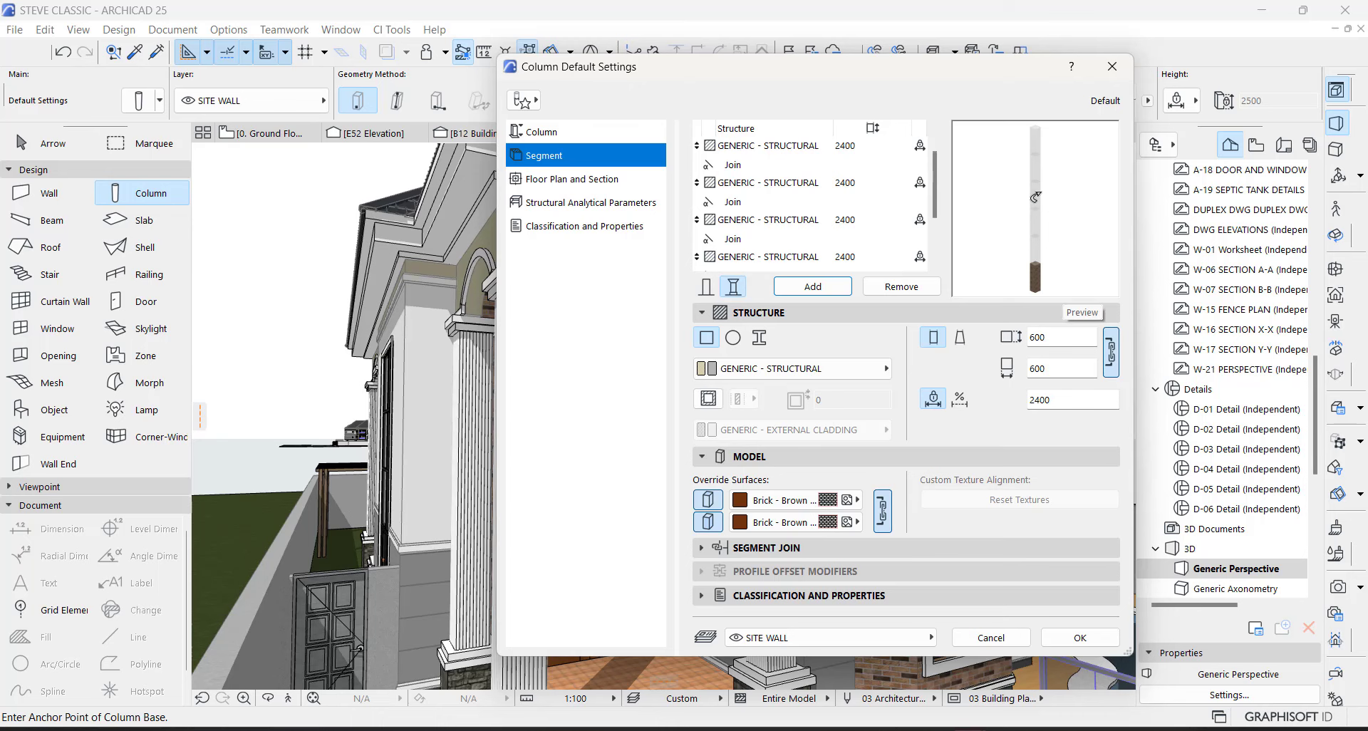
pyautogui.moveTo(799, 76); pyautogui.dragTo(867, 58)
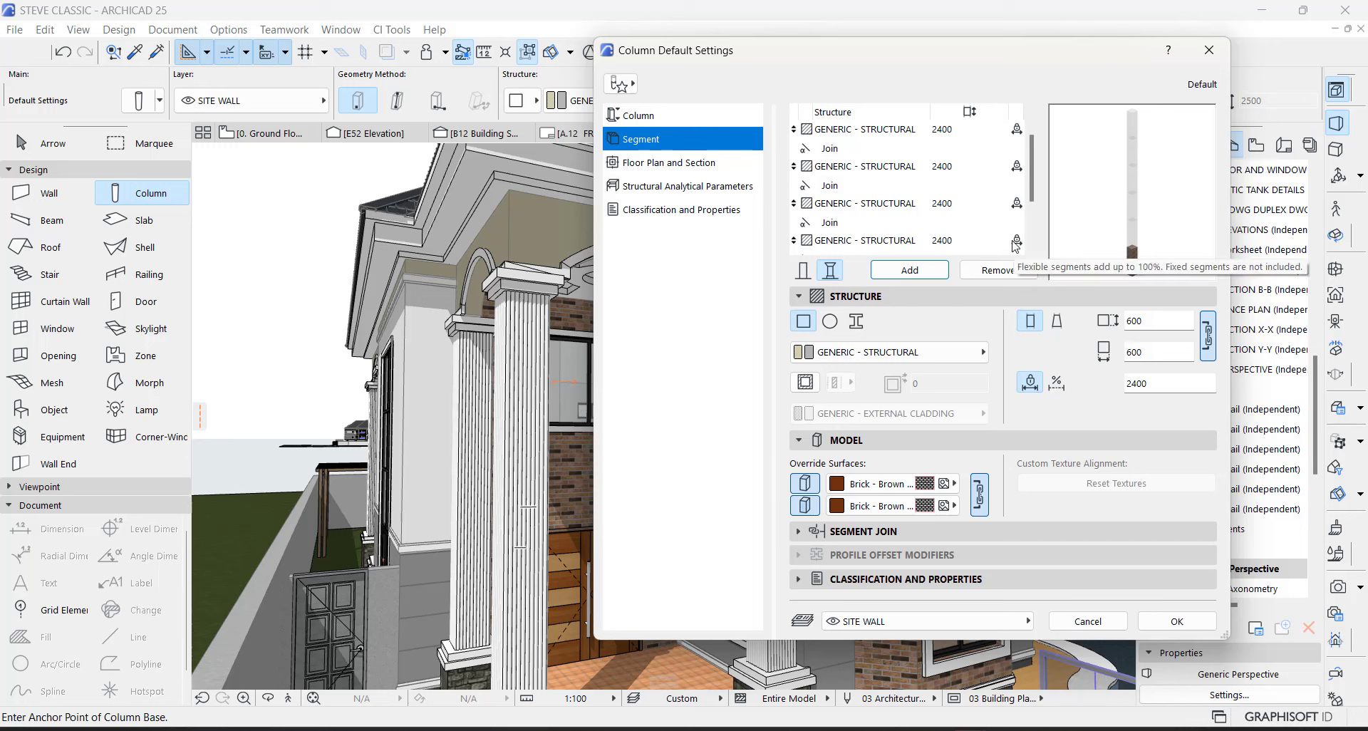
pyautogui.click(1177, 622)
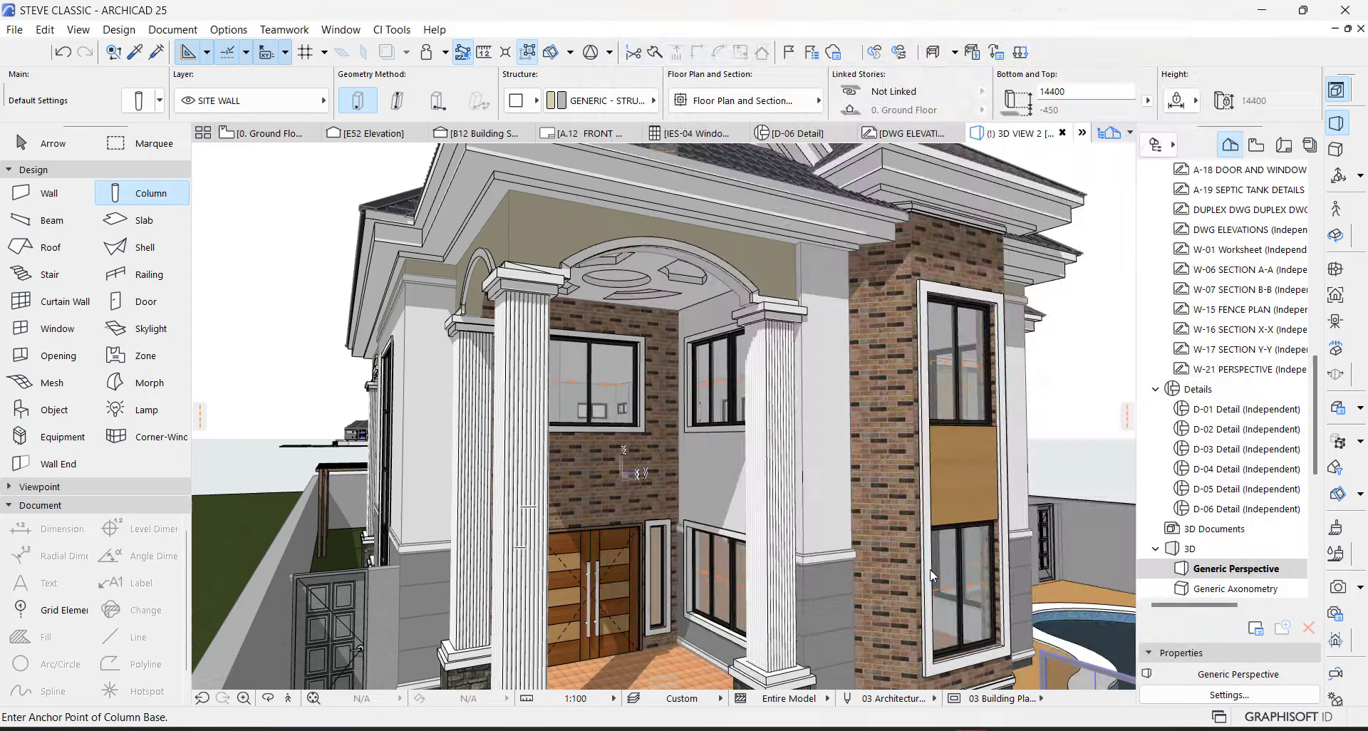
# Step: Place the segmented column on the ground floor plan between the entrance porch and the car port, and return to the 3D view
pyautogui.press('F2')
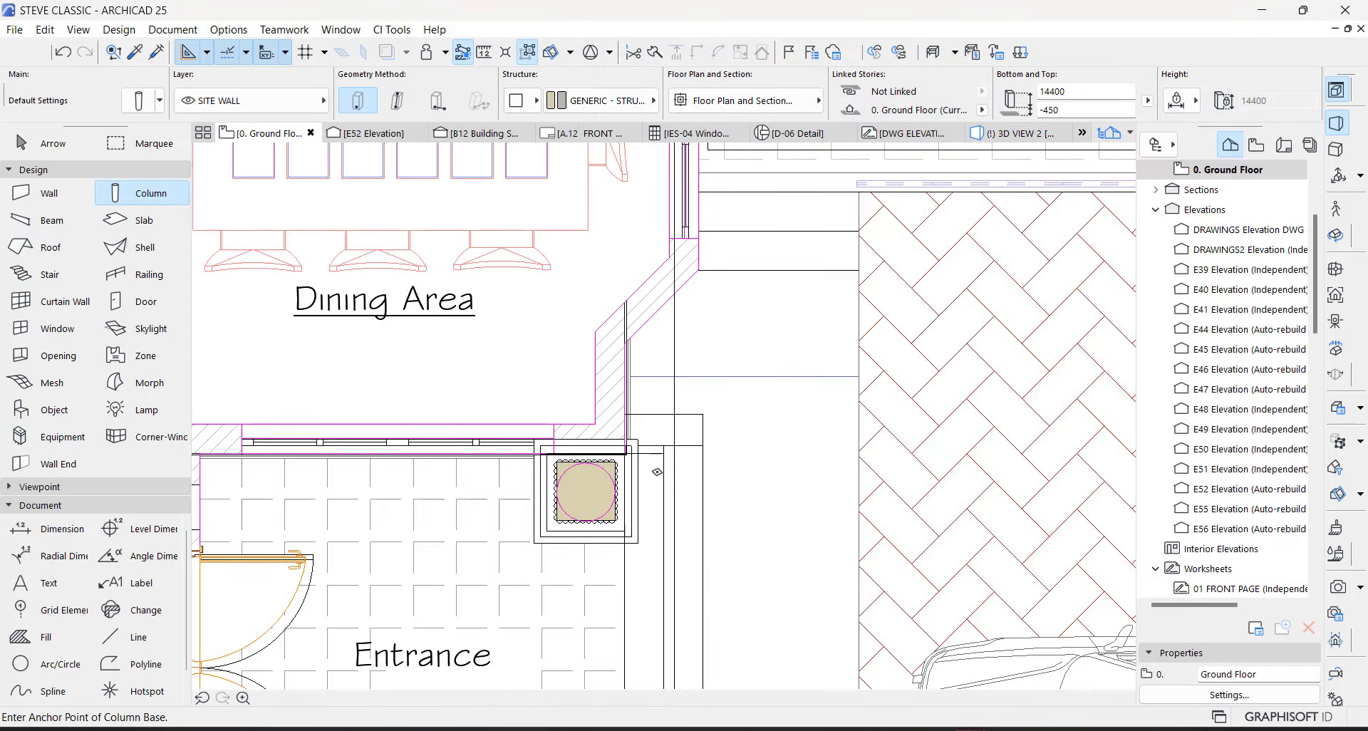
pyautogui.scroll(-3, 814, 455)
pyautogui.click(815, 453)
pyautogui.press('Escape')
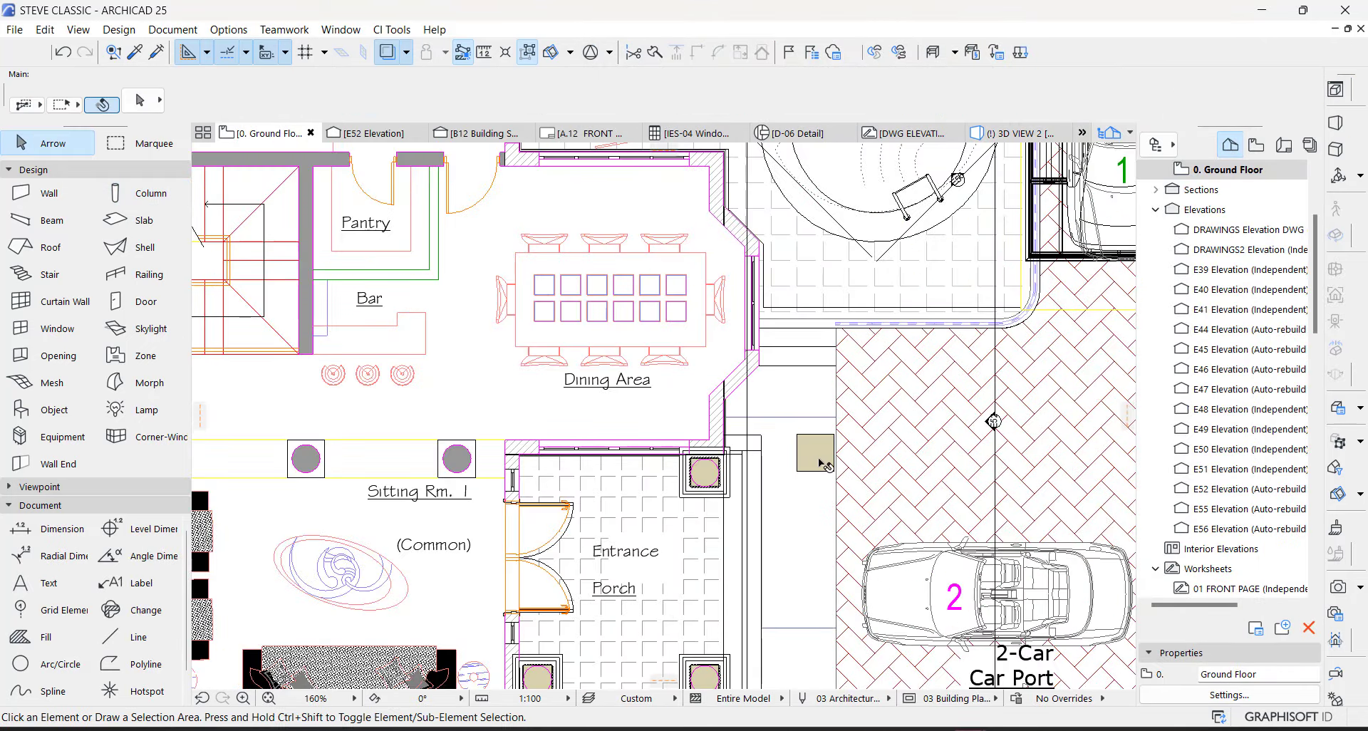
pyautogui.press('F3')
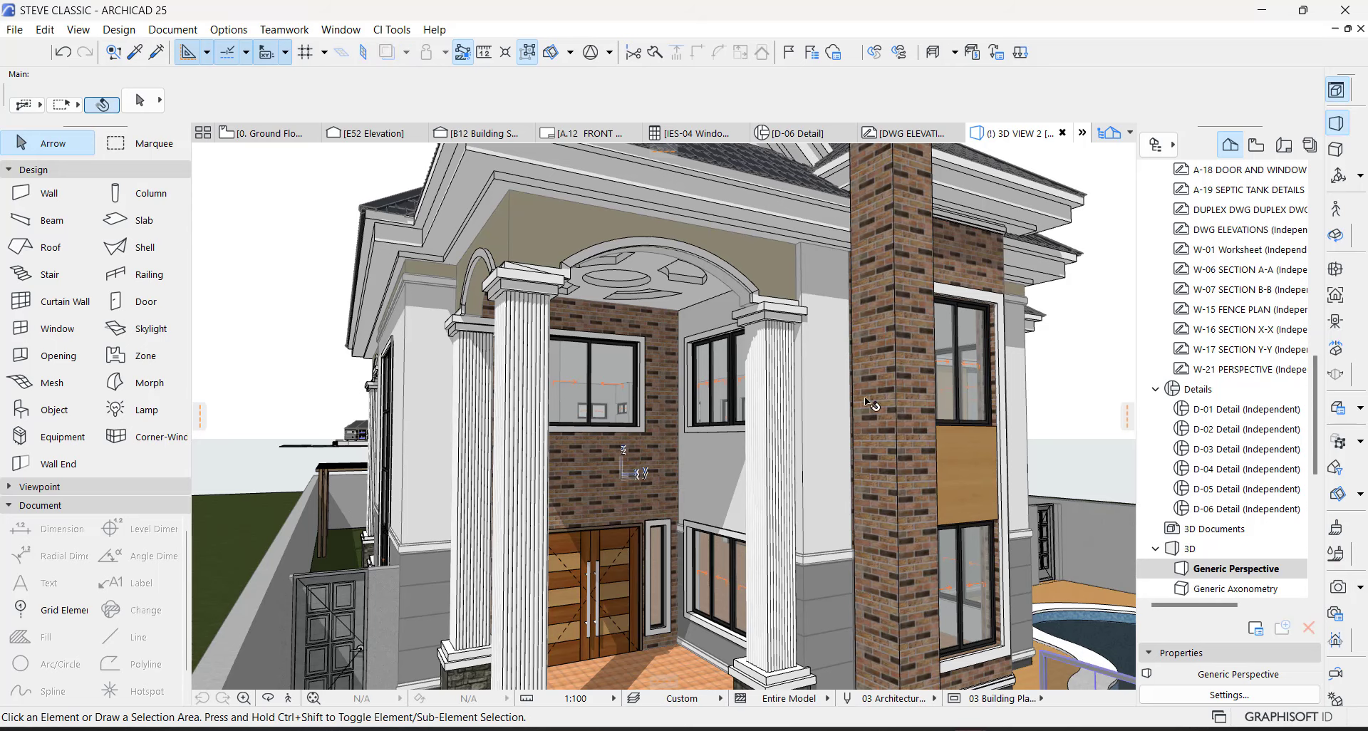
# Step: Open the front porch column's segment settings and examine the size and the fixed and flexible height options of its two capital segments
pyautogui.click(514, 309)
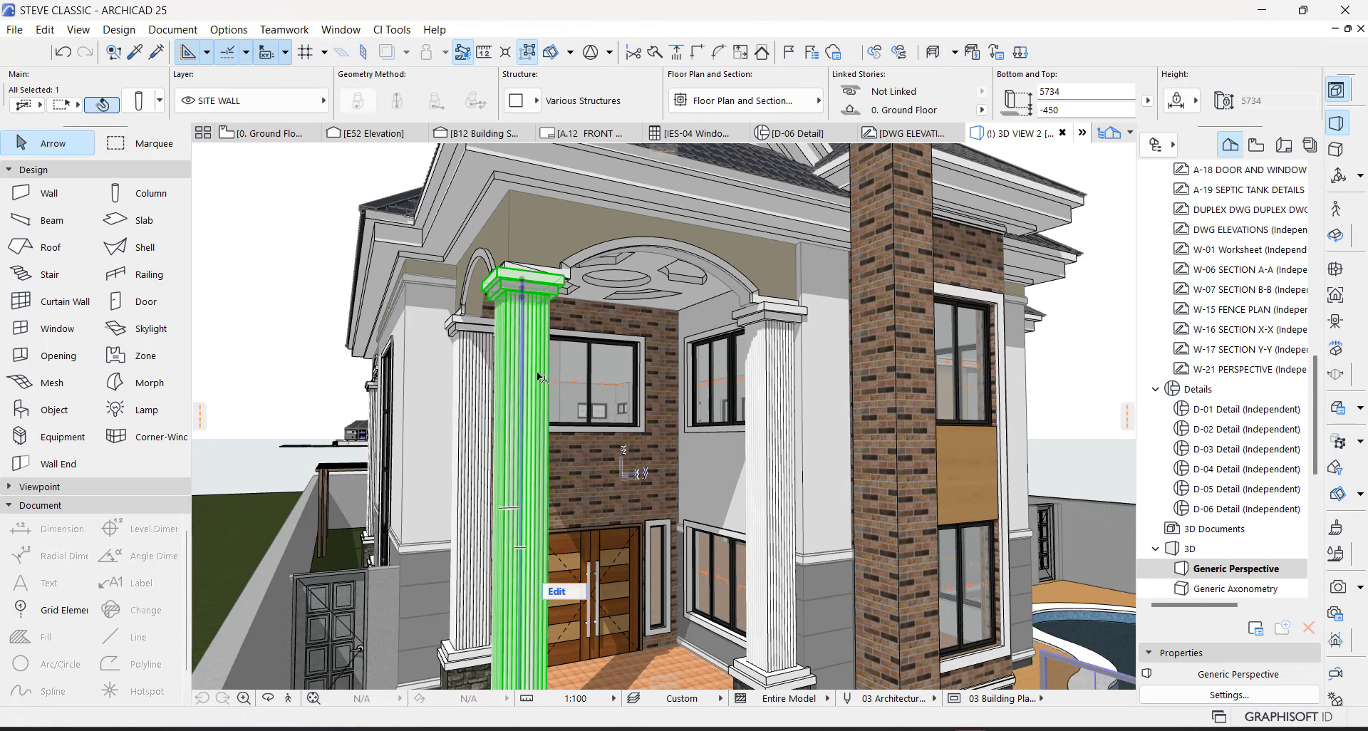
pyautogui.hotkey('ctrl', 't')
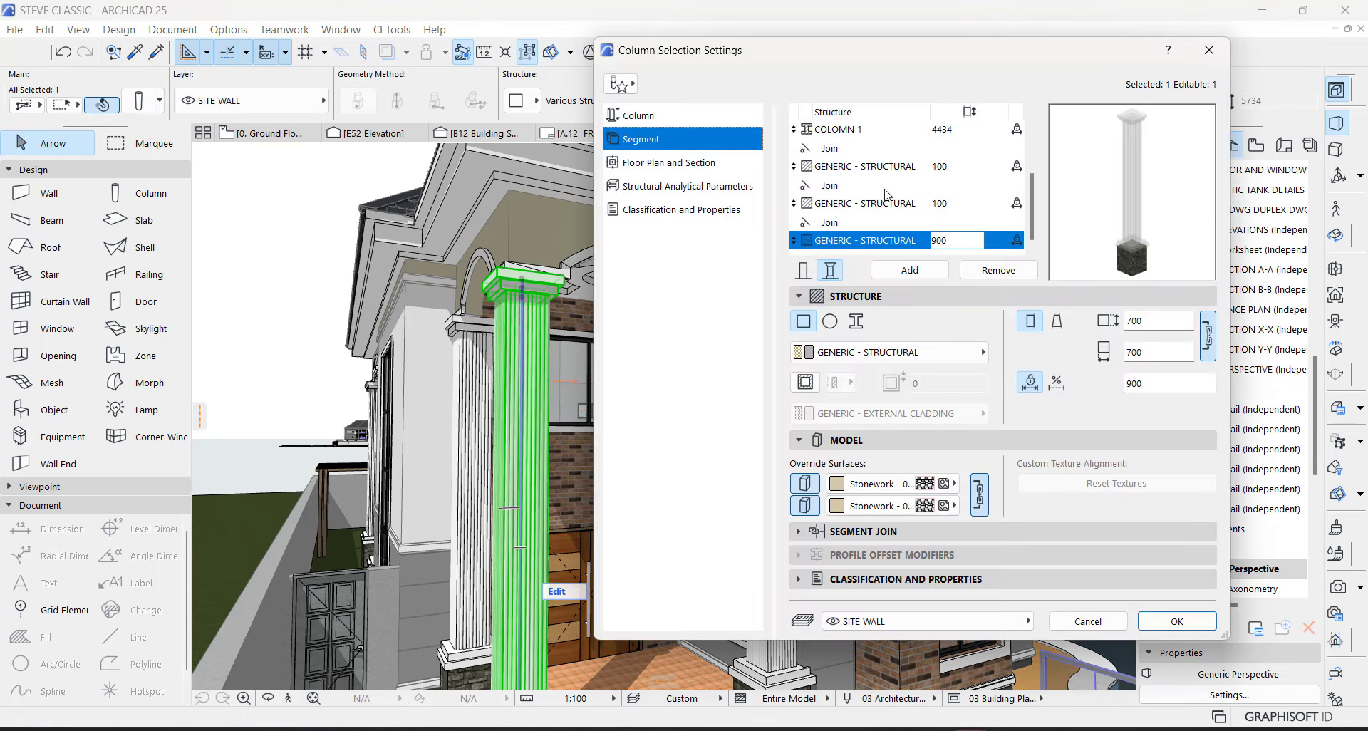
pyautogui.moveTo(1041, 183); pyautogui.dragTo(1043, 144)
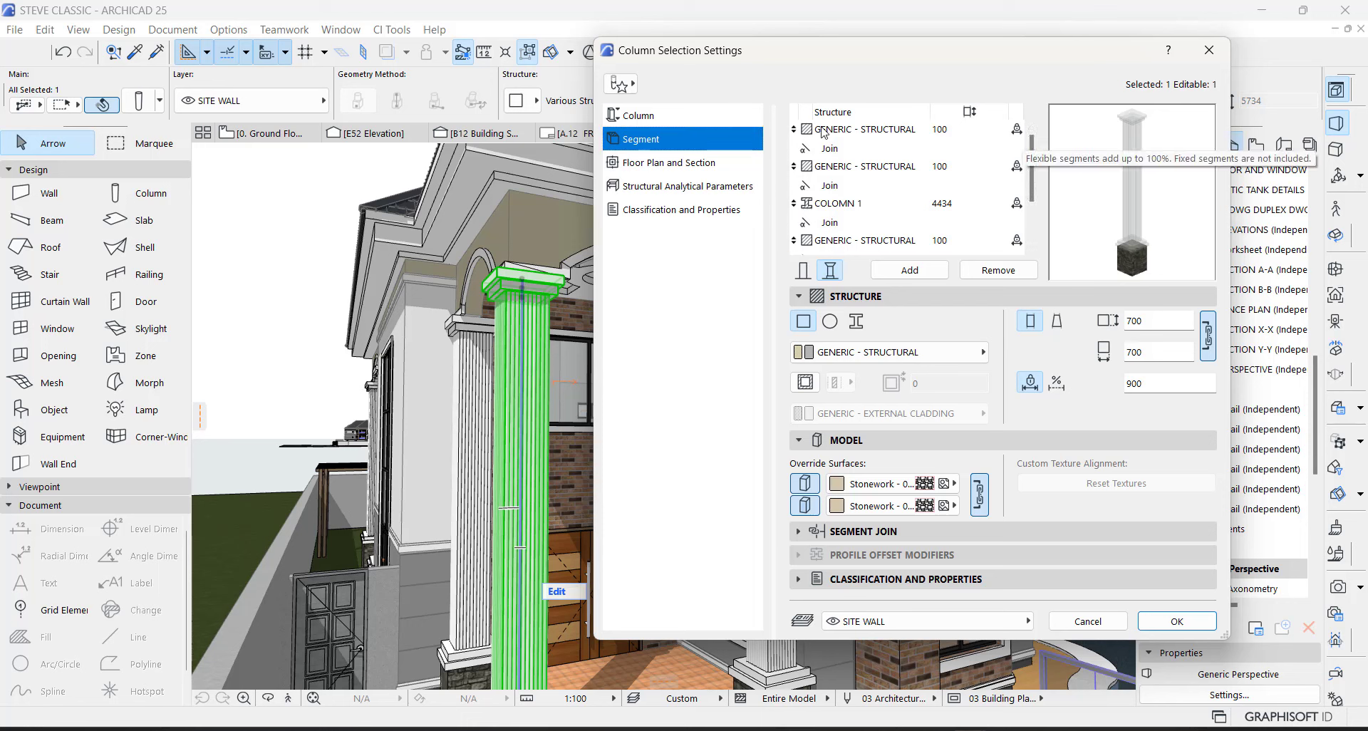
pyautogui.click(865, 132)
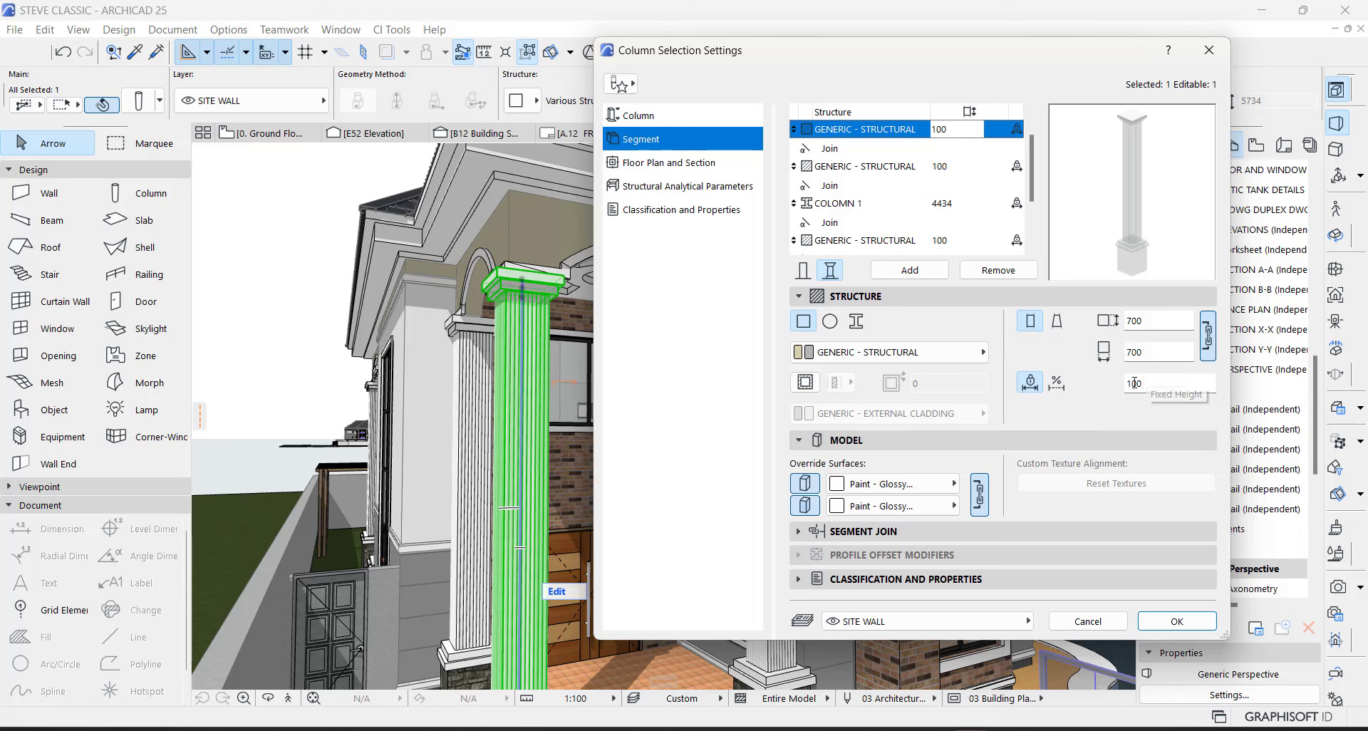
pyautogui.click(1060, 385)
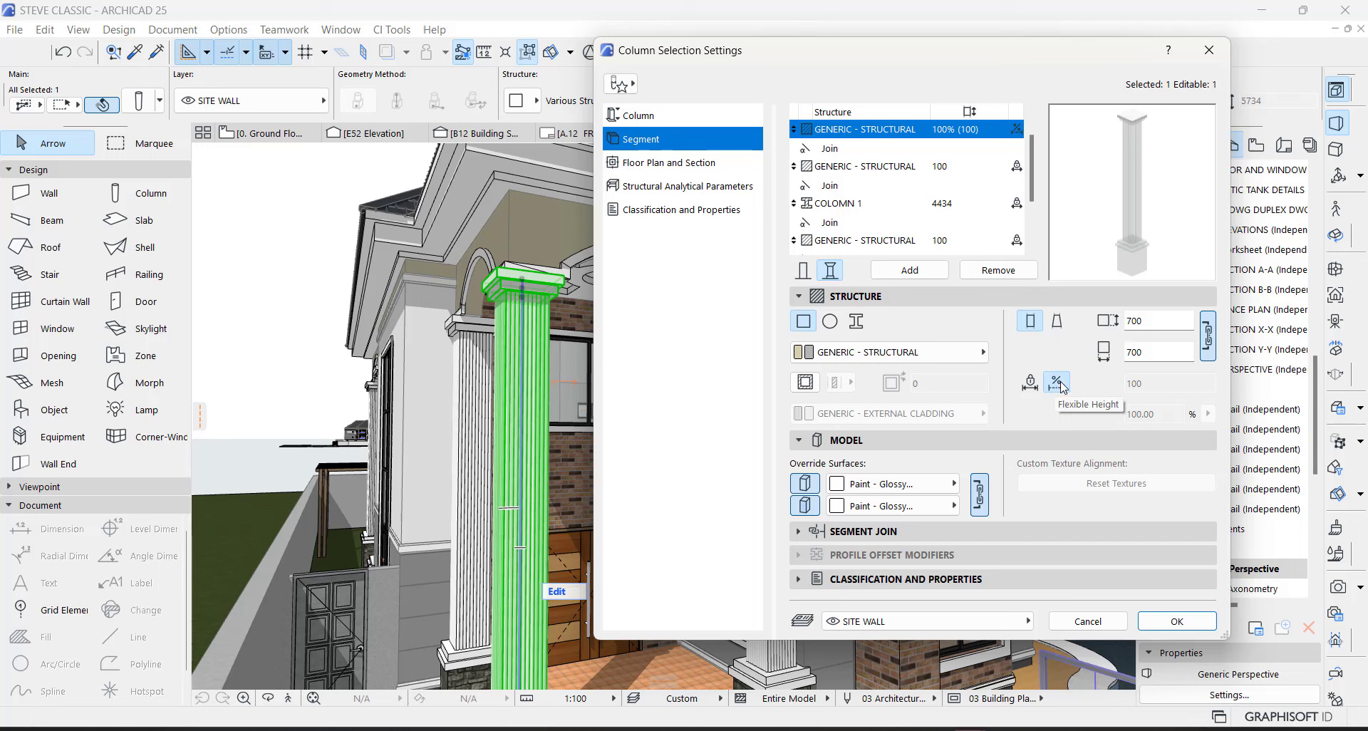
pyautogui.click(1032, 386)
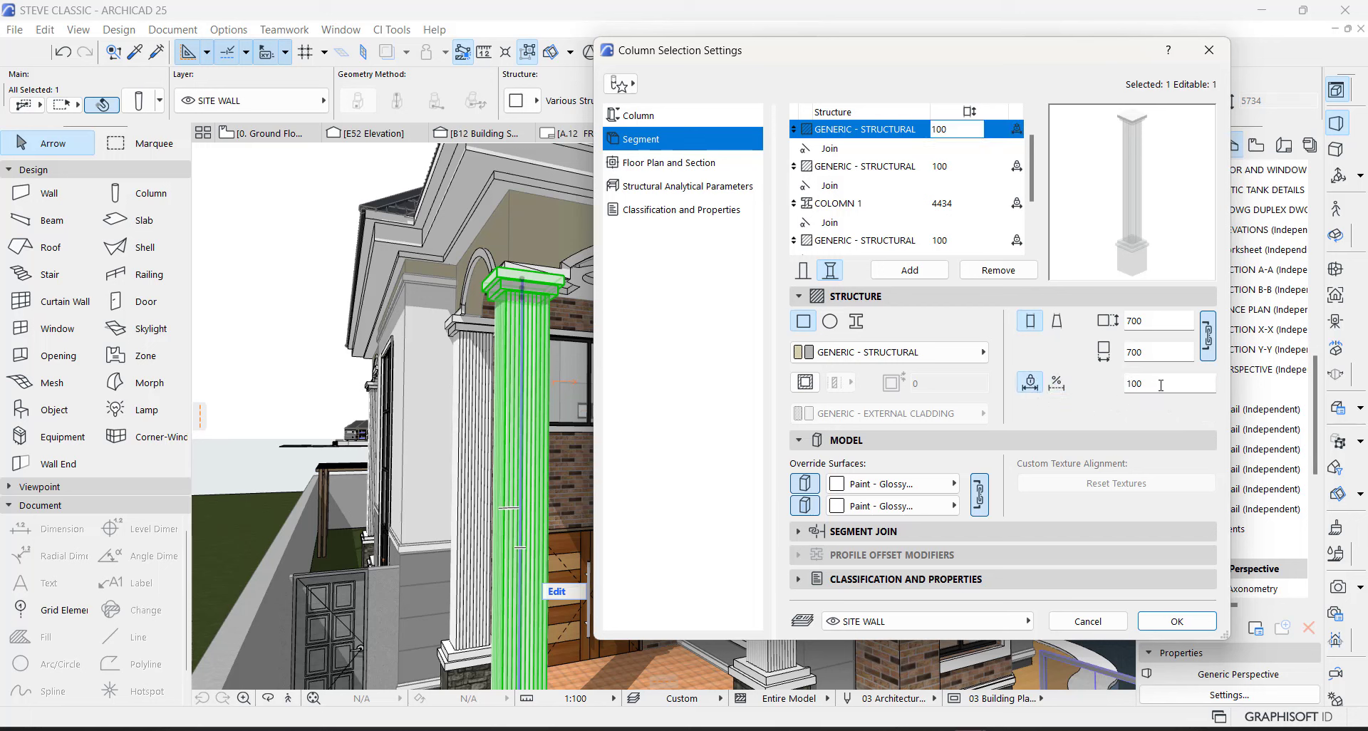
pyautogui.doubleClick(1134, 384)
pyautogui.click(878, 168)
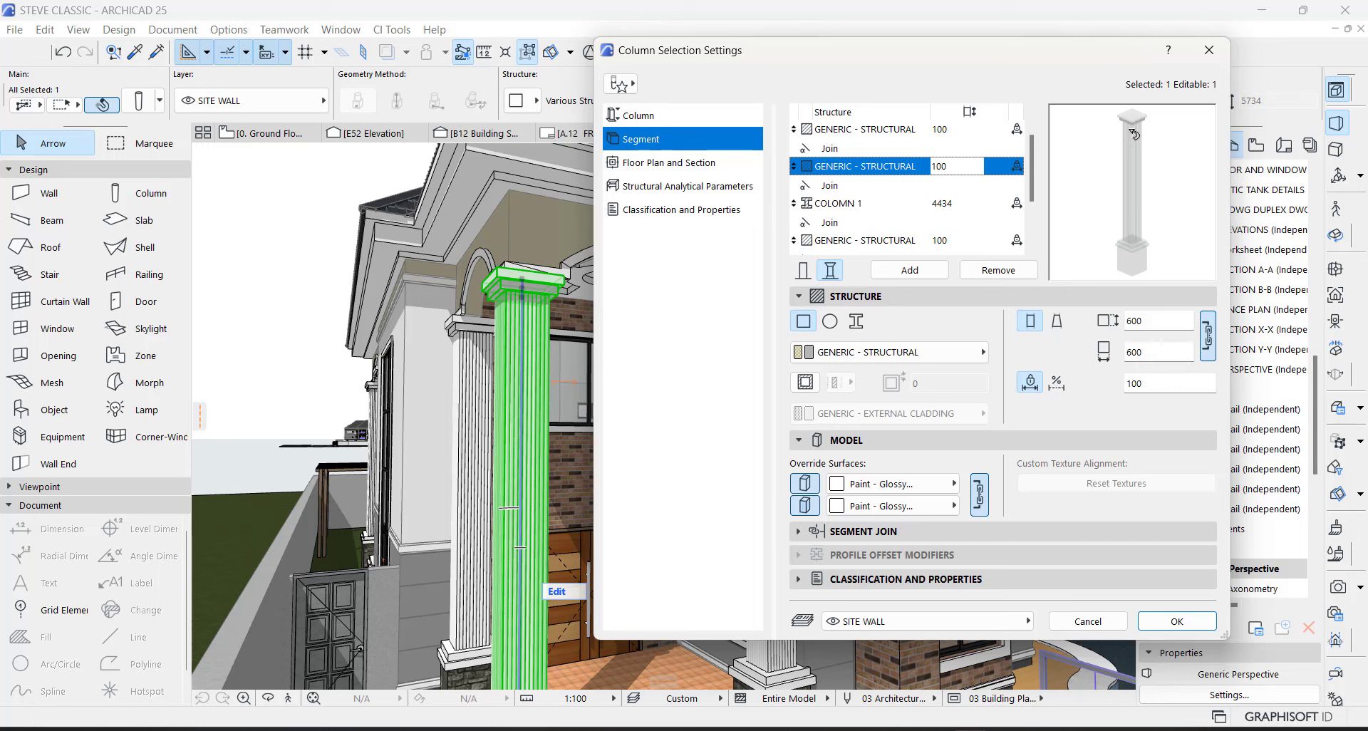
# Step: Re-enter 700 for both cross-section dimensions of the porch column's topmost capital segment
pyautogui.click(941, 131)
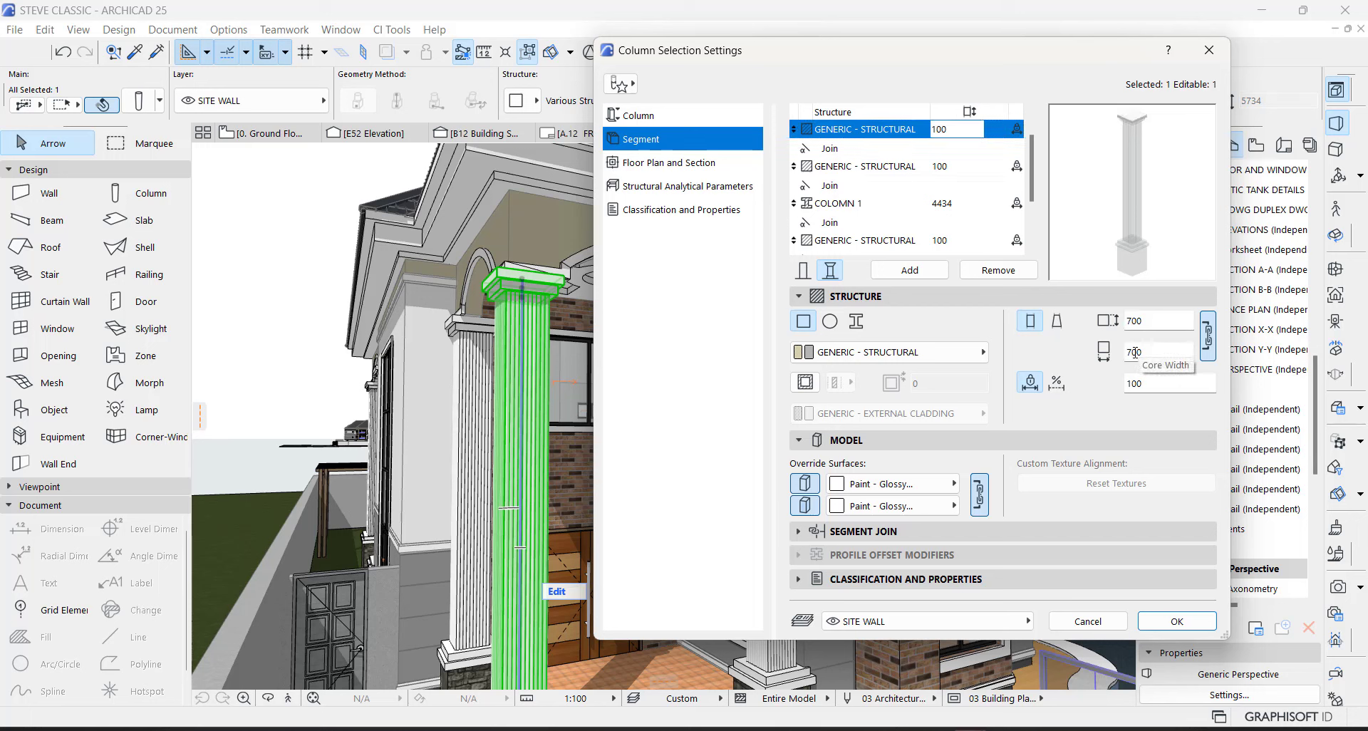
pyautogui.moveTo(1176, 323); pyautogui.dragTo(1116, 320)
pyautogui.write('800')
pyautogui.press('Tab')
pyautogui.write('800')
pyautogui.doubleClick(1155, 321)
pyautogui.write('7')
pyautogui.doubleClick(1153, 352)
pyautogui.write('700')
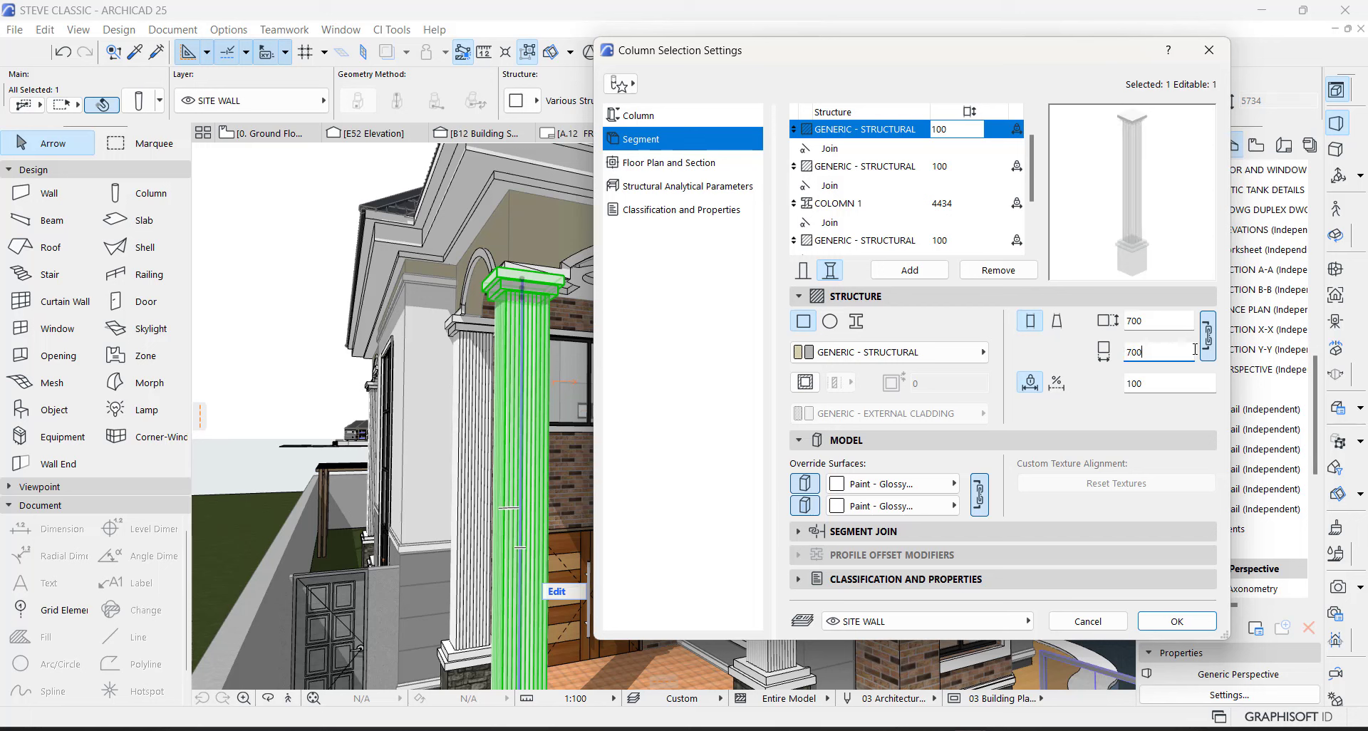
pyautogui.click(1211, 325)
# Step: Examine the structure, dimensions and height of each porch column segment from the lower capital through the fluted shaft to the stone base
pyautogui.click(920, 166)
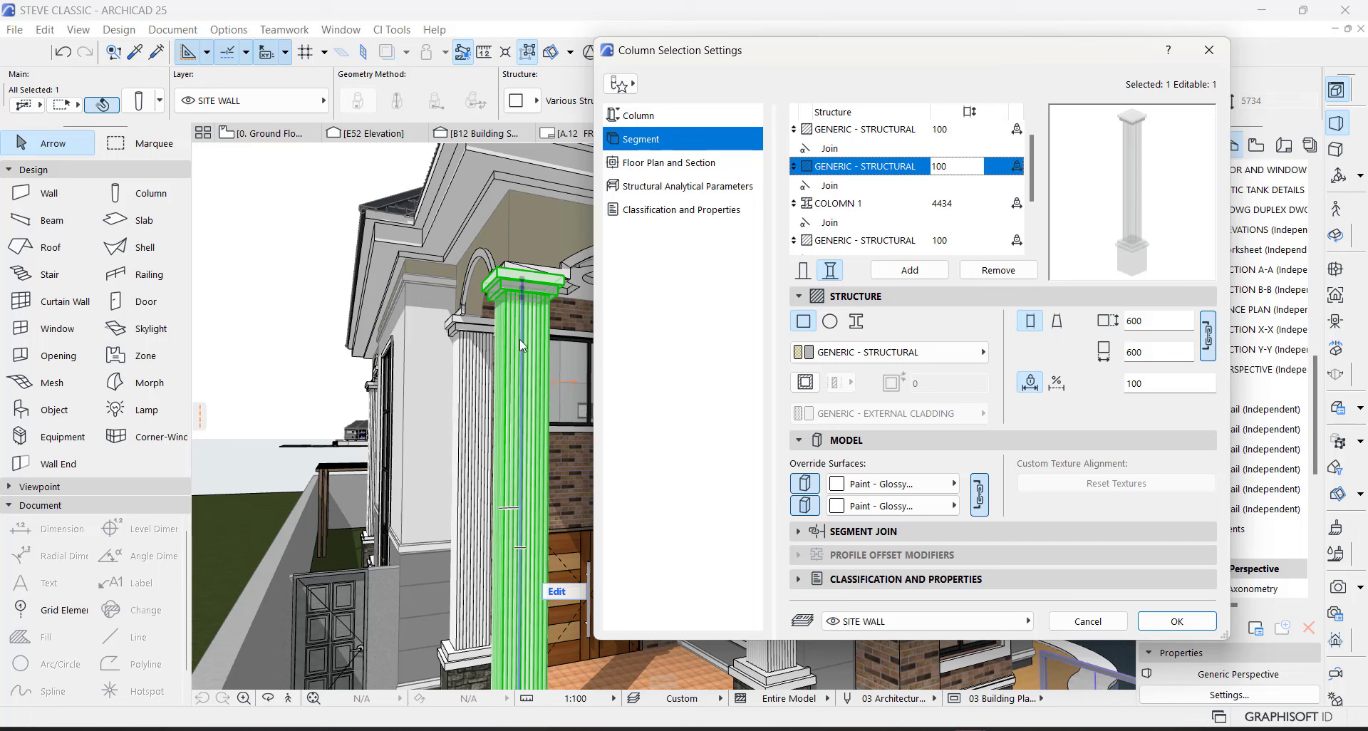
pyautogui.click(926, 204)
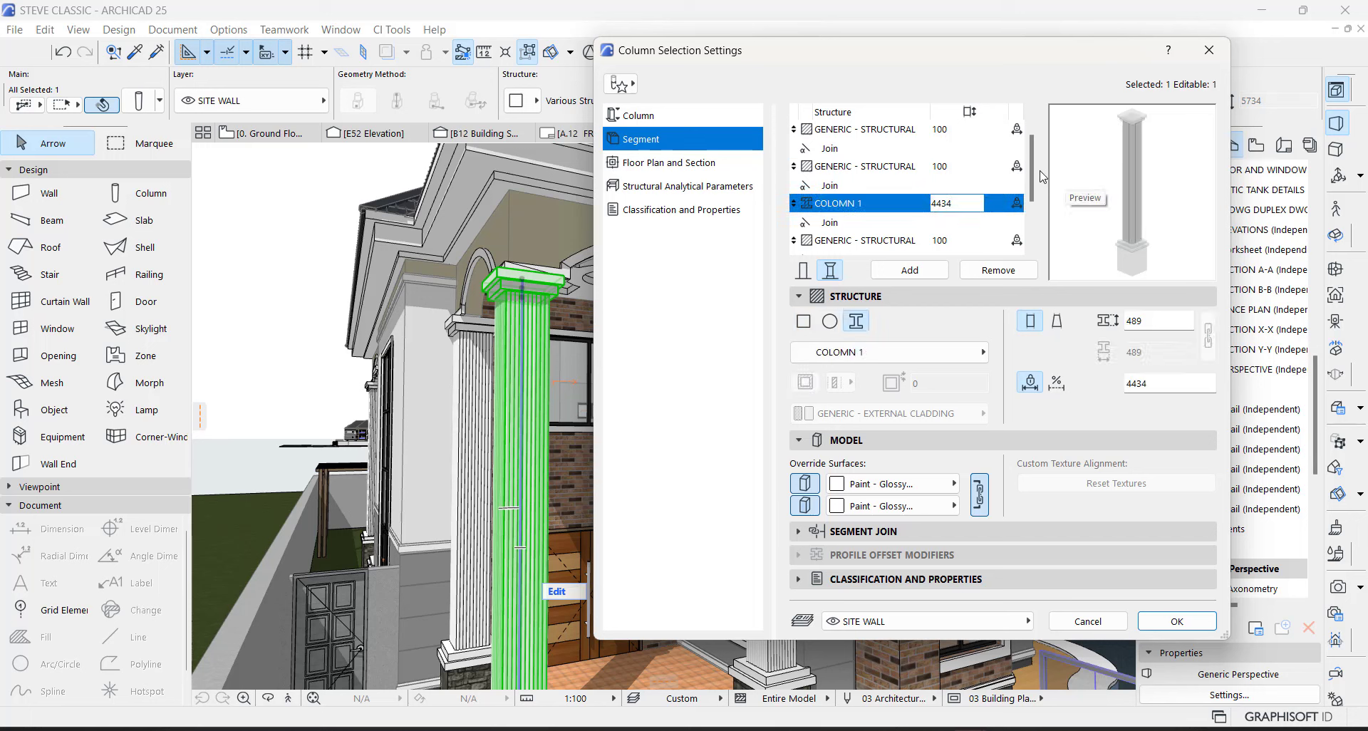
pyautogui.scroll(-2, 1038, 184)
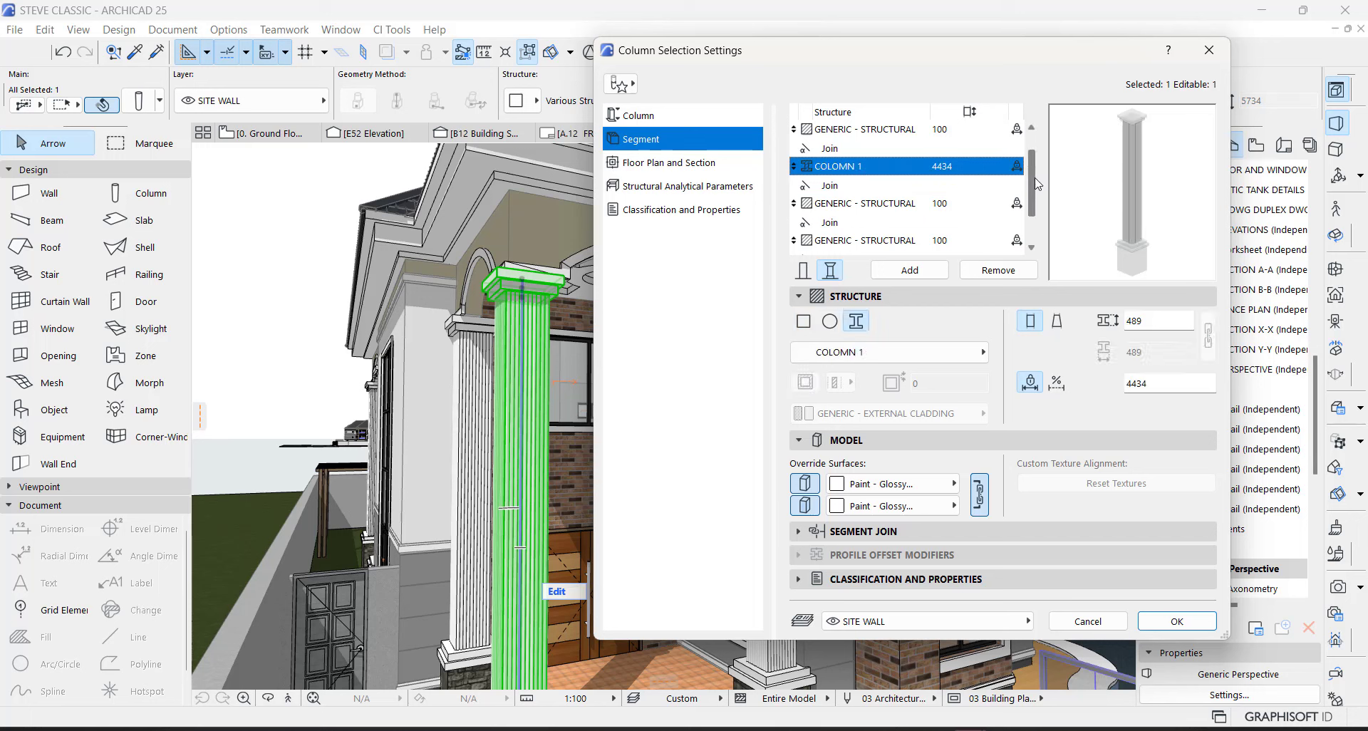
pyautogui.click(896, 208)
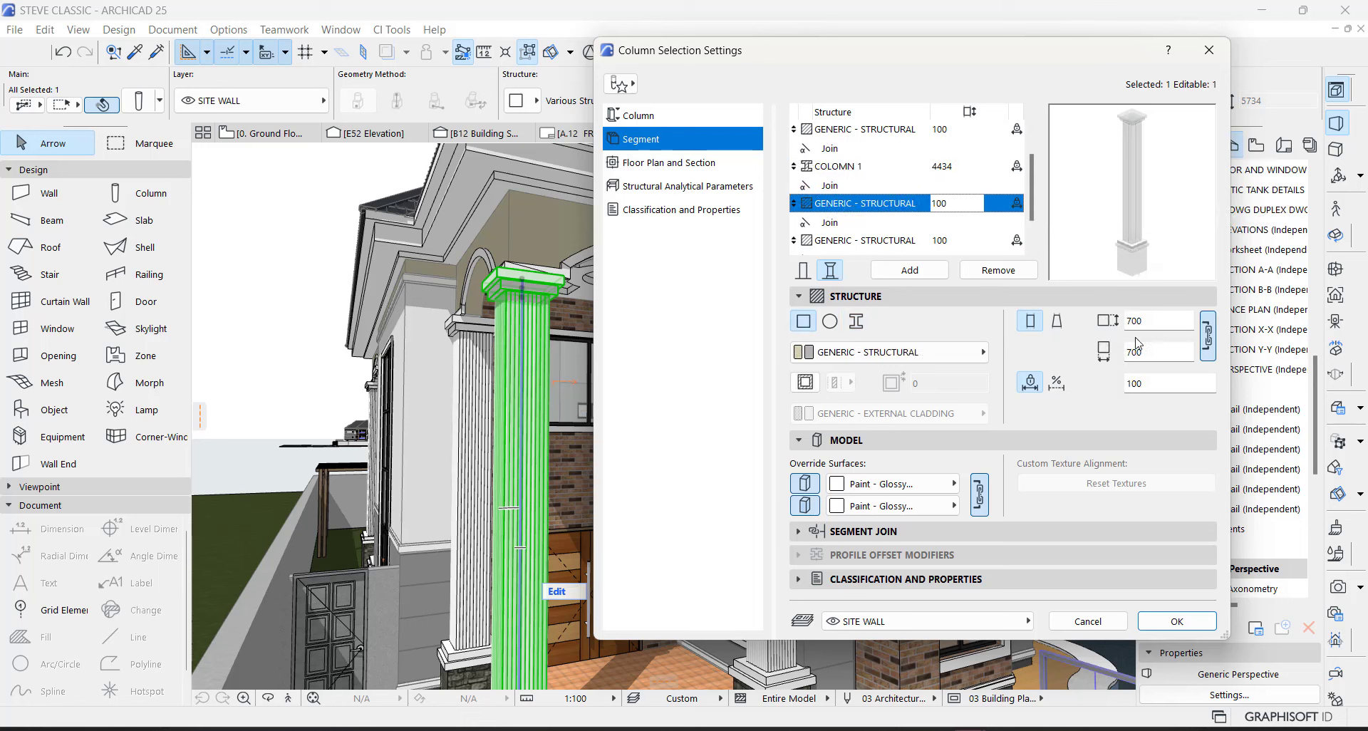
pyautogui.click(960, 241)
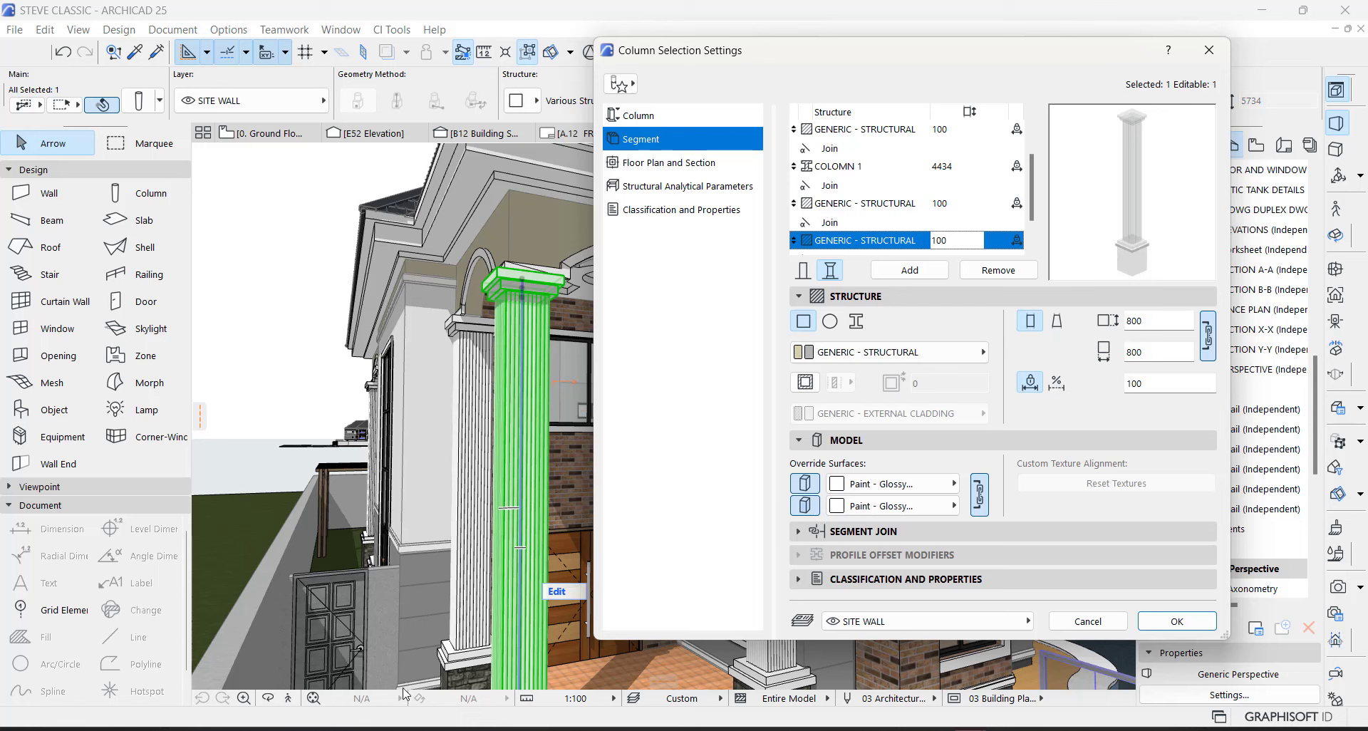
pyautogui.scroll(-1, 1029, 199)
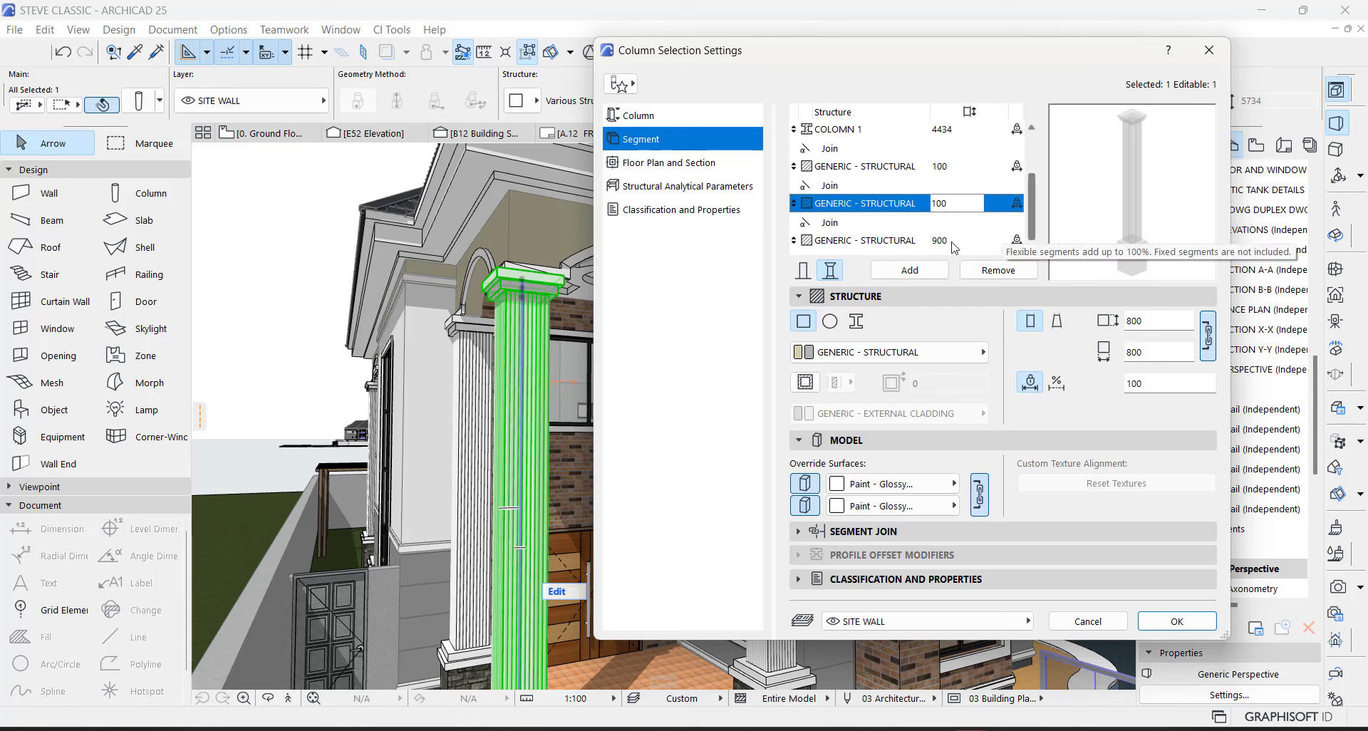
pyautogui.click(919, 243)
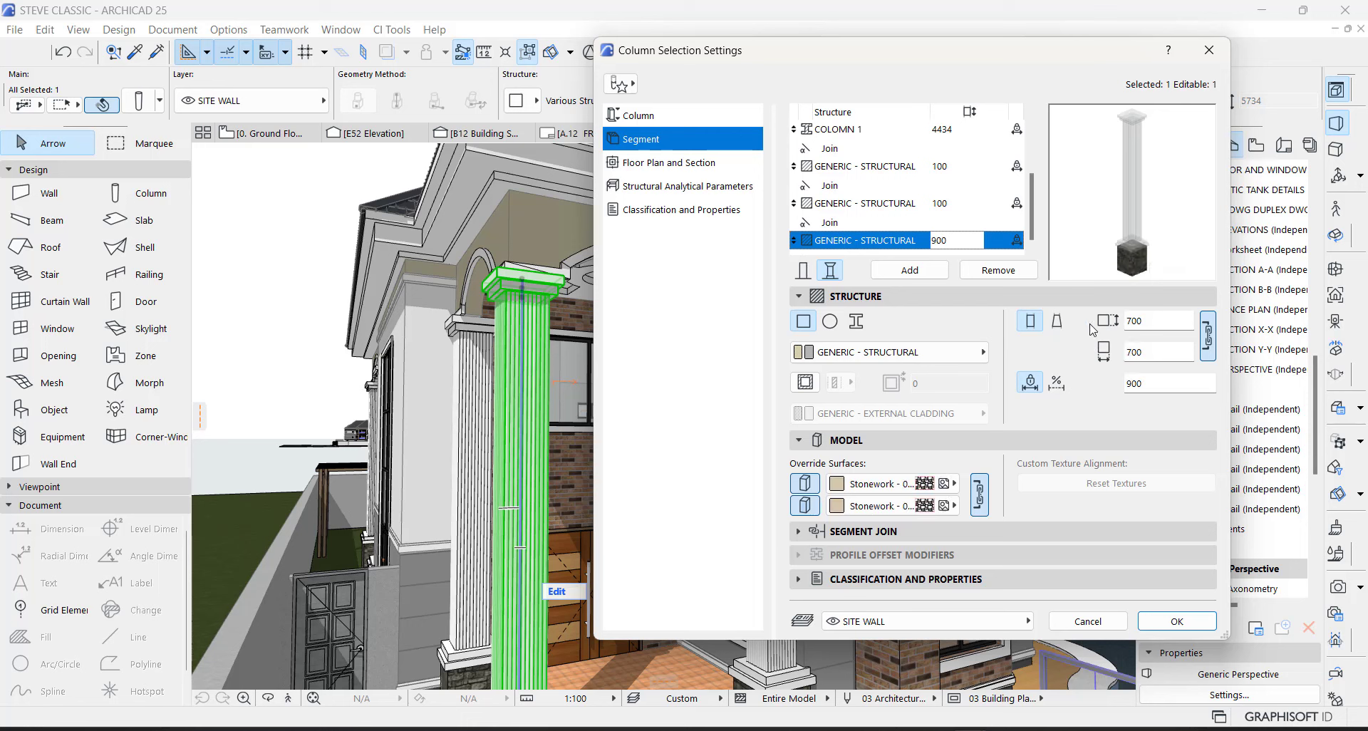
pyautogui.click(914, 208)
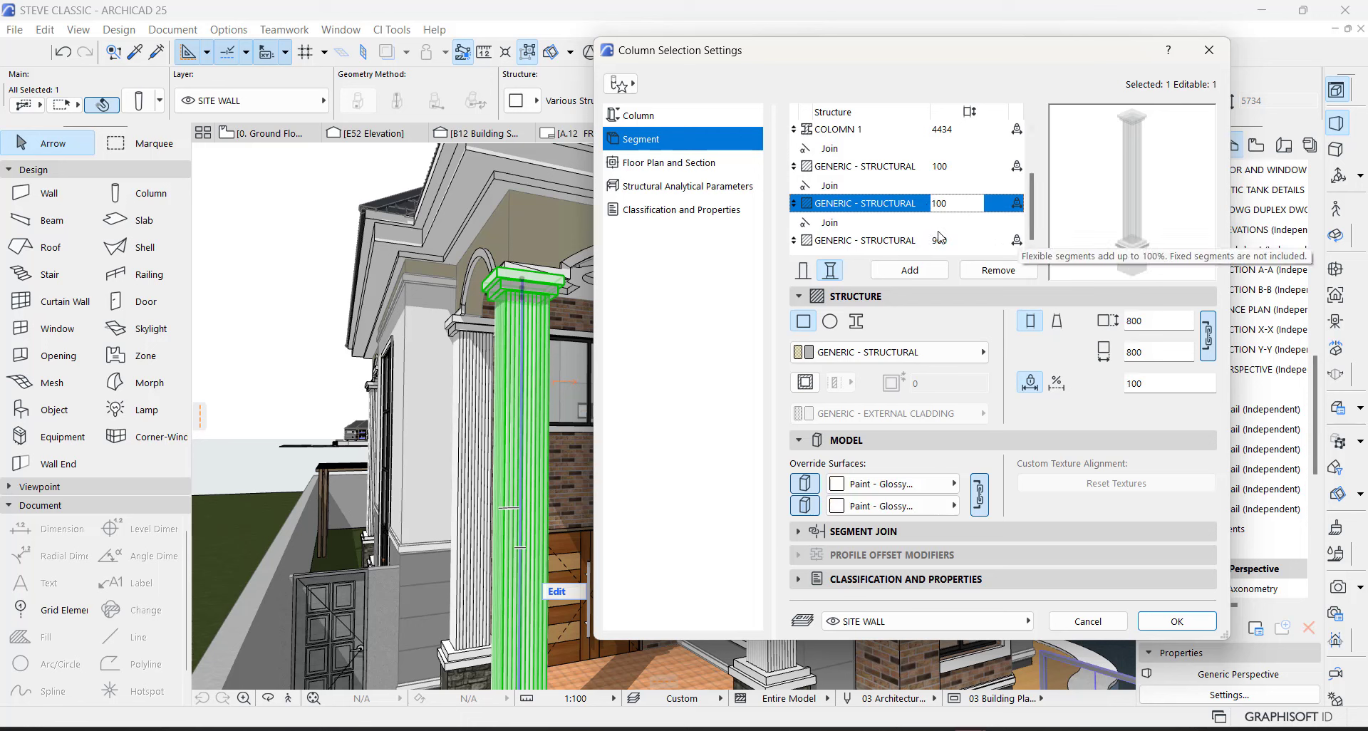
pyautogui.click(965, 246)
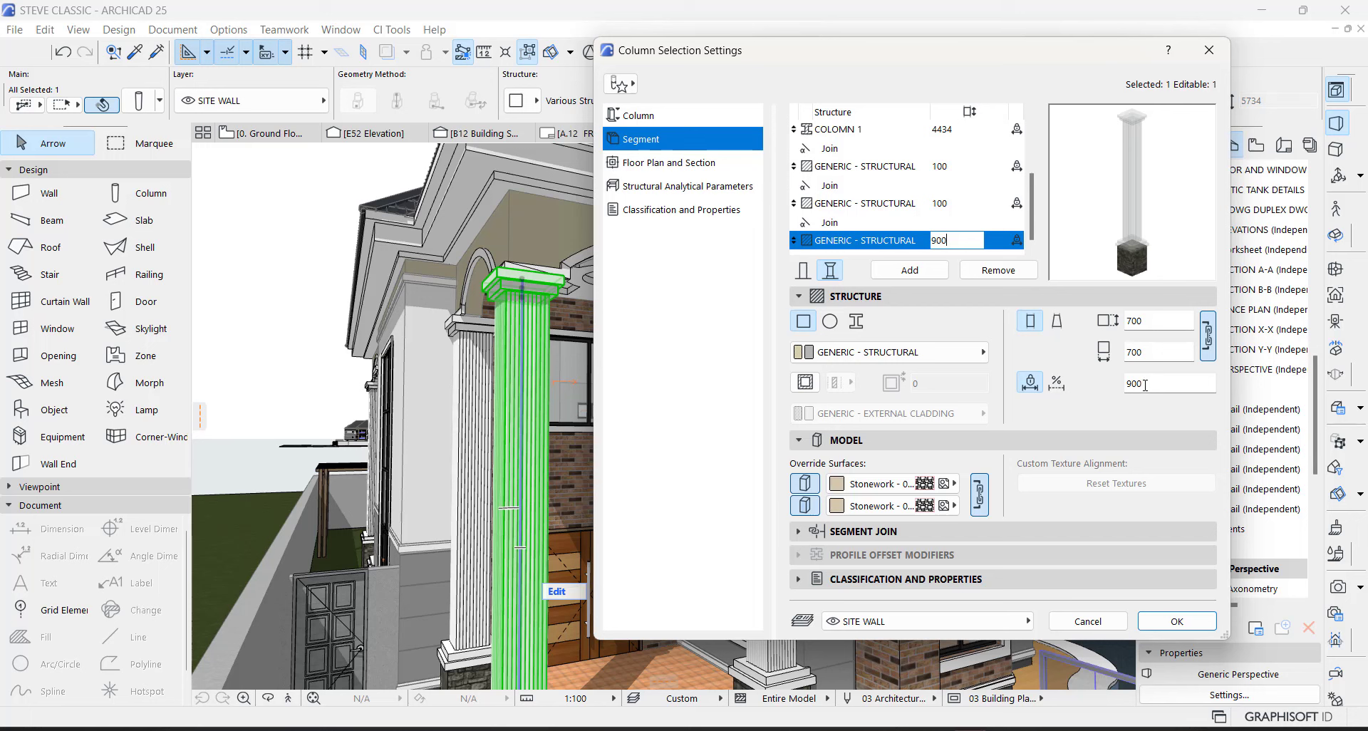
pyautogui.scroll(1, 1032, 215)
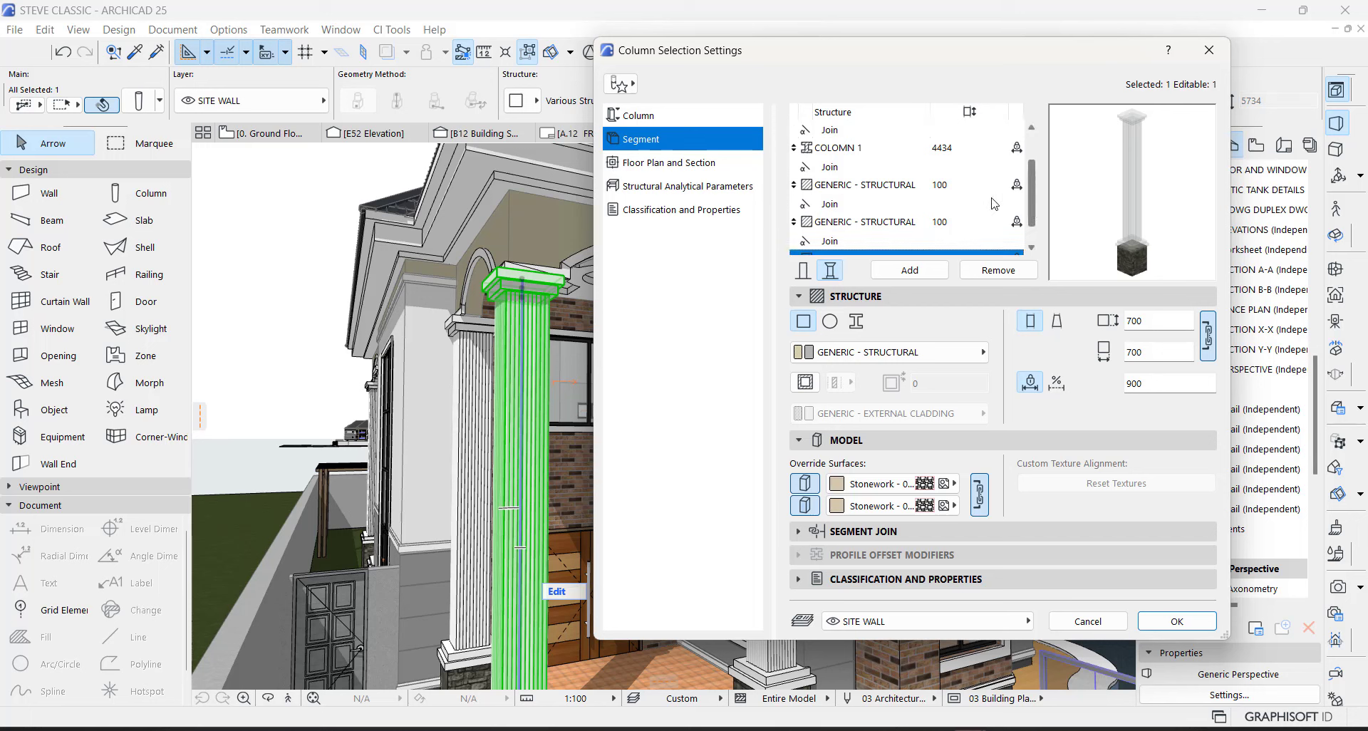
pyautogui.click(940, 184)
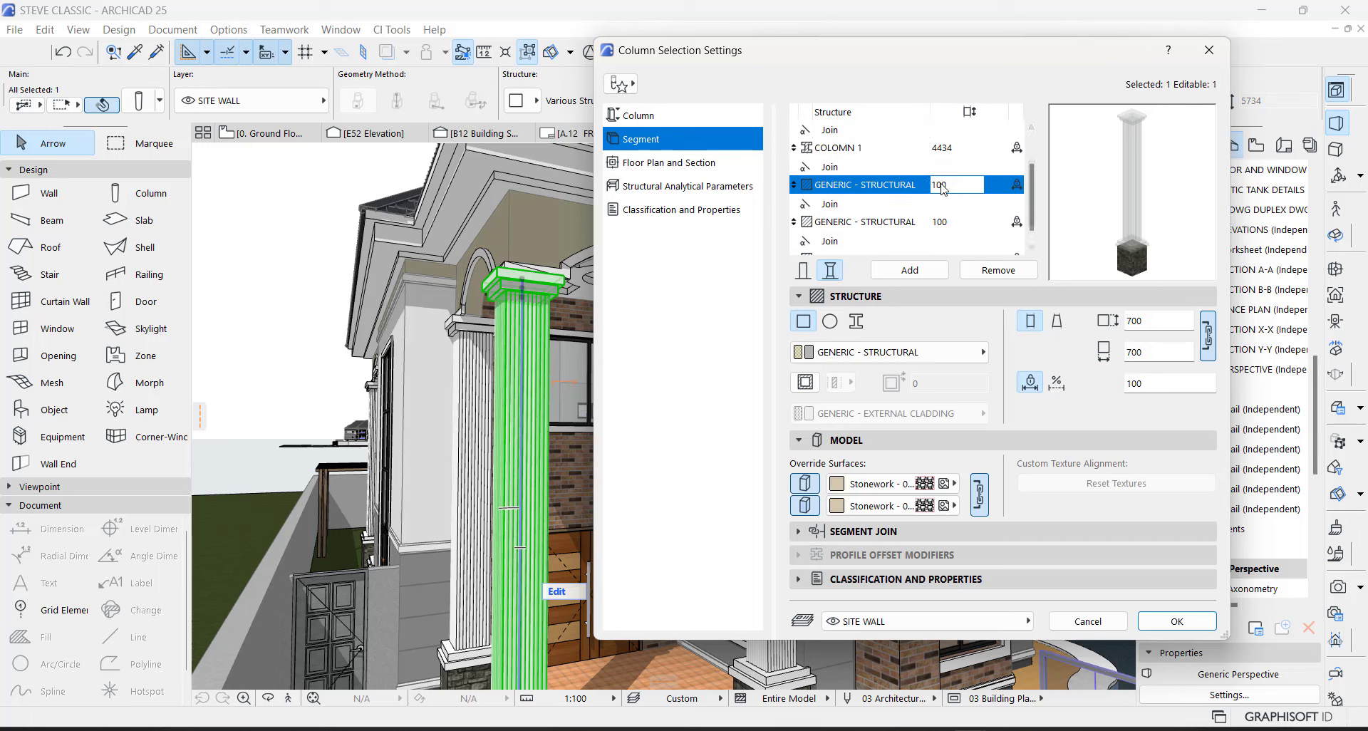
pyautogui.click(936, 146)
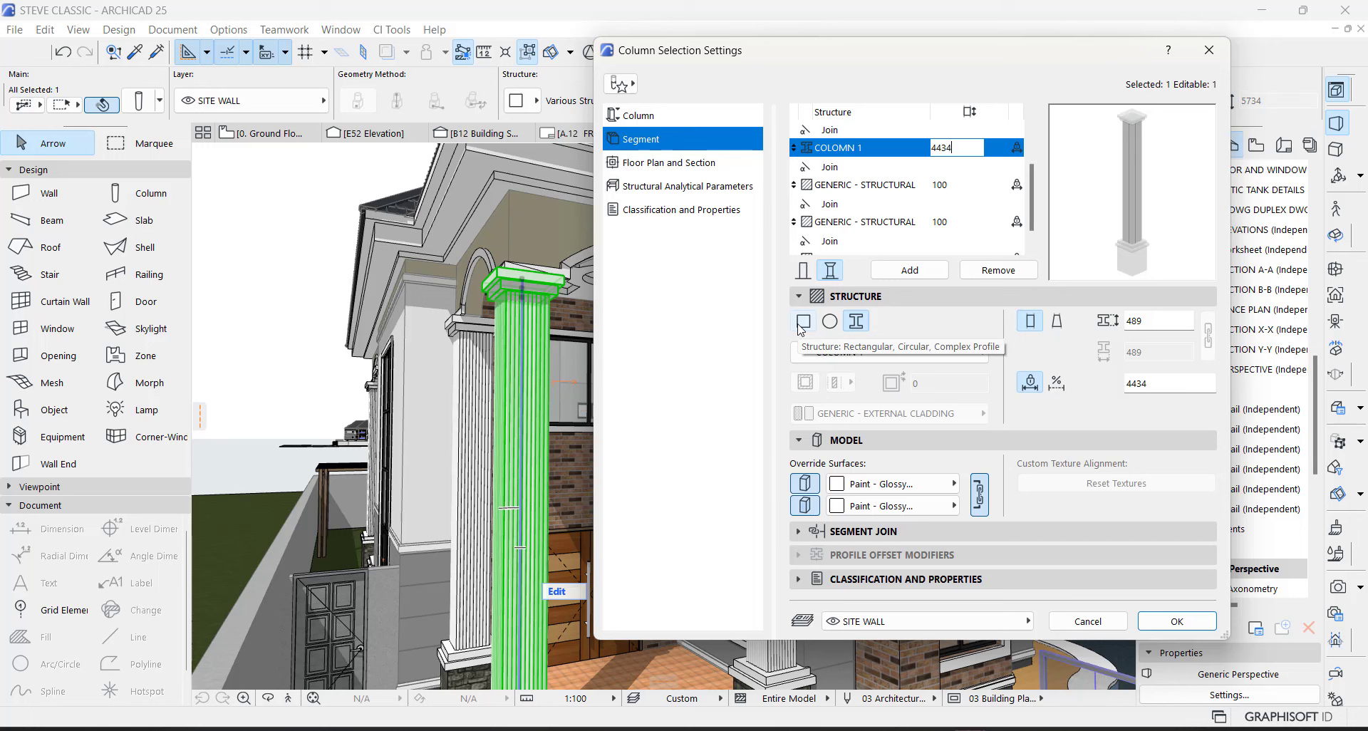
# Step: Switch the segment directly below the fluted shaft to a complex profile structure, keeping the Custom profile
pyautogui.click(902, 187)
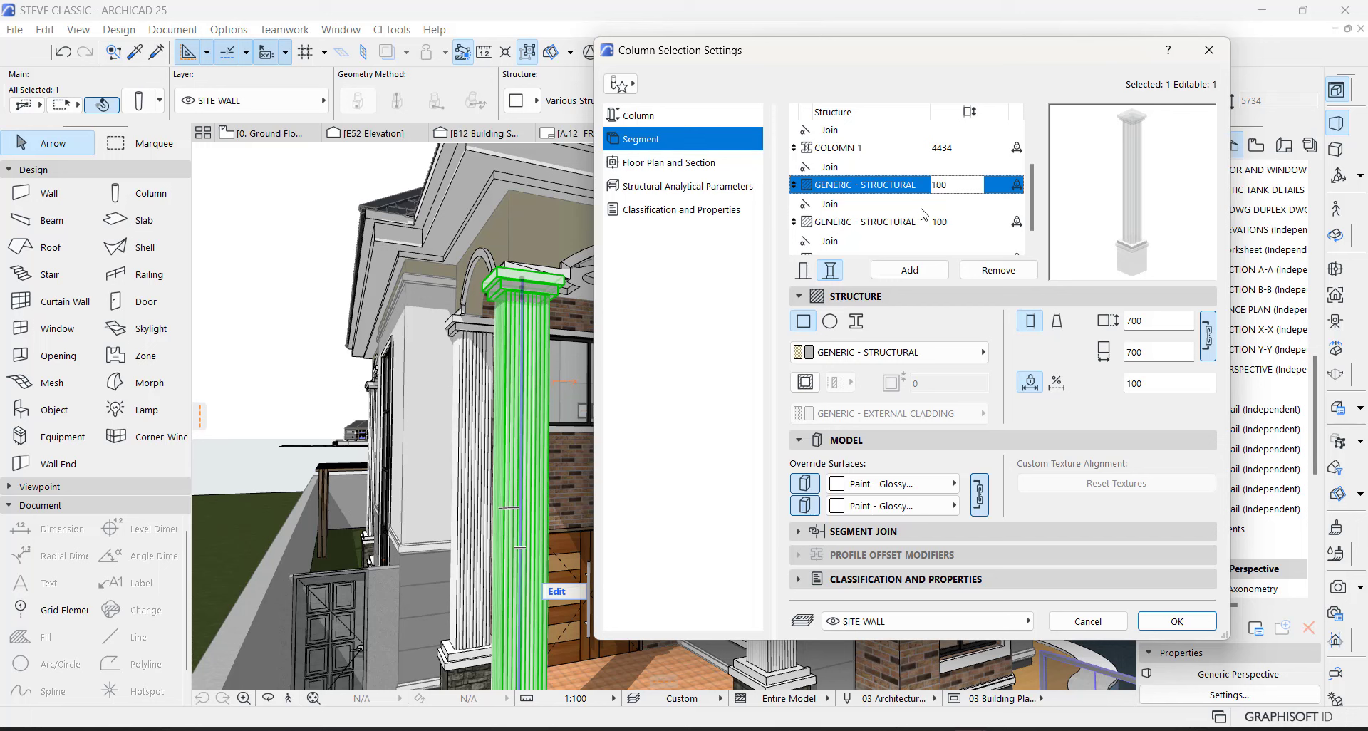
pyautogui.click(858, 322)
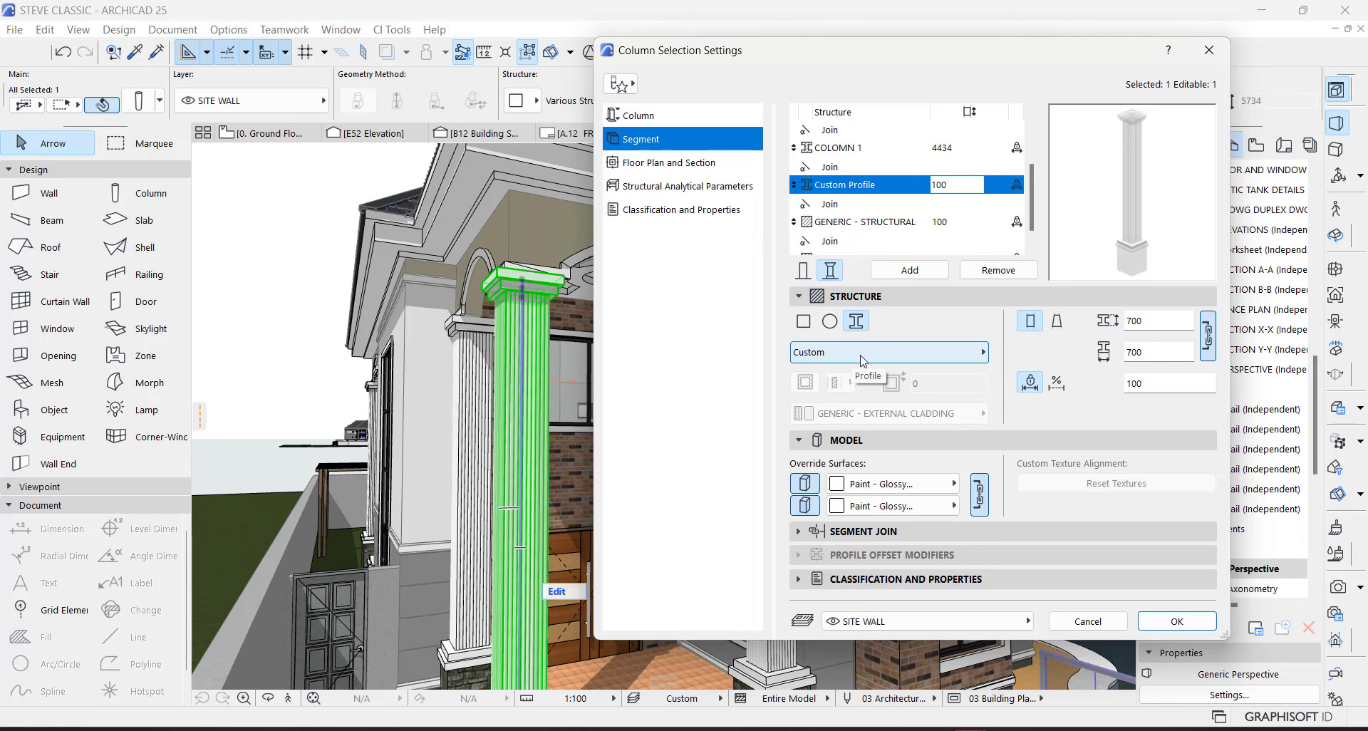
pyautogui.click(863, 352)
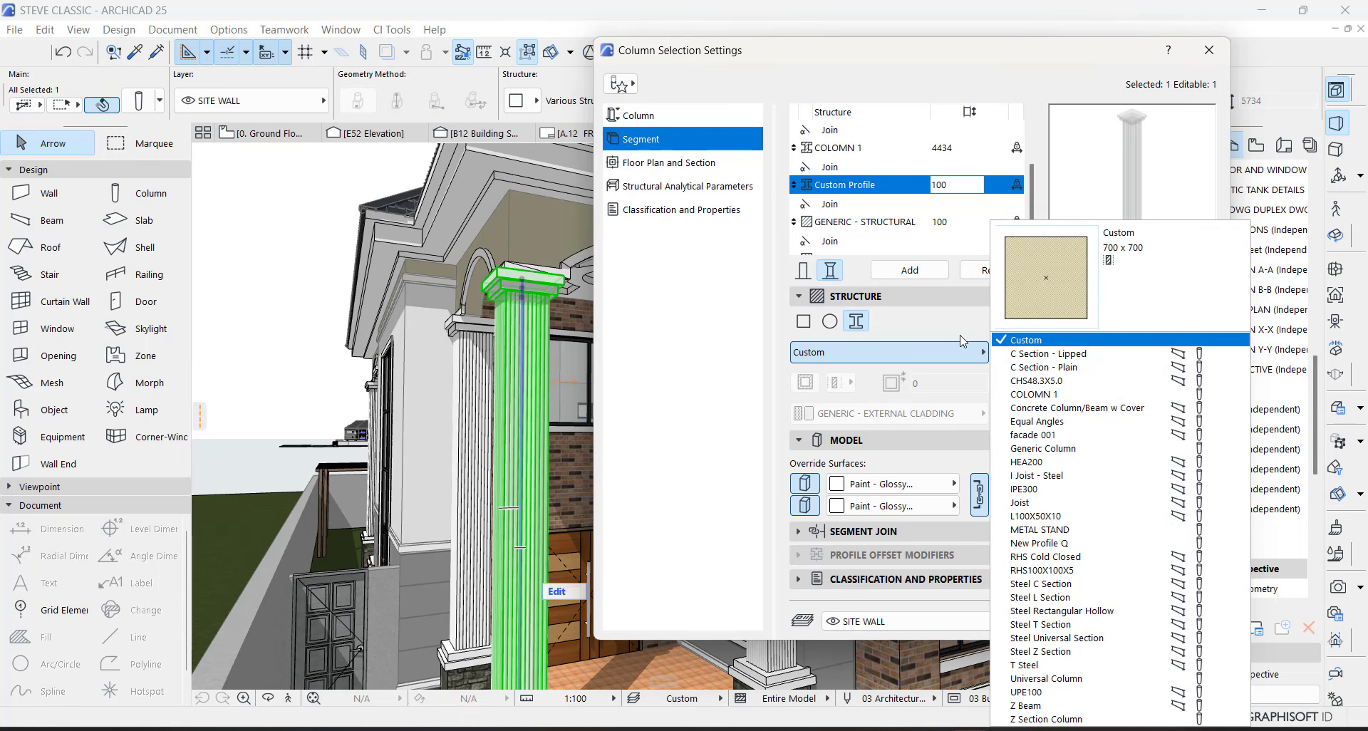
pyautogui.click(931, 329)
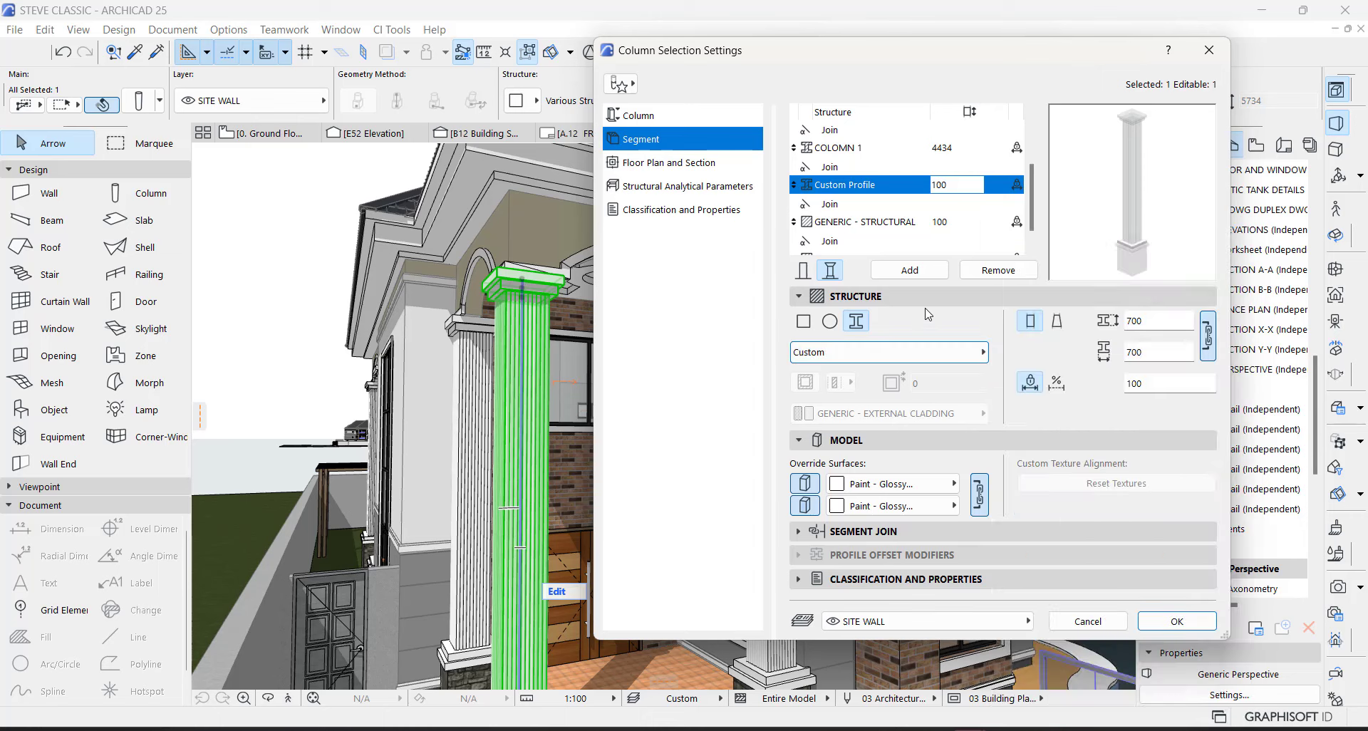
# Step: Check which complex profile the porch column's fluted shaft segment uses, keep it, and accept the column settings
pyautogui.click(936, 149)
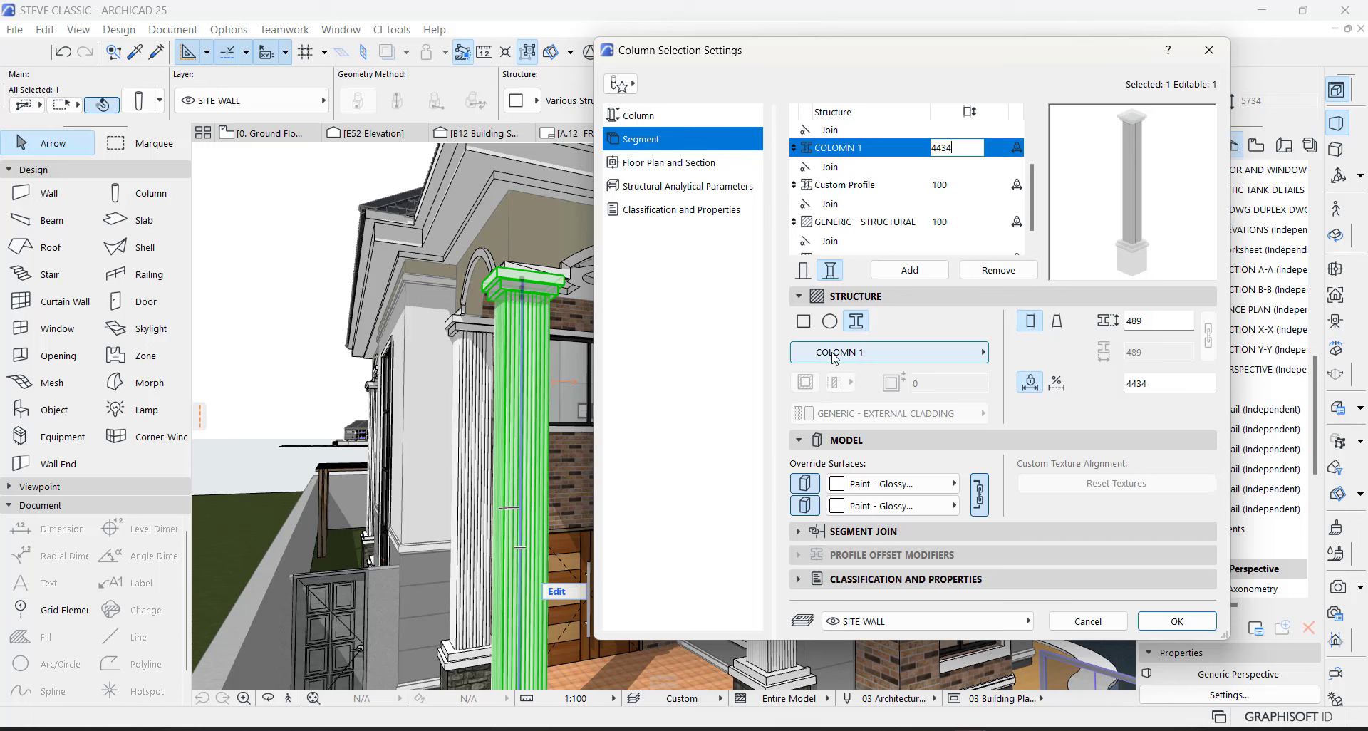
pyautogui.click(956, 361)
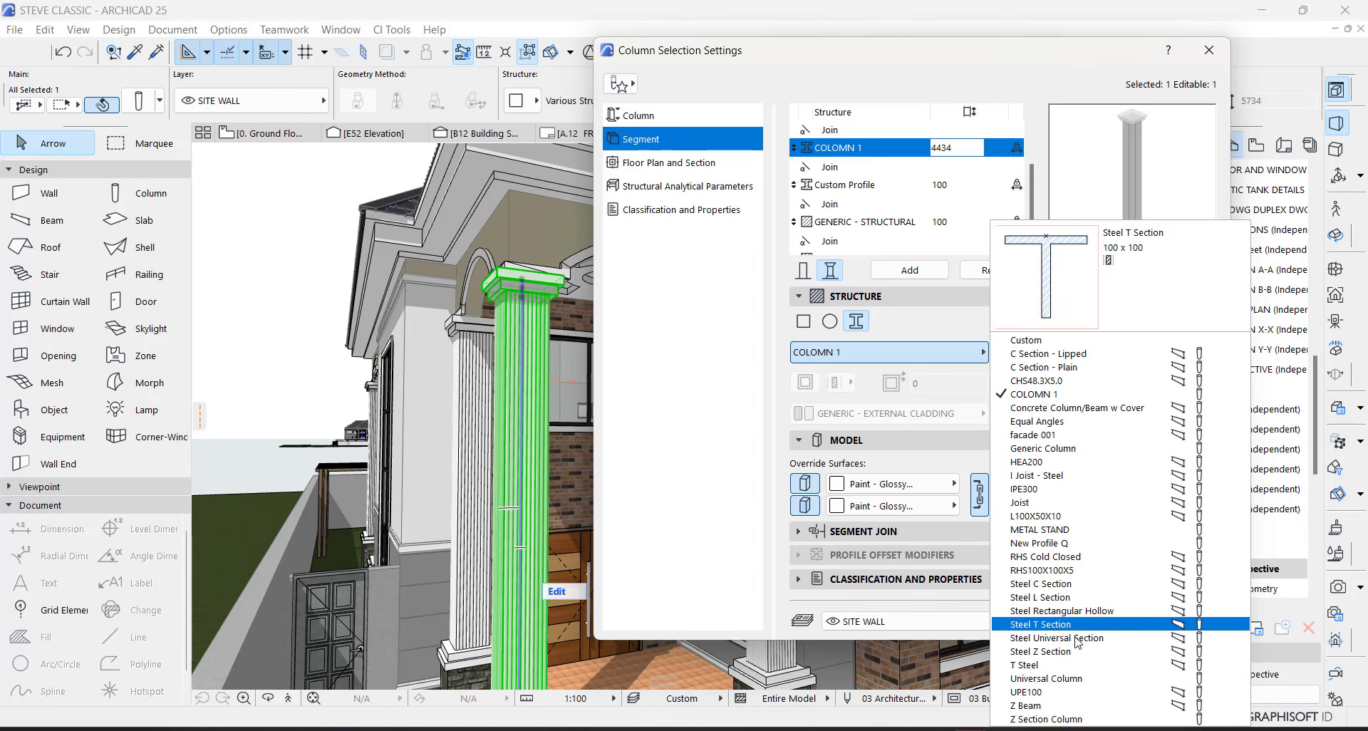
pyautogui.click(915, 320)
pyautogui.click(1177, 621)
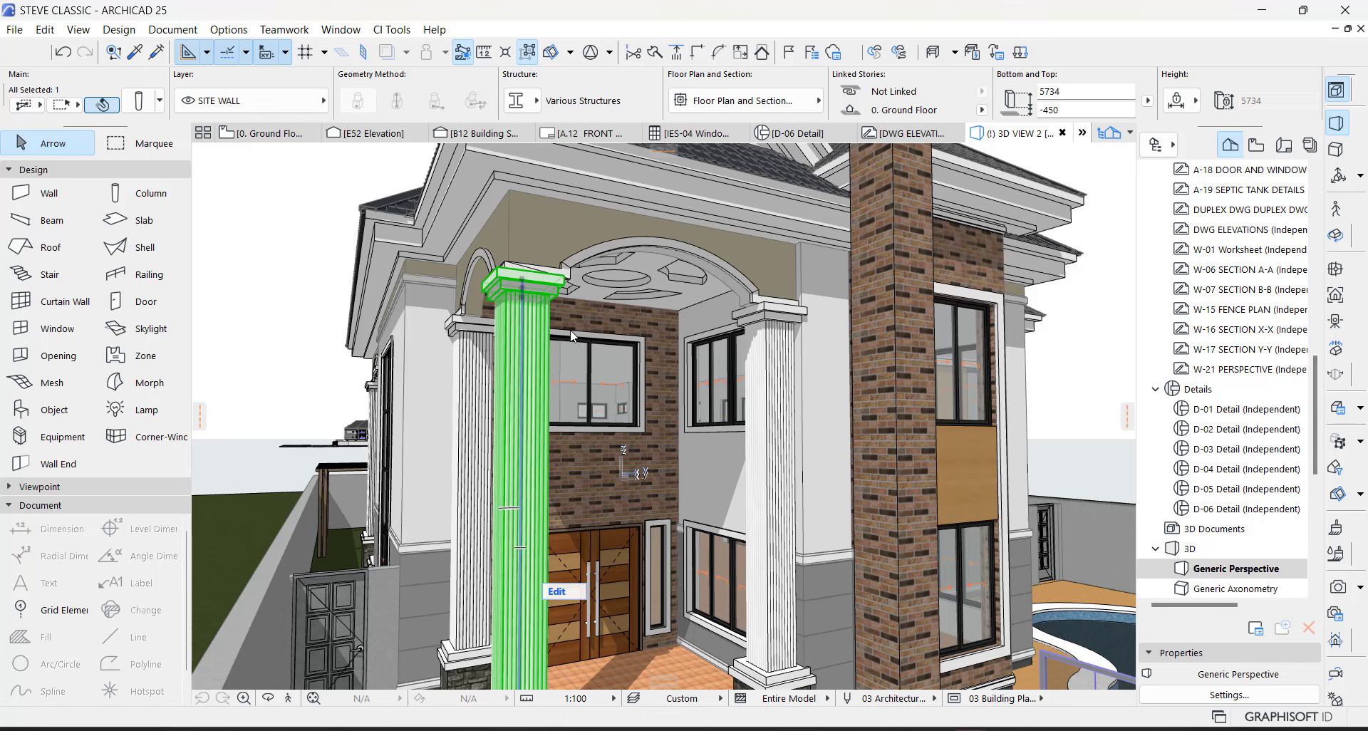
pyautogui.press('Escape')
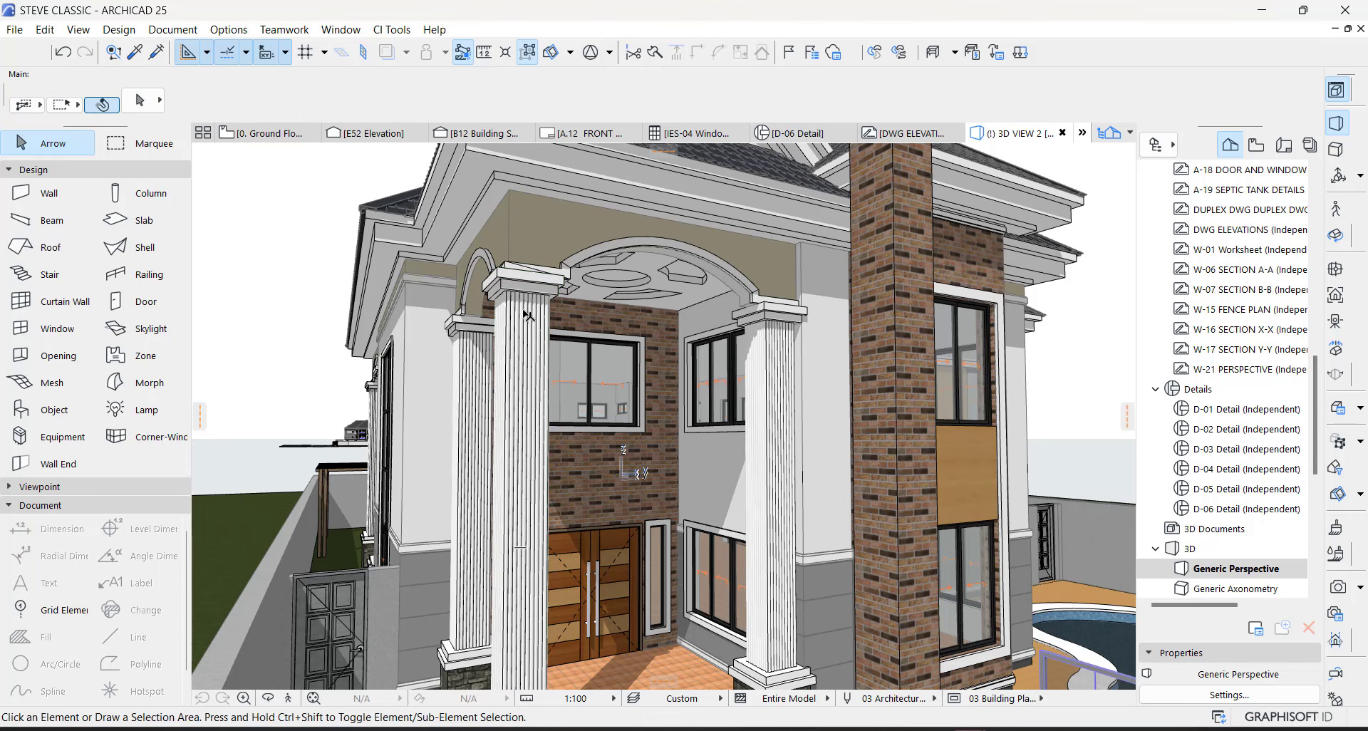
pyautogui.click(526, 314)
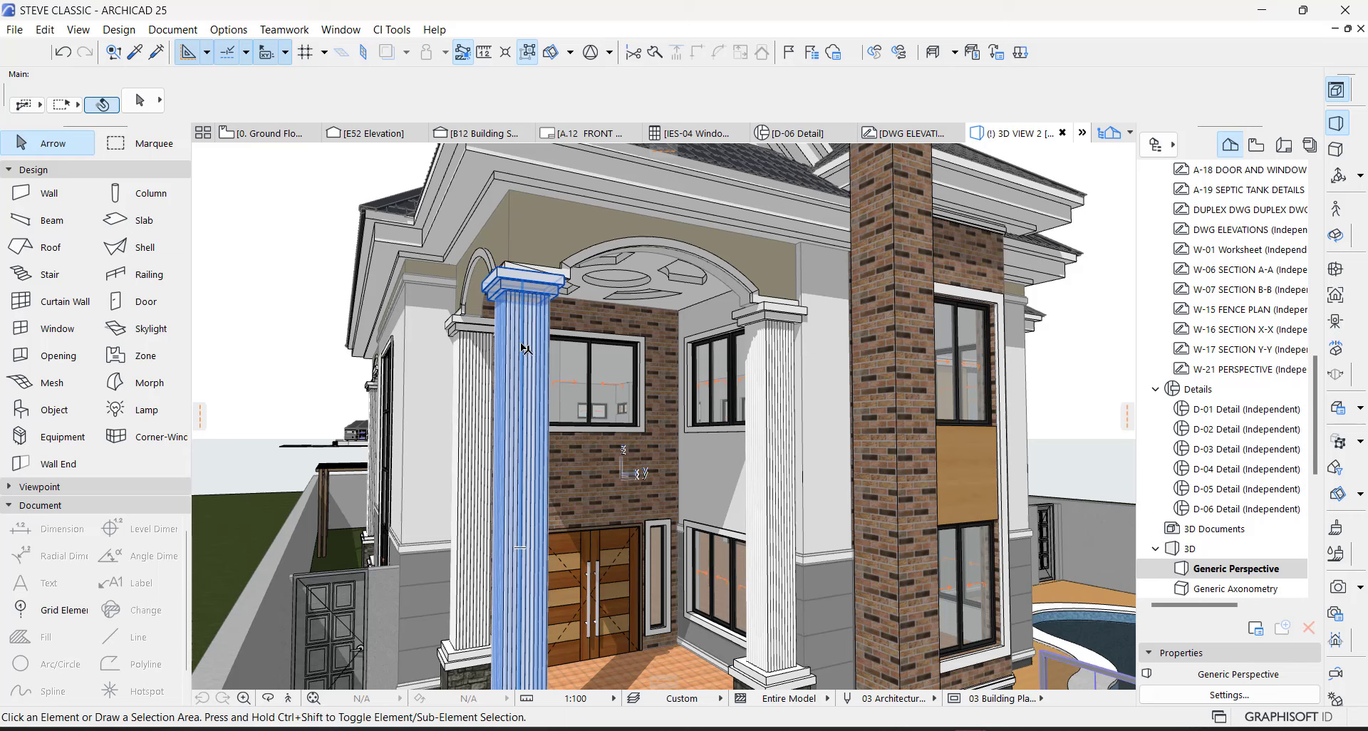
pyautogui.press('Escape')
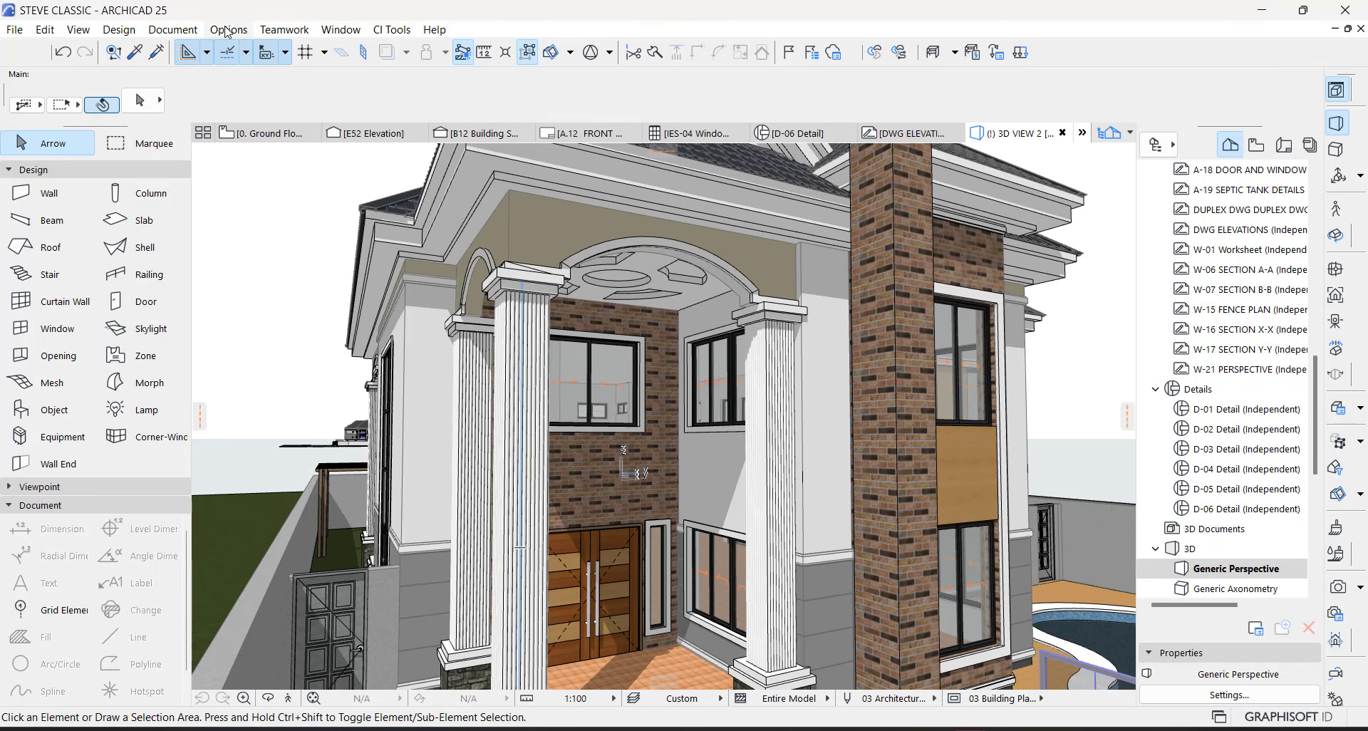
# Step: Open the COLOMN 1 complex profile for editing in the Profile Manager
pyautogui.click(226, 30)
pyautogui.moveTo(384, 115)
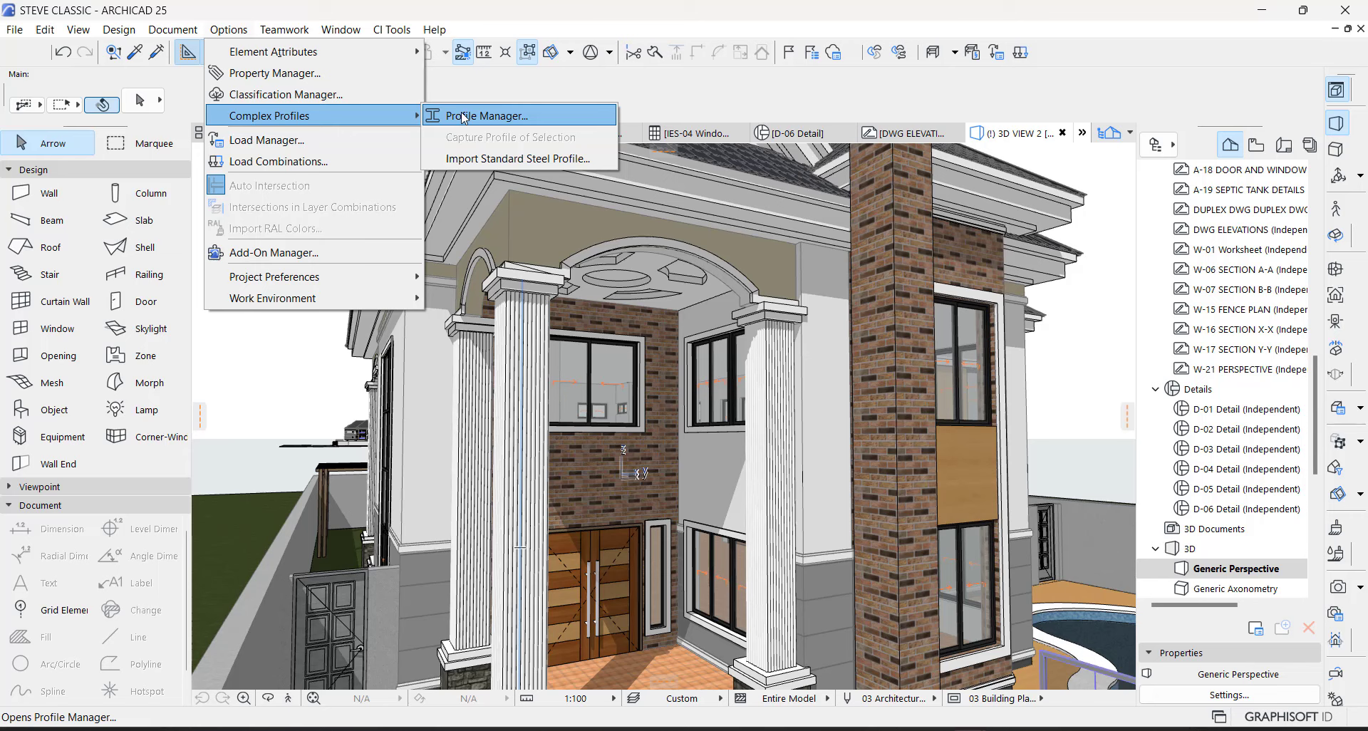
pyautogui.click(464, 117)
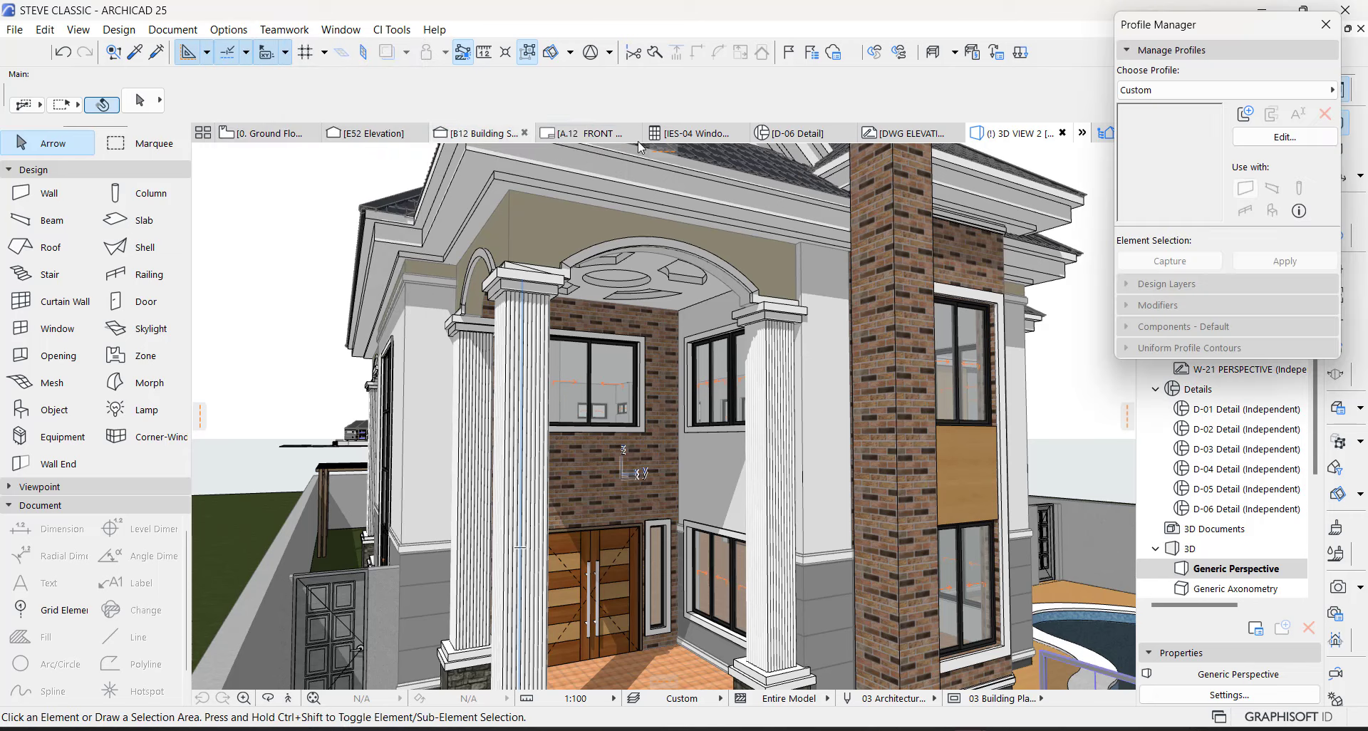
pyautogui.click(1193, 93)
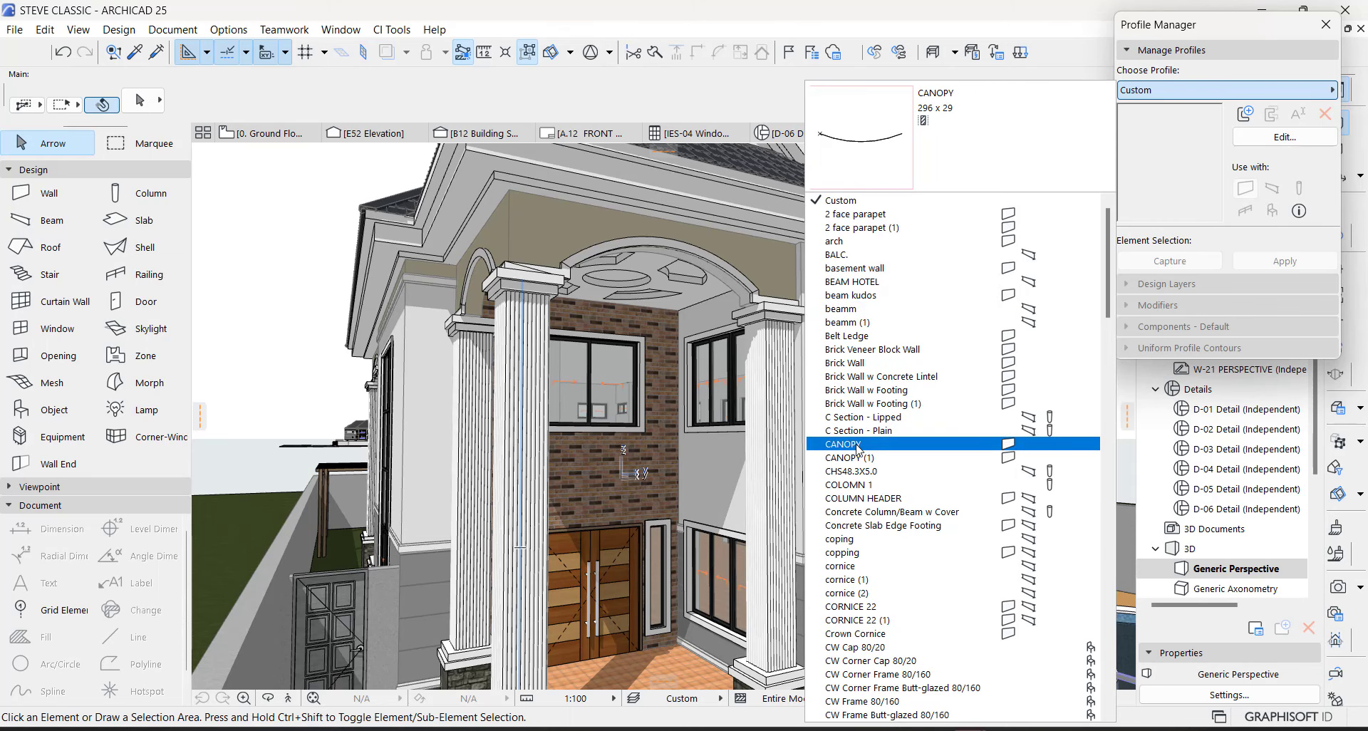
pyautogui.click(859, 485)
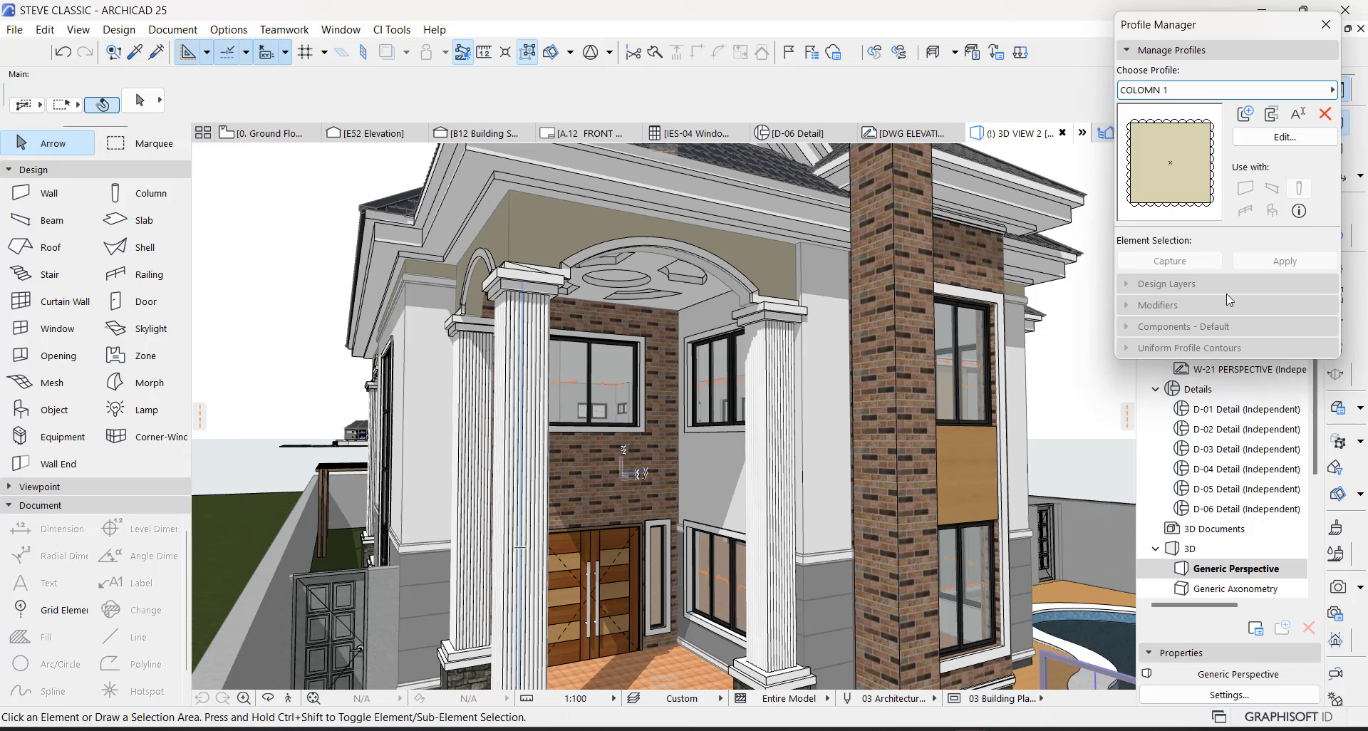
pyautogui.click(1291, 138)
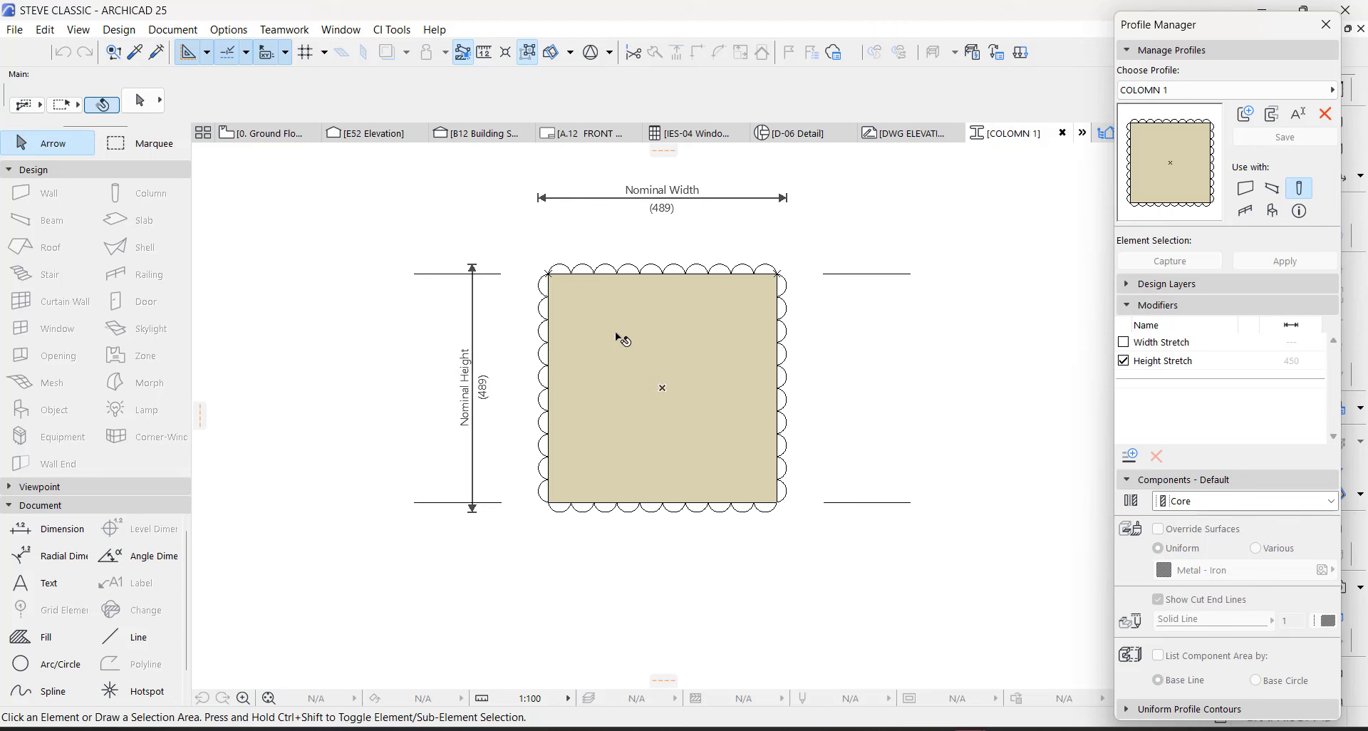
# Step: Check the profile's square core fill and draw a larger square Iron fill beside the existing profile
pyautogui.click(623, 340)
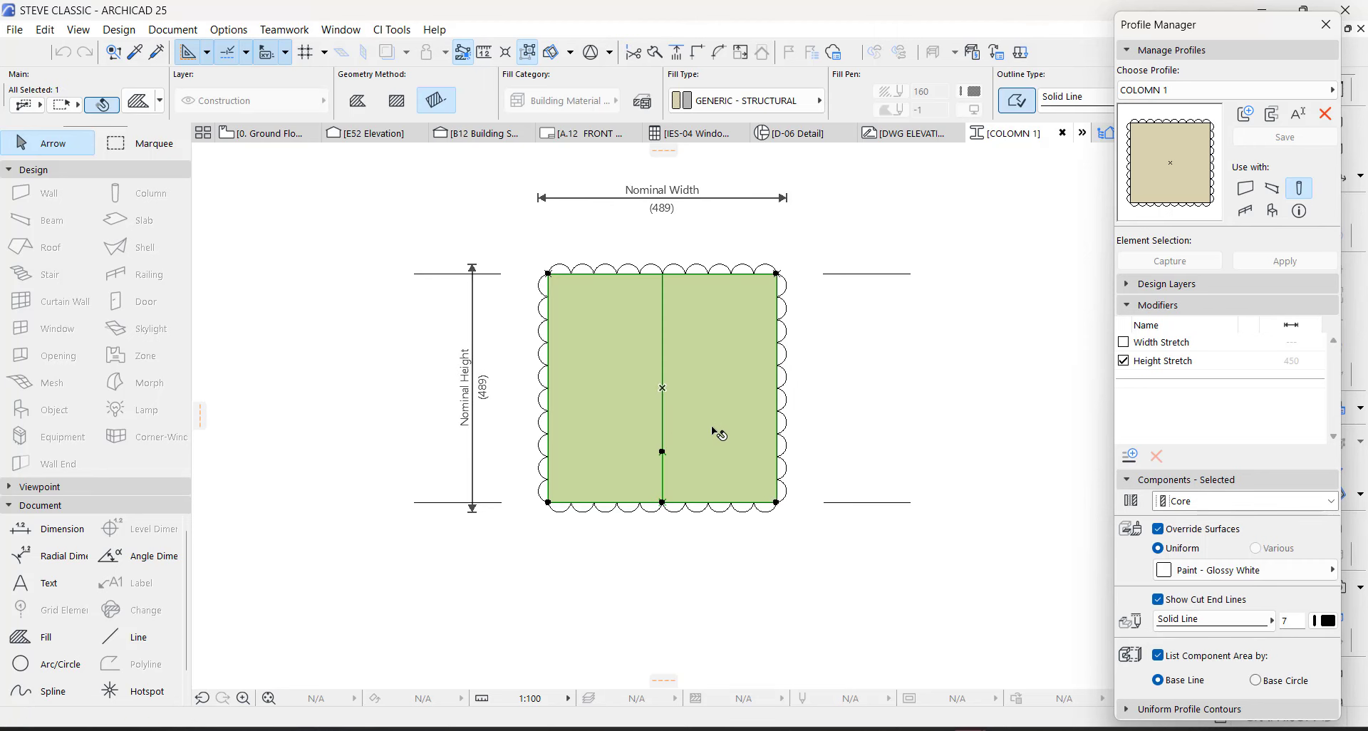
pyautogui.click(810, 324)
pyautogui.scroll(2, 701, 323)
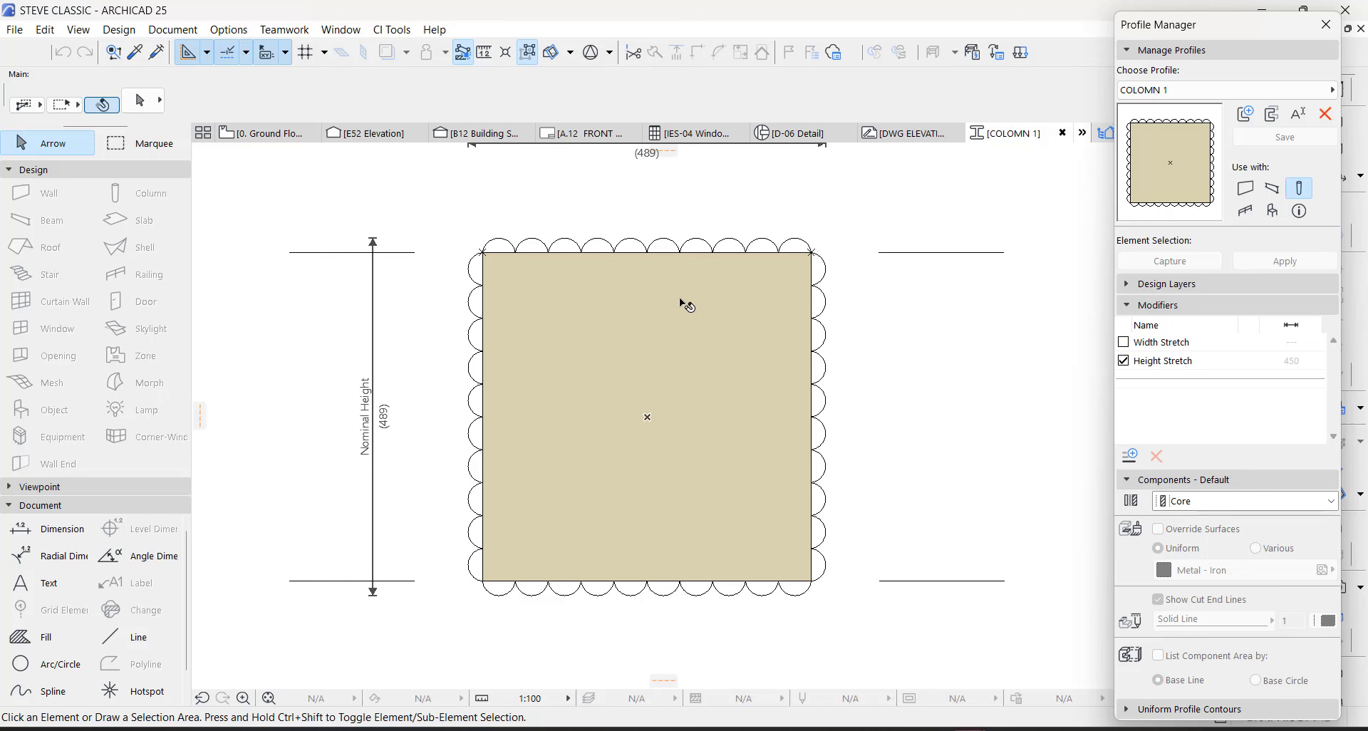
pyautogui.click(45, 637)
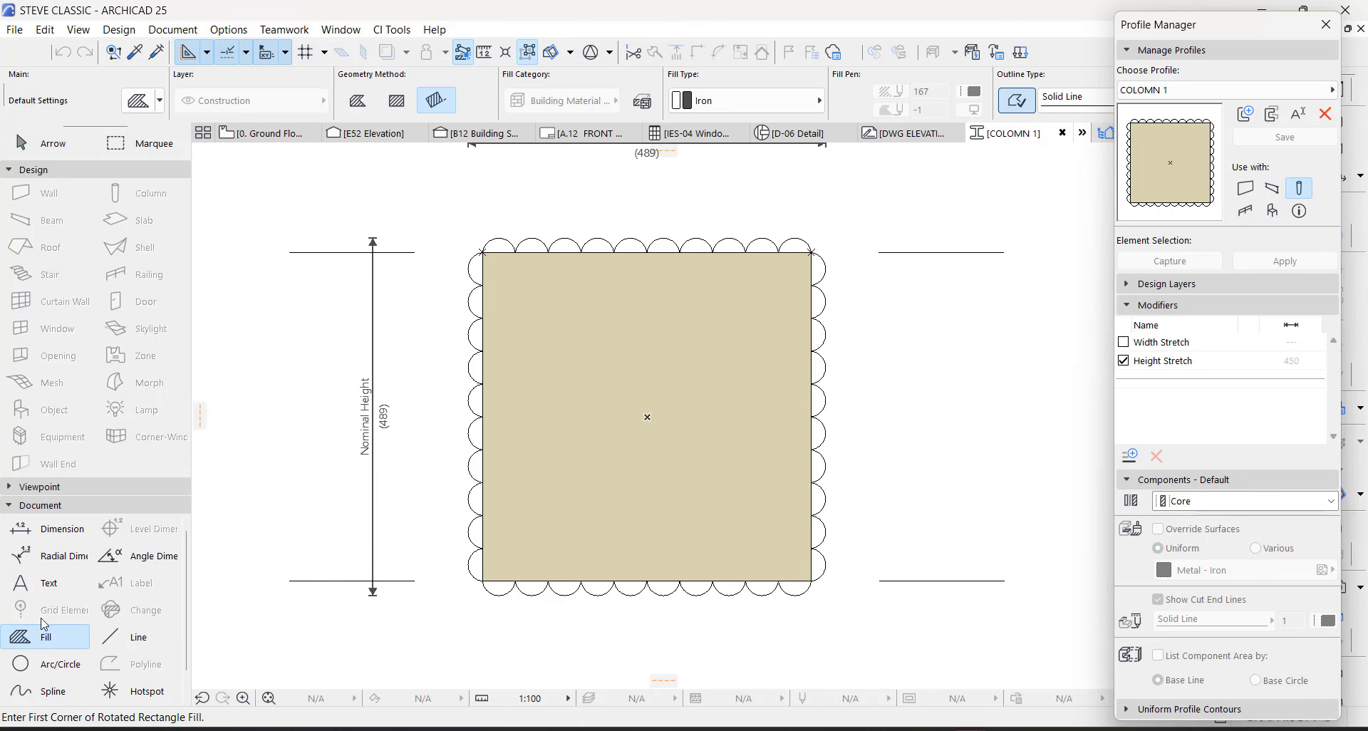
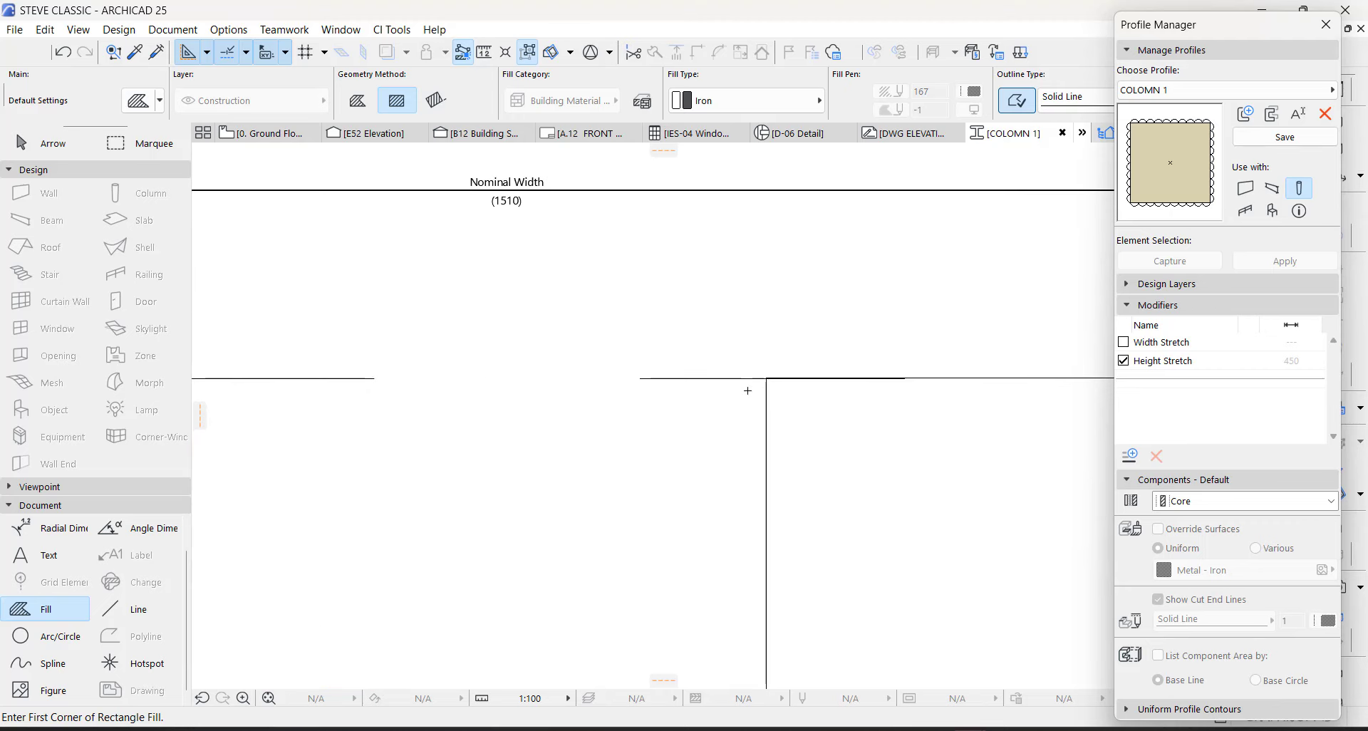
# Step: Draw a rectangular fill about 24 by 45 over the topmost flute at the core's upper right corner
pyautogui.scroll(1, 338, 367)
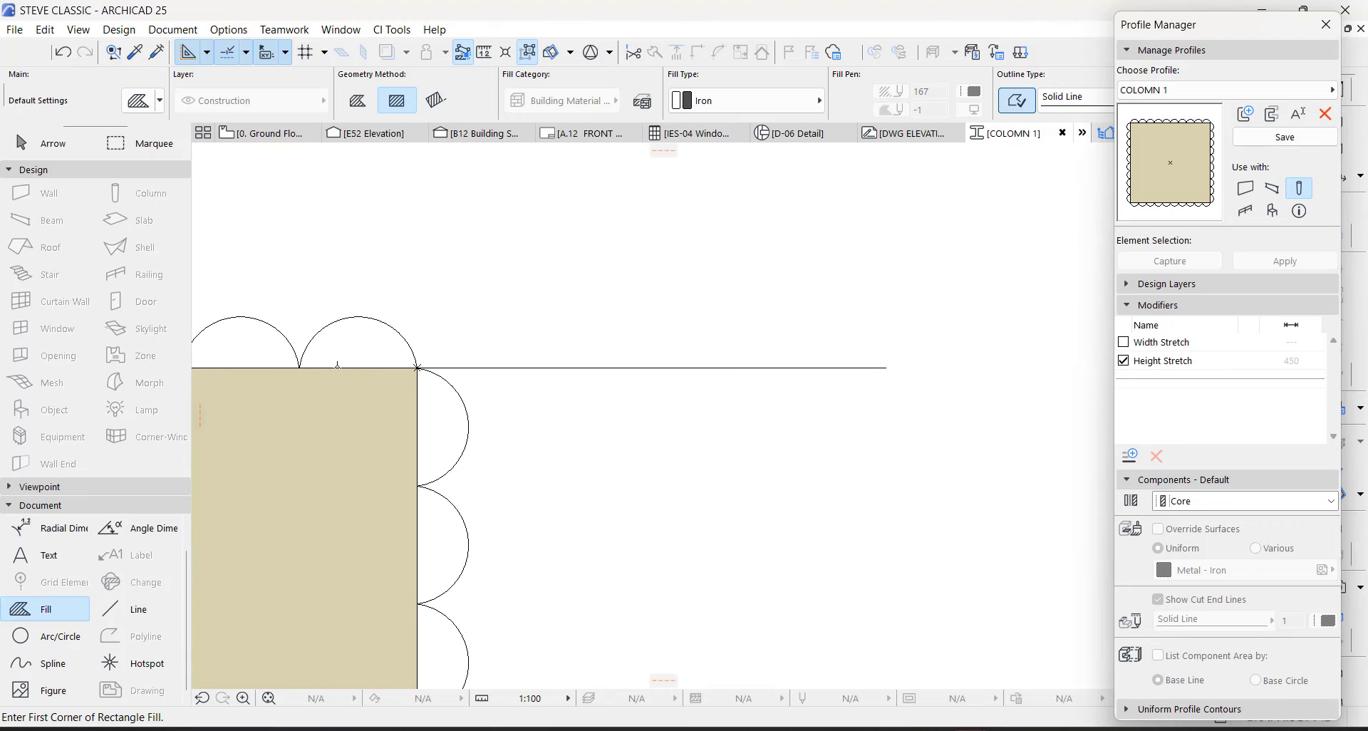
pyautogui.click(417, 368)
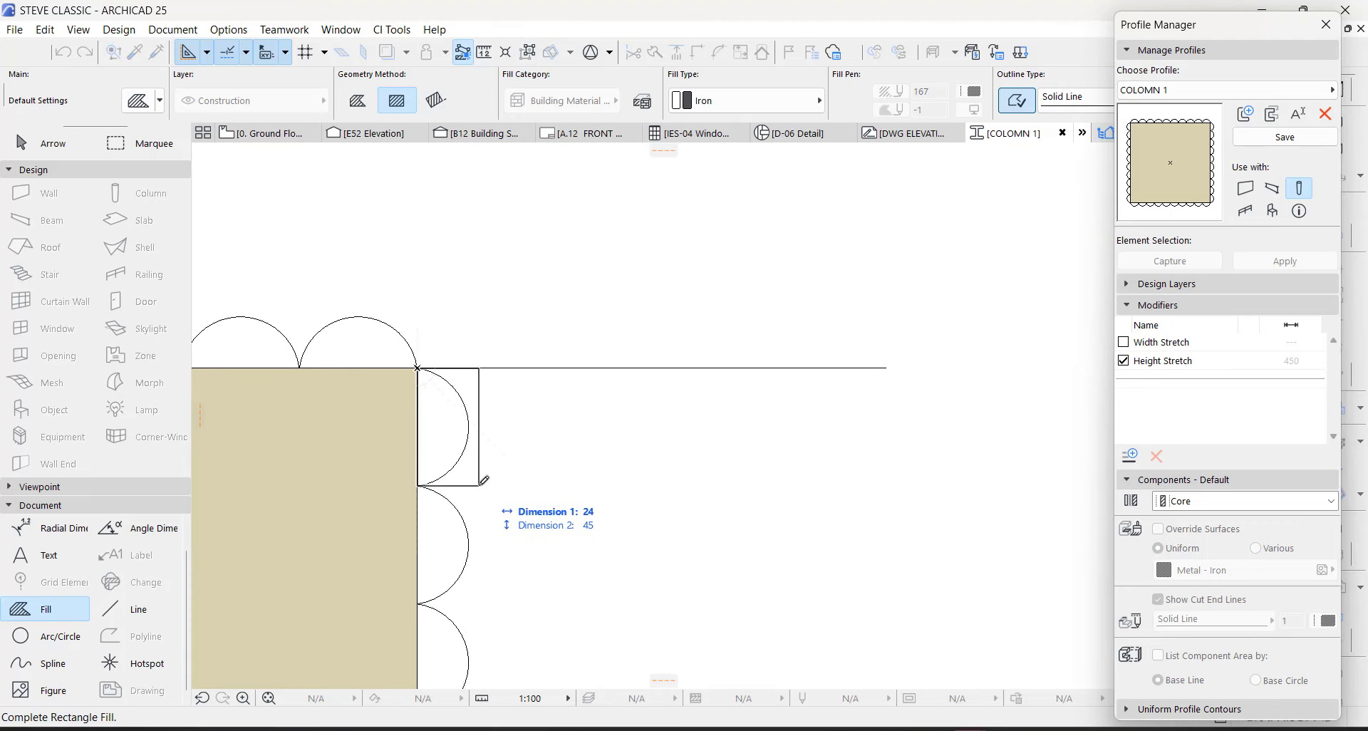
pyautogui.click(479, 485)
pyautogui.press('Escape')
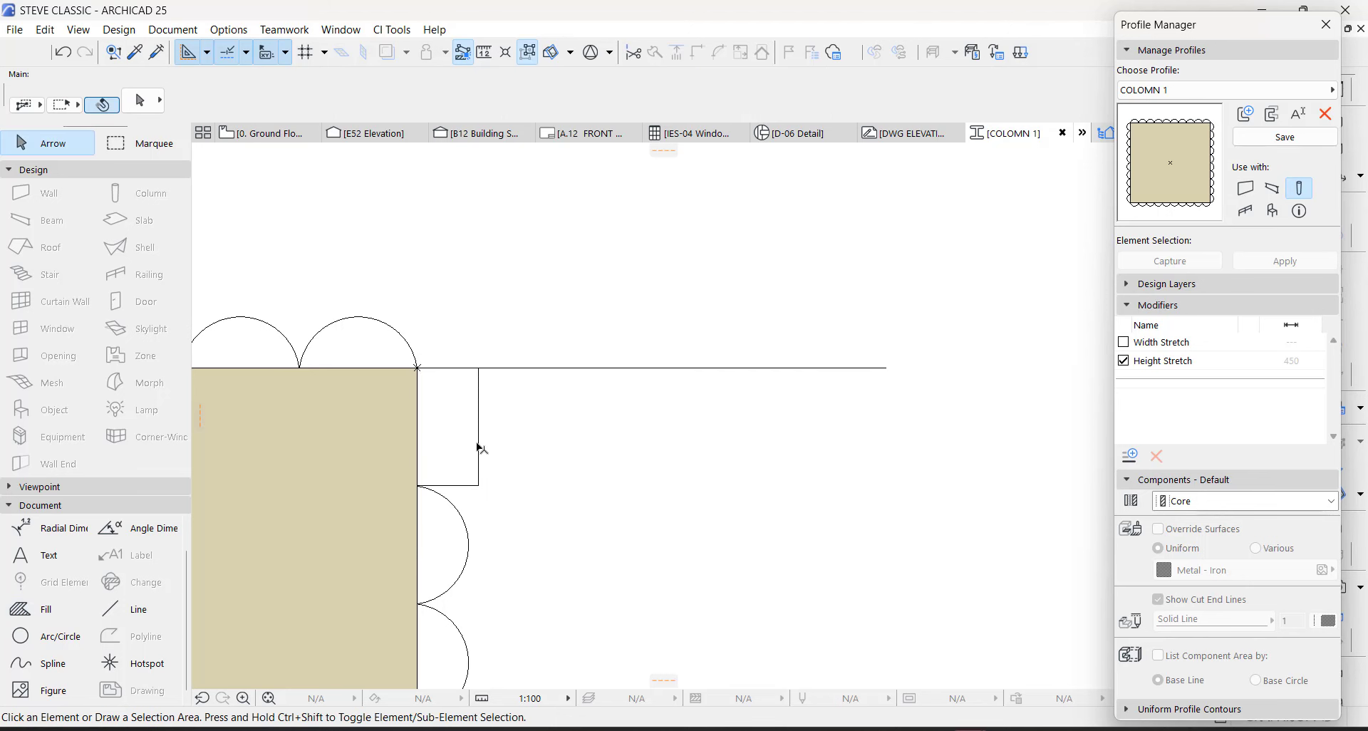
# Step: Curve the small rectangle's outer edge to a radius of about 23 and offset its inner edge to leave only a half circle
pyautogui.click(476, 449)
pyautogui.click(479, 428)
pyautogui.click(251, 156)
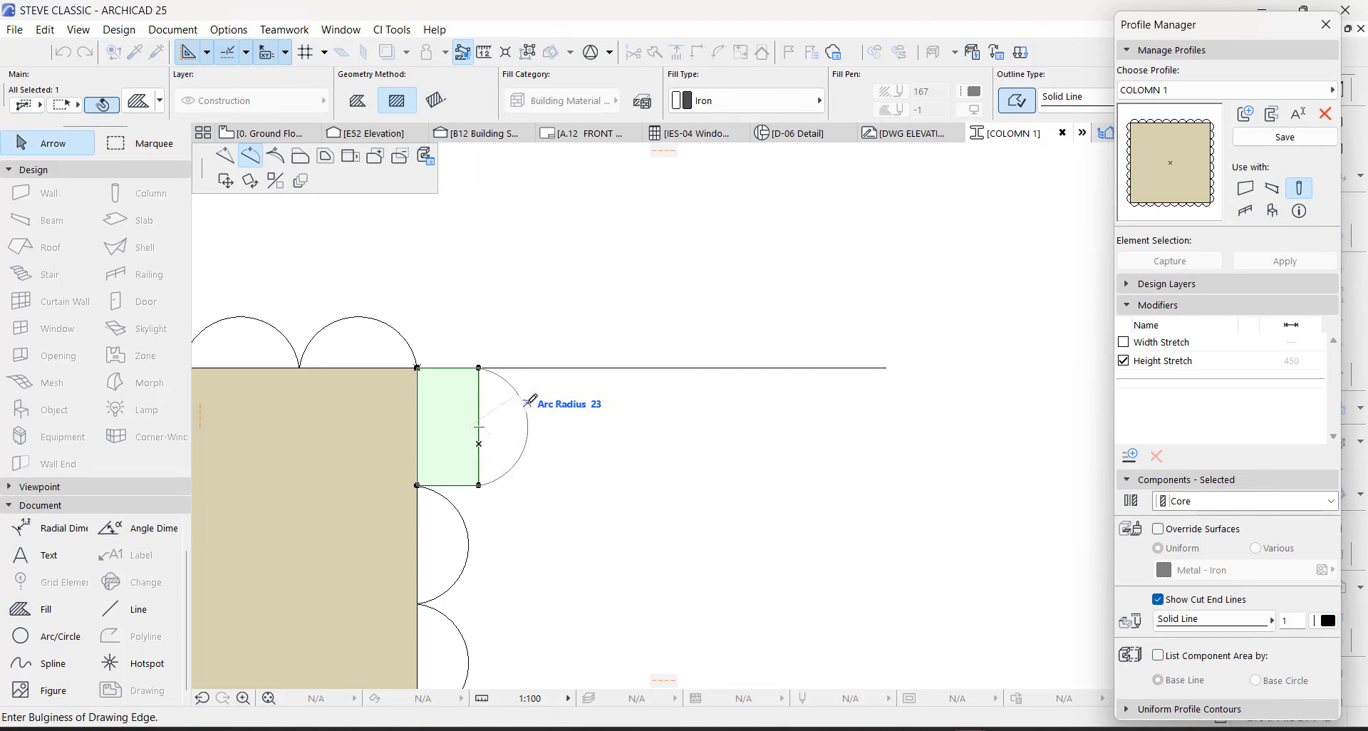
pyautogui.click(542, 407)
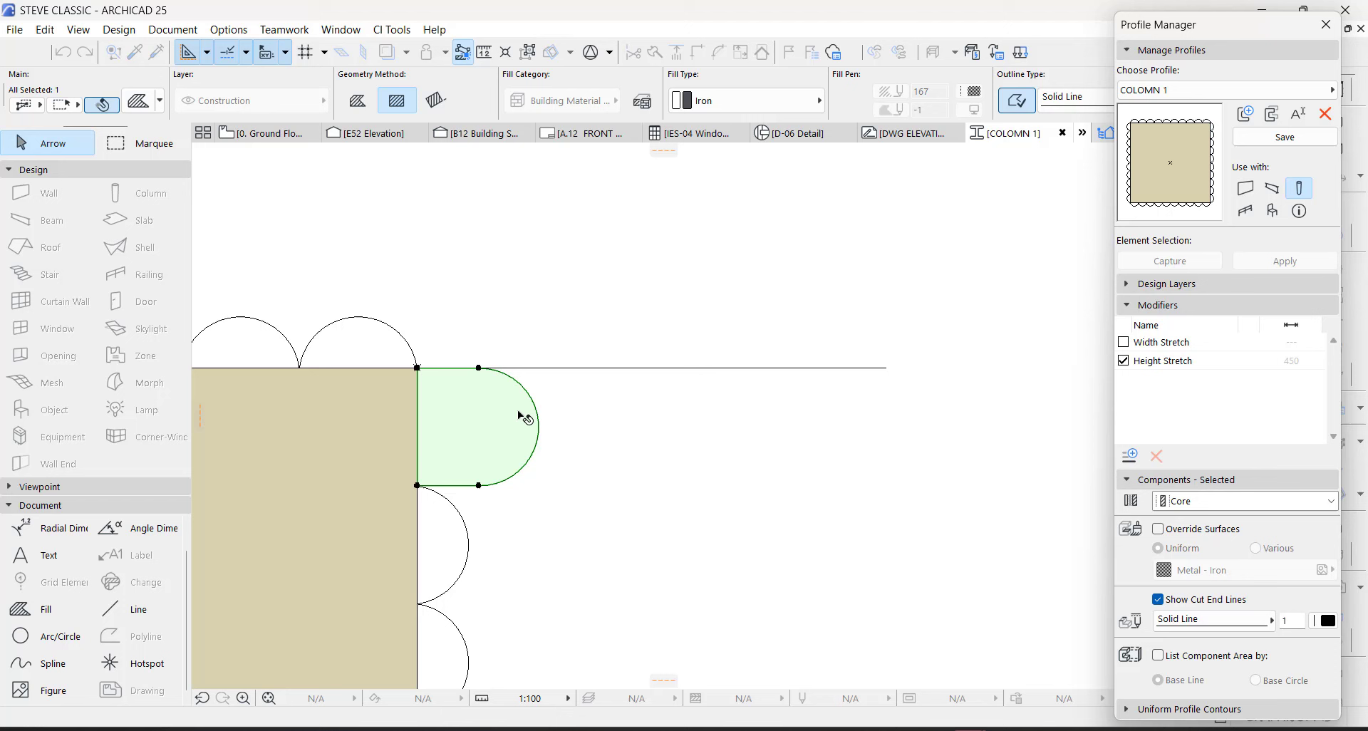
pyautogui.click(420, 410)
pyautogui.click(300, 156)
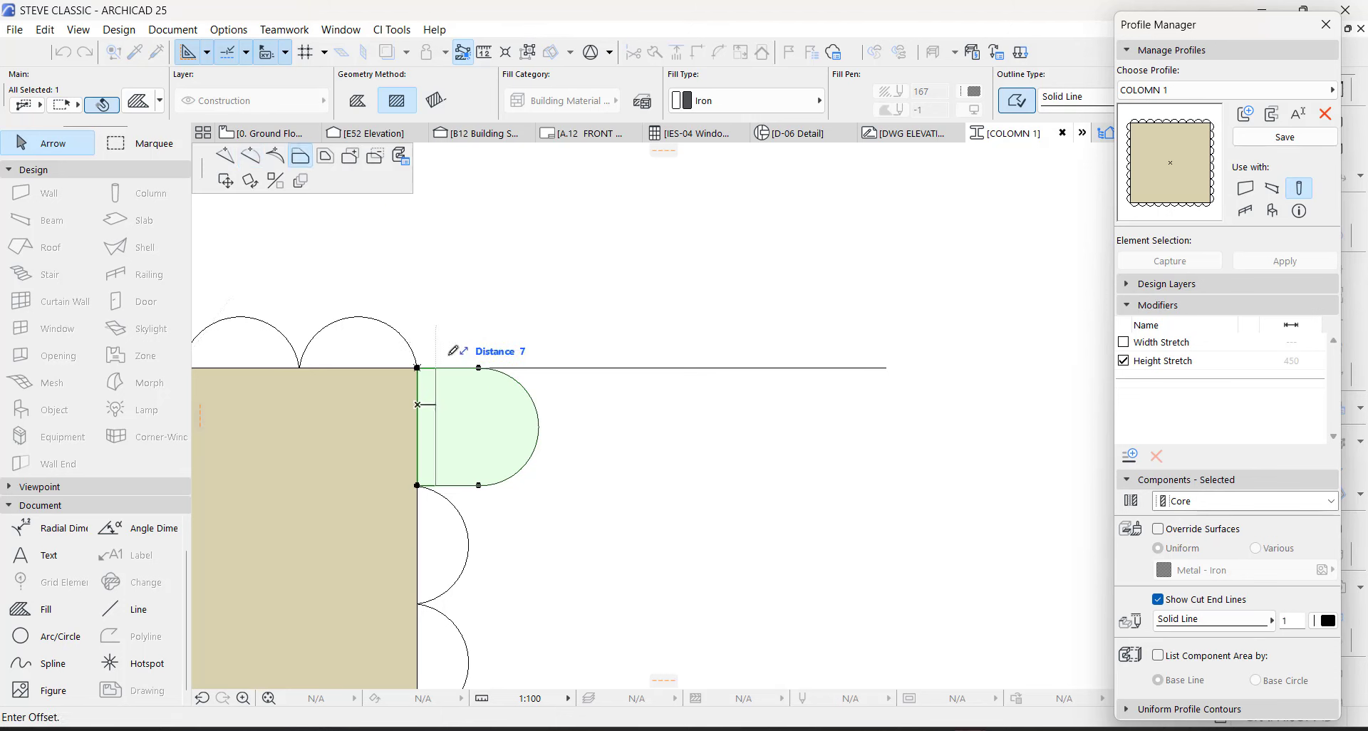
pyautogui.click(480, 367)
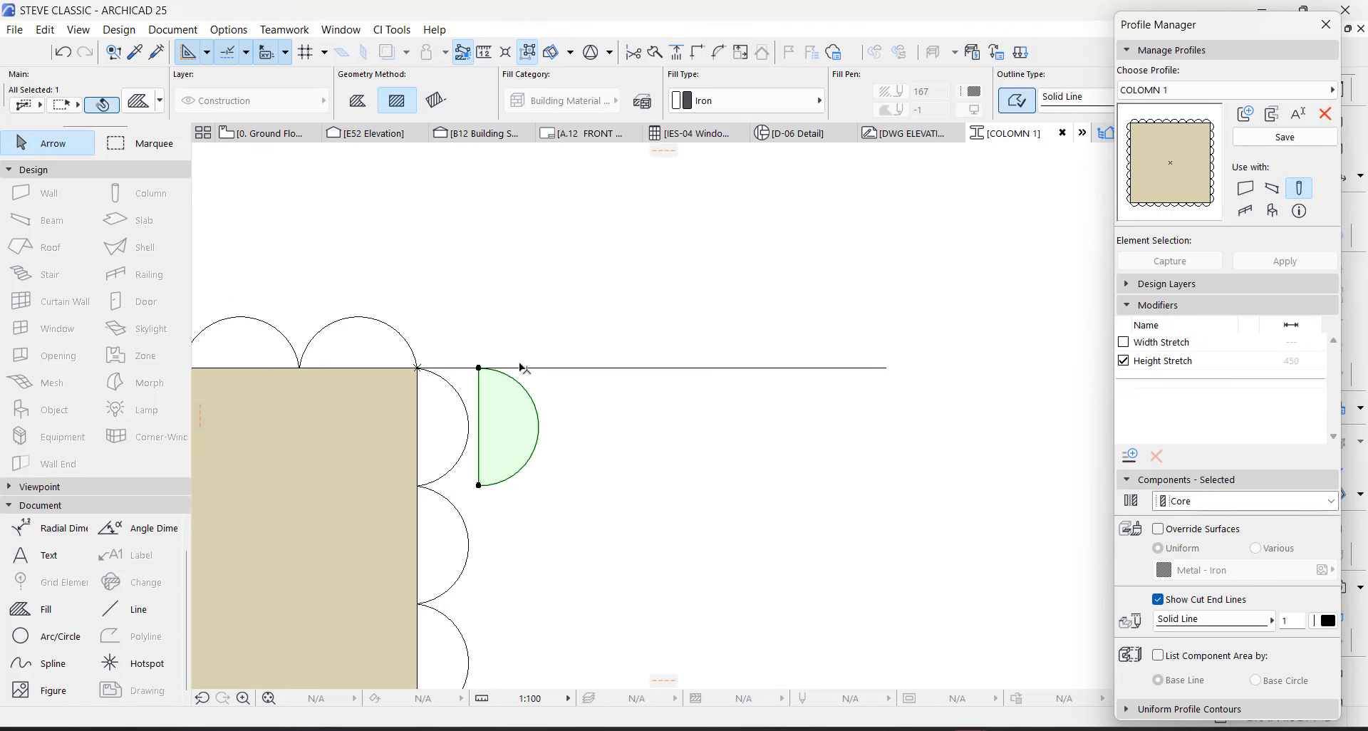
# Step: Move the half-circle fill onto the new square's right edge, with its upper end on the square's upper right corner
pyautogui.scroll(-3, 456, 428)
pyautogui.moveTo(480, 485); pyautogui.dragTo(394, 445)
pyautogui.scroll(-4, 400, 456)
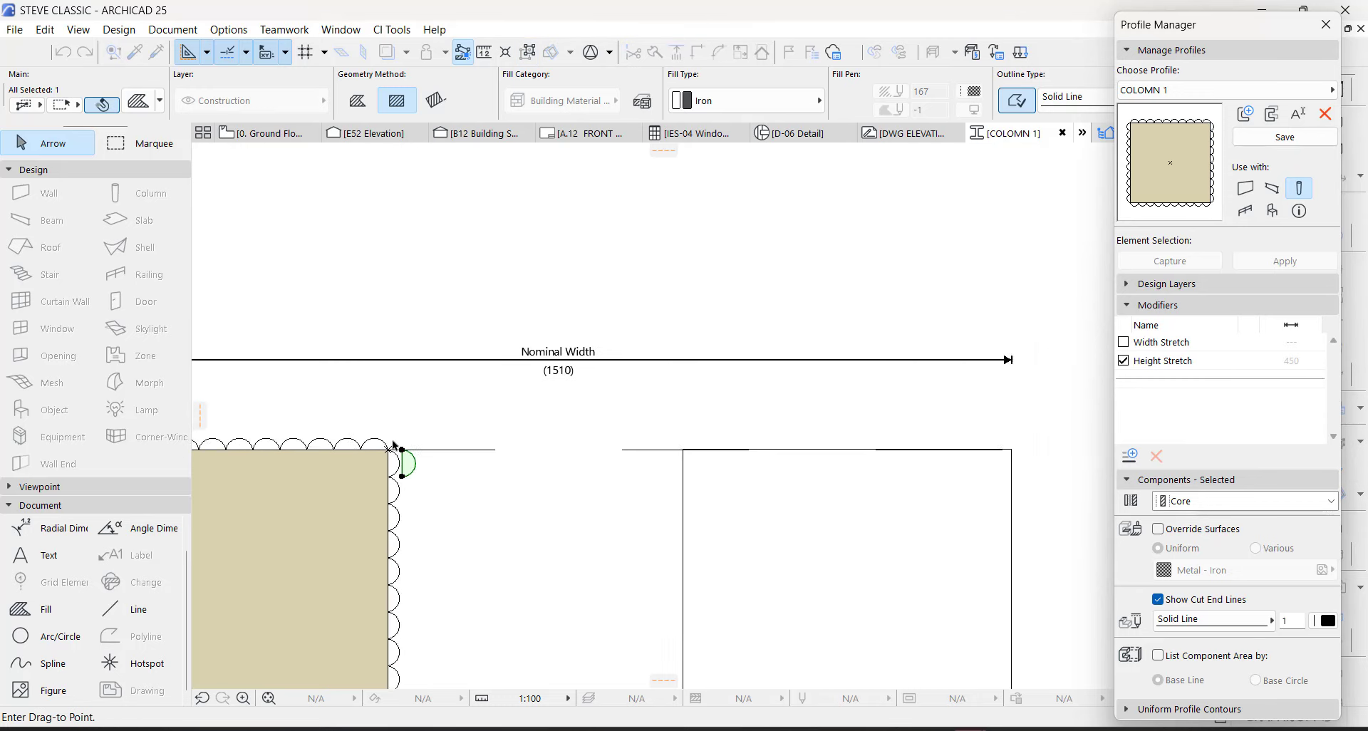
pyautogui.scroll(2, 927, 479)
pyautogui.scroll(2, 883, 470)
pyautogui.click(875, 456)
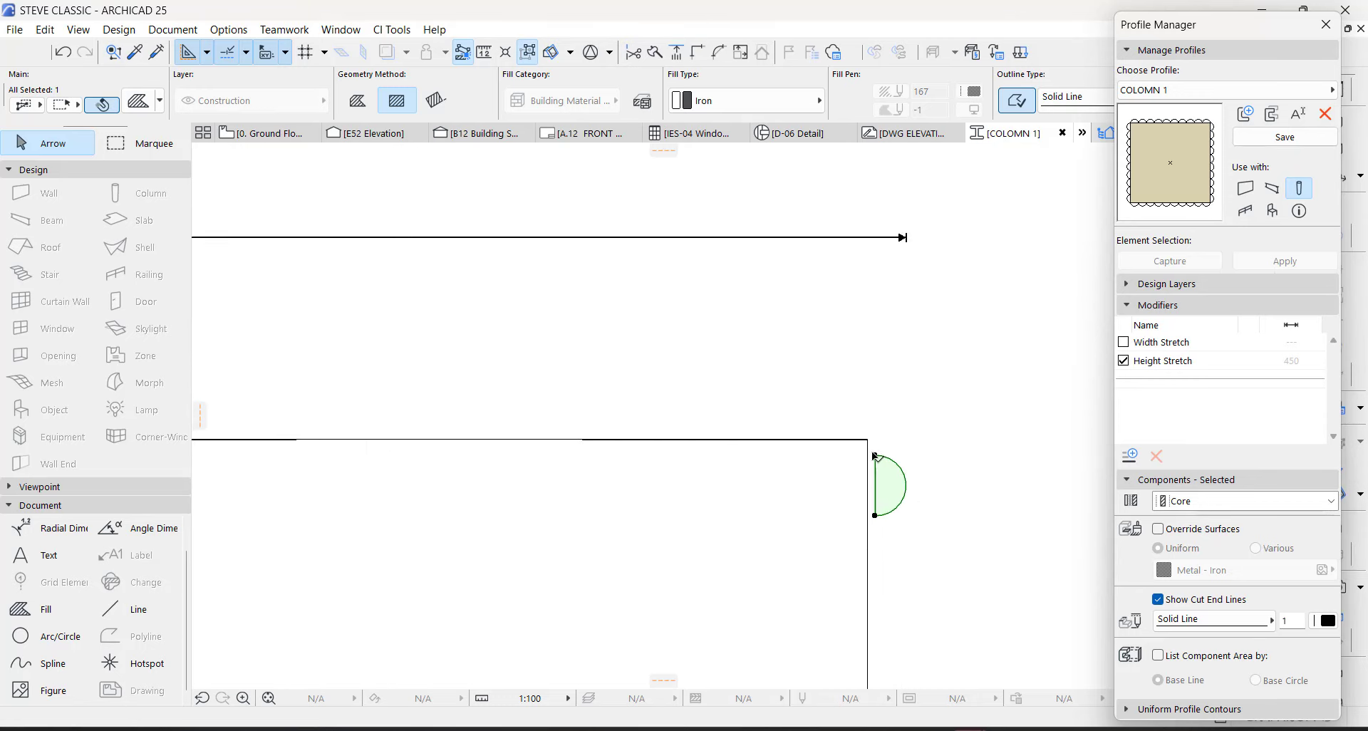
pyautogui.scroll(1, 876, 456)
pyautogui.hotkey('ctrl', 'd')
pyautogui.click(877, 457)
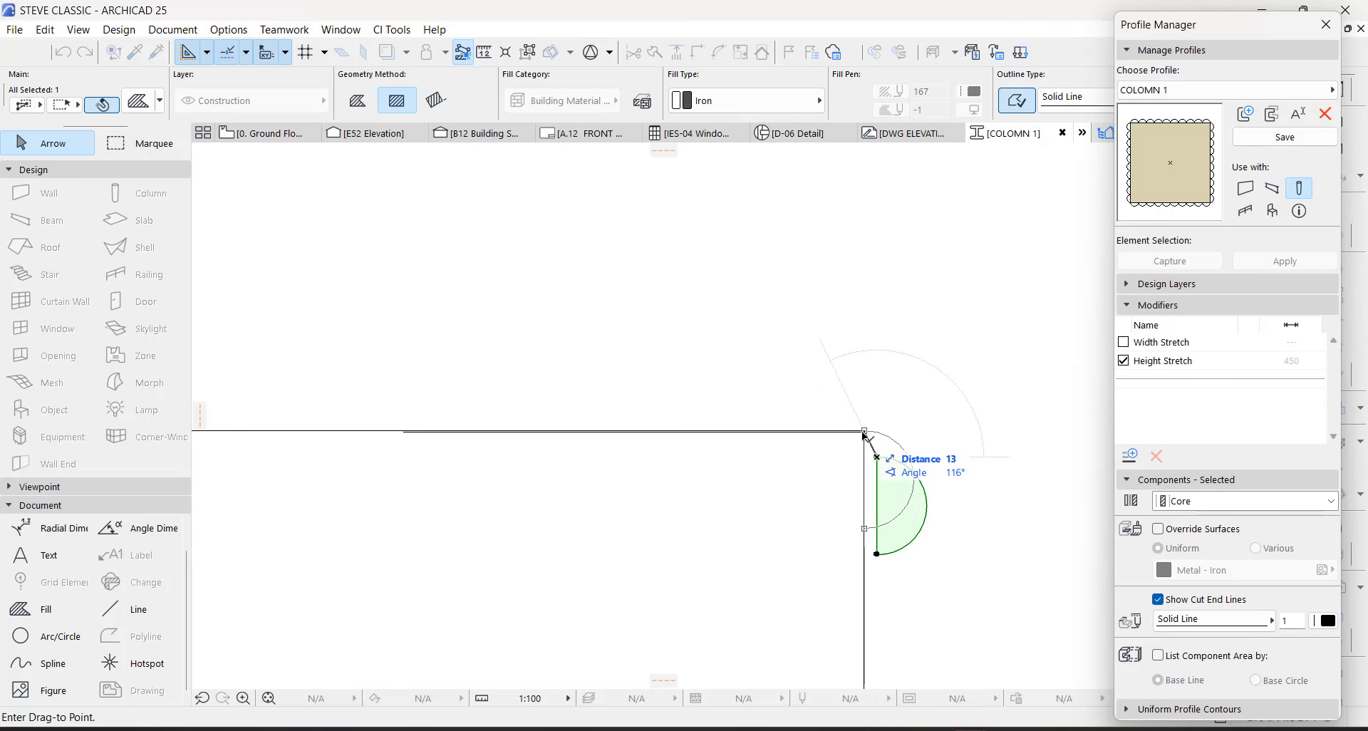
pyautogui.click(865, 432)
pyautogui.scroll(-5, 834, 480)
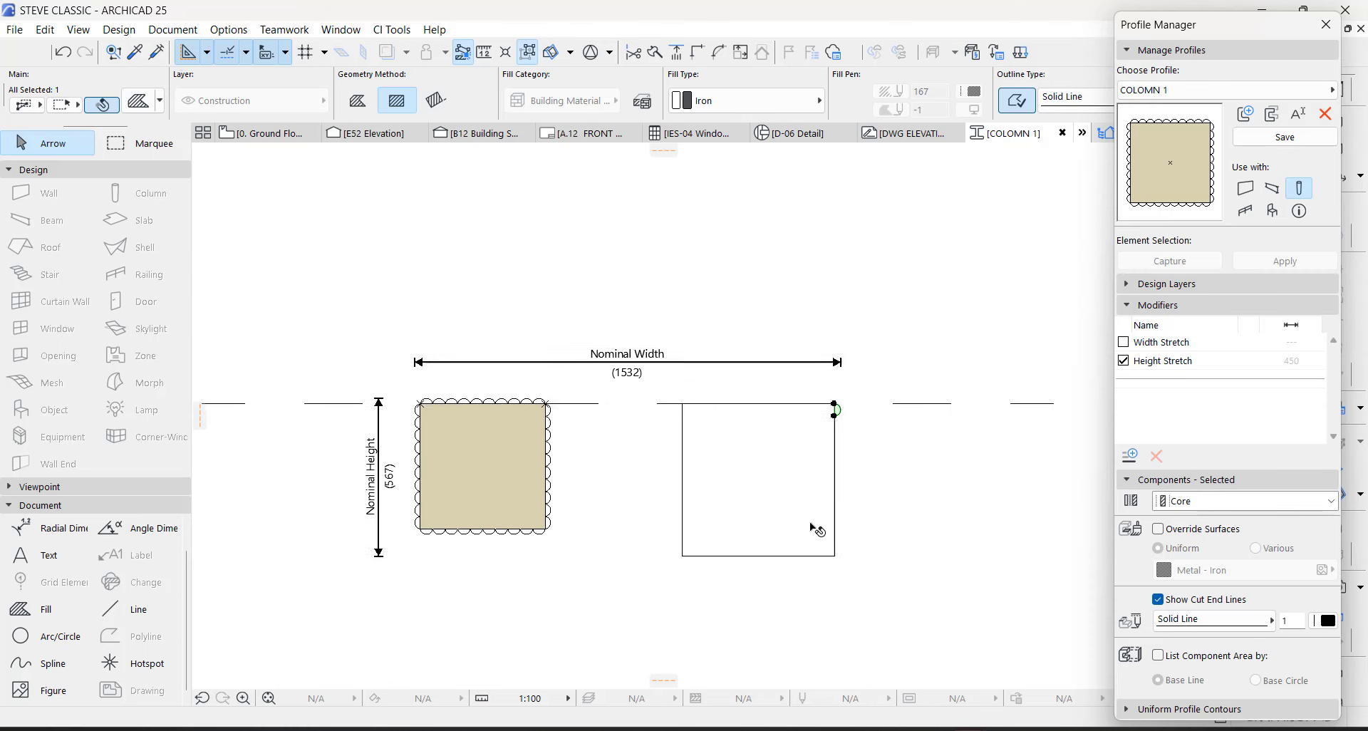
# Step: Examine the original profile's edge flutes and measure the width of one flute and the full side of the core
pyautogui.scroll(2, 816, 530)
pyautogui.click(839, 477)
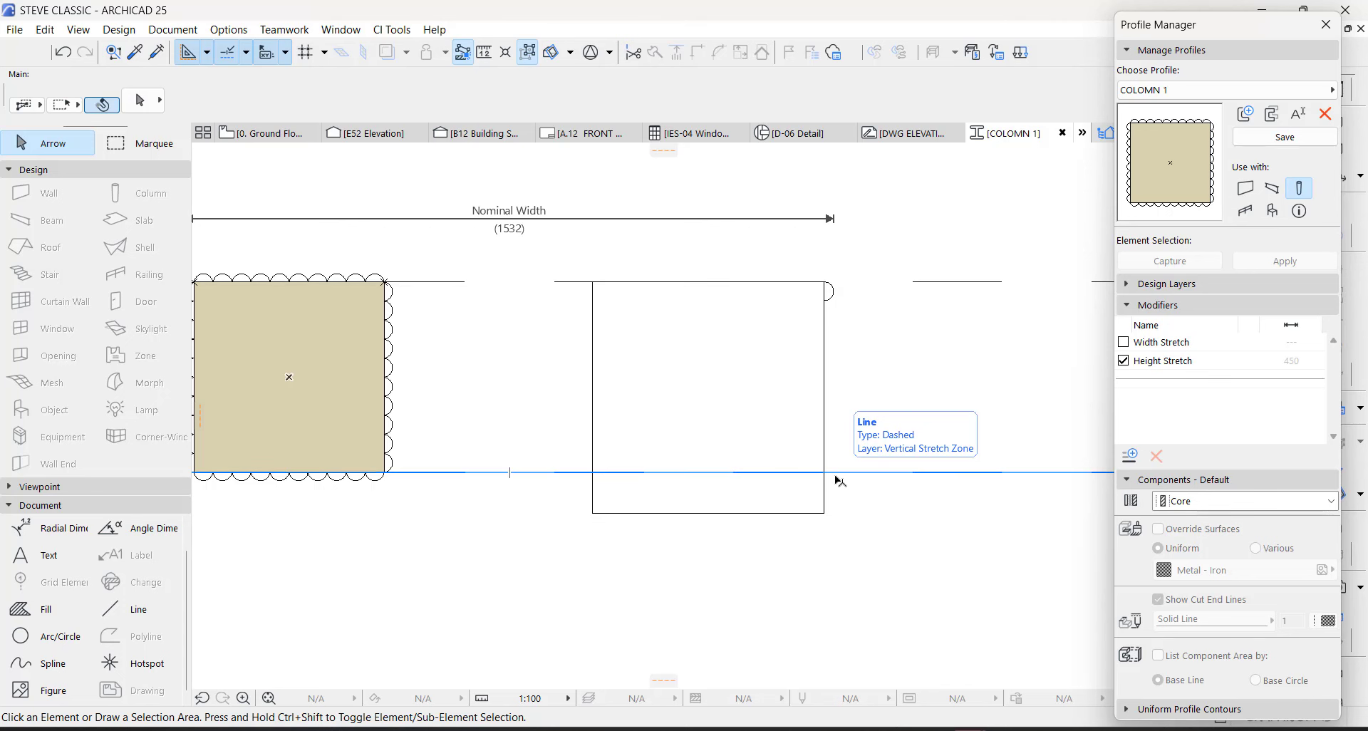
pyautogui.scroll(4, 553, 468)
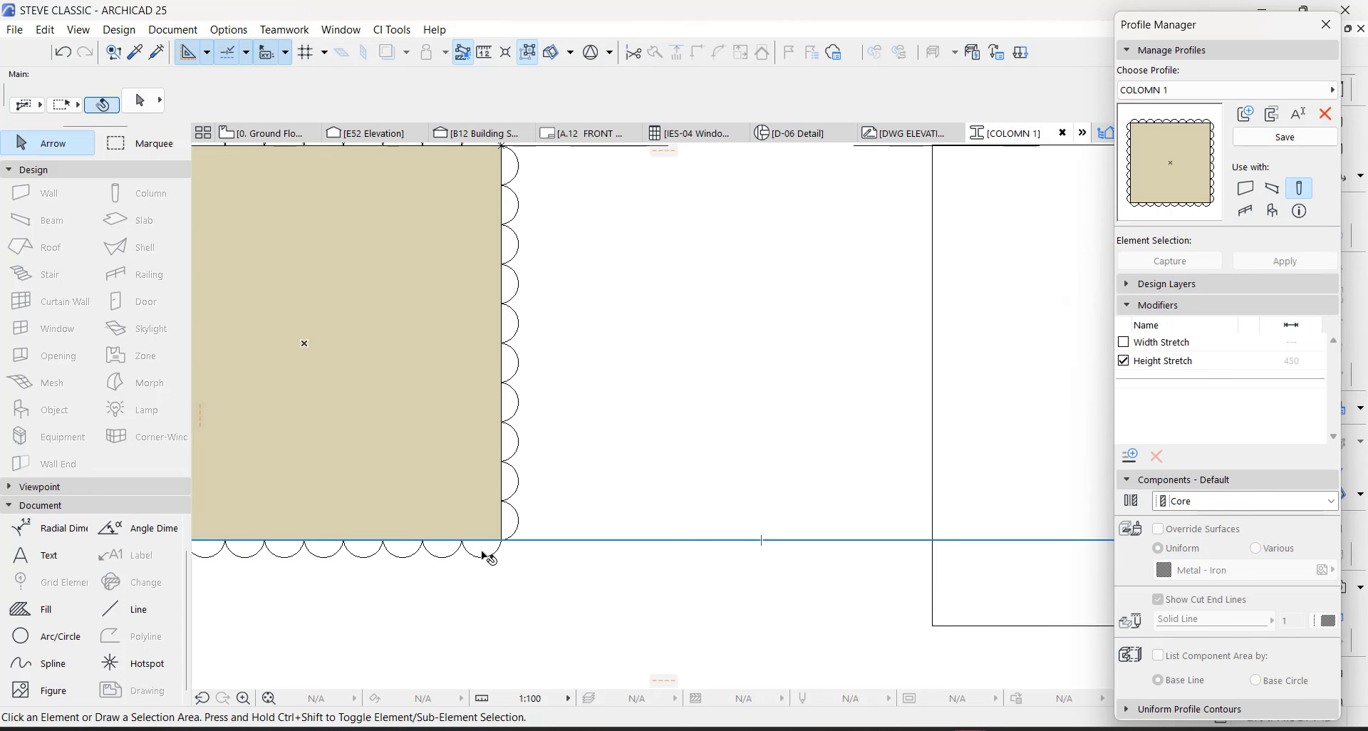
pyautogui.scroll(-1, 504, 545)
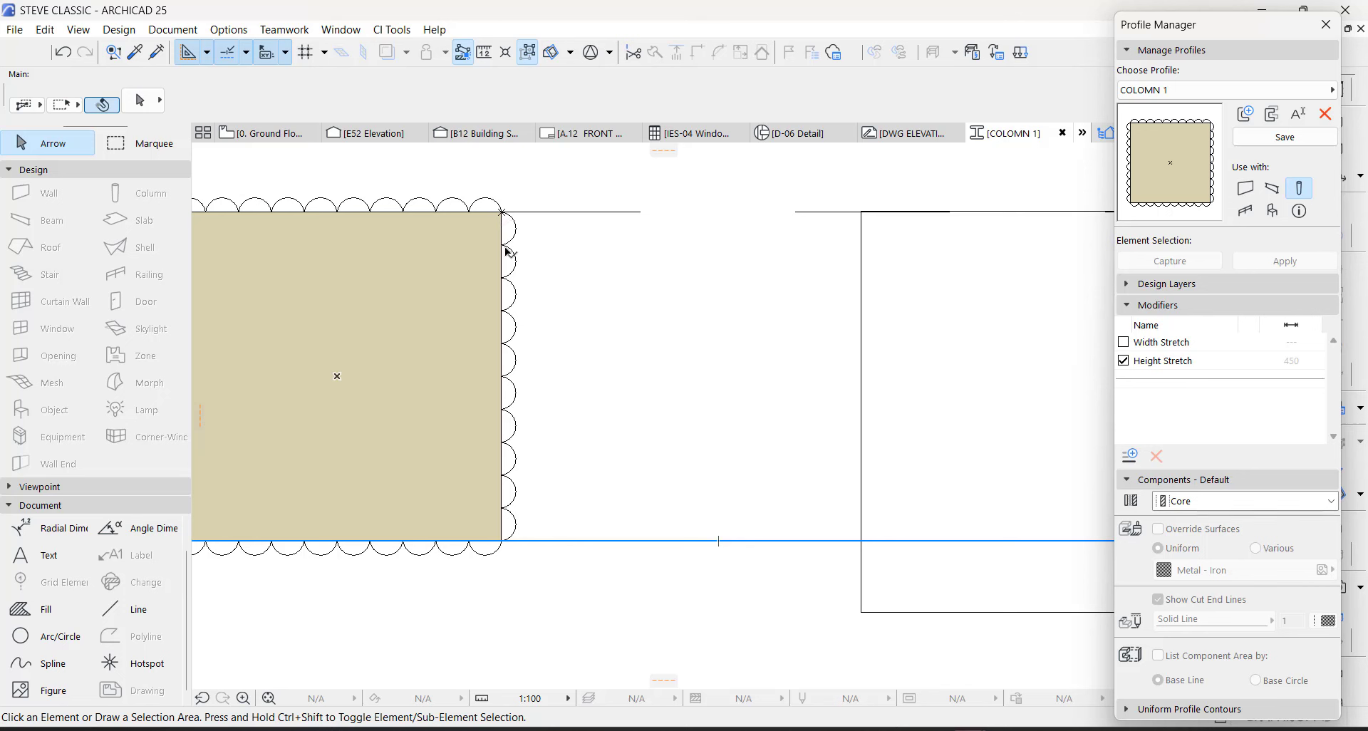
pyautogui.click(510, 509)
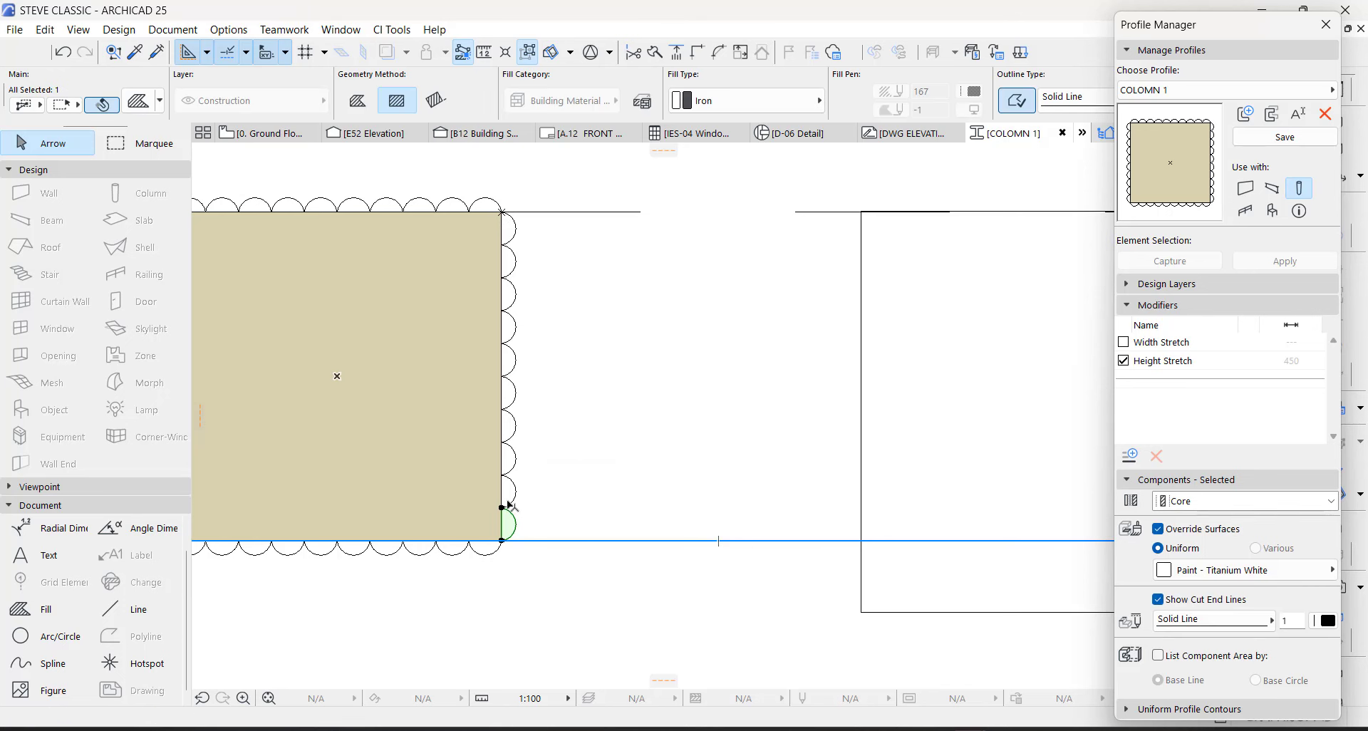
pyautogui.click(575, 481)
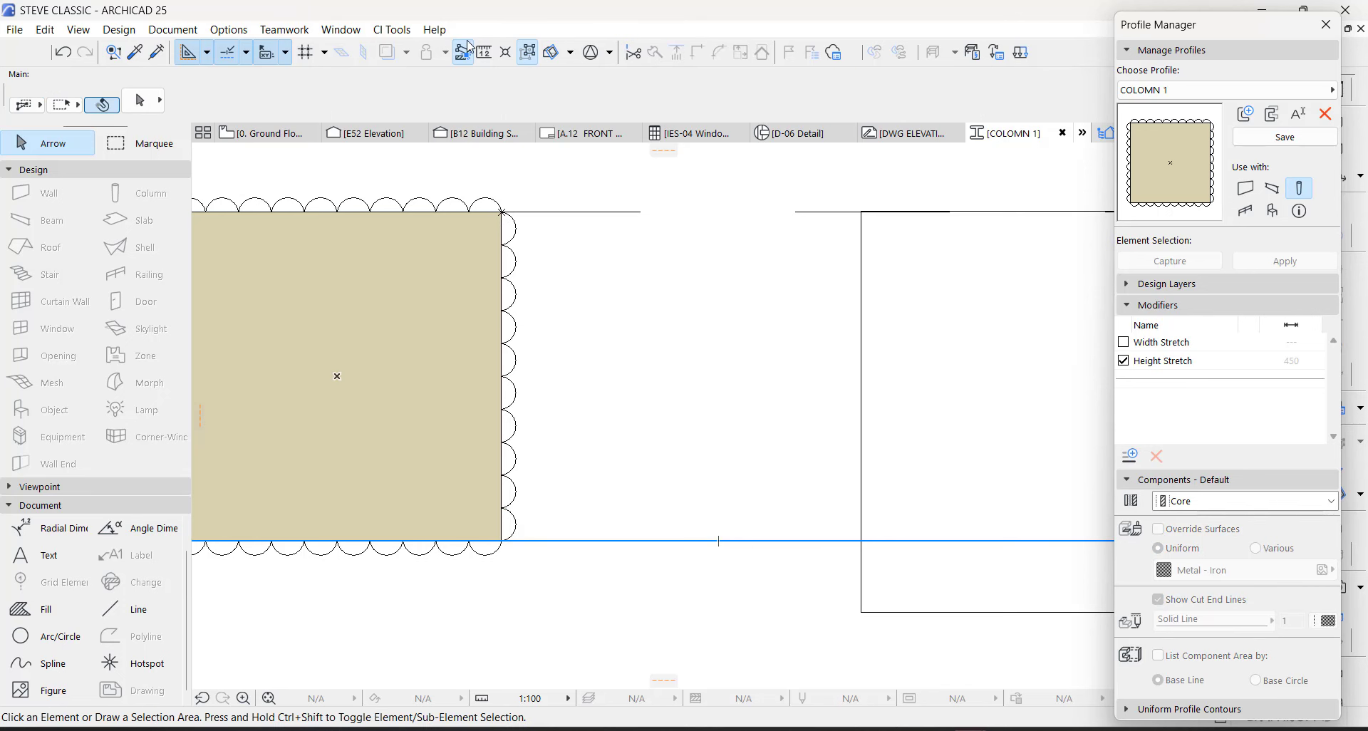
pyautogui.click(485, 53)
pyautogui.scroll(6, 528, 256)
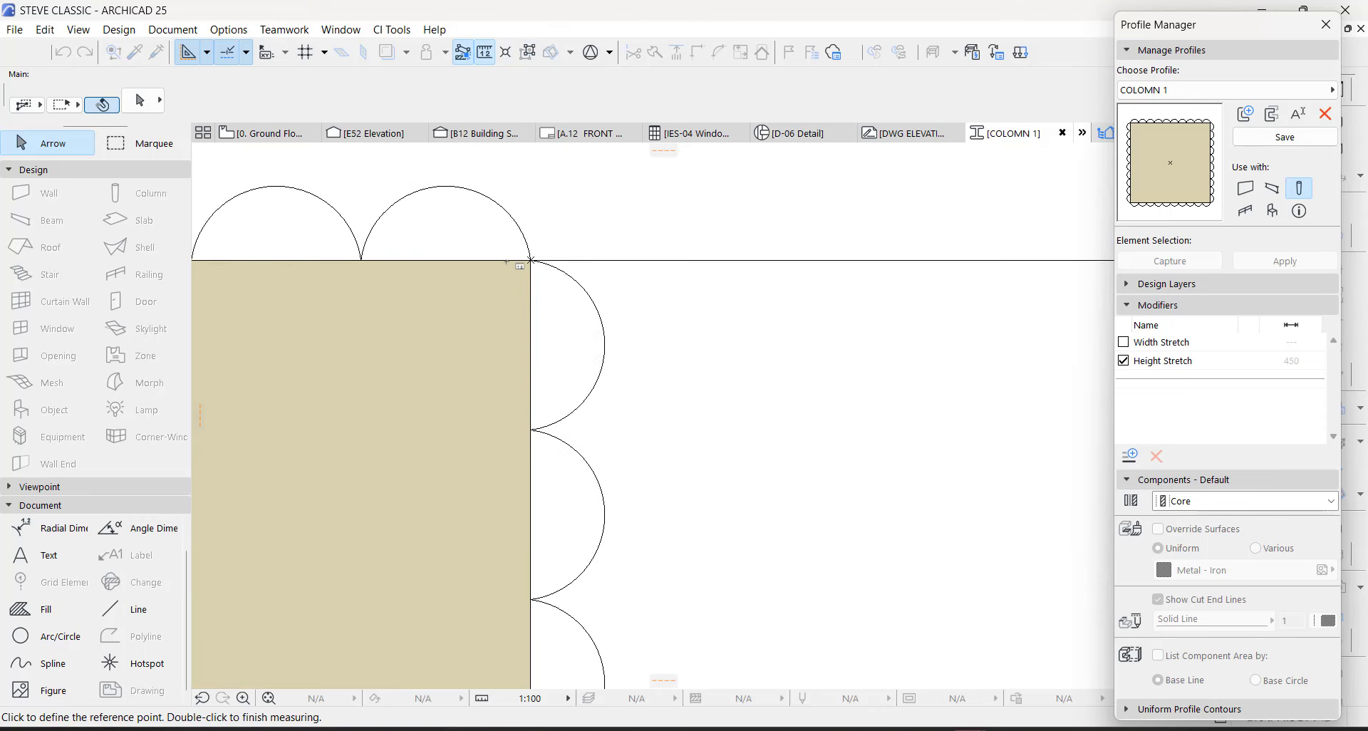
pyautogui.click(531, 261)
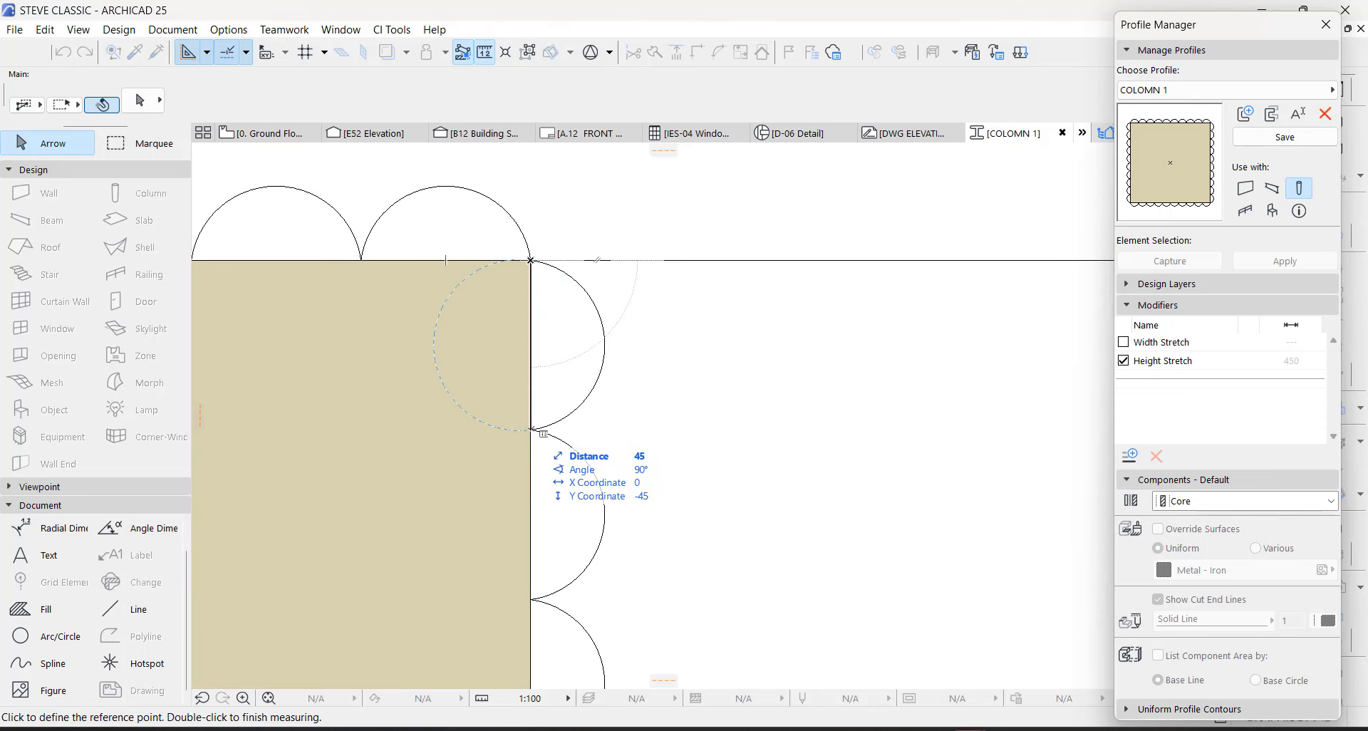
pyautogui.scroll(-5, 535, 428)
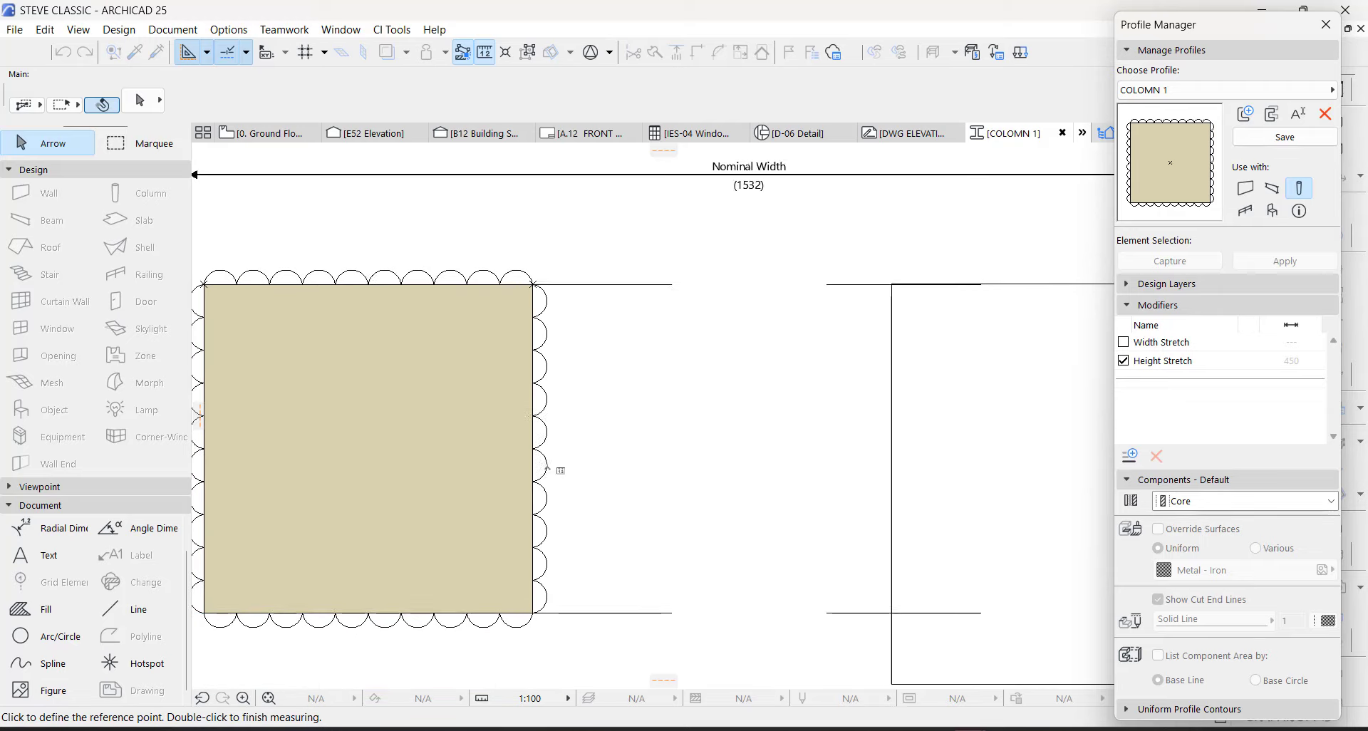
pyautogui.scroll(5, 547, 609)
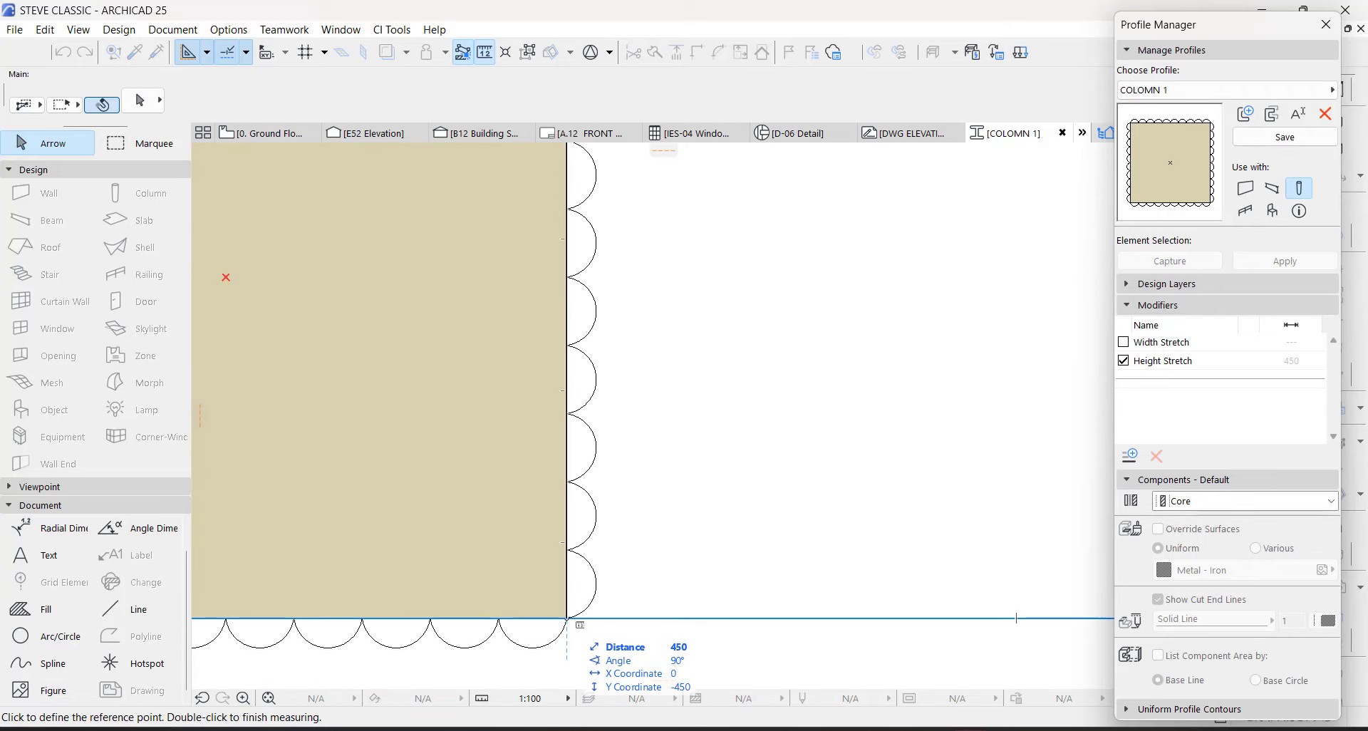
# Step: Finish measuring the core and offset the new square's lower edge inward by about the width of one flute
pyautogui.scroll(-5, 568, 618)
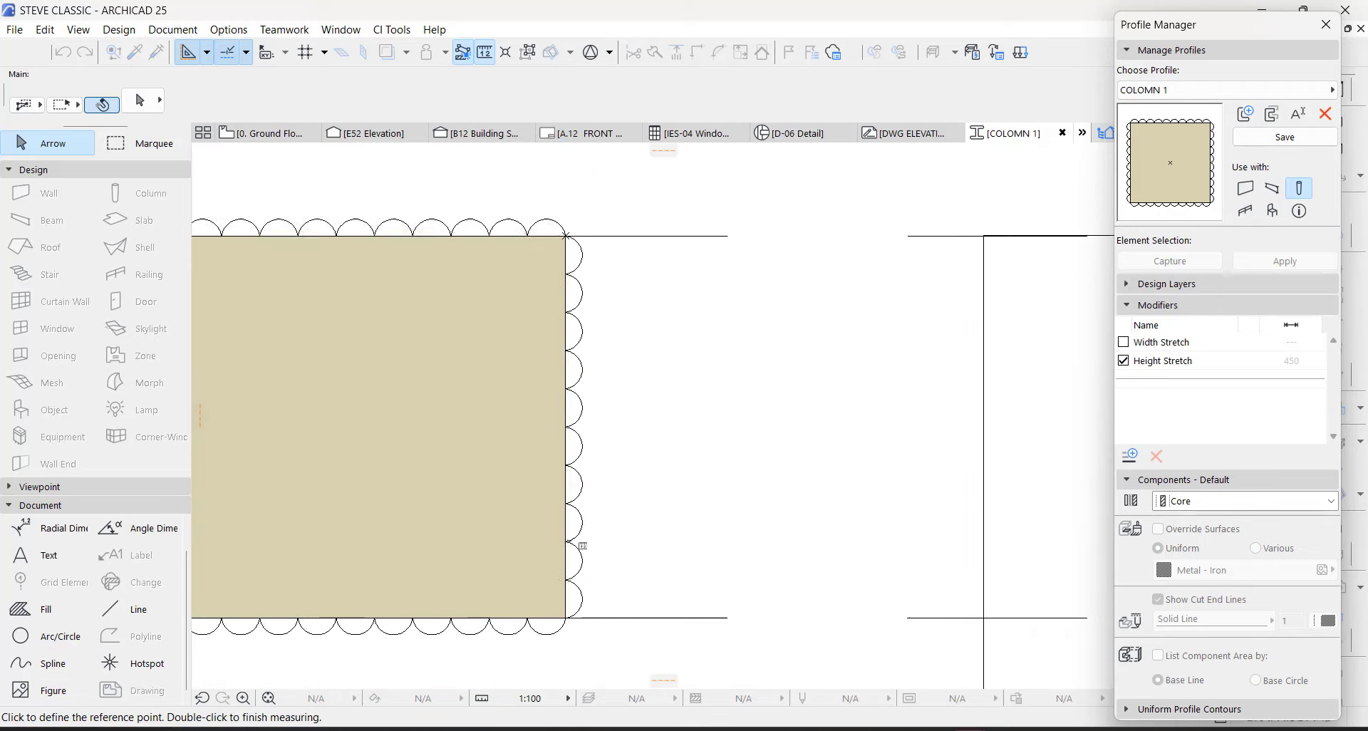
pyautogui.press('Escape')
pyautogui.scroll(5, 589, 411)
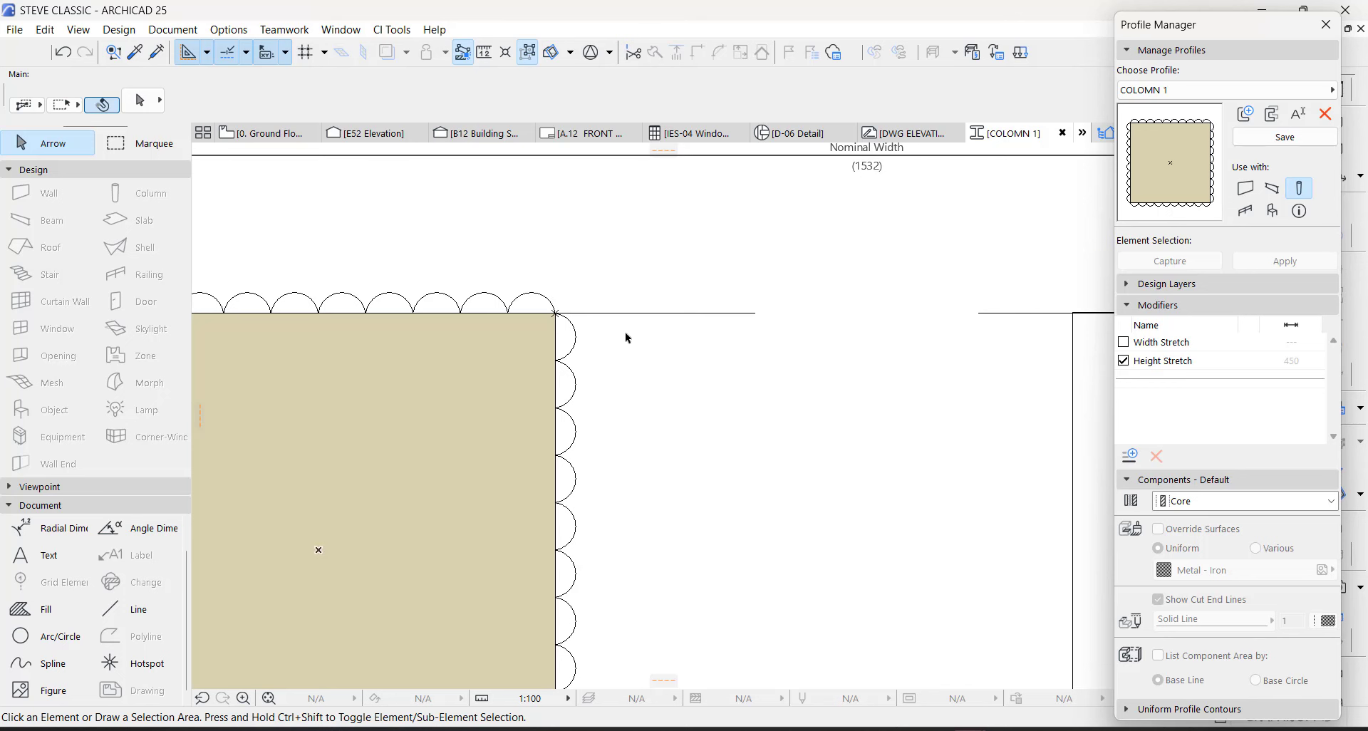
pyautogui.scroll(-2, 566, 314)
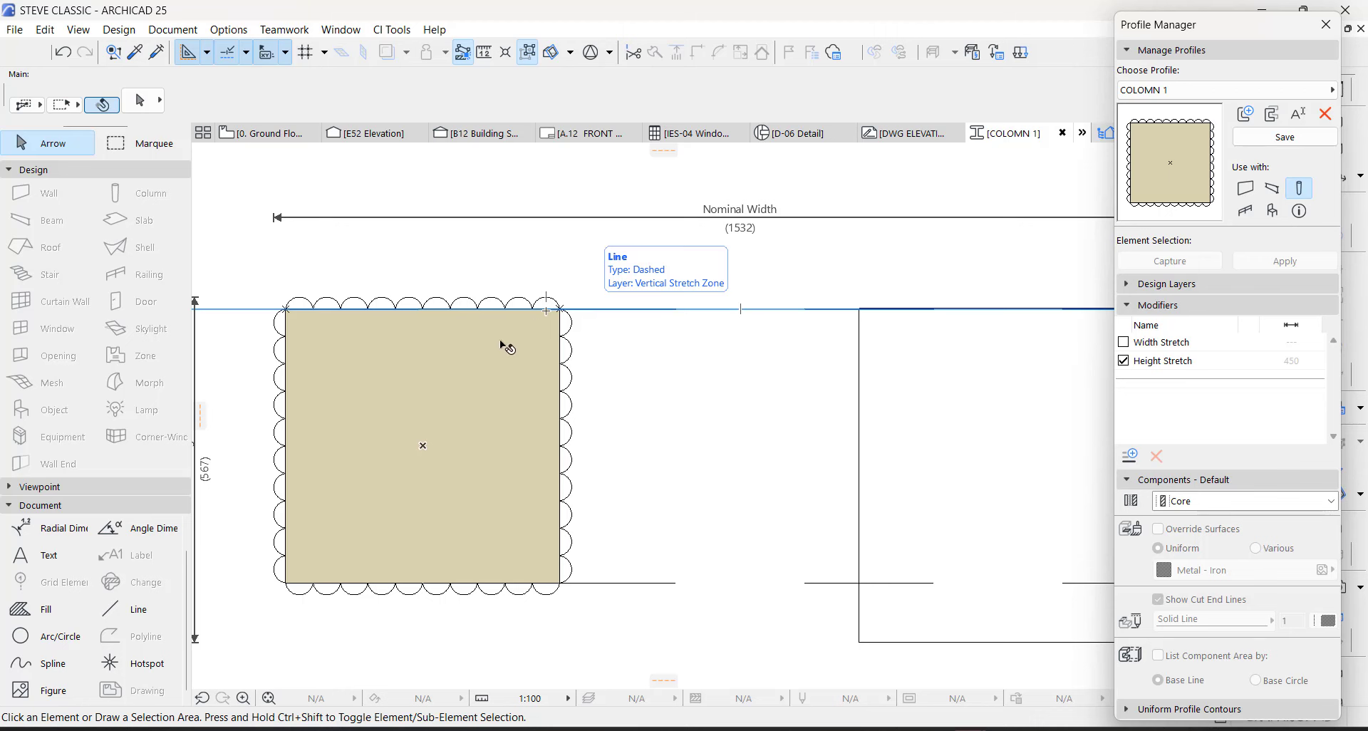
pyautogui.scroll(-2, 612, 364)
pyautogui.scroll(3, 820, 357)
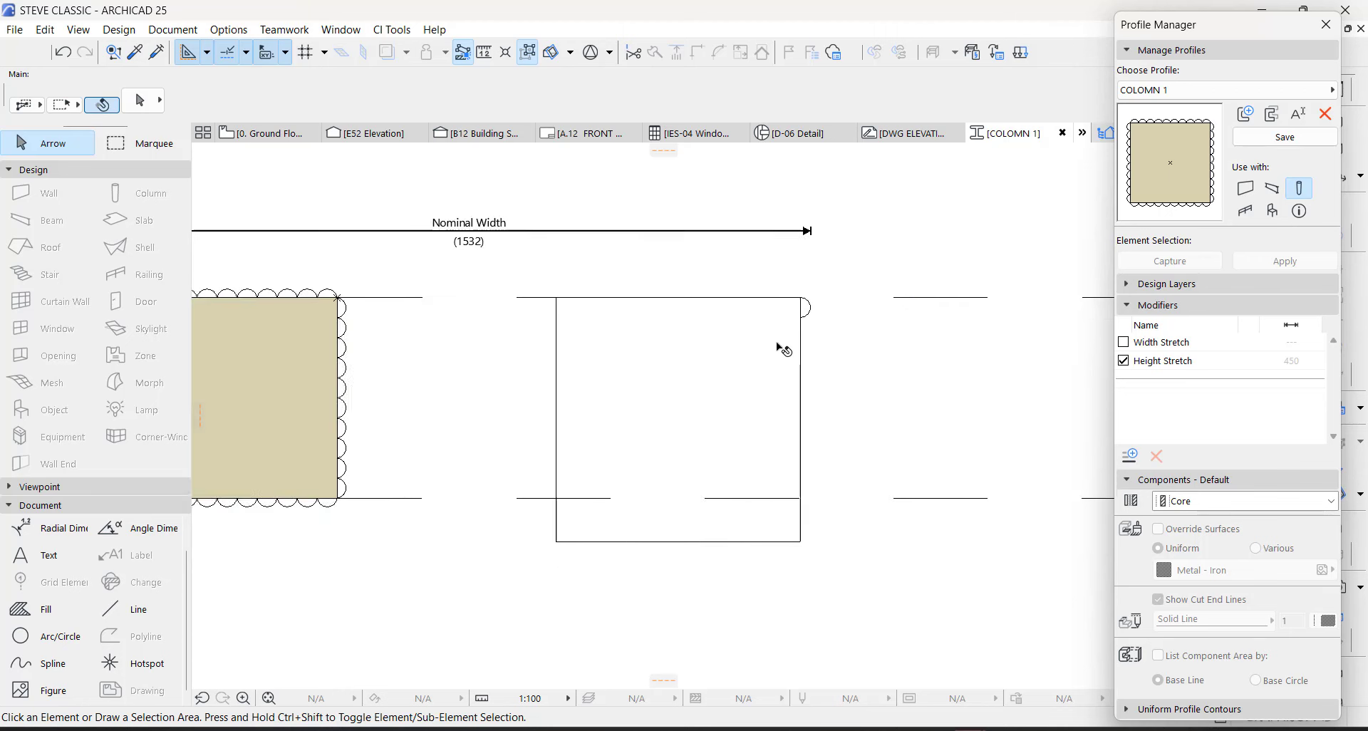
pyautogui.click(805, 299)
pyautogui.click(811, 289)
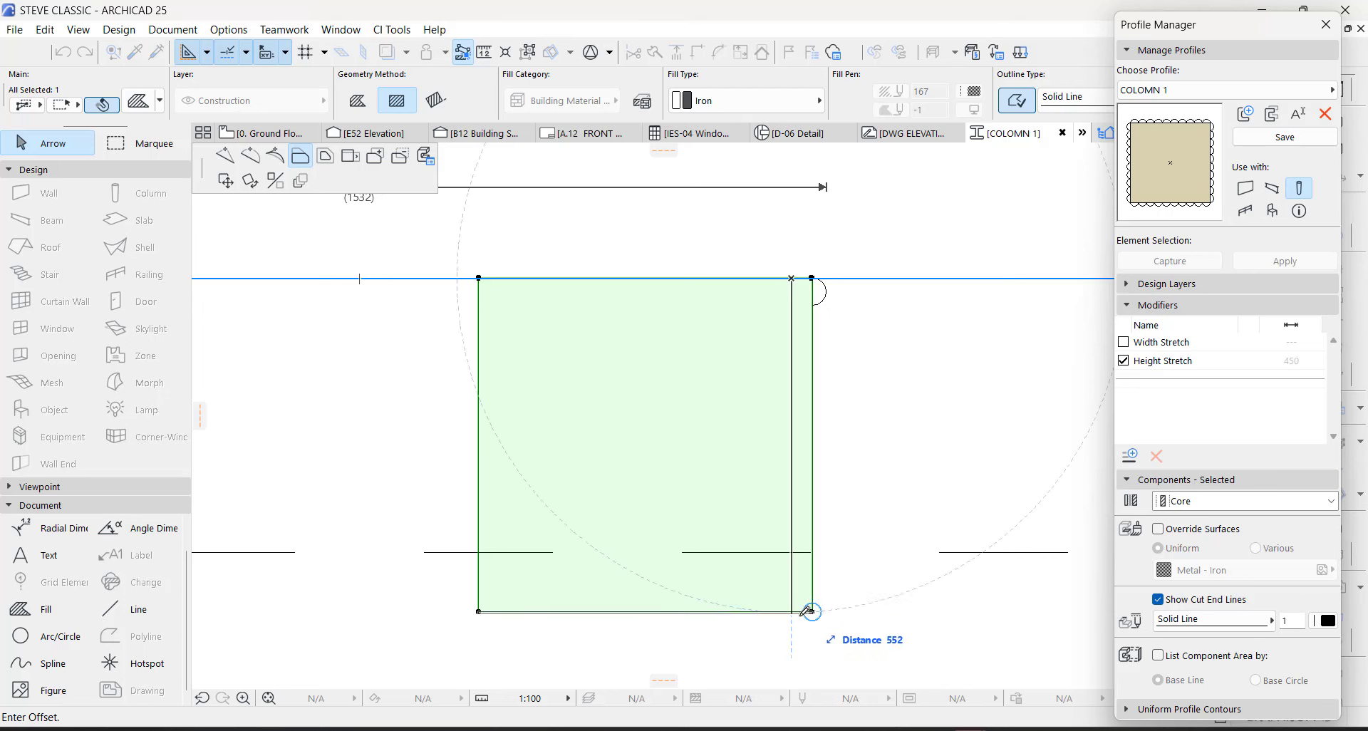
pyautogui.click(810, 611)
pyautogui.click(801, 612)
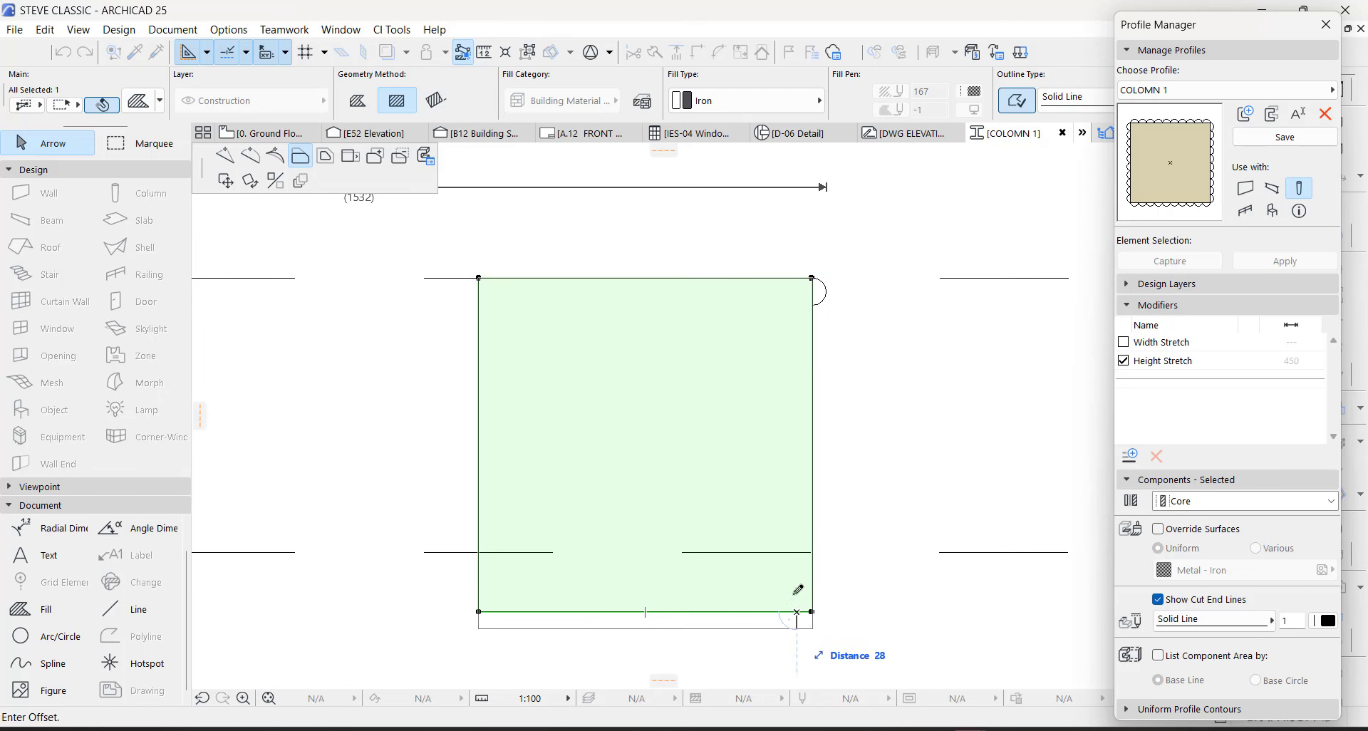
pyautogui.click(798, 585)
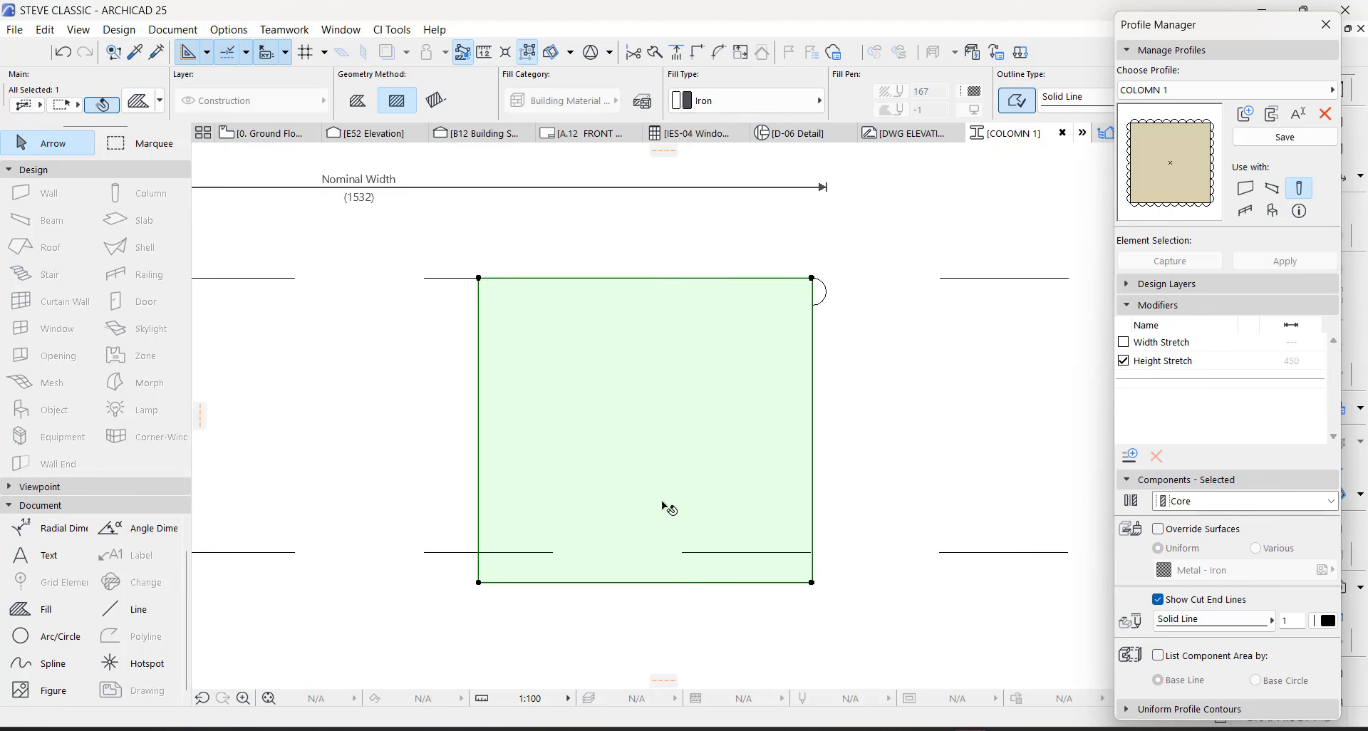
# Step: Offset the new square's left edge inward so its width matches its reduced height
pyautogui.click(479, 392)
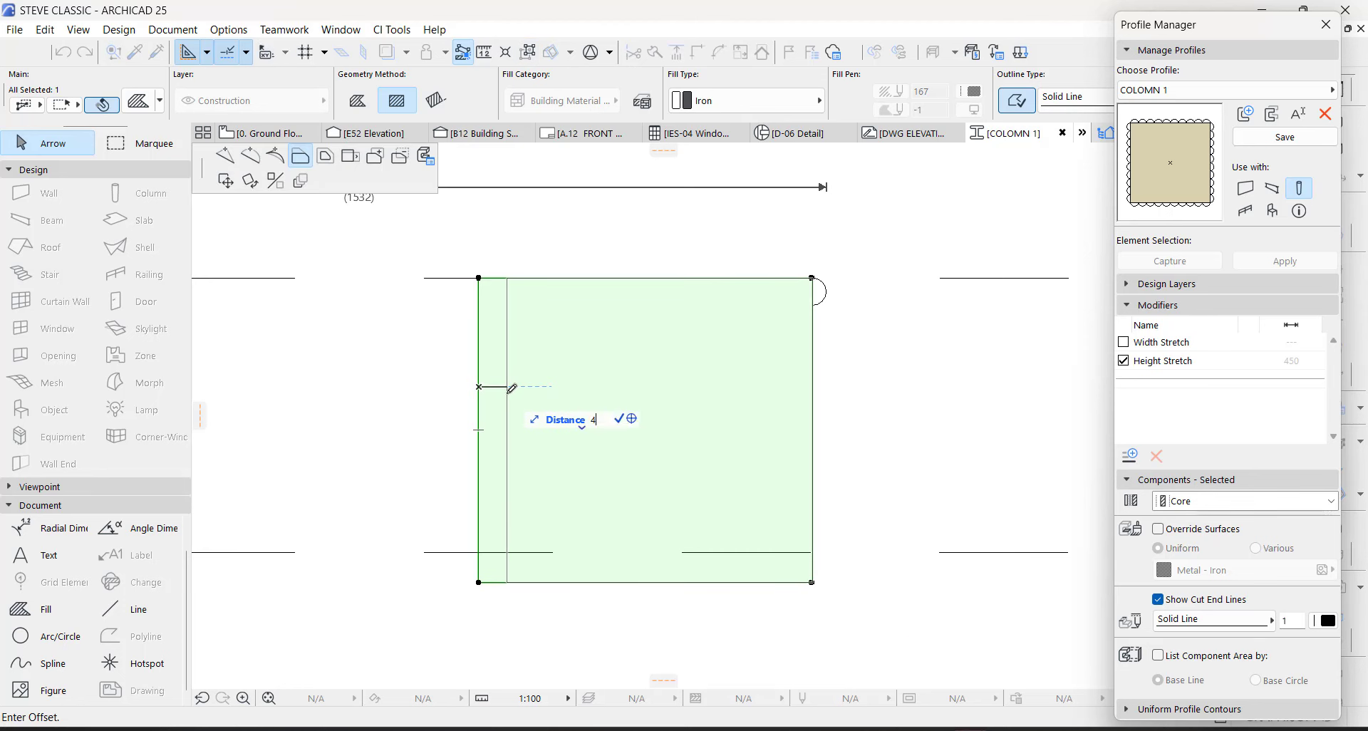
pyautogui.click(512, 389)
pyautogui.click(512, 389)
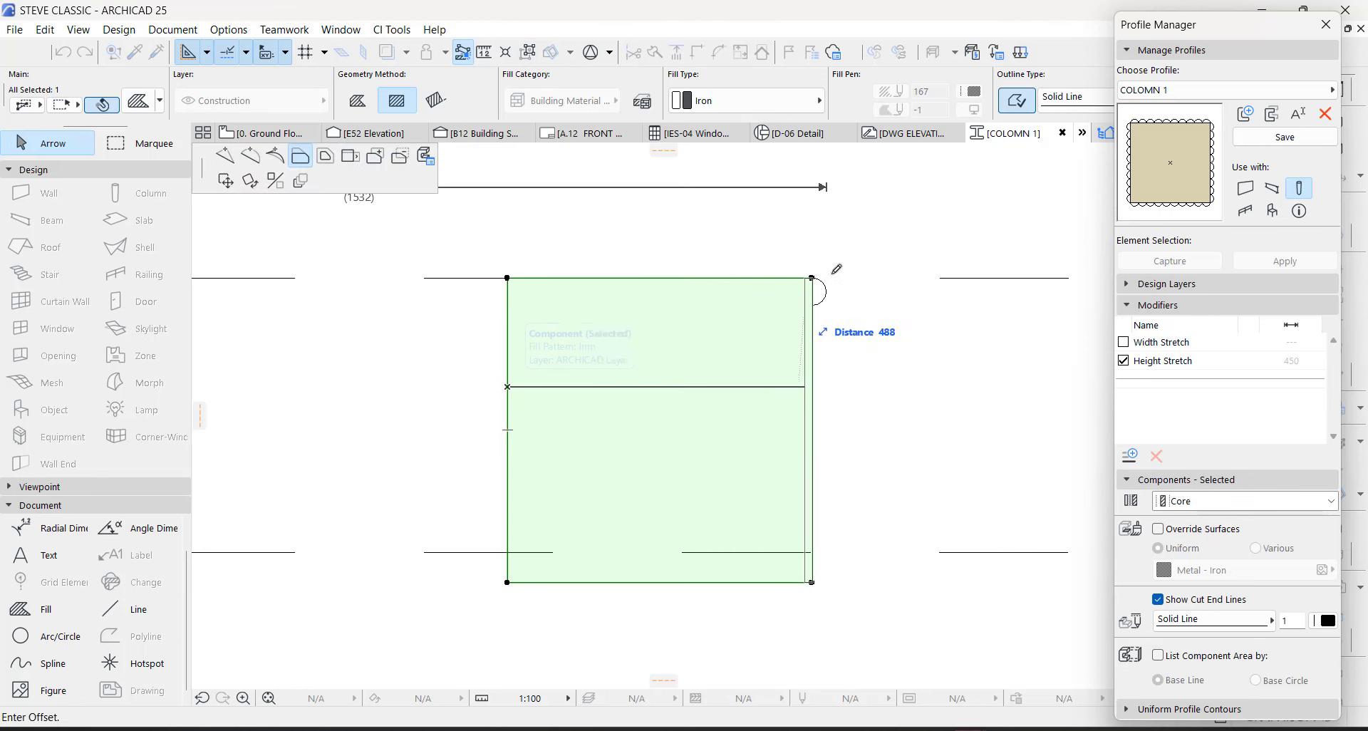
pyautogui.press('Escape')
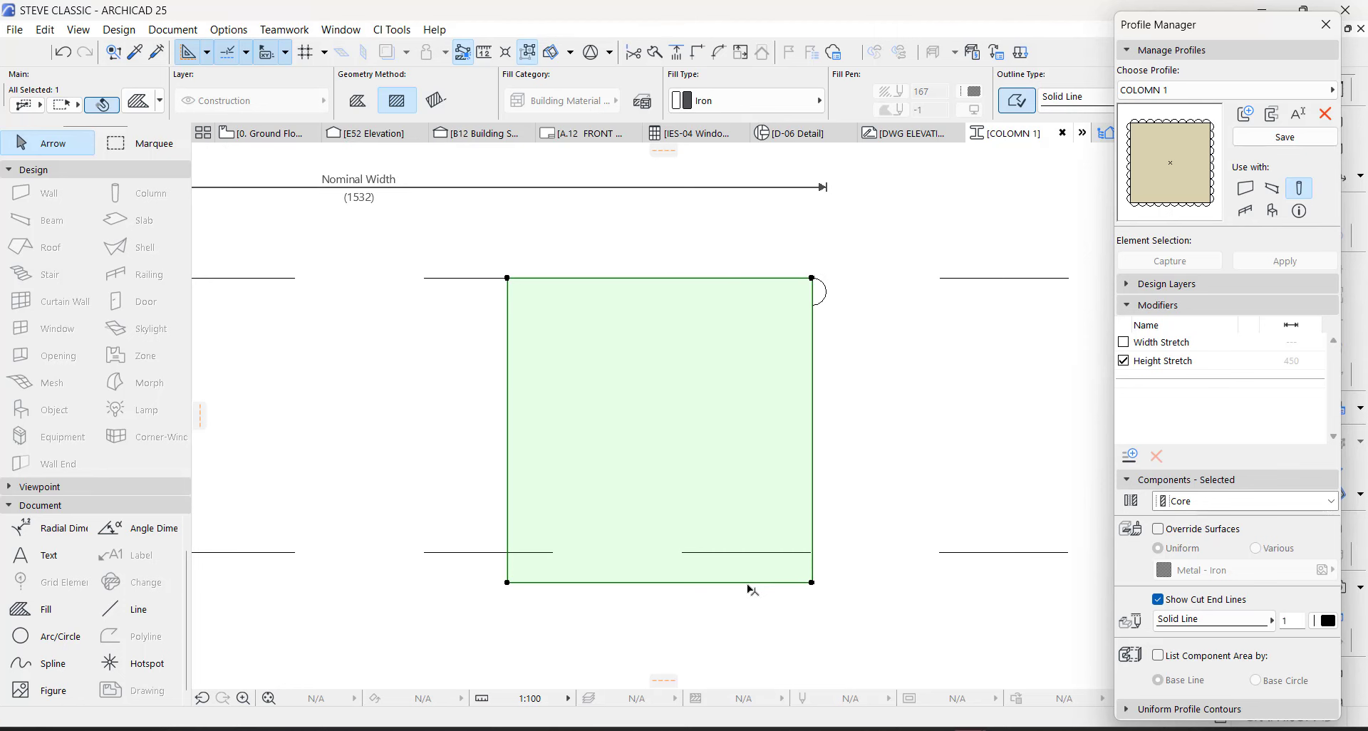
pyautogui.click(812, 520)
pyautogui.press('Escape')
# Step: Measure the straight side of the half-circle fill at the new square's upper right corner
pyautogui.click(818, 294)
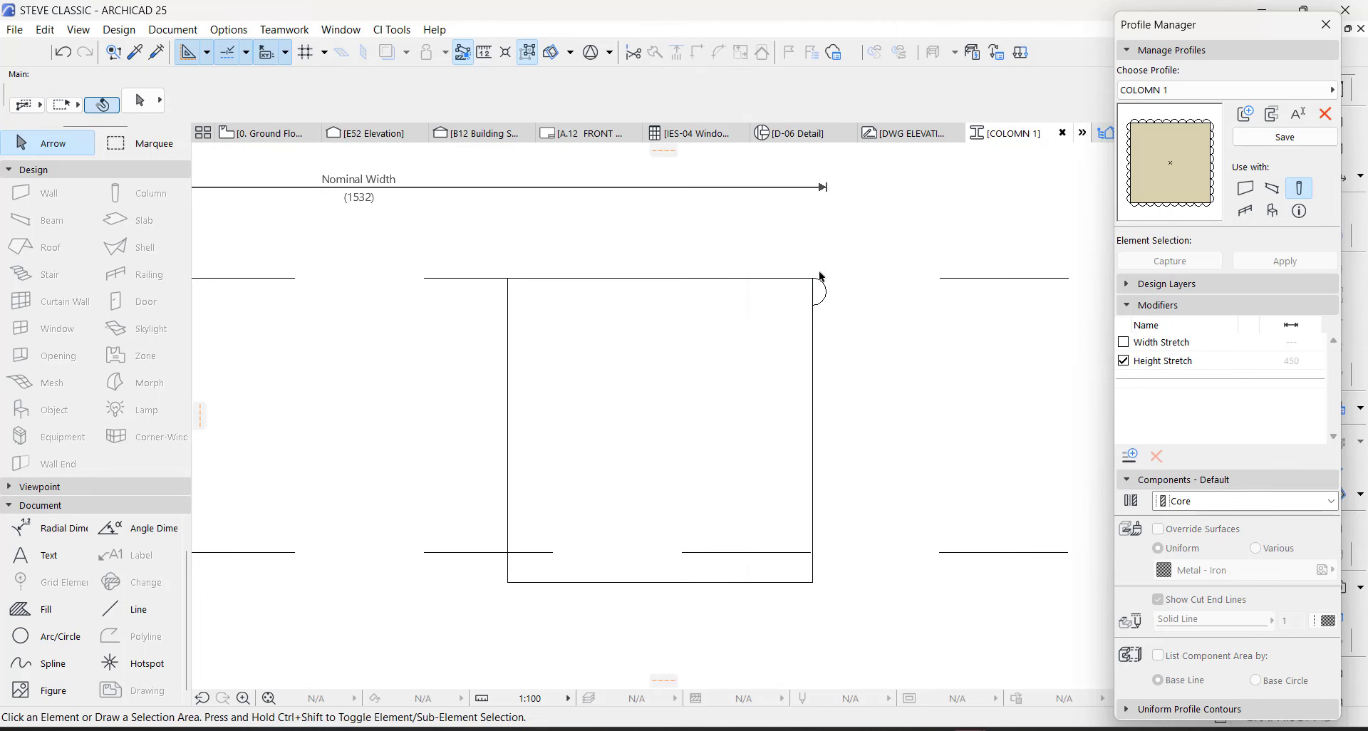
pyautogui.click(485, 52)
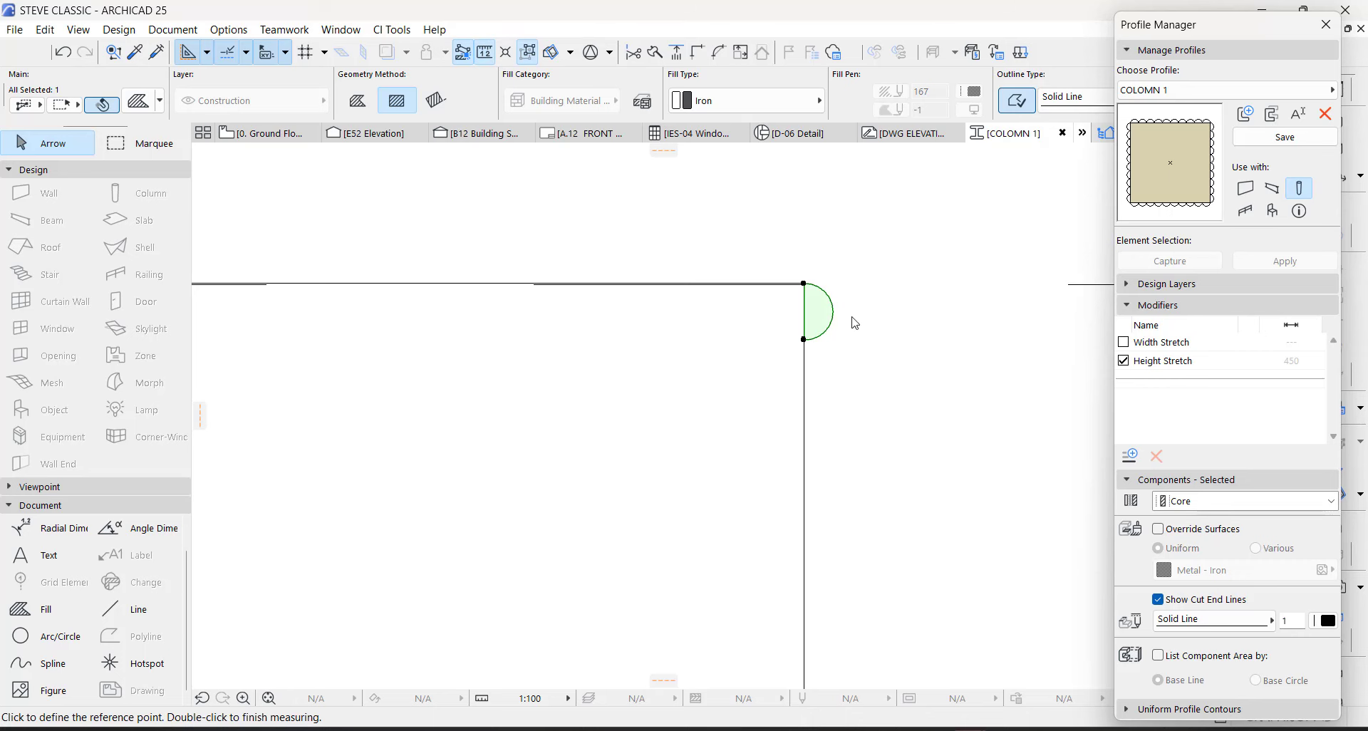
pyautogui.scroll(2, 853, 317)
pyautogui.click(763, 336)
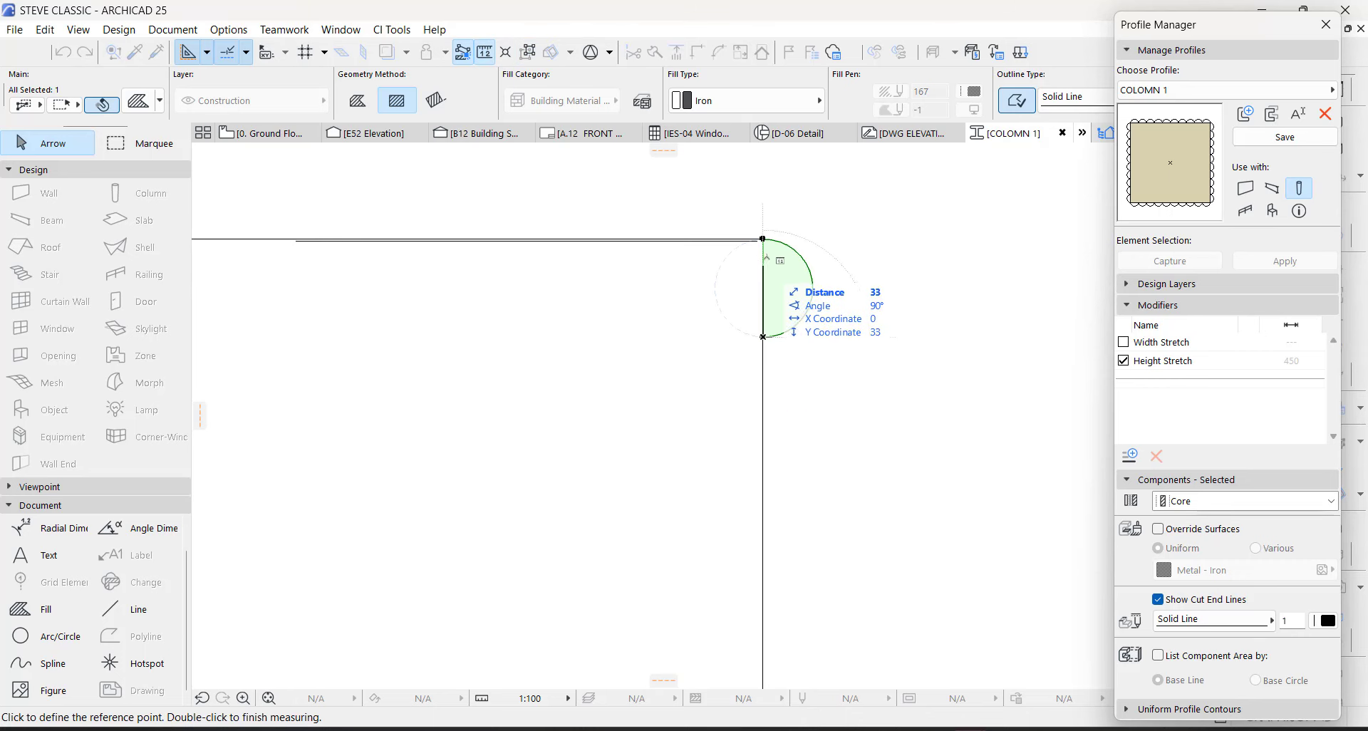
pyautogui.doubleClick(763, 239)
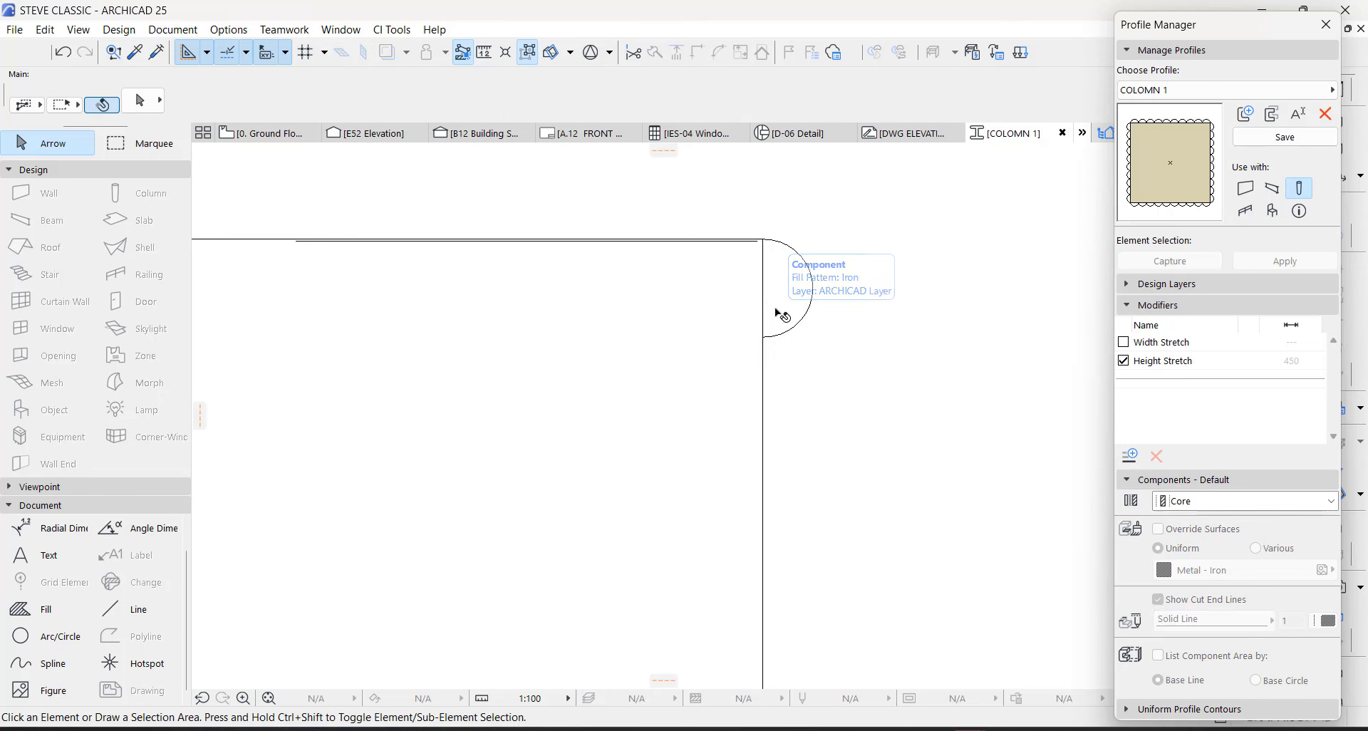
# Step: Move the half-circle fill horizontally to the right, clear of the square's edge
pyautogui.moveTo(777, 309); pyautogui.dragTo(820, 314)
pyautogui.click(844, 311)
pyautogui.click(784, 315)
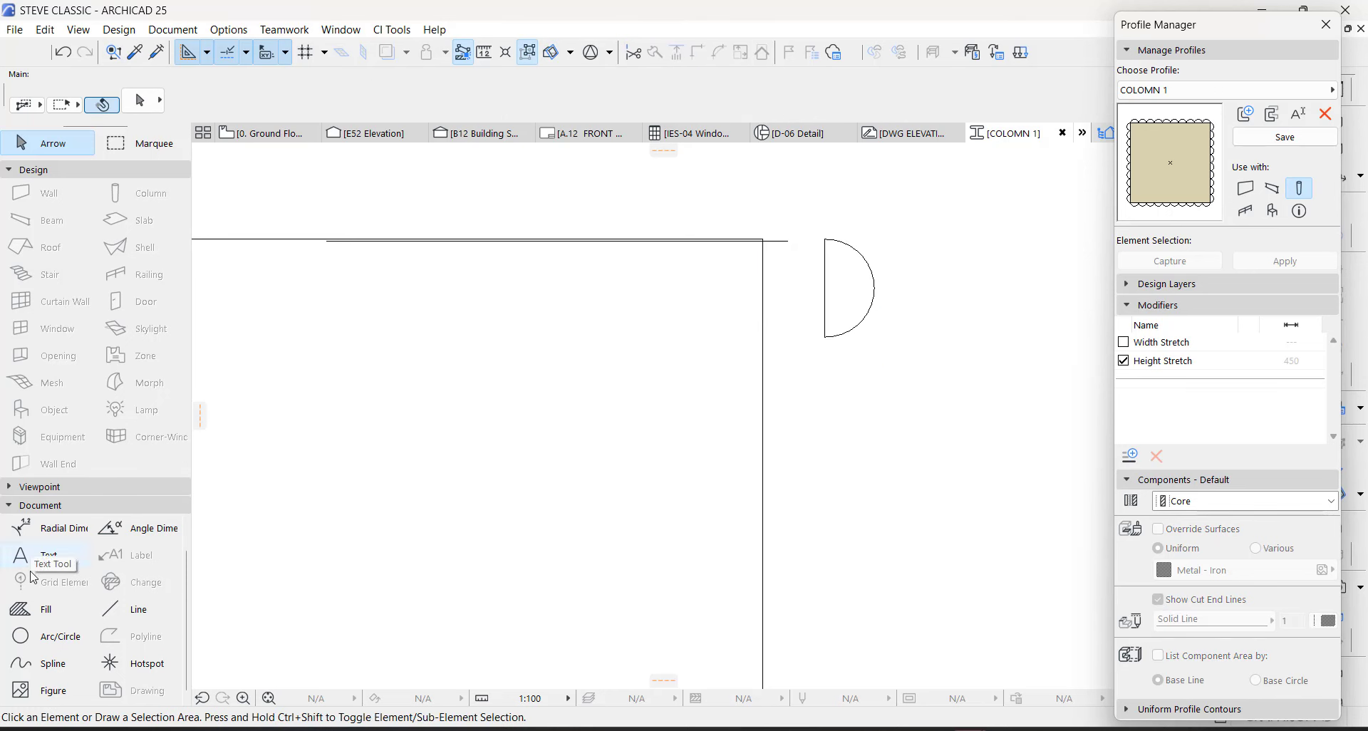
pyautogui.click(115, 609)
pyautogui.scroll(2, 891, 335)
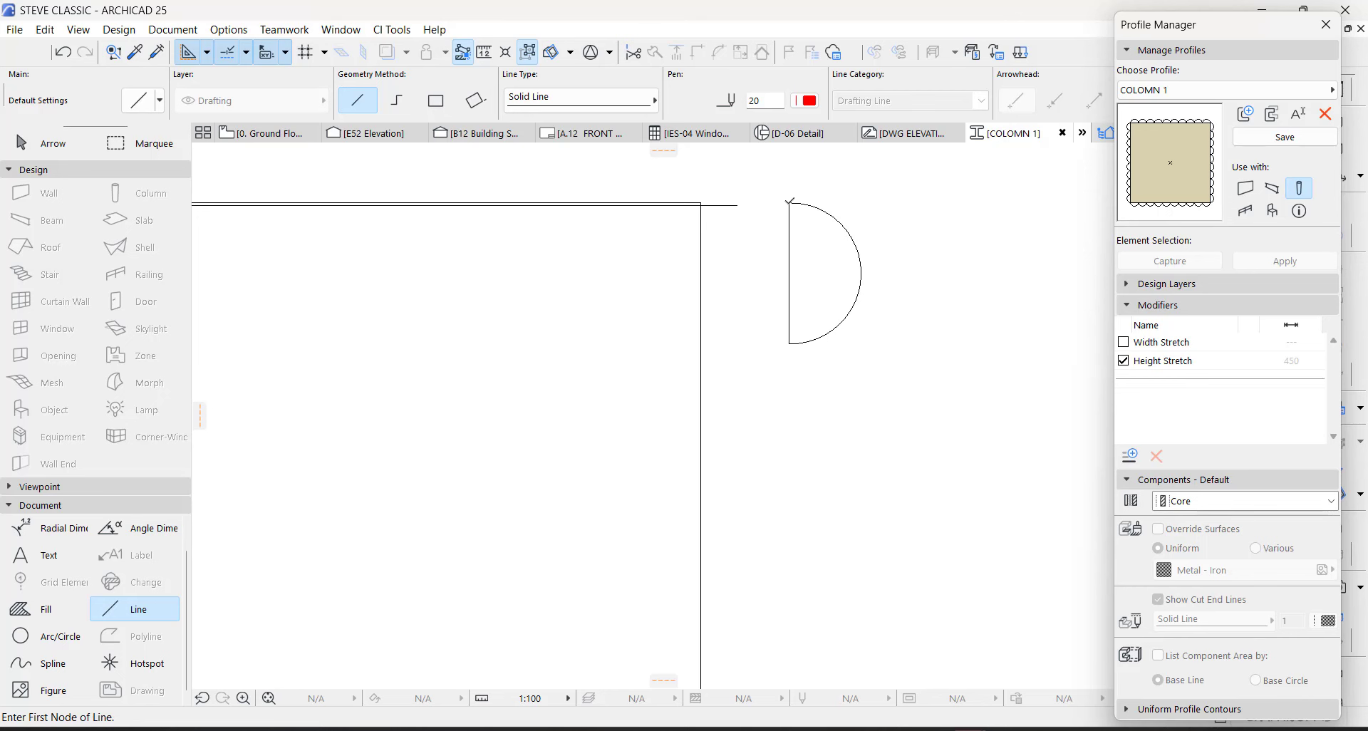
pyautogui.press('Escape')
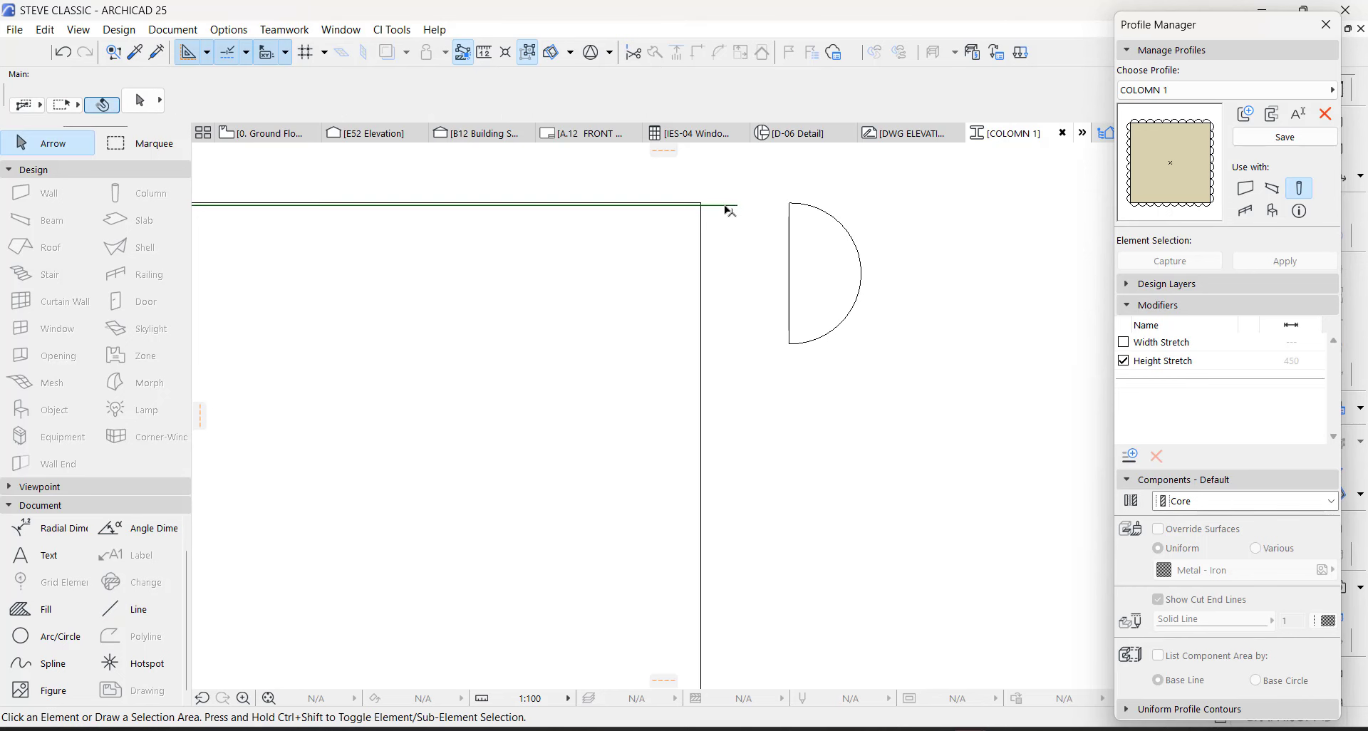
# Step: Move the new square straight down, so its upper edge is clear of the dashed stretch line
pyautogui.click(670, 242)
pyautogui.moveTo(670, 246); pyautogui.dragTo(717, 266)
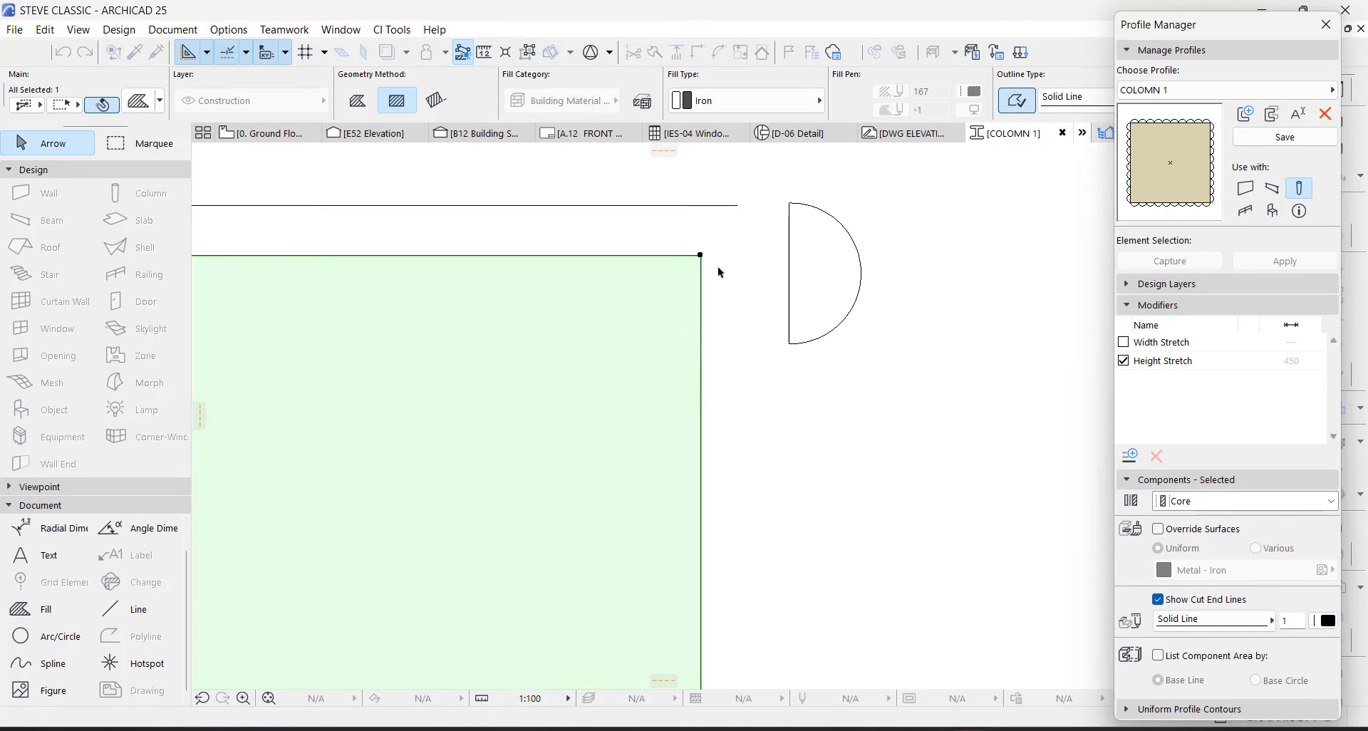
pyautogui.click(776, 254)
pyautogui.scroll(-7, 724, 281)
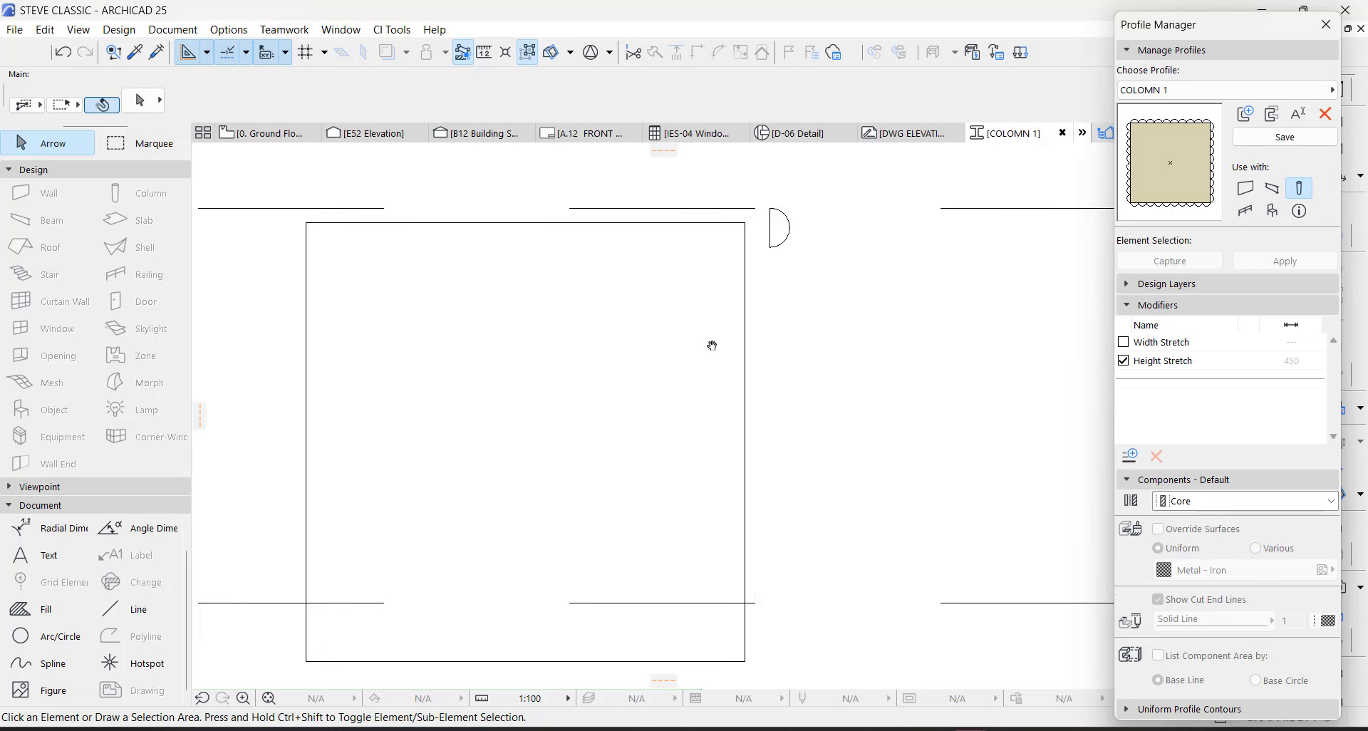
# Step: Try a vertical line 500 long between the square and the half-circle, and undo it
pyautogui.scroll(2, 723, 324)
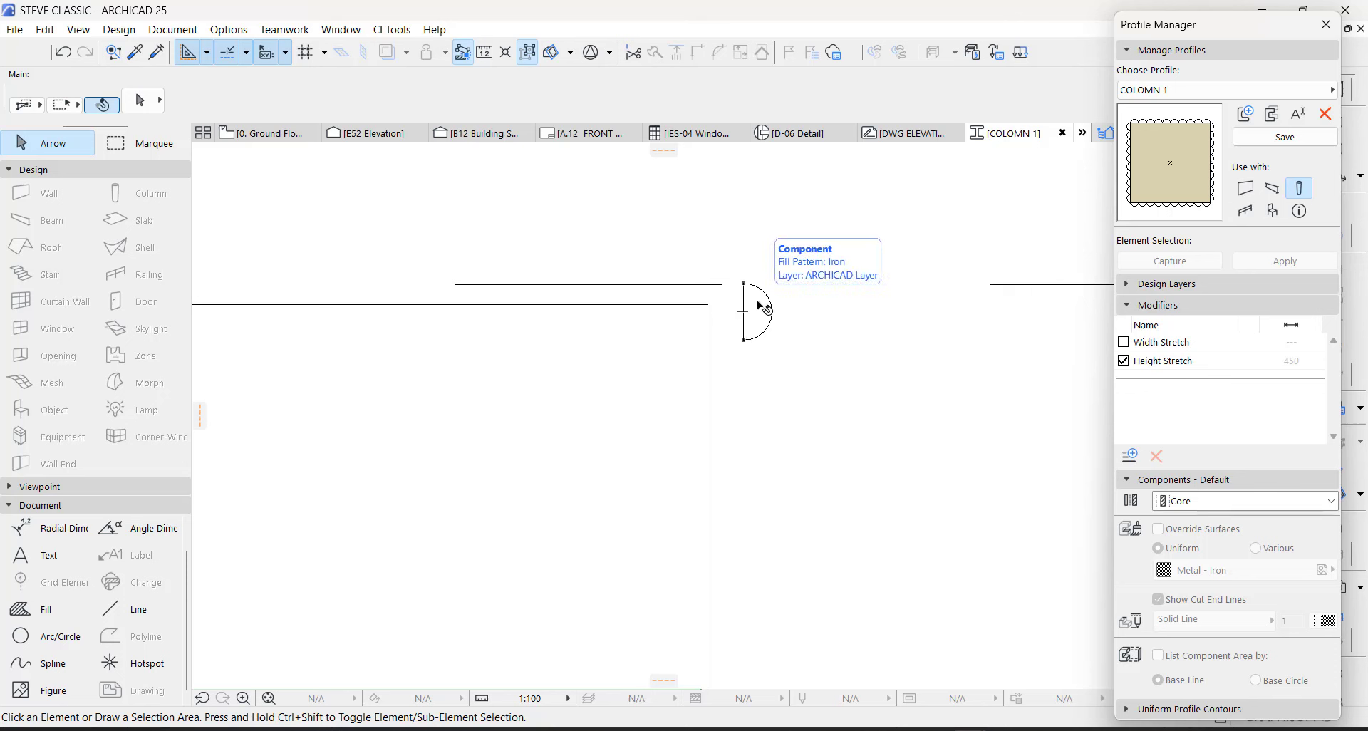
pyautogui.scroll(2, 761, 306)
pyautogui.click(763, 308)
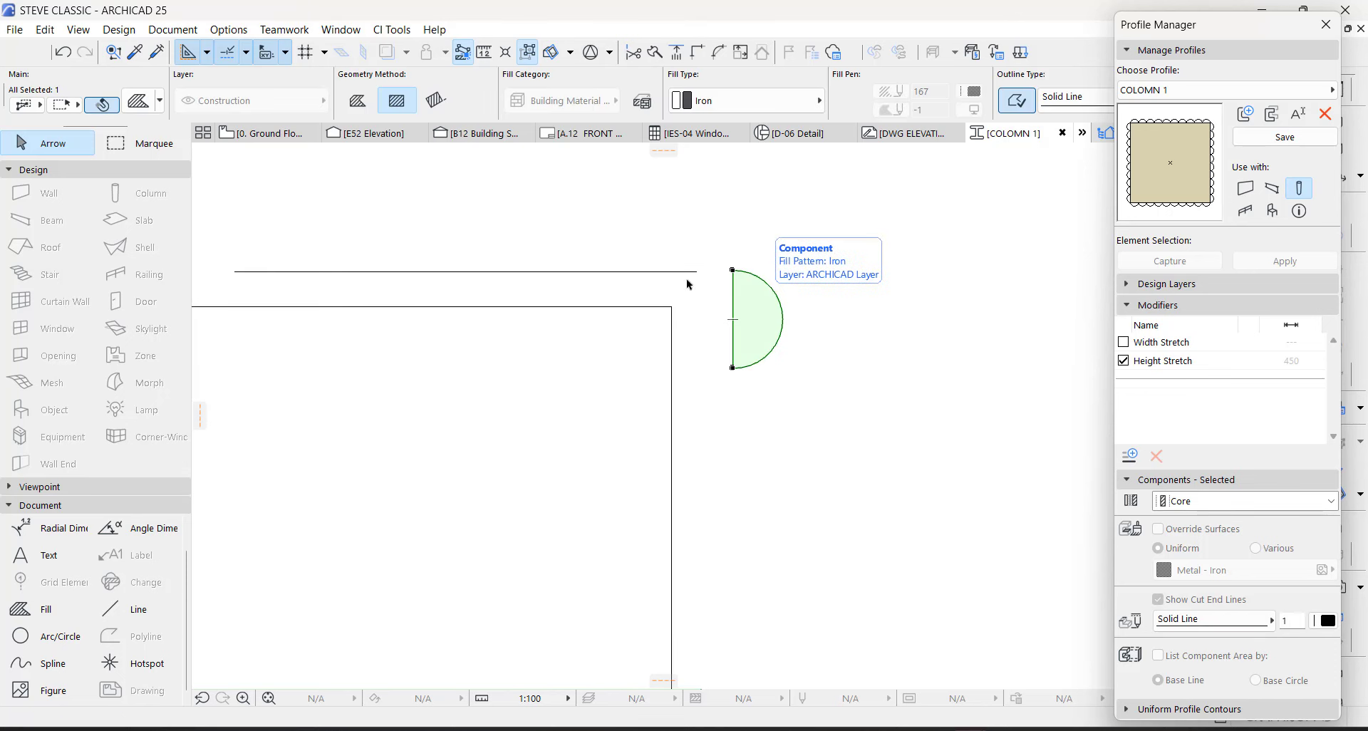
pyautogui.click(108, 614)
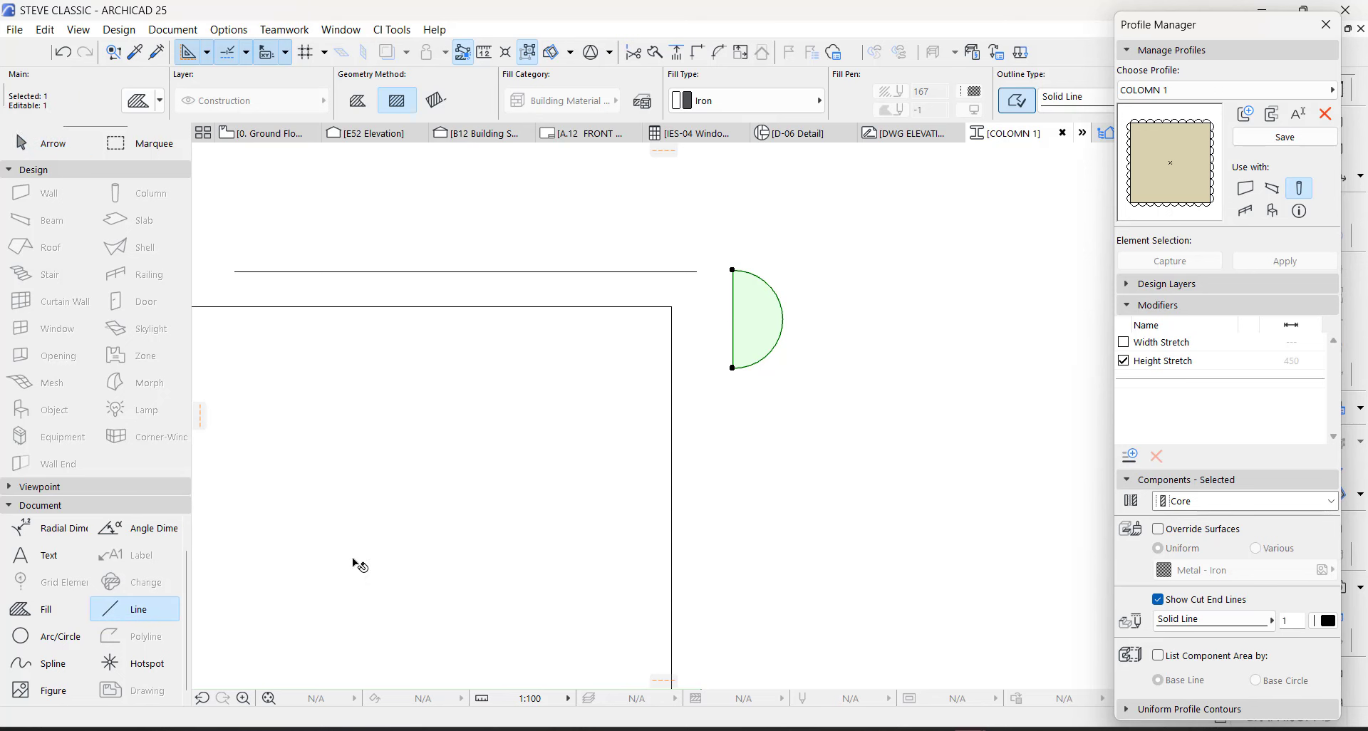
pyautogui.click(717, 300)
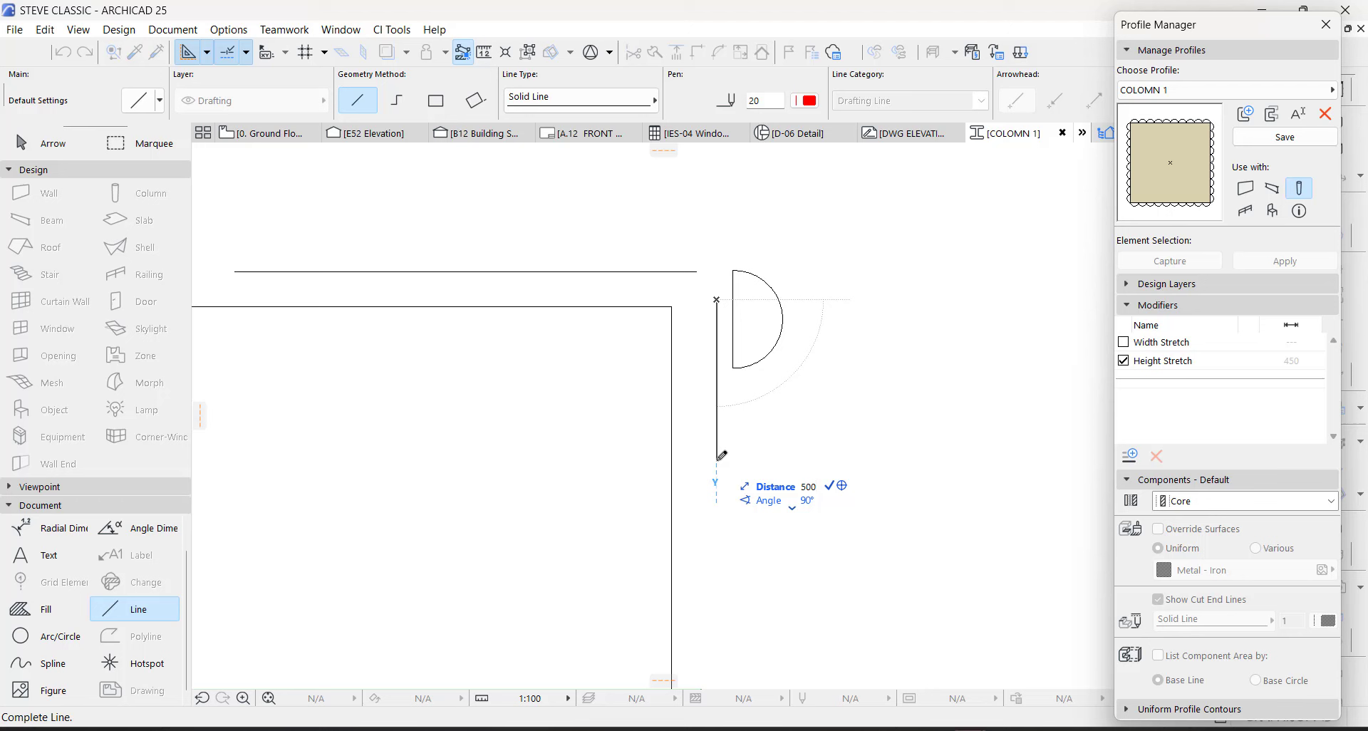
pyautogui.click(718, 458)
pyautogui.hotkey('ctrl', 'z')
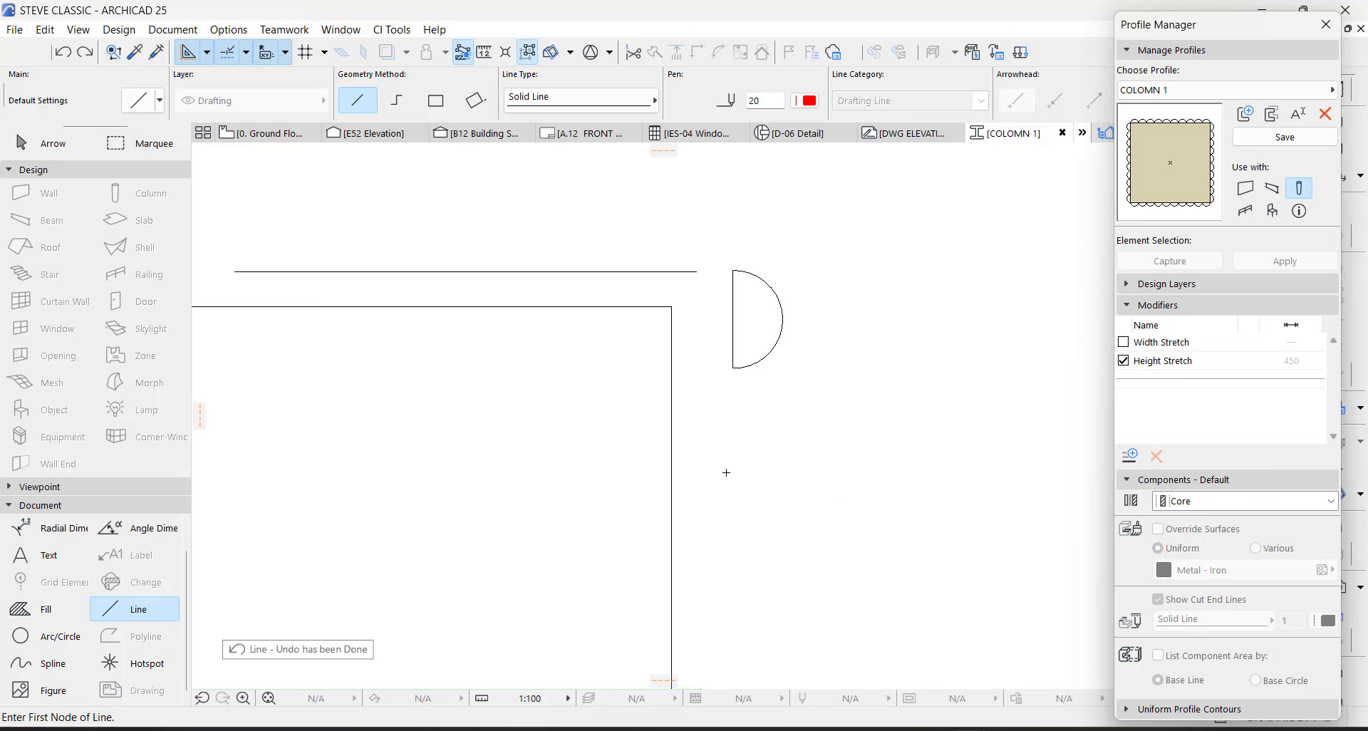
# Step: Draw a vertical guide line about 50 long between the square and the half-circle fill
pyautogui.click(707, 375)
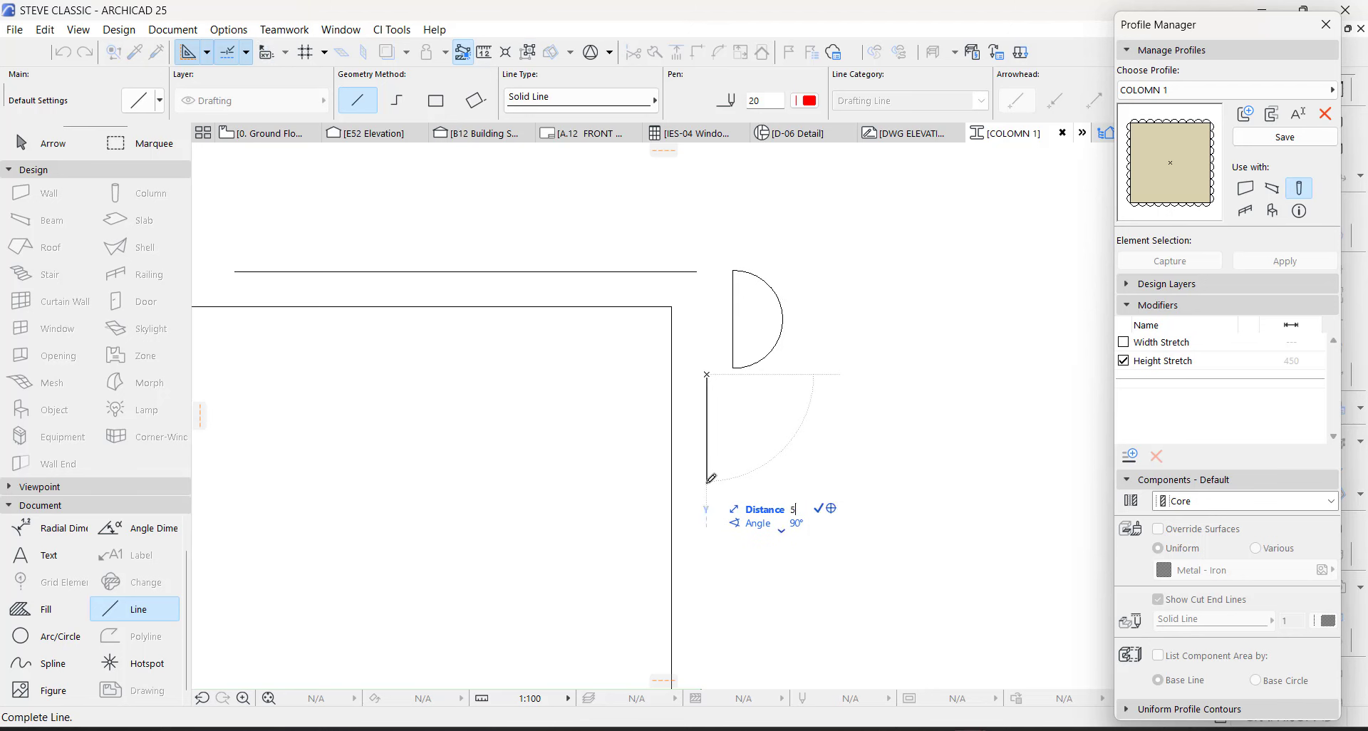
pyautogui.click(710, 478)
pyautogui.press('Escape')
# Step: Move the half-circle fill so the upper end of its straight side sits on the guide line's upper end
pyautogui.click(741, 308)
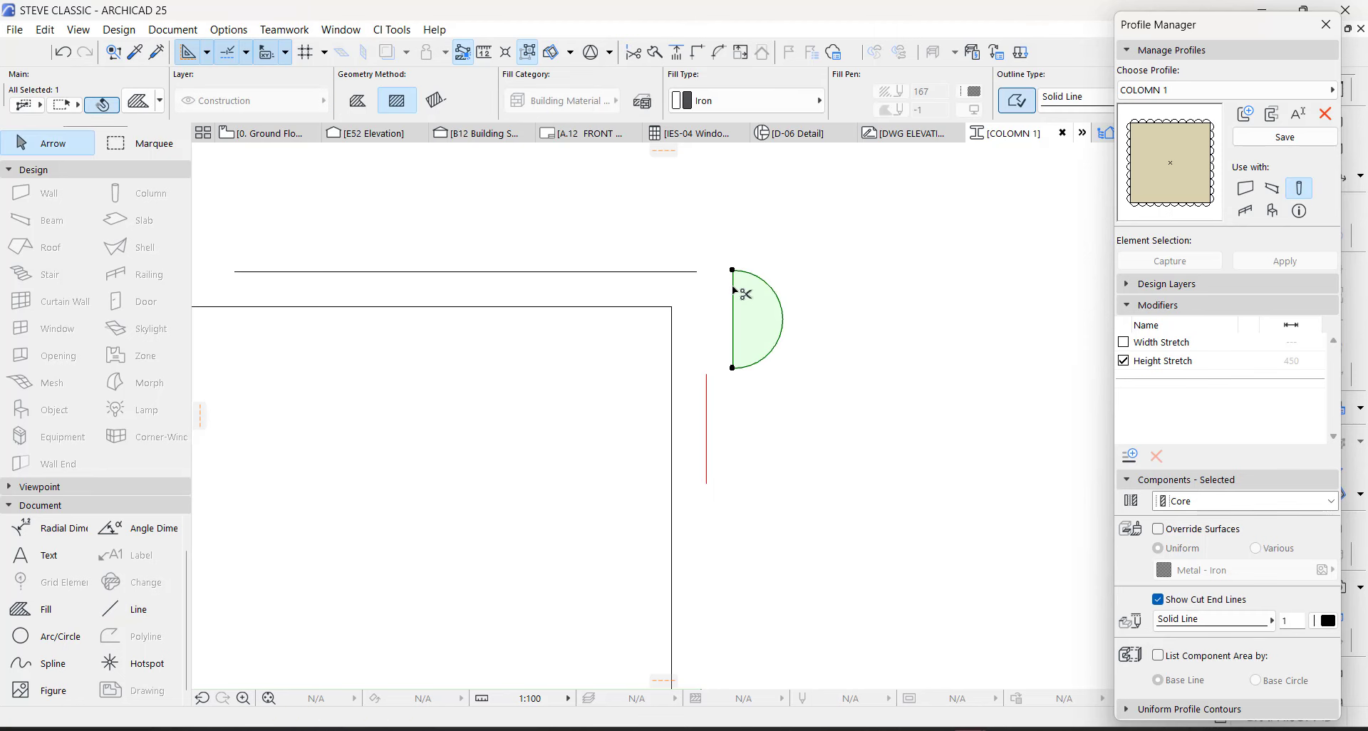
pyautogui.hotkey('ctrl', 'd')
pyautogui.click(732, 369)
pyautogui.scroll(3, 711, 406)
pyautogui.click(705, 341)
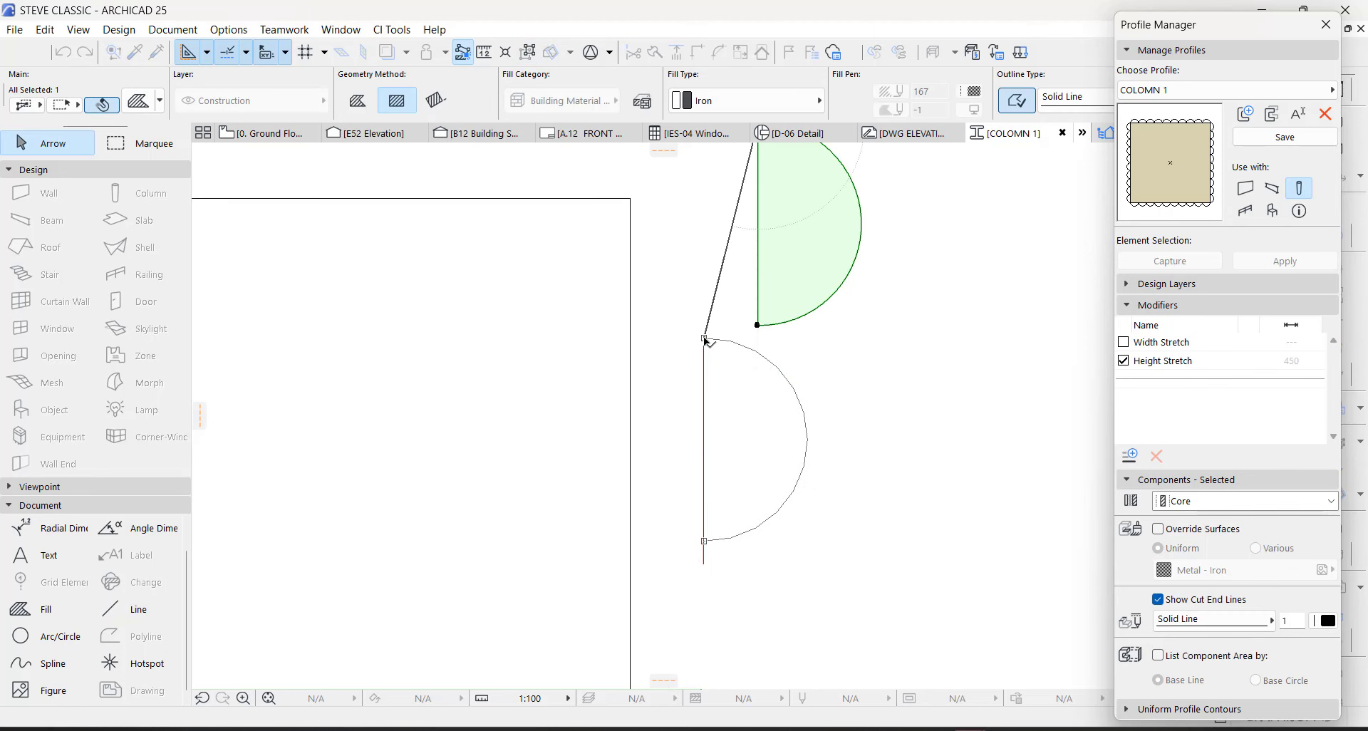
# Step: Stretch the half-circle's lower corner down to the guide line's lower end to enlarge the flute
pyautogui.scroll(2, 677, 531)
pyautogui.hotkey('ctrl', 'd')
pyautogui.click(689, 491)
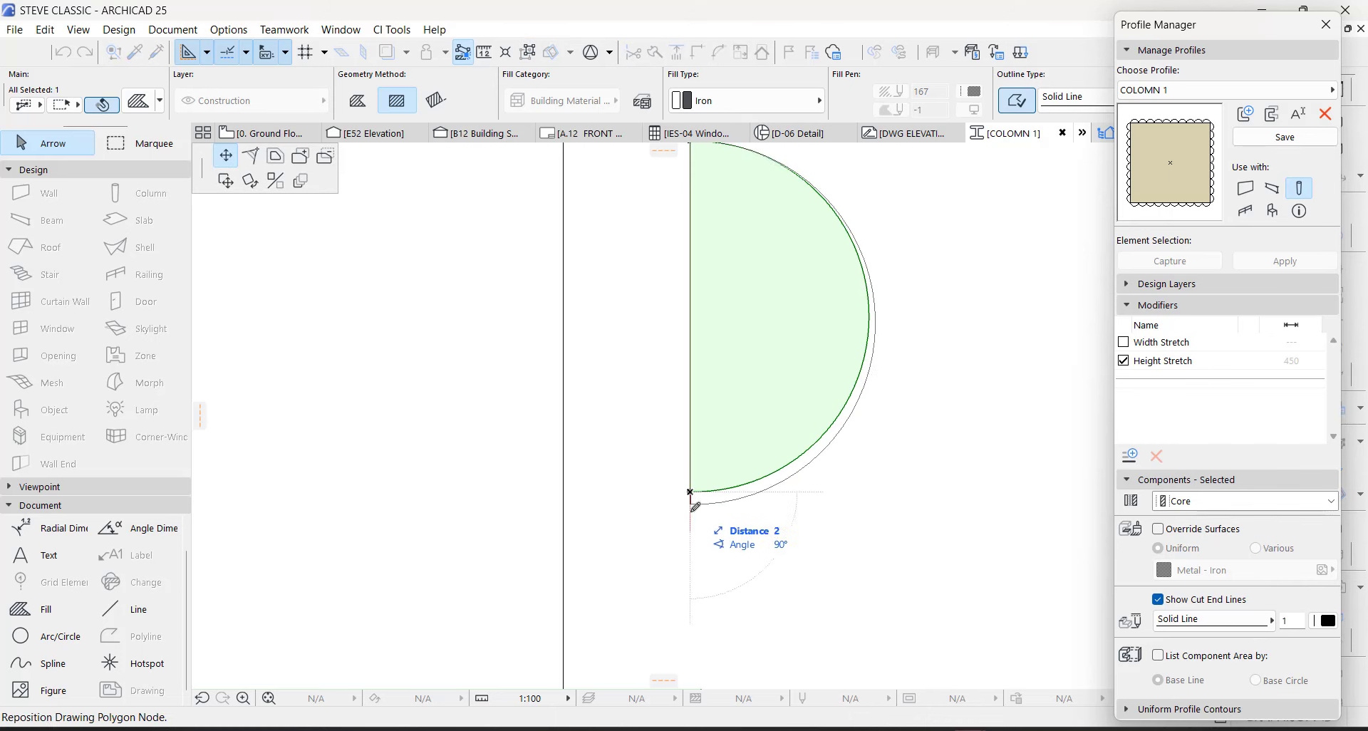
pyautogui.click(689, 531)
pyautogui.press('Escape')
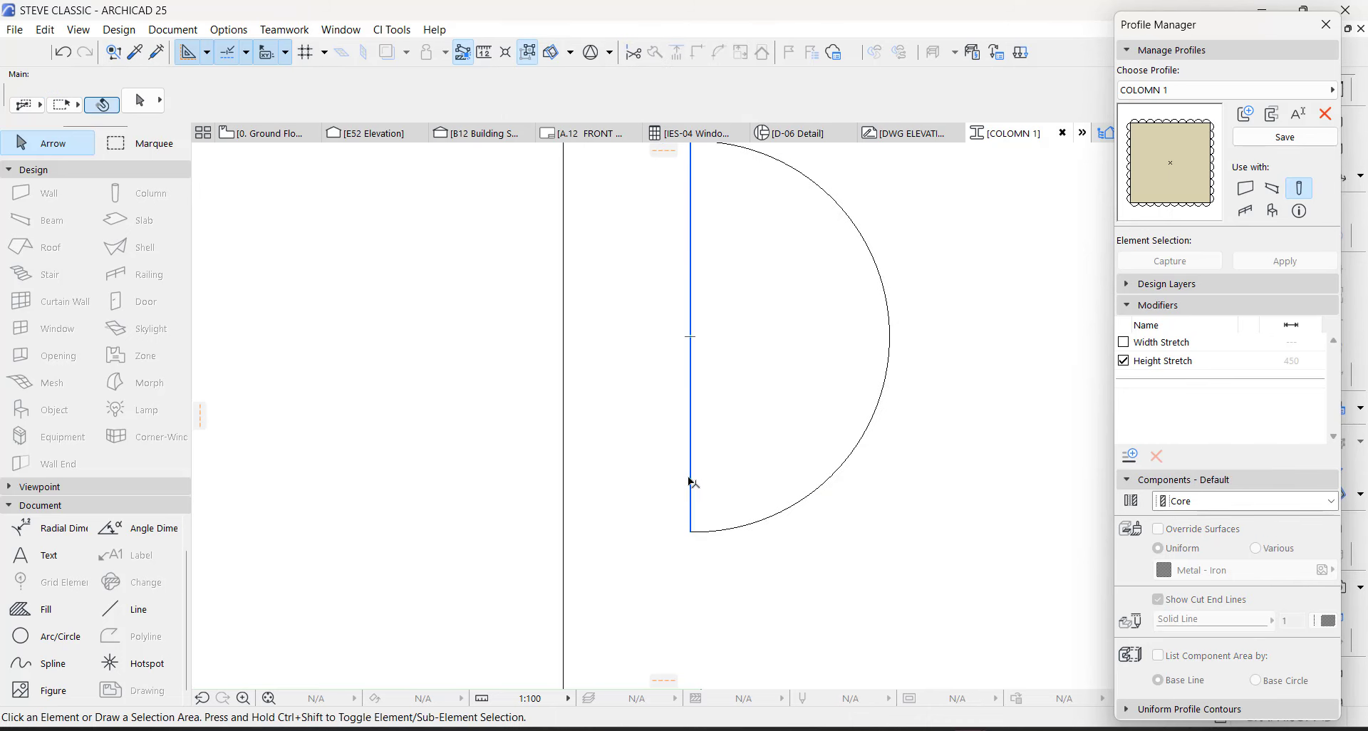
# Step: Delete the vertical guide line lying along the half-circle's straight side
pyautogui.click(692, 483)
pyautogui.press('Escape')
pyautogui.scroll(-4, 772, 520)
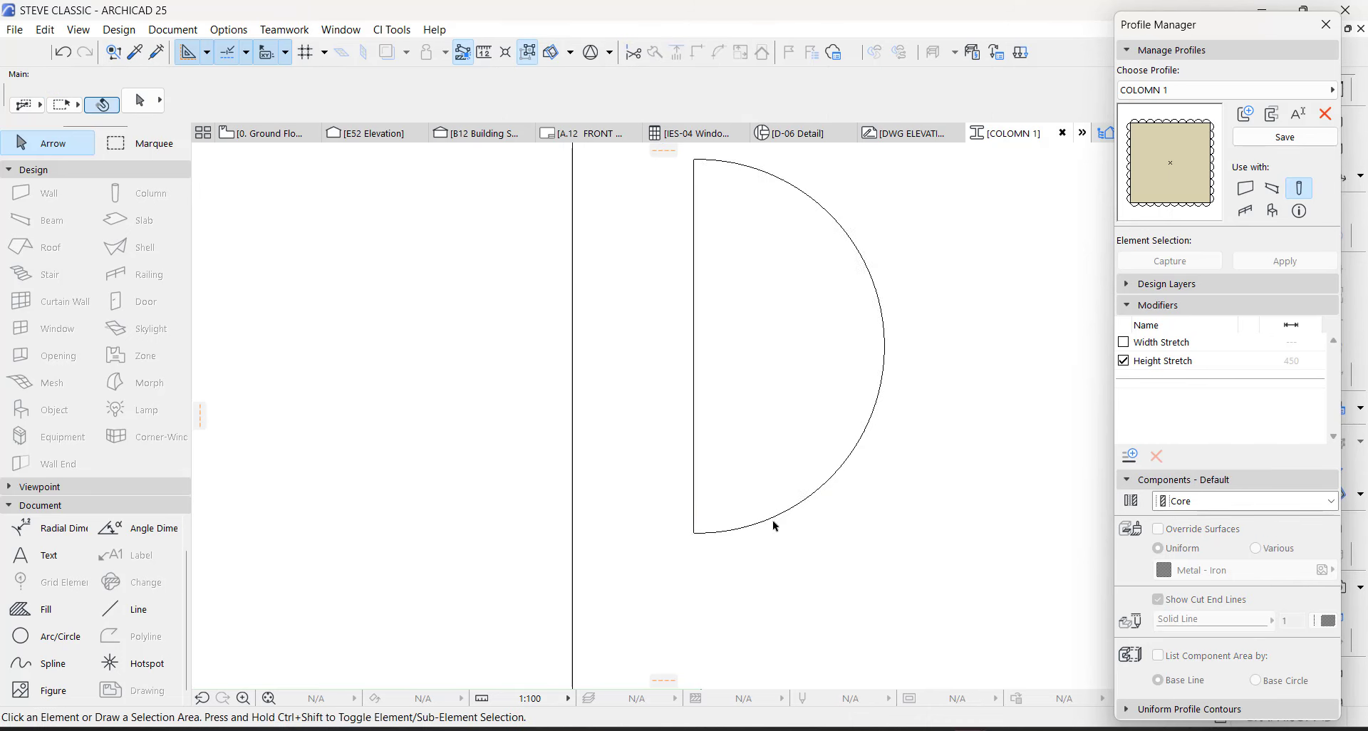
# Step: Move the enlarged half-circle fill onto the resized square's right edge, with its upper end on the upper right corner
pyautogui.click(756, 412)
pyautogui.hotkey('ctrl', 'd')
pyautogui.click(737, 363)
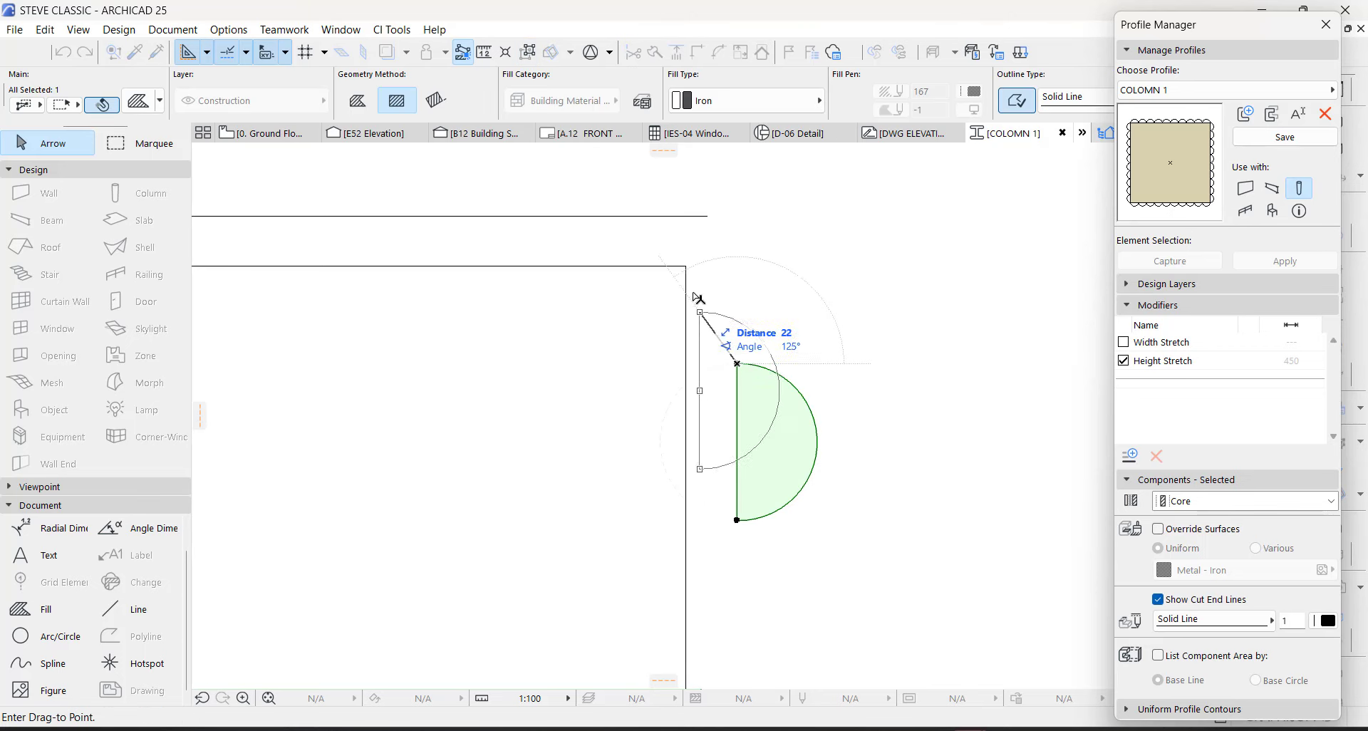
pyautogui.click(686, 267)
# Step: Multiply the half-circle fill down the square's right edge using Spread with a spacing of 50, and delete the copy overhanging the lower corner
pyautogui.click(686, 267)
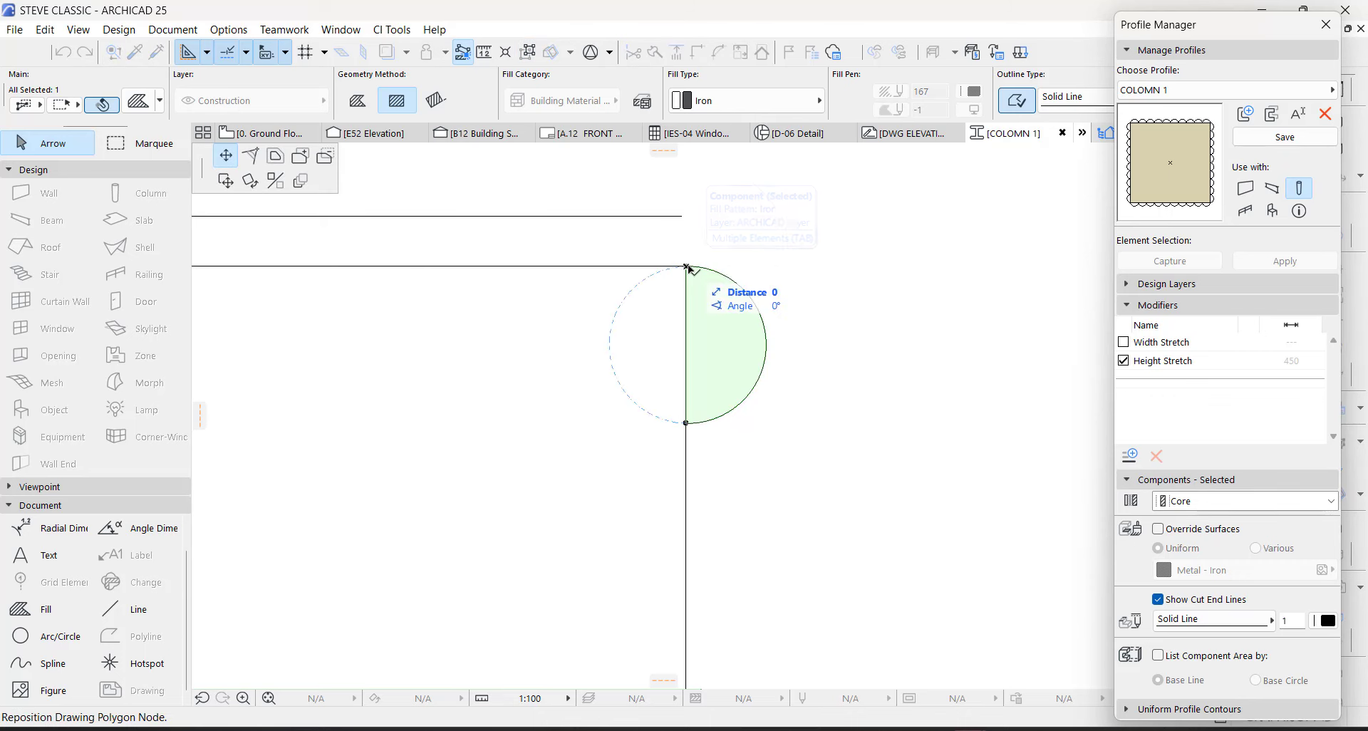
pyautogui.click(300, 181)
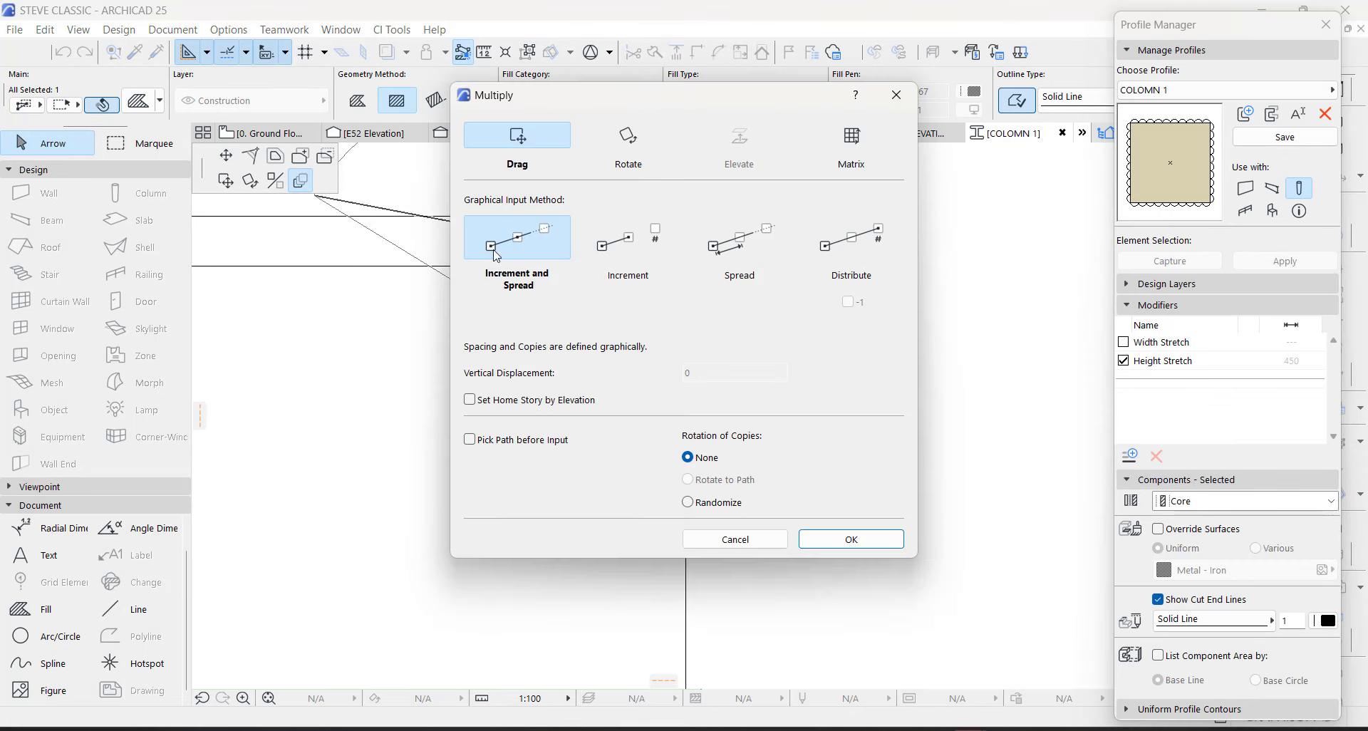
pyautogui.click(734, 238)
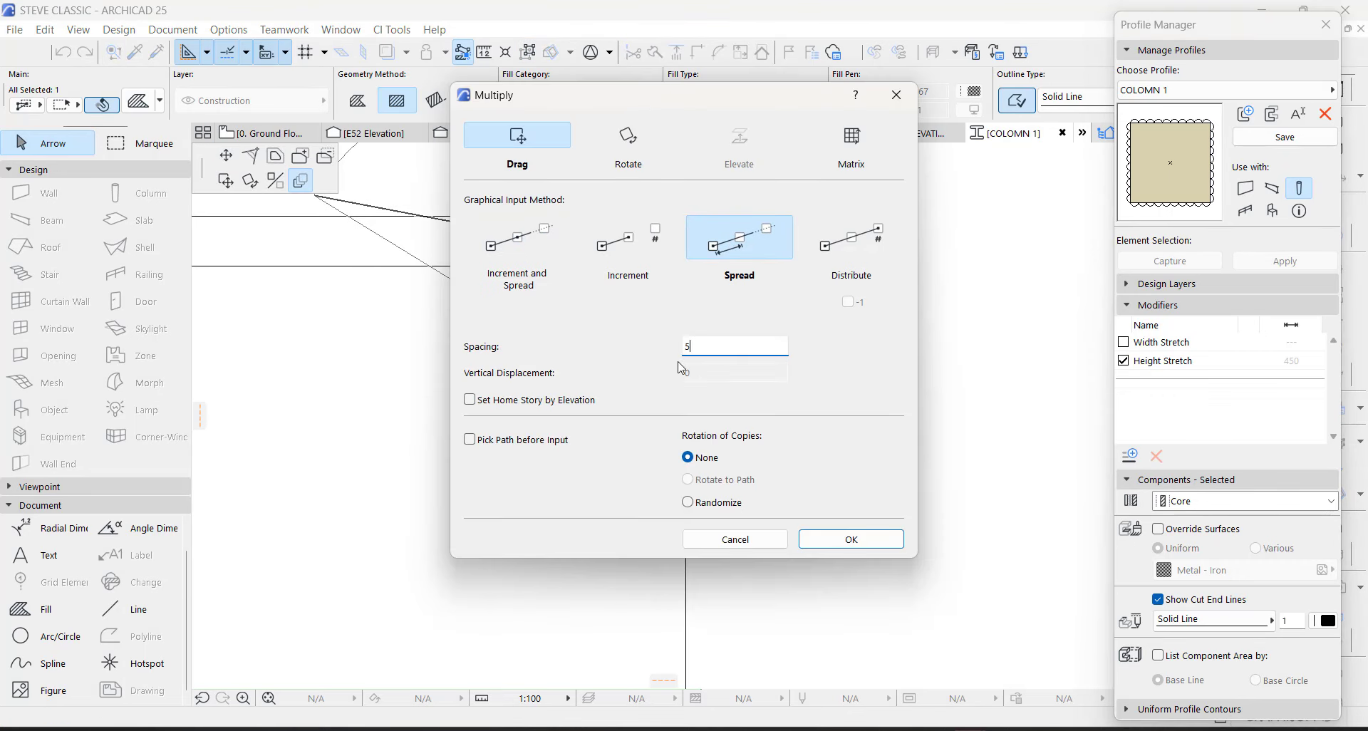
pyautogui.write('50')
pyautogui.click(881, 547)
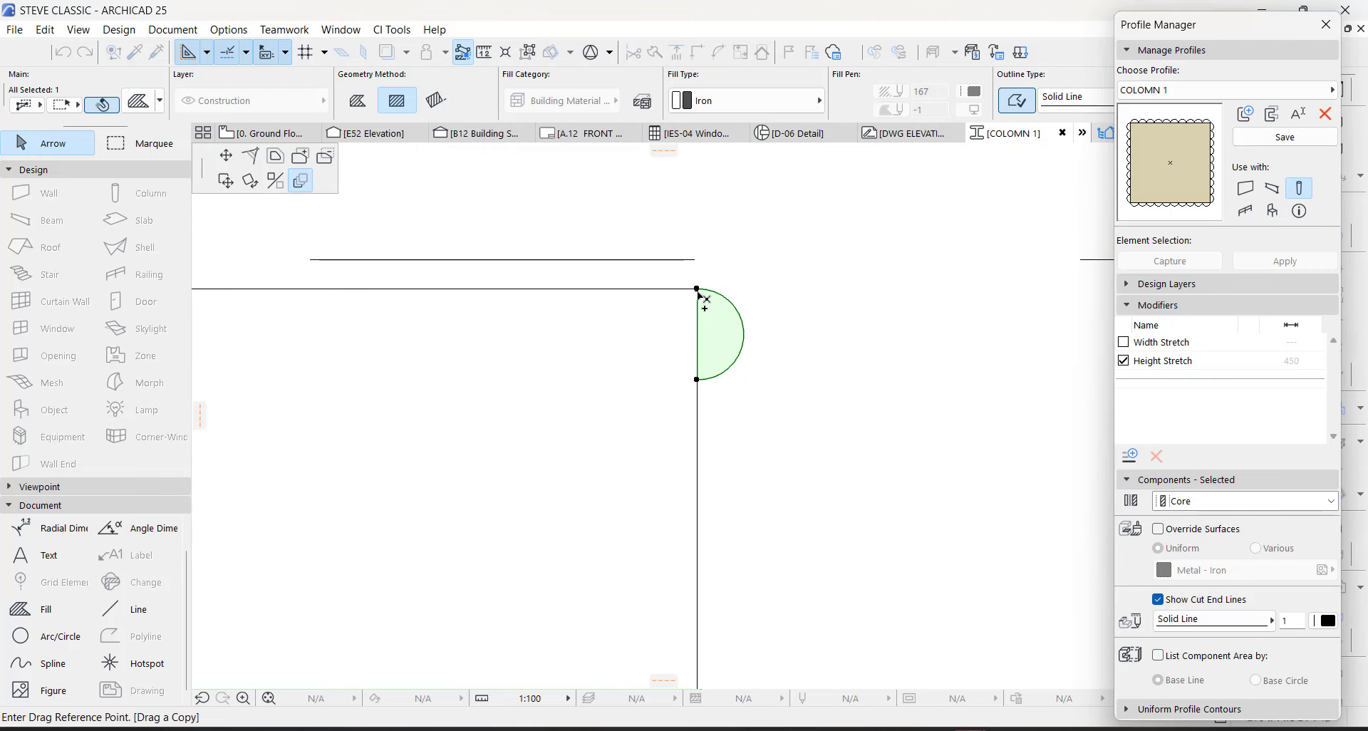
pyautogui.scroll(-2, 698, 292)
pyautogui.scroll(-3, 694, 299)
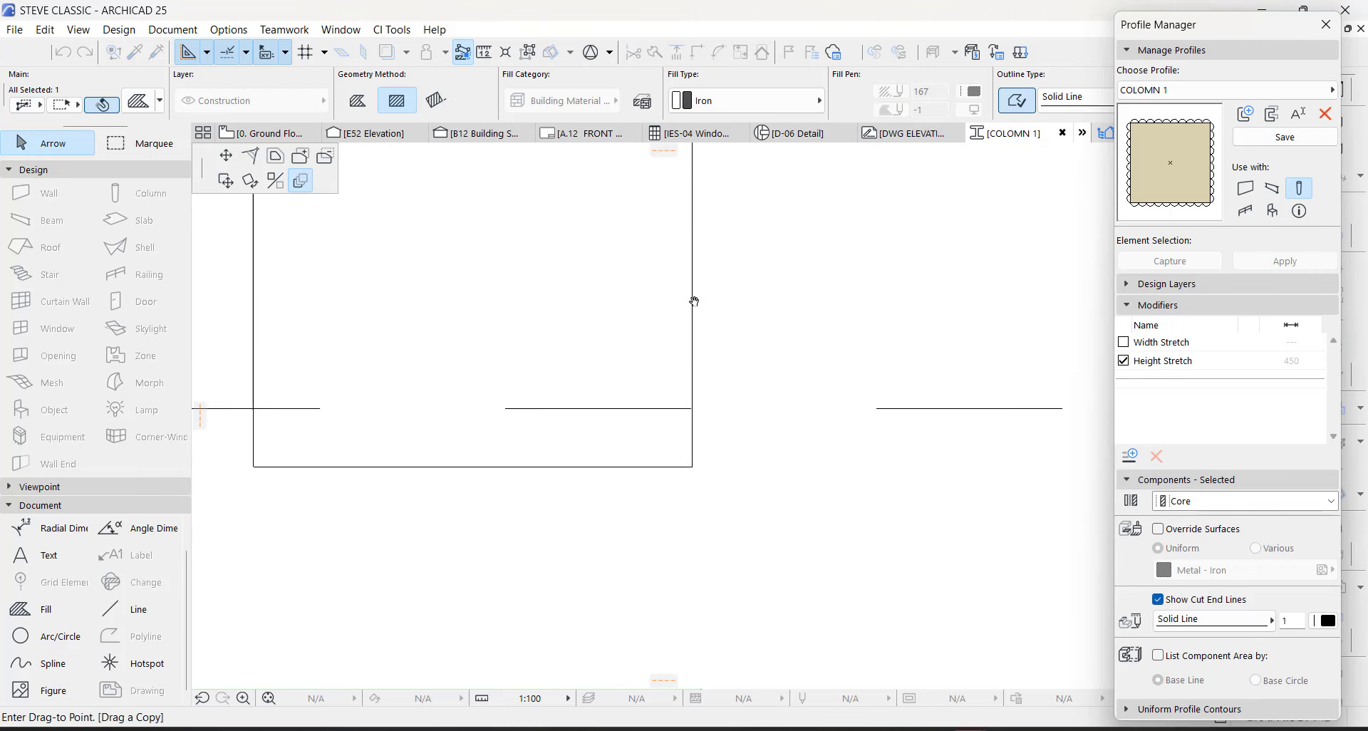
pyautogui.scroll(2, 694, 460)
pyautogui.click(696, 471)
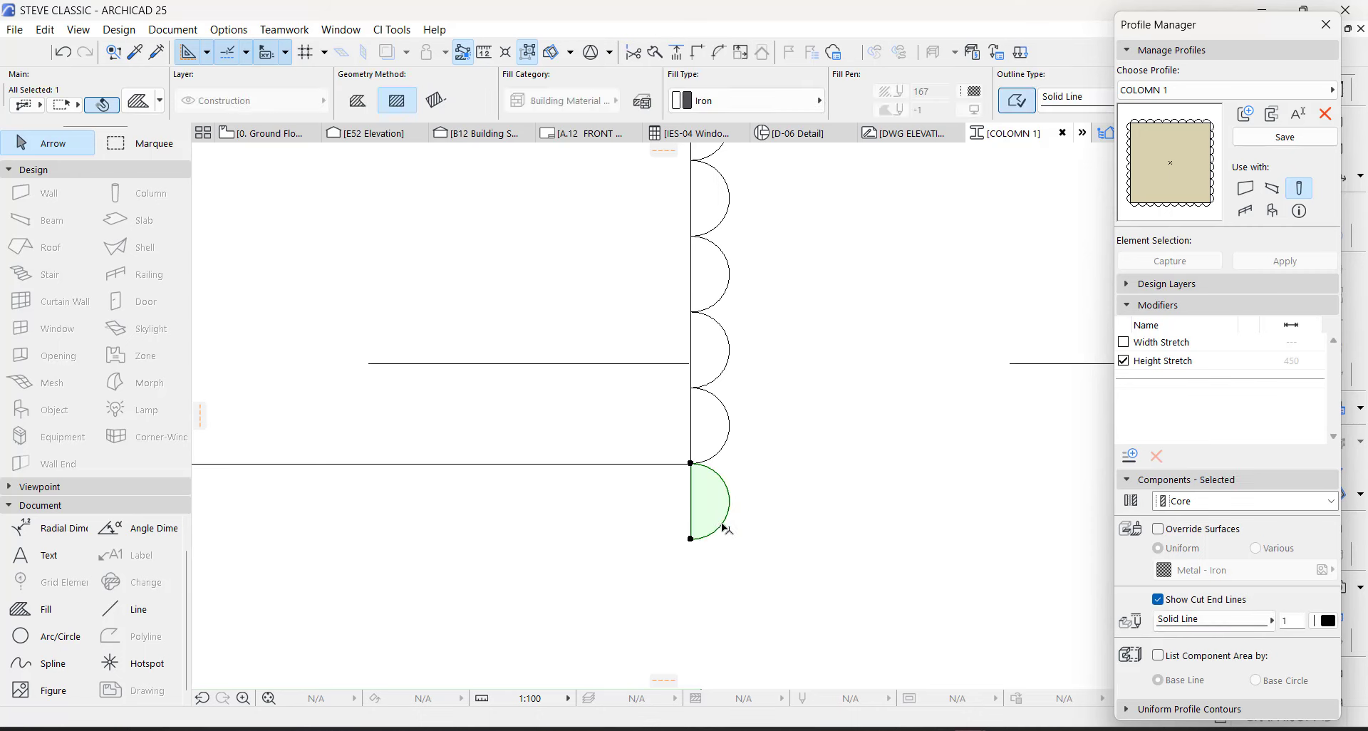
pyautogui.scroll(-1, 710, 531)
pyautogui.scroll(-2, 696, 534)
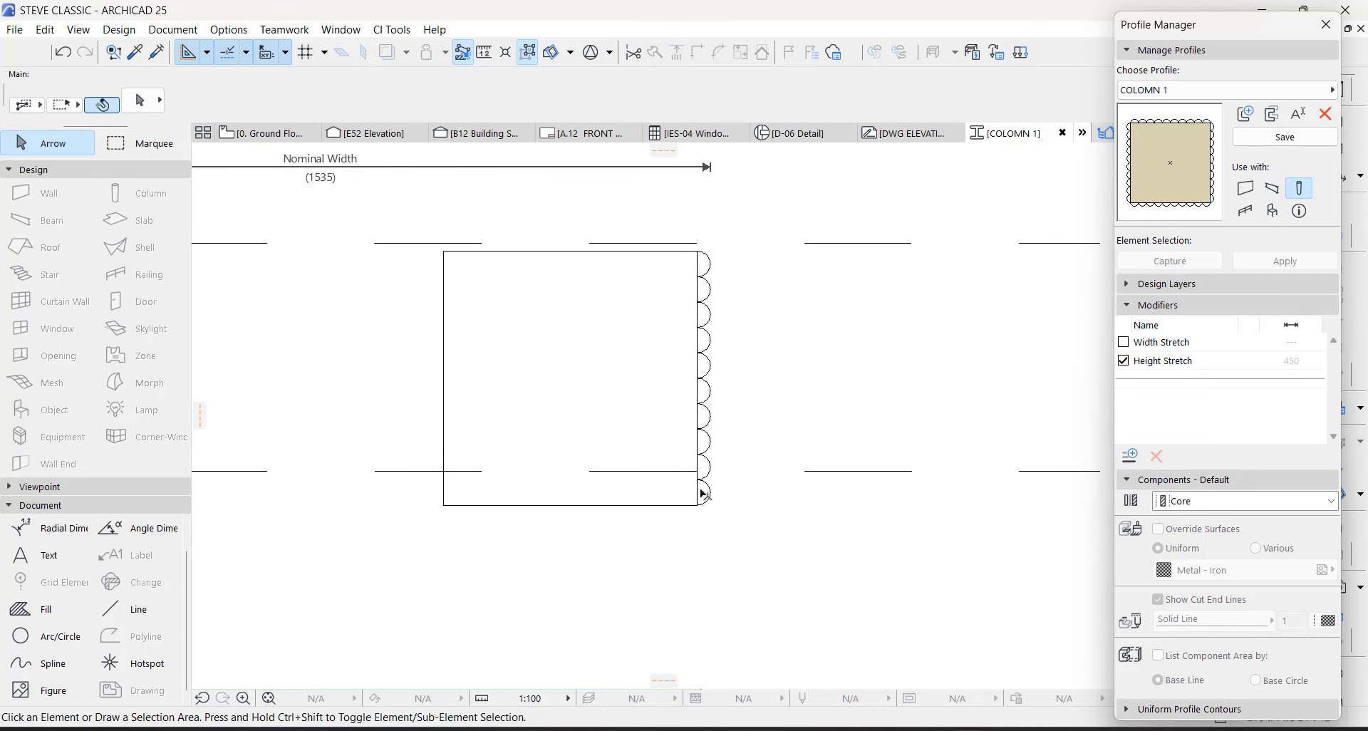
# Step: Copy the whole row of half-circle fills from the square's right edge to its left edge, aligned at the upper corners
pyautogui.scroll(2, 713, 303)
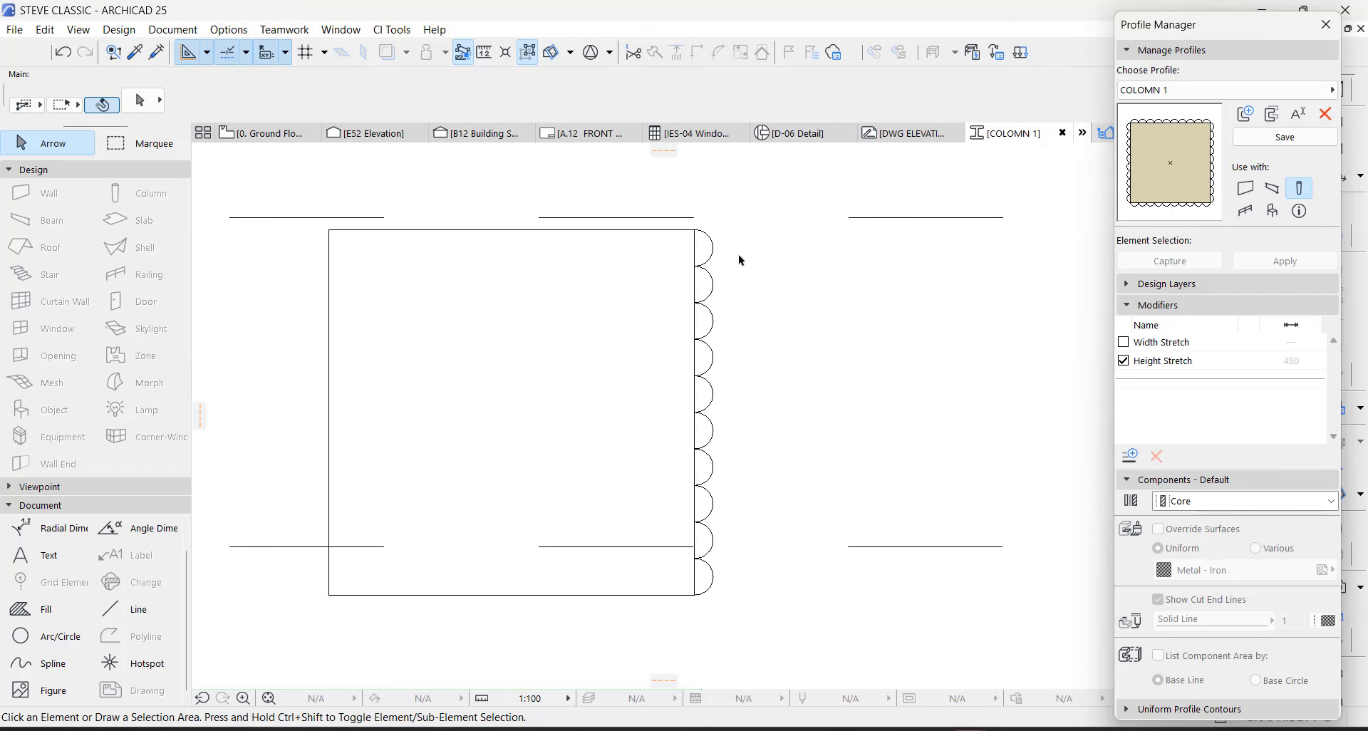
pyautogui.moveTo(741, 238); pyautogui.dragTo(705, 580)
pyautogui.hotkey('ctrl', 'd')
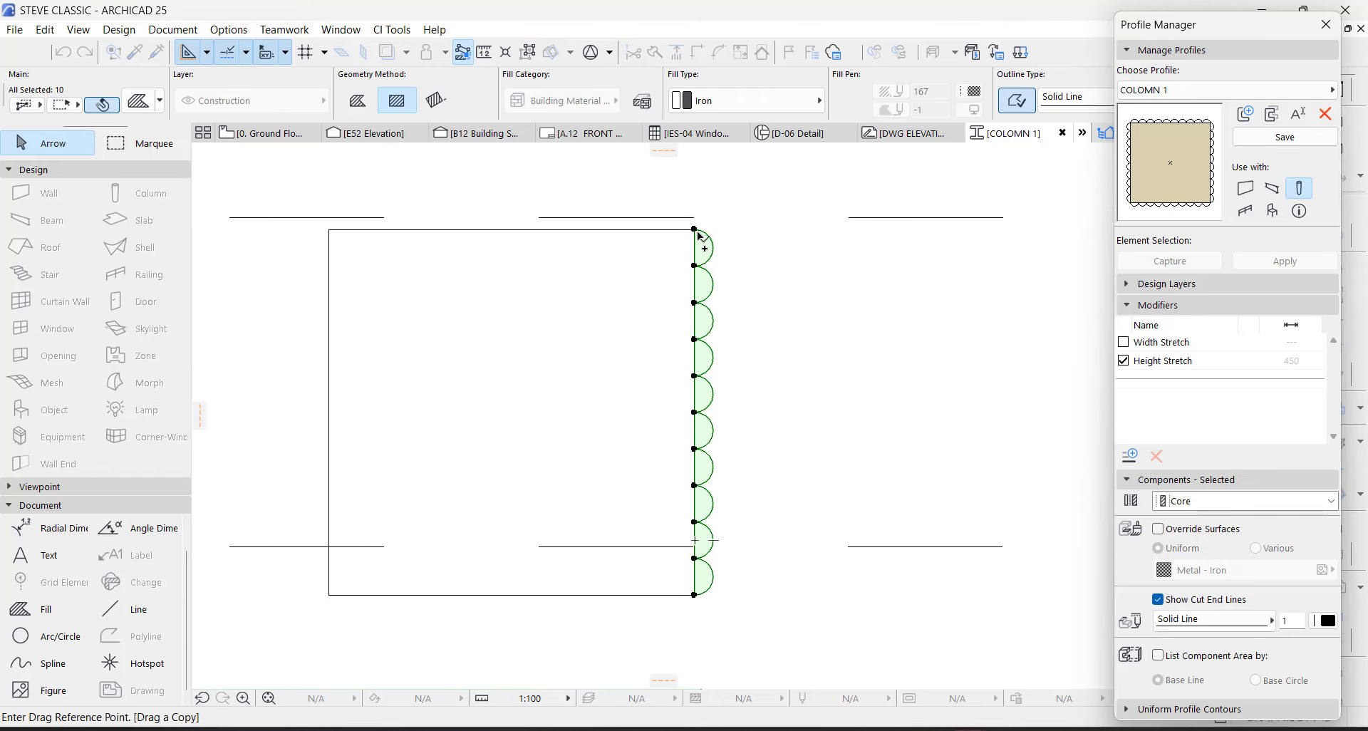
pyautogui.click(696, 230)
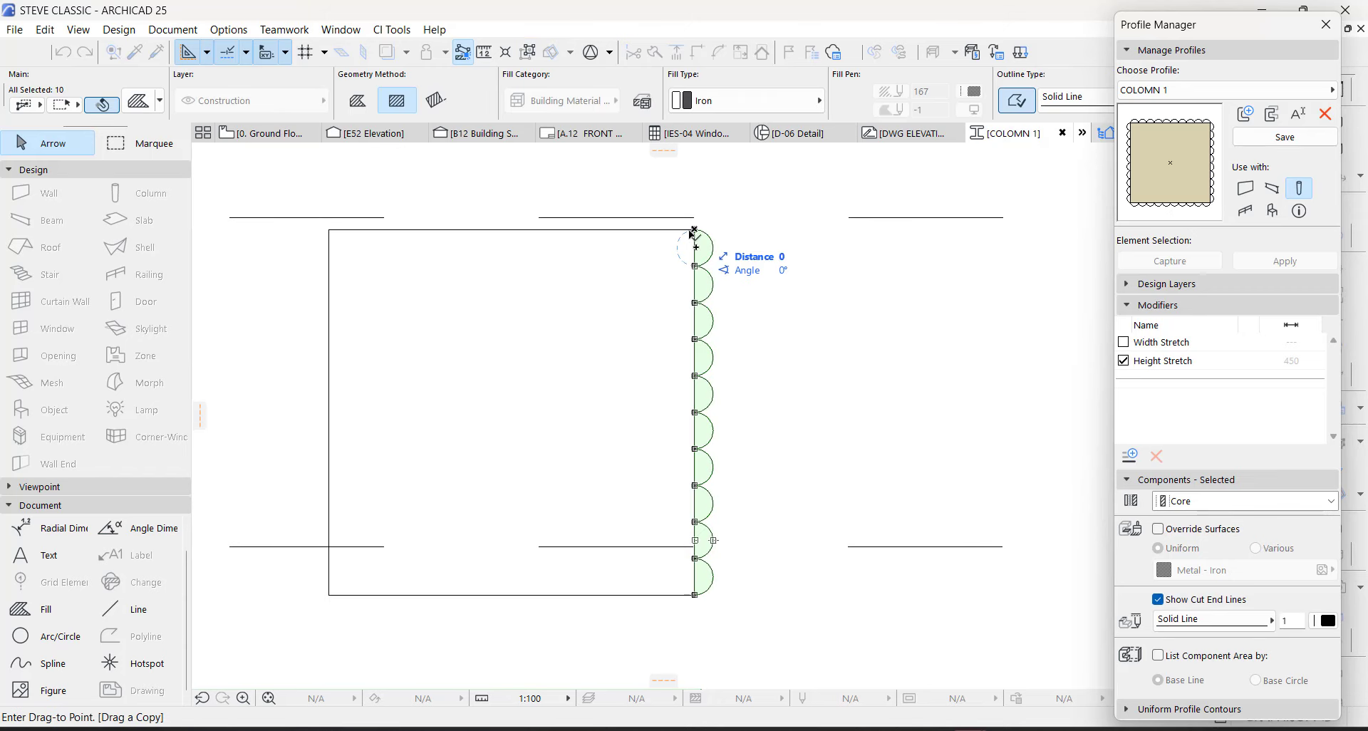
pyautogui.click(332, 230)
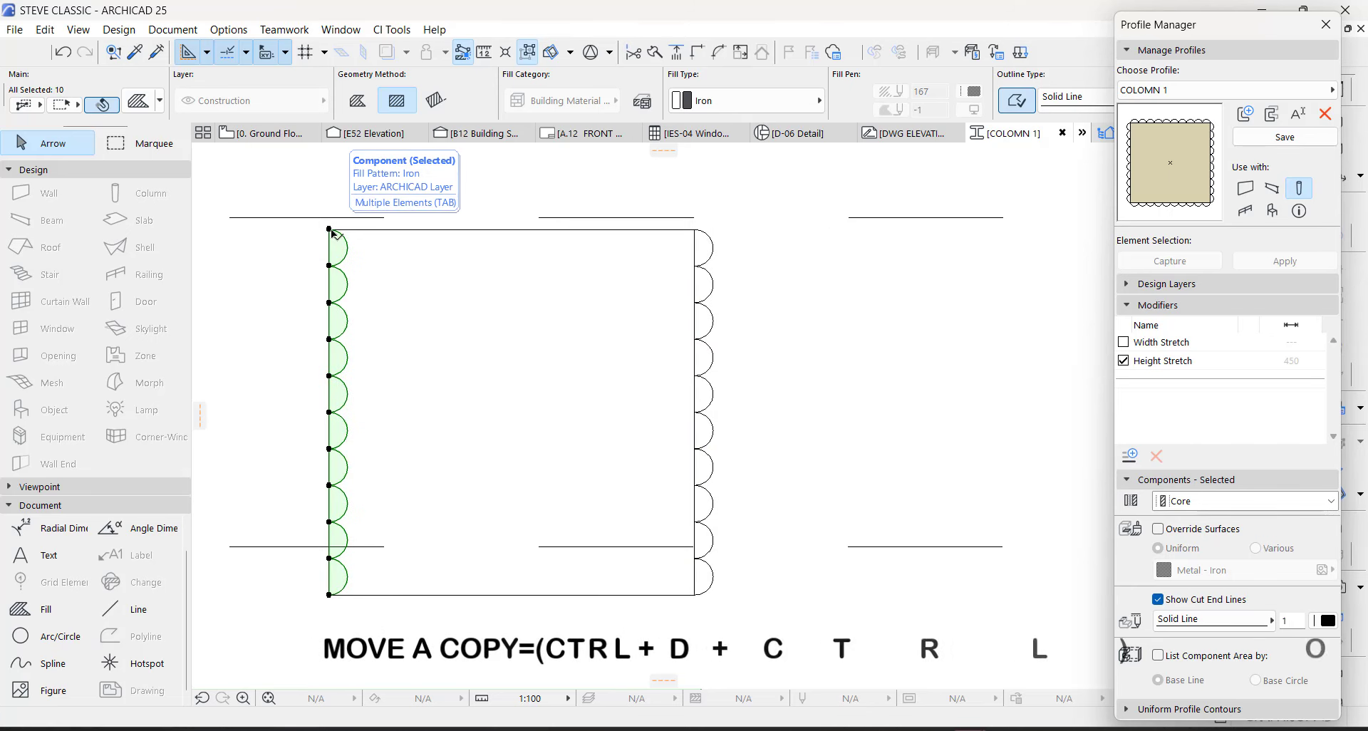
# Step: Try to flip the copied row of half-circles outward from the square's left edge
pyautogui.hotkey('ctrl', 'e')
pyautogui.click(330, 230)
pyautogui.click(330, 370)
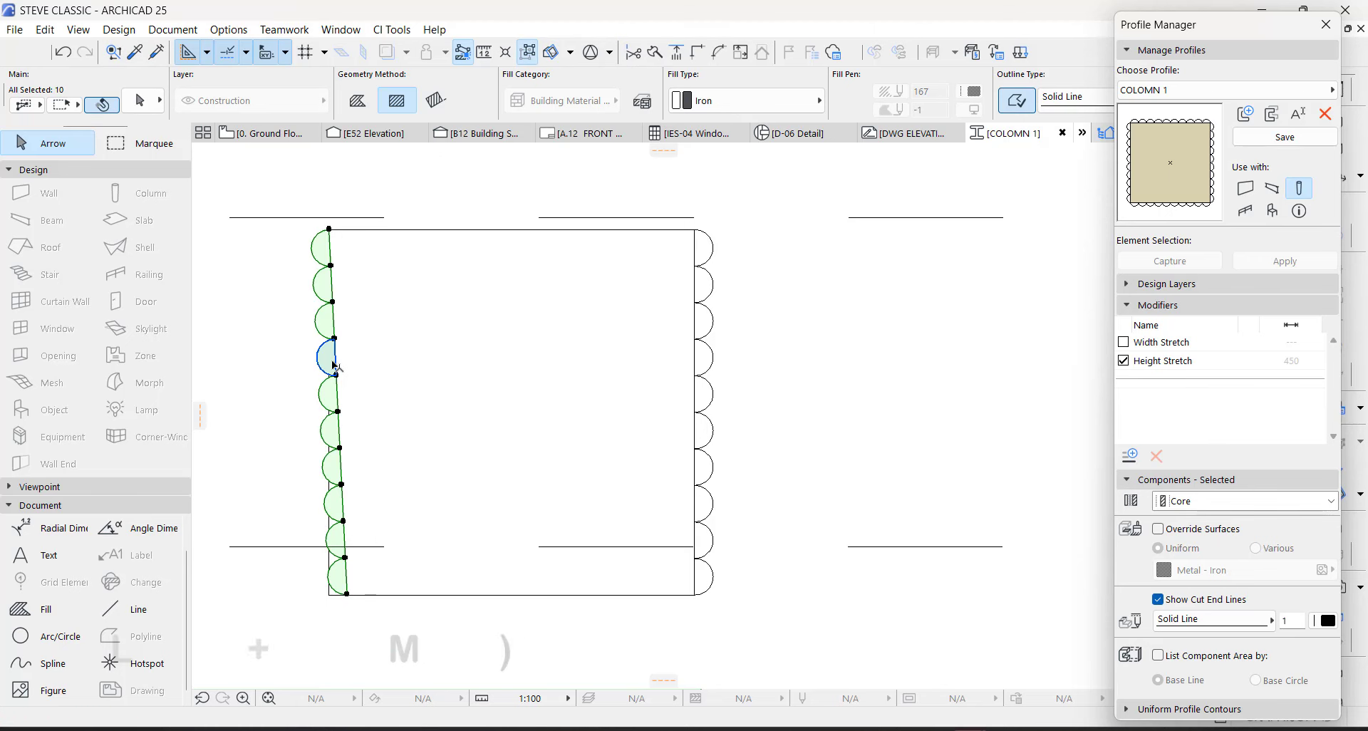
pyautogui.click(335, 365)
# Step: Mirror the copied row across the square's left edge so the half-circles face outward, and group its fills
pyautogui.hotkey('ctrl', 'm')
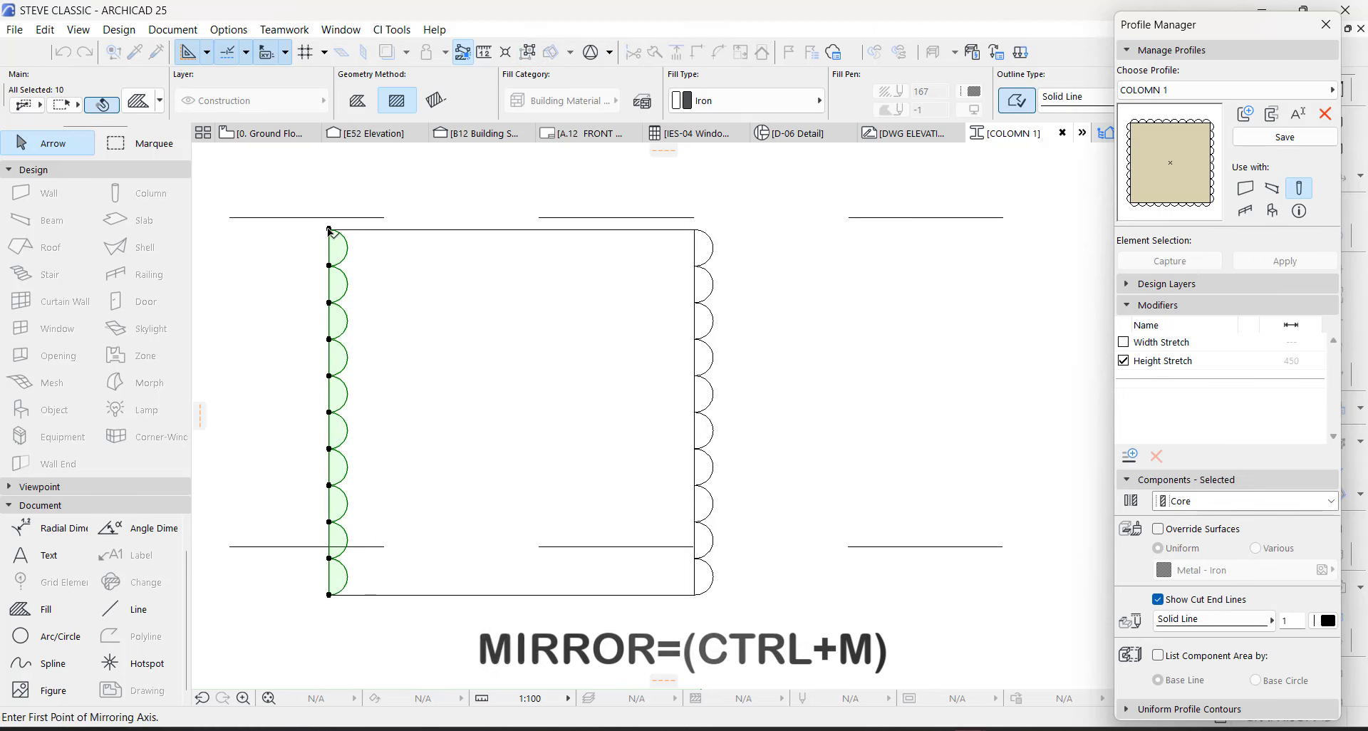
pyautogui.click(330, 230)
pyautogui.click(335, 258)
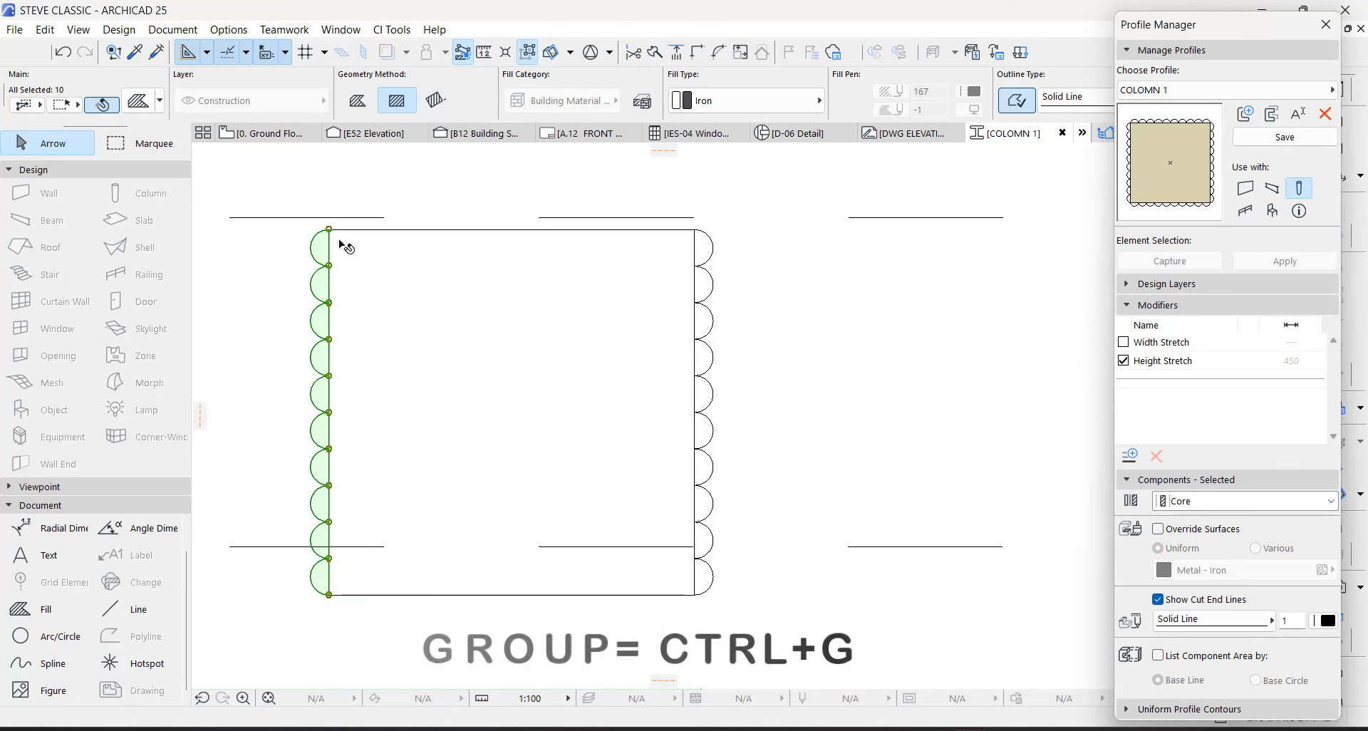
# Step: Copy the grouped left row to the square's upper right corner and rotate the copy around it onto the top edge
pyautogui.hotkey('ctrl', 'shift', 'd')
pyautogui.click(330, 230)
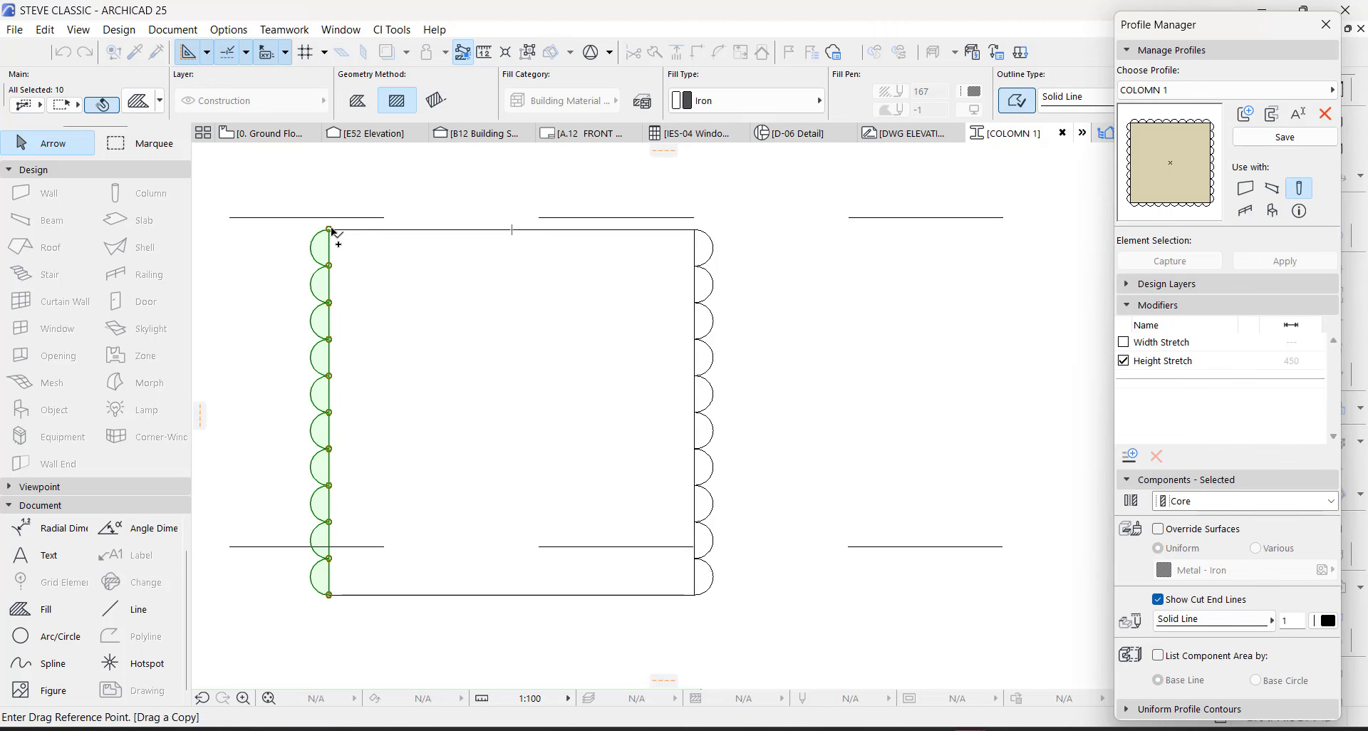
pyautogui.click(695, 231)
pyautogui.hotkey('ctrl', 'e')
pyautogui.click(694, 230)
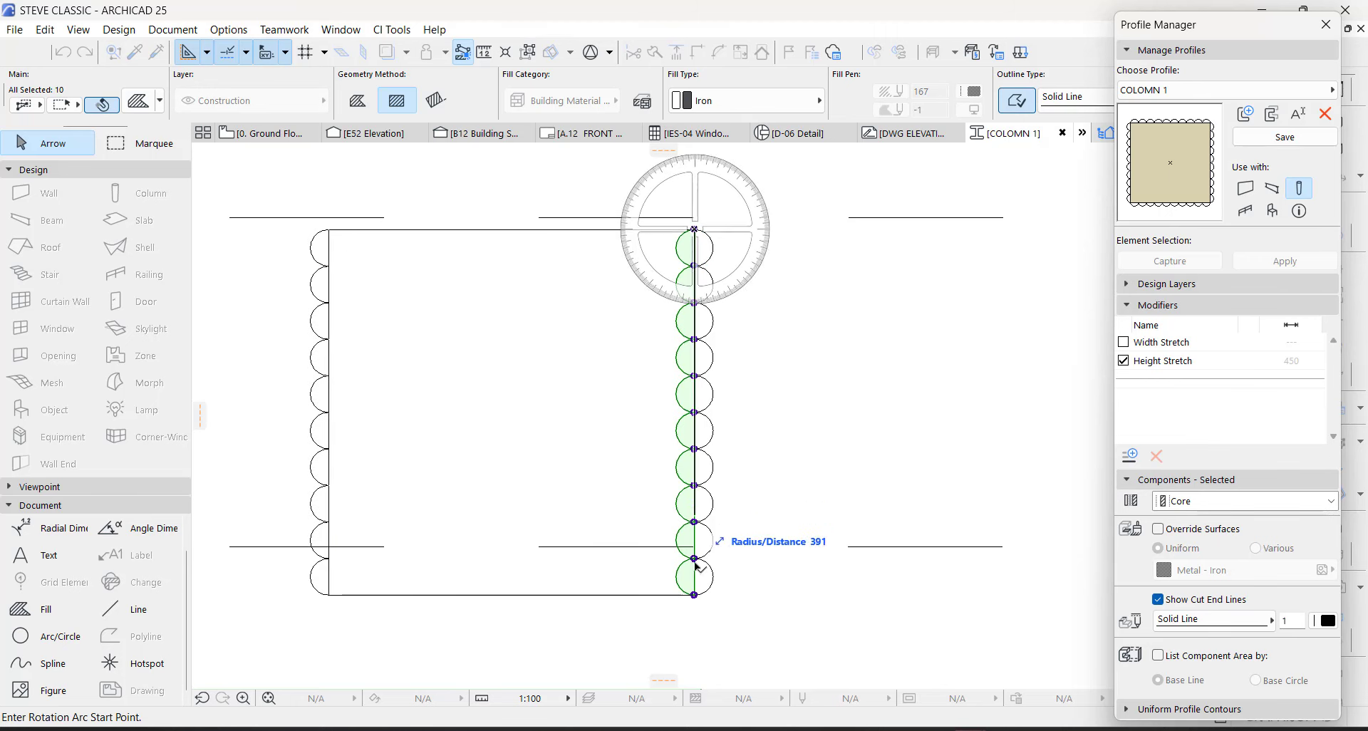
pyautogui.click(695, 595)
pyautogui.click(330, 231)
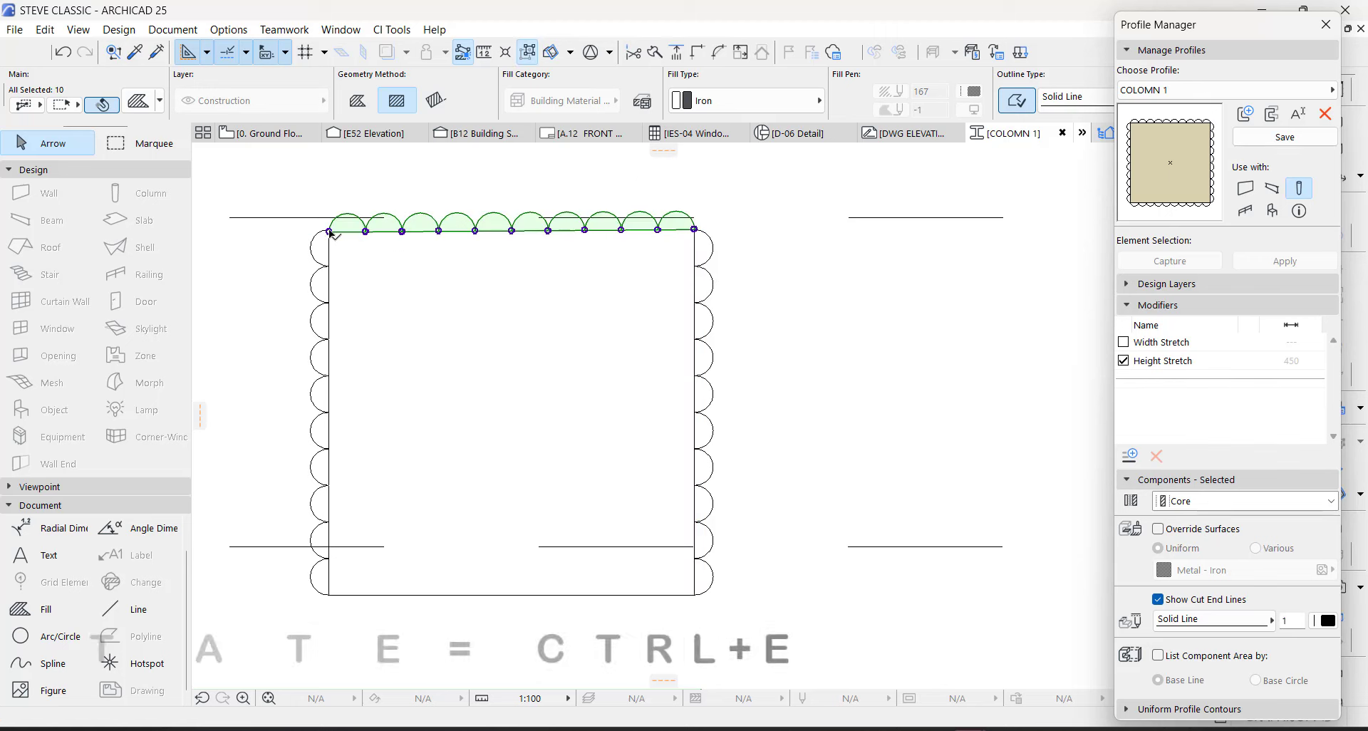
# Step: Mirror a copy of the top row to the square's bottom side and move it so its end meets the lower right corner
pyautogui.hotkey('ctrl', 'm')
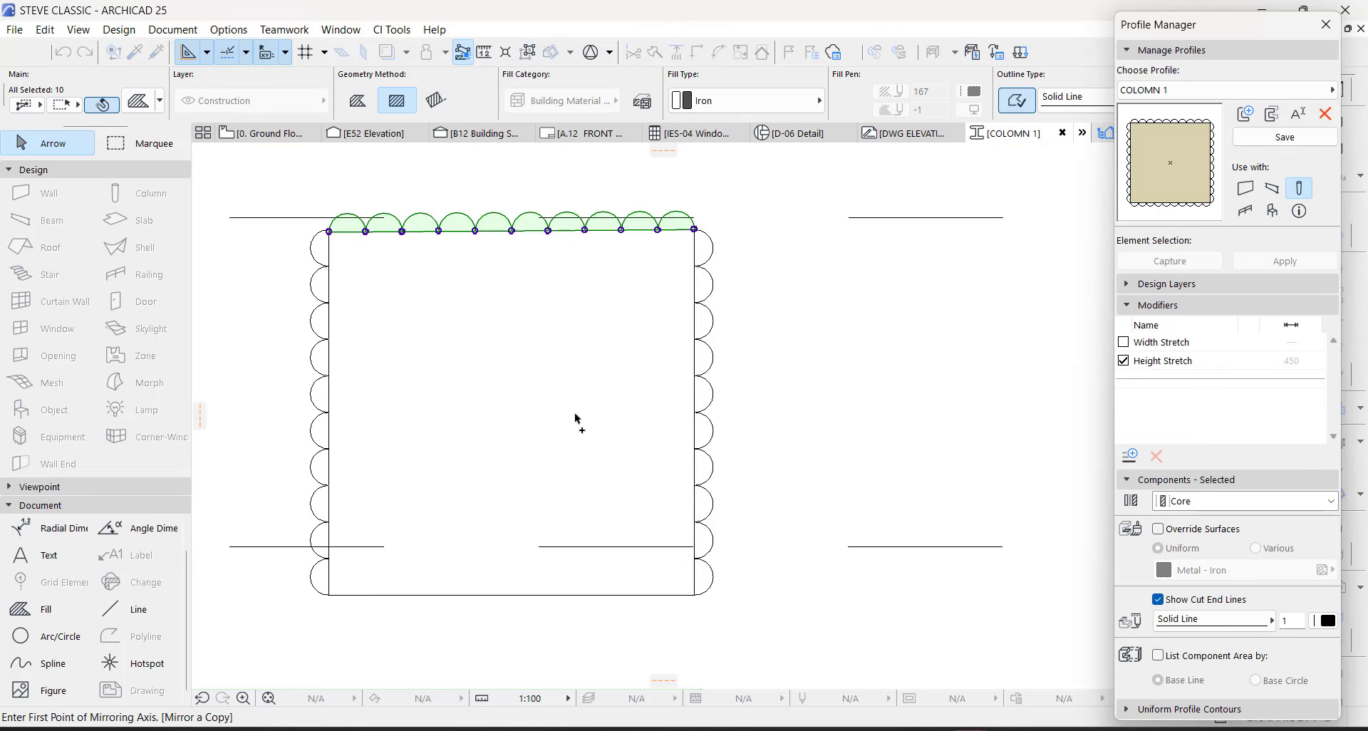
pyautogui.click(576, 415)
pyautogui.click(825, 408)
pyautogui.scroll(3, 732, 599)
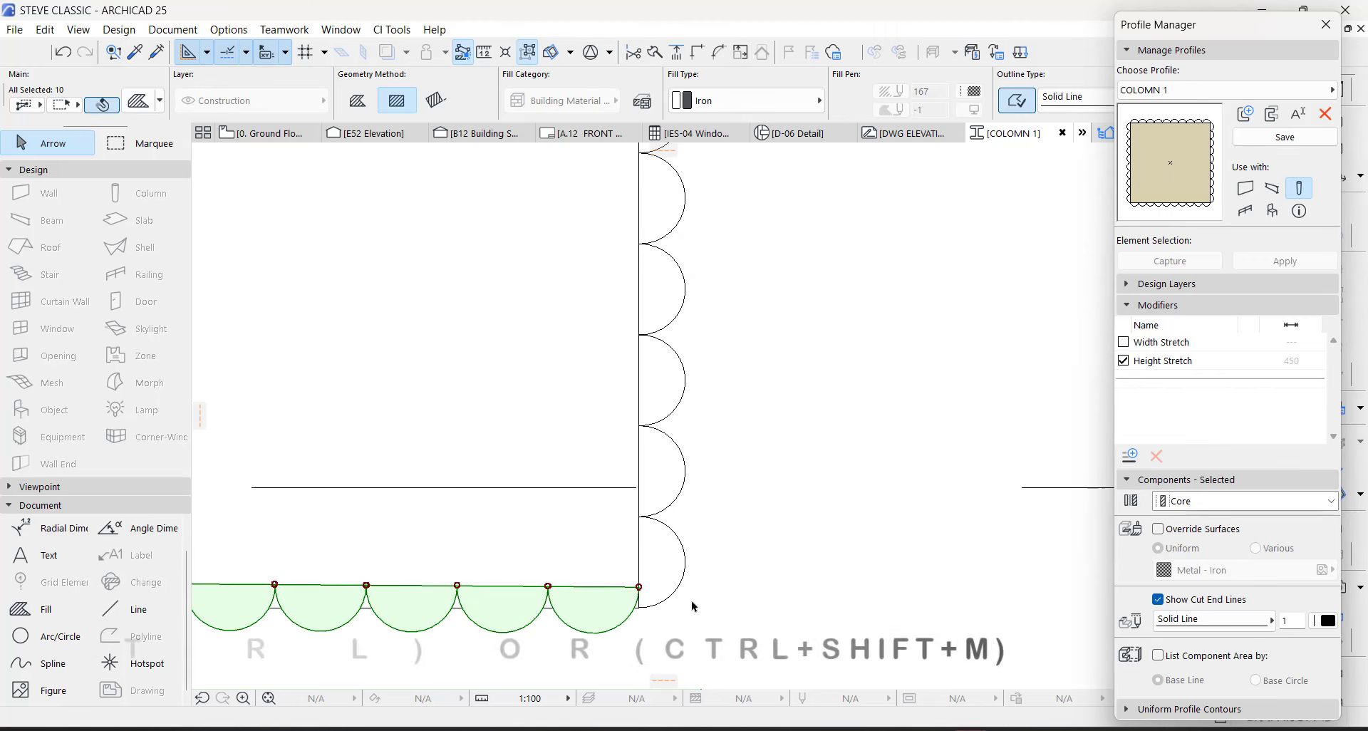
pyautogui.hotkey('ctrl', 'm')
pyautogui.press('ctrl')
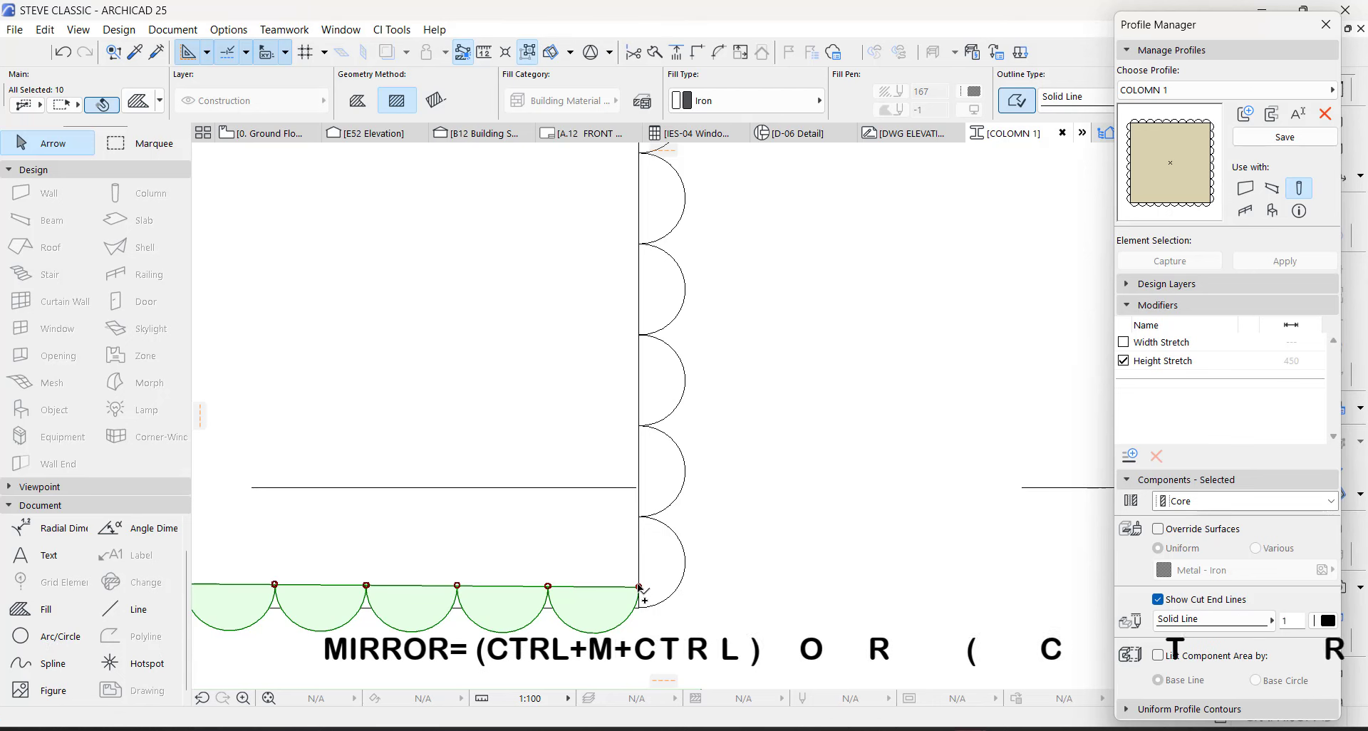
pyautogui.moveTo(639, 586); pyautogui.dragTo(640, 607)
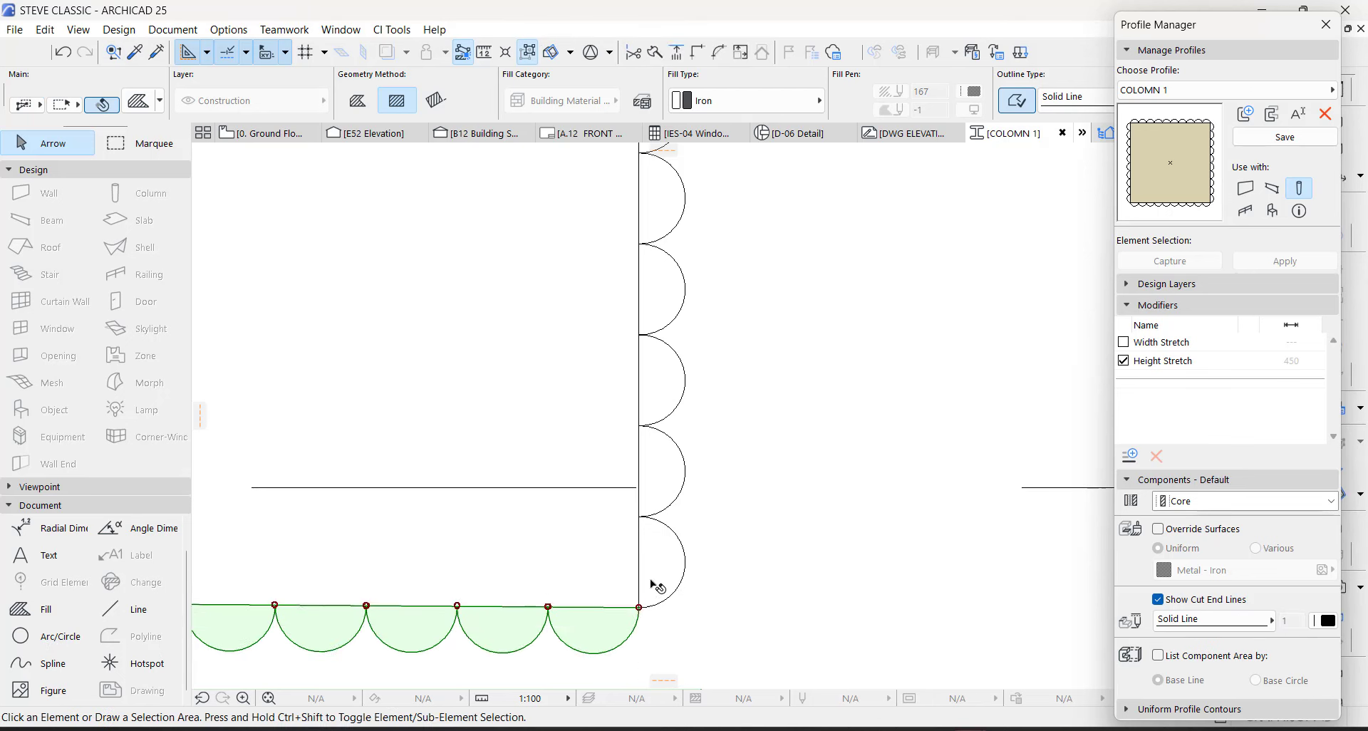
pyautogui.press('Escape')
pyautogui.scroll(-5, 657, 587)
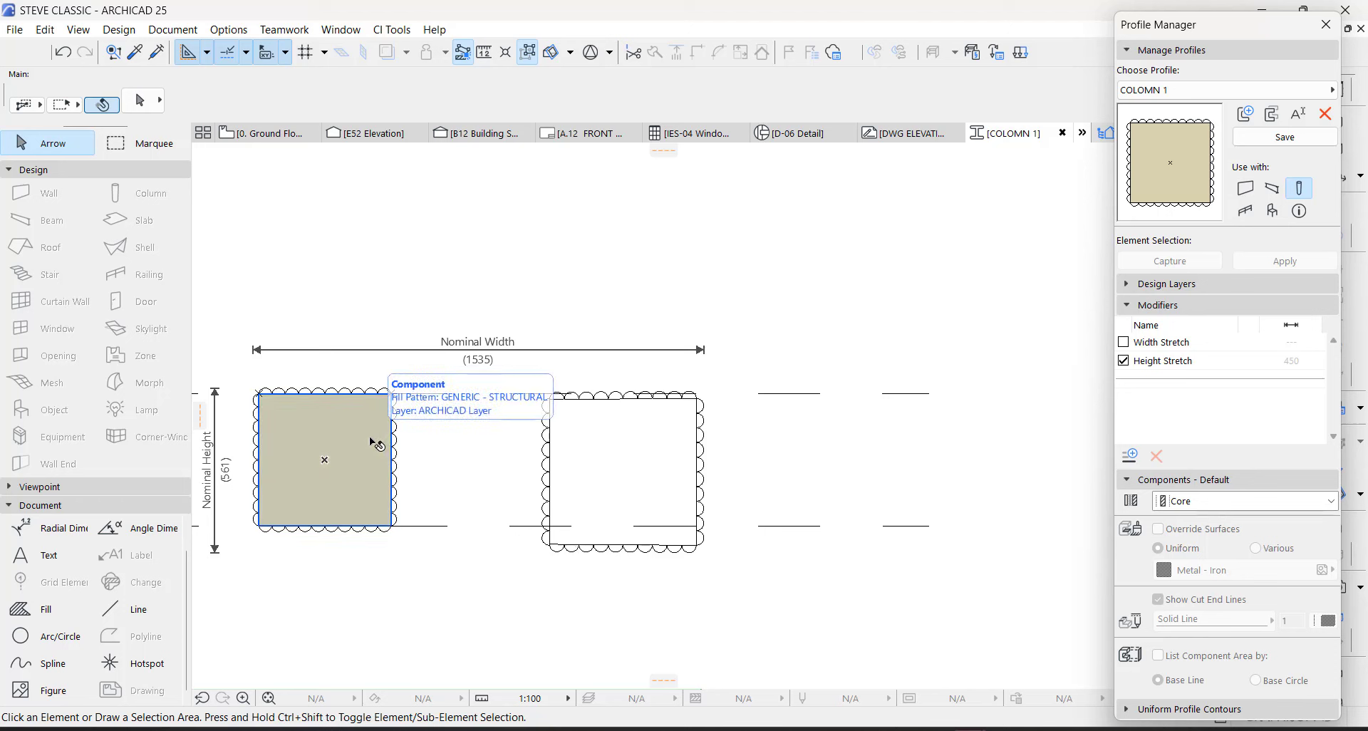
pyautogui.scroll(6, 833, 380)
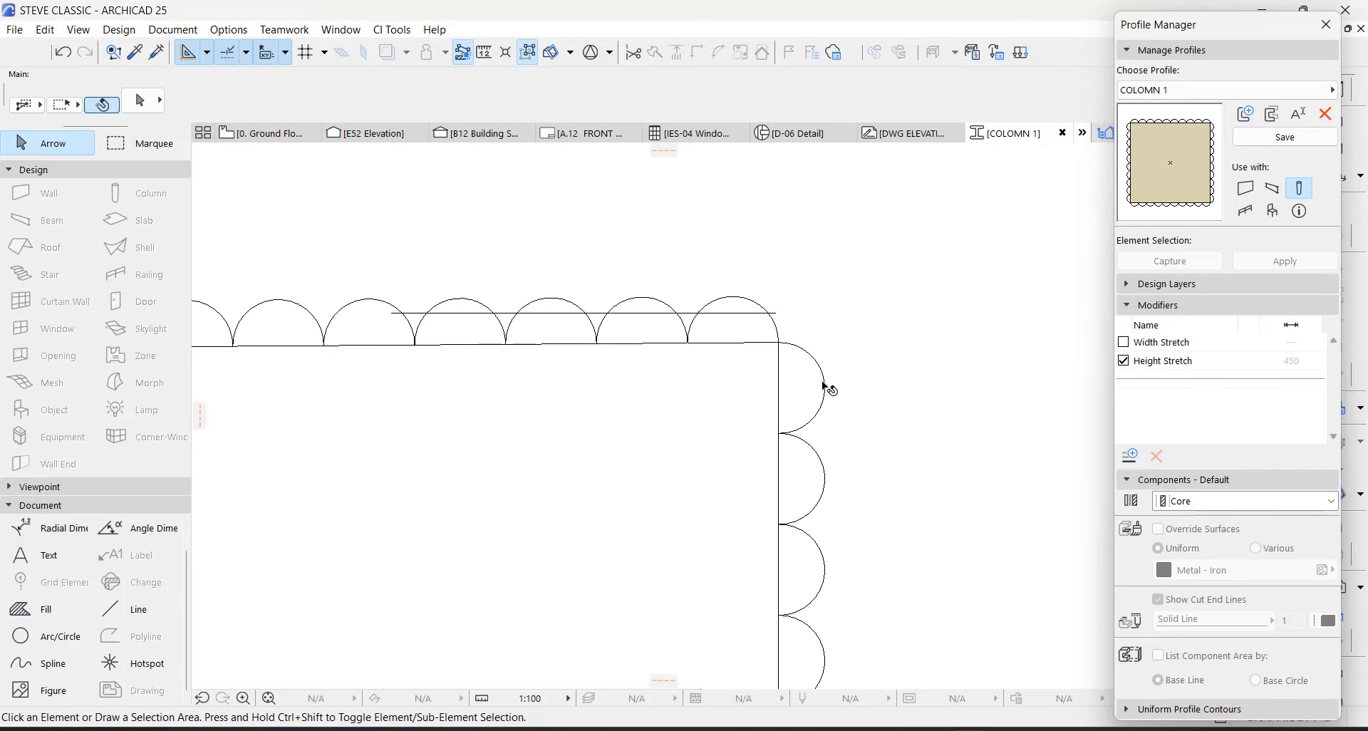
pyautogui.click(824, 387)
pyautogui.click(825, 387)
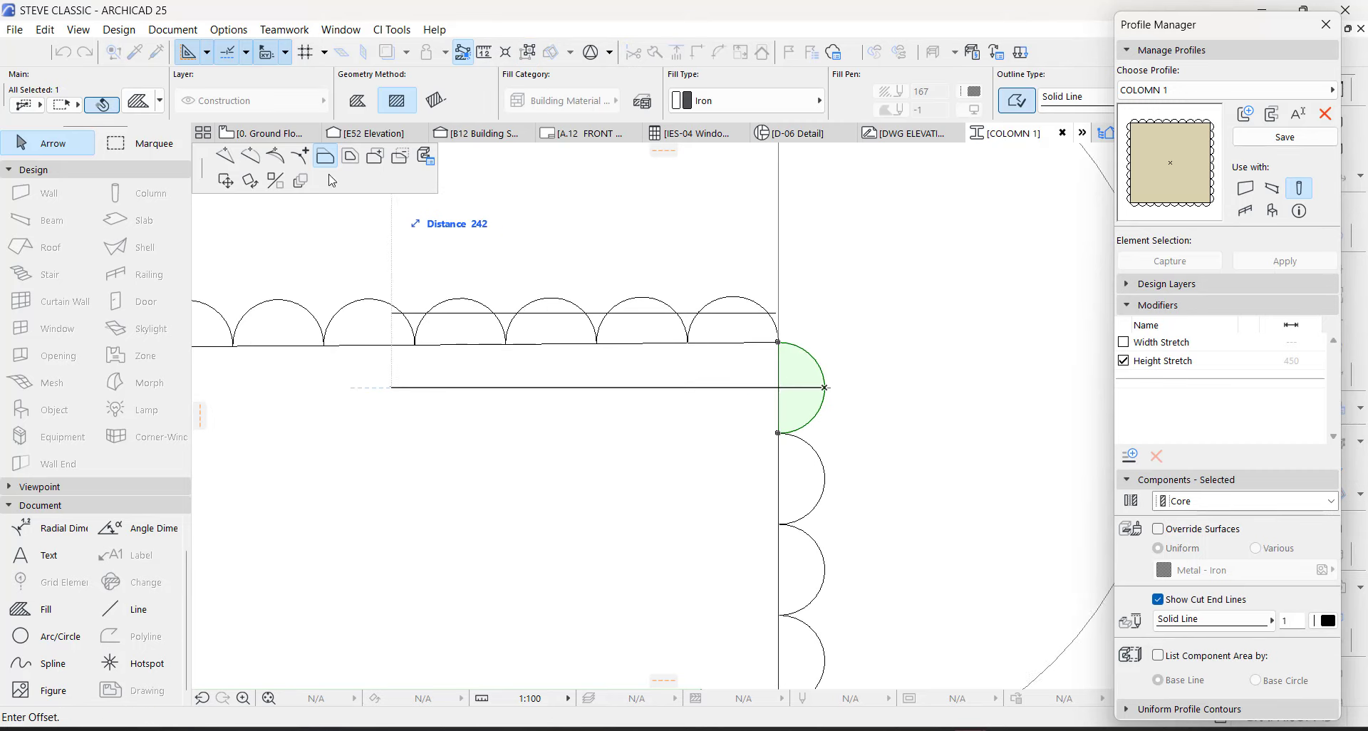
pyautogui.click(255, 154)
pyautogui.click(819, 382)
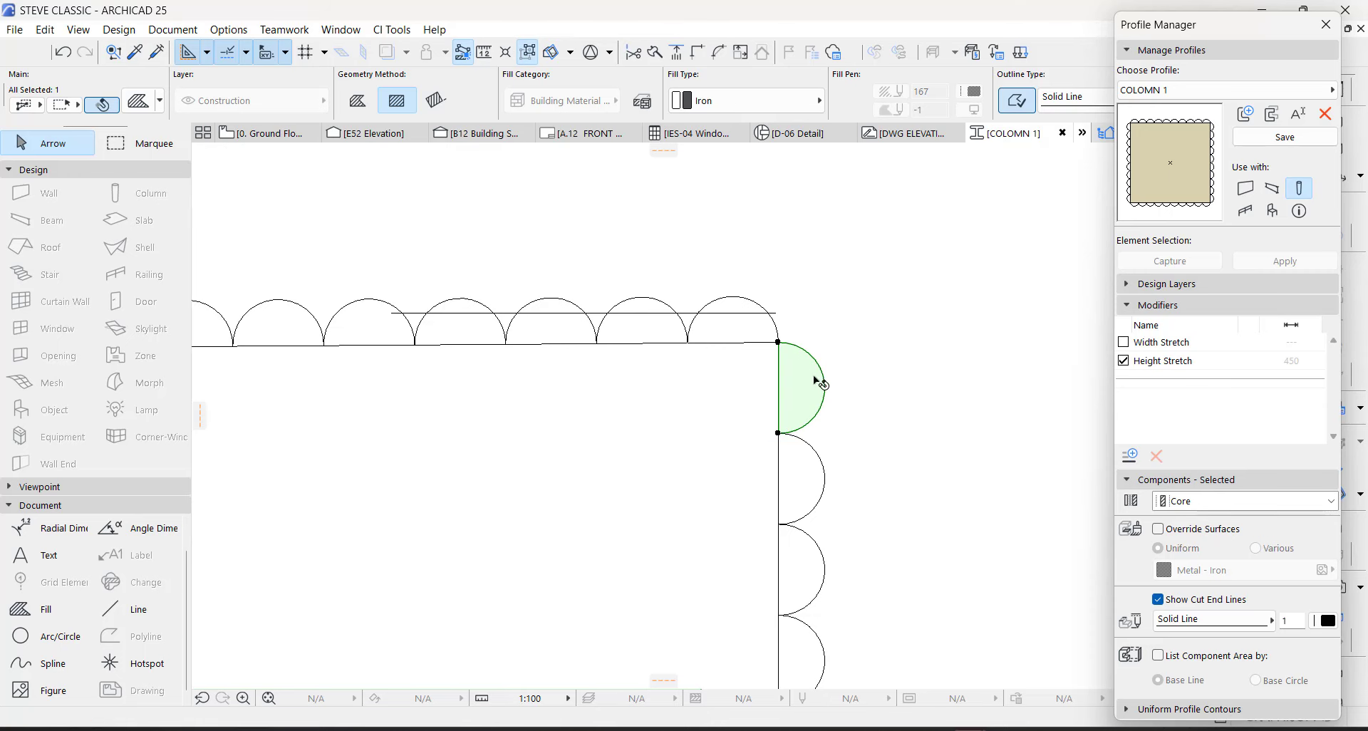
pyautogui.scroll(2, 819, 371)
pyautogui.click(895, 416)
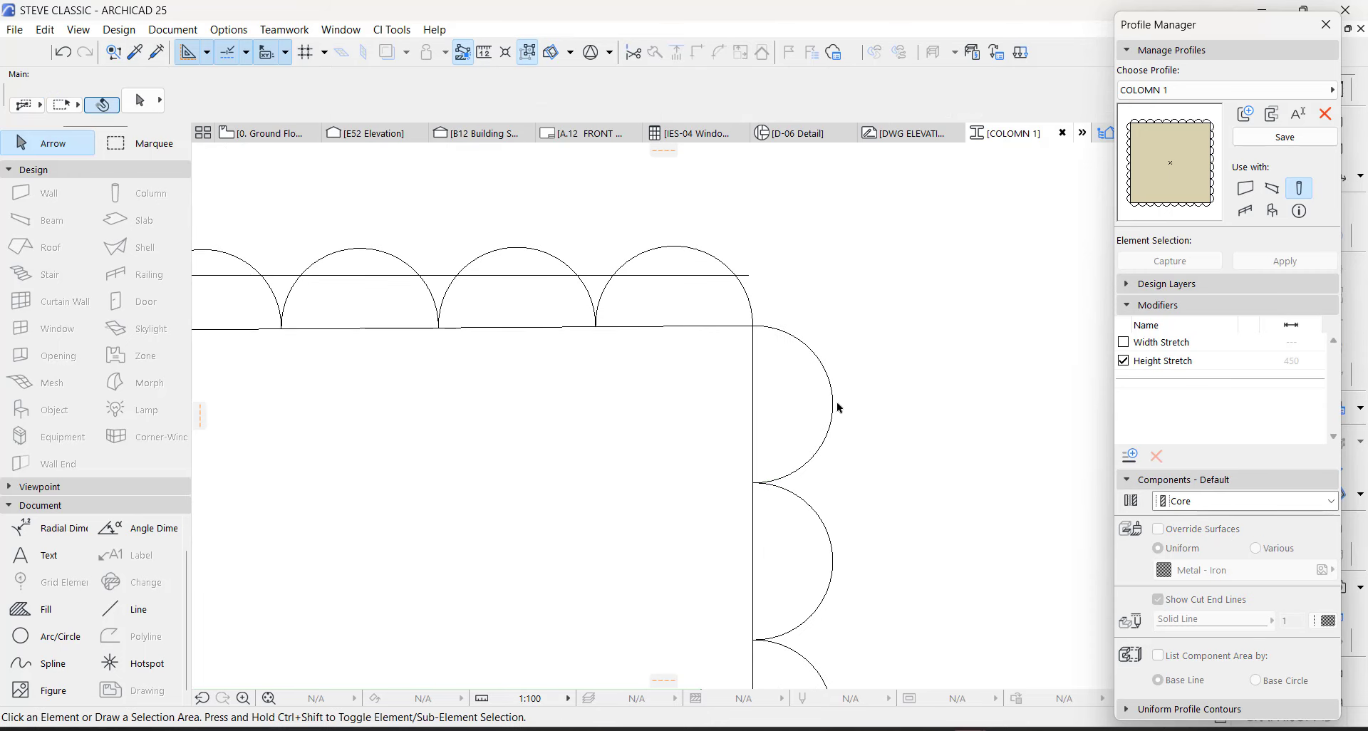
# Step: Draw a rectangular fill about 23 × 60 in the empty area beside the square's upper right corner
pyautogui.press('f')
pyautogui.click(910, 320)
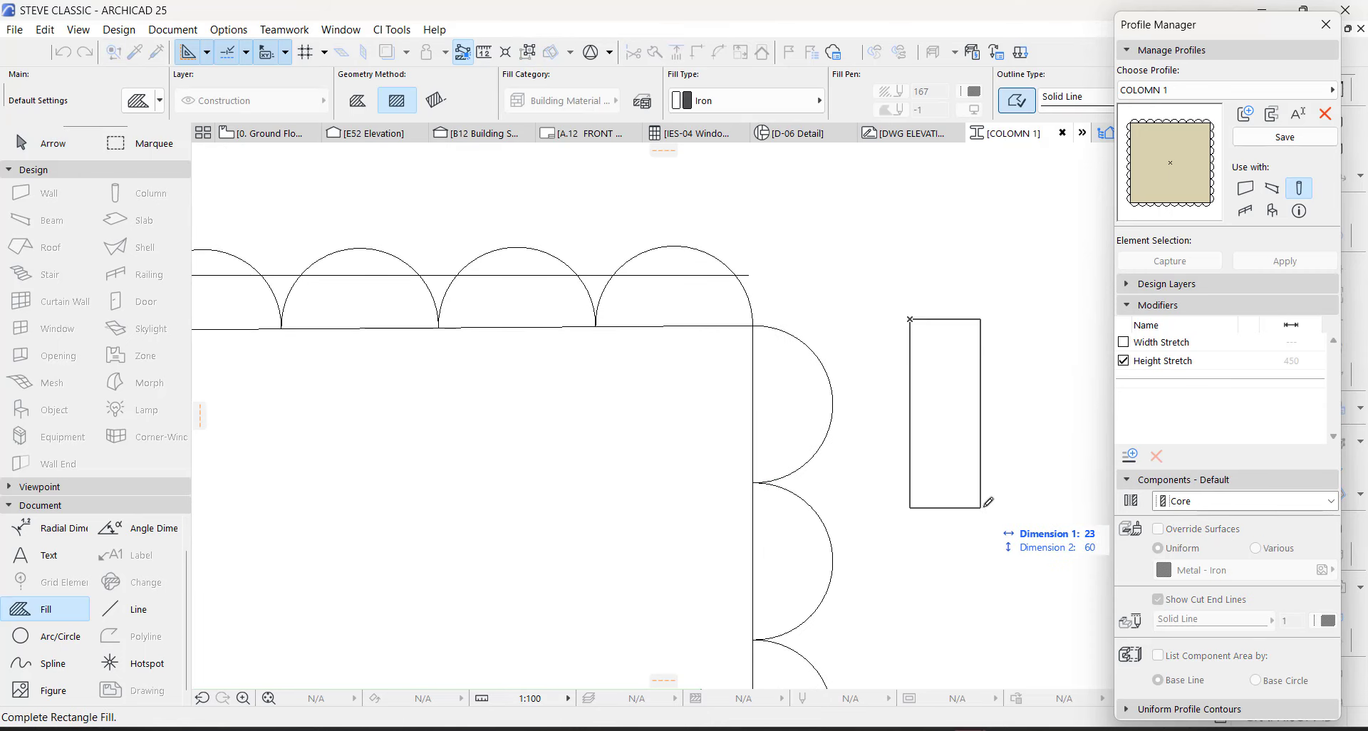
pyautogui.click(985, 507)
pyautogui.press('a')
# Step: Insert two nodes on the new rectangle's right edge and curve the segment between them inward to form a concave flute
pyautogui.click(983, 422)
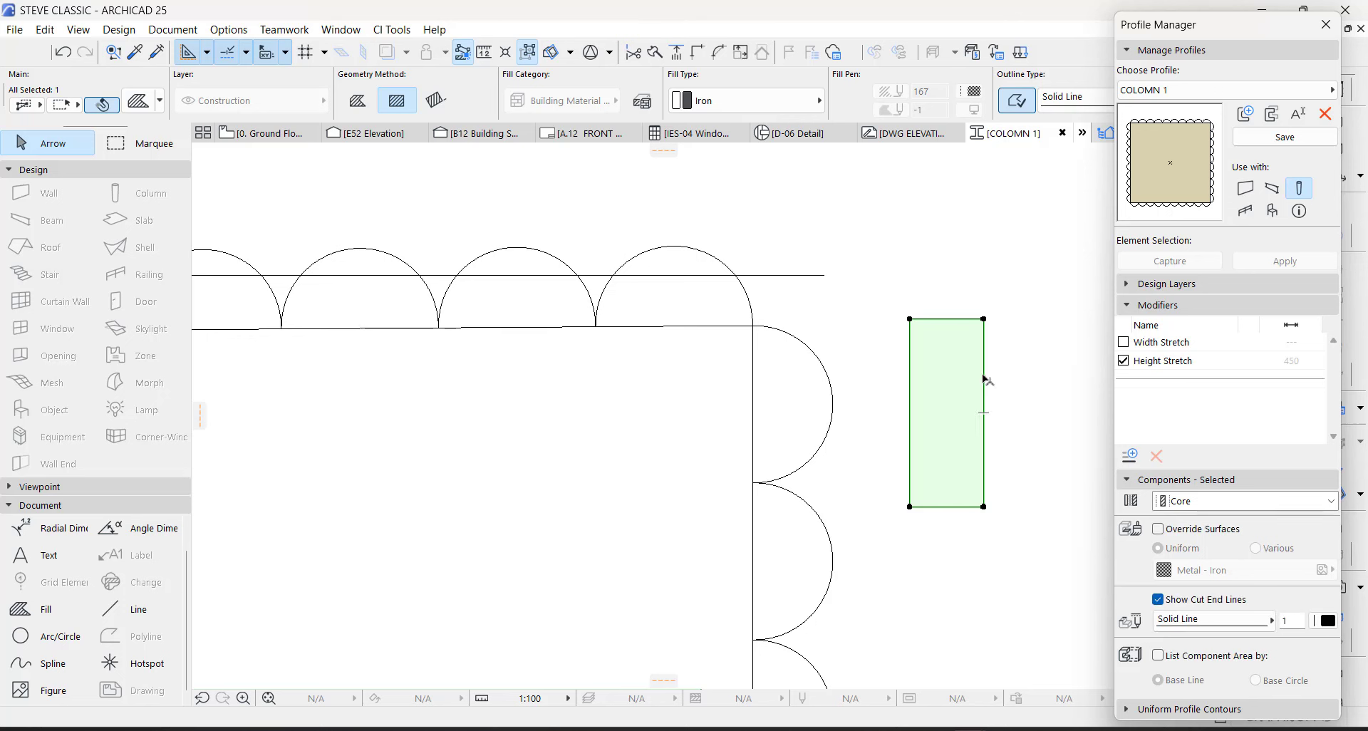
pyautogui.click(986, 380)
pyautogui.click(225, 155)
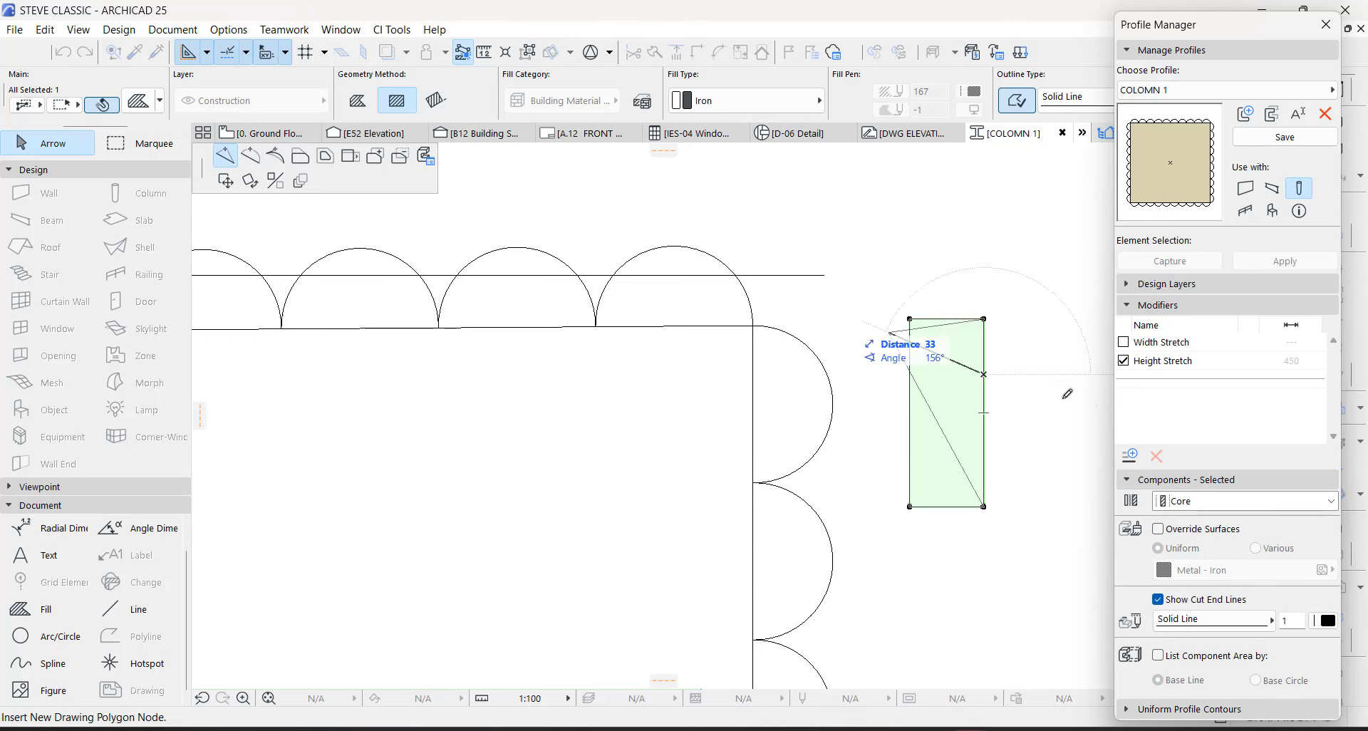
pyautogui.click(984, 439)
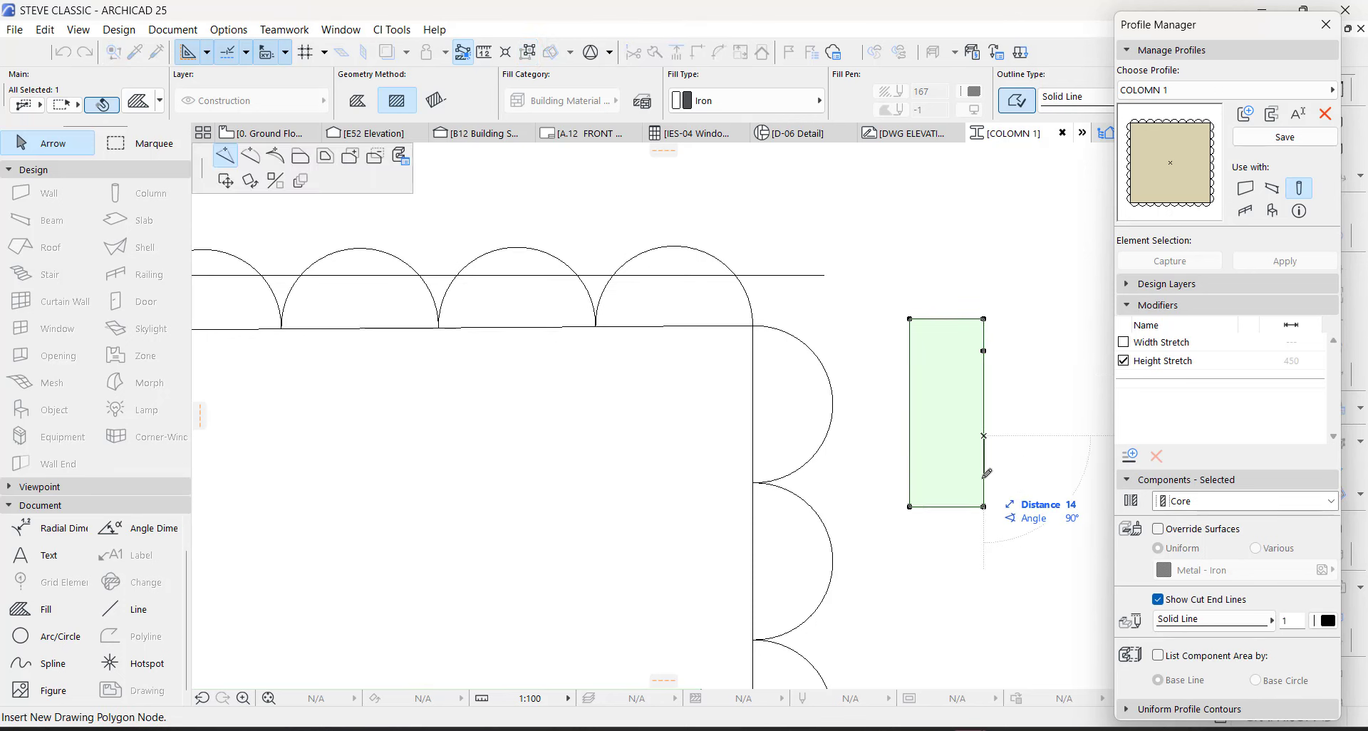
pyautogui.press('Escape')
pyautogui.click(983, 414)
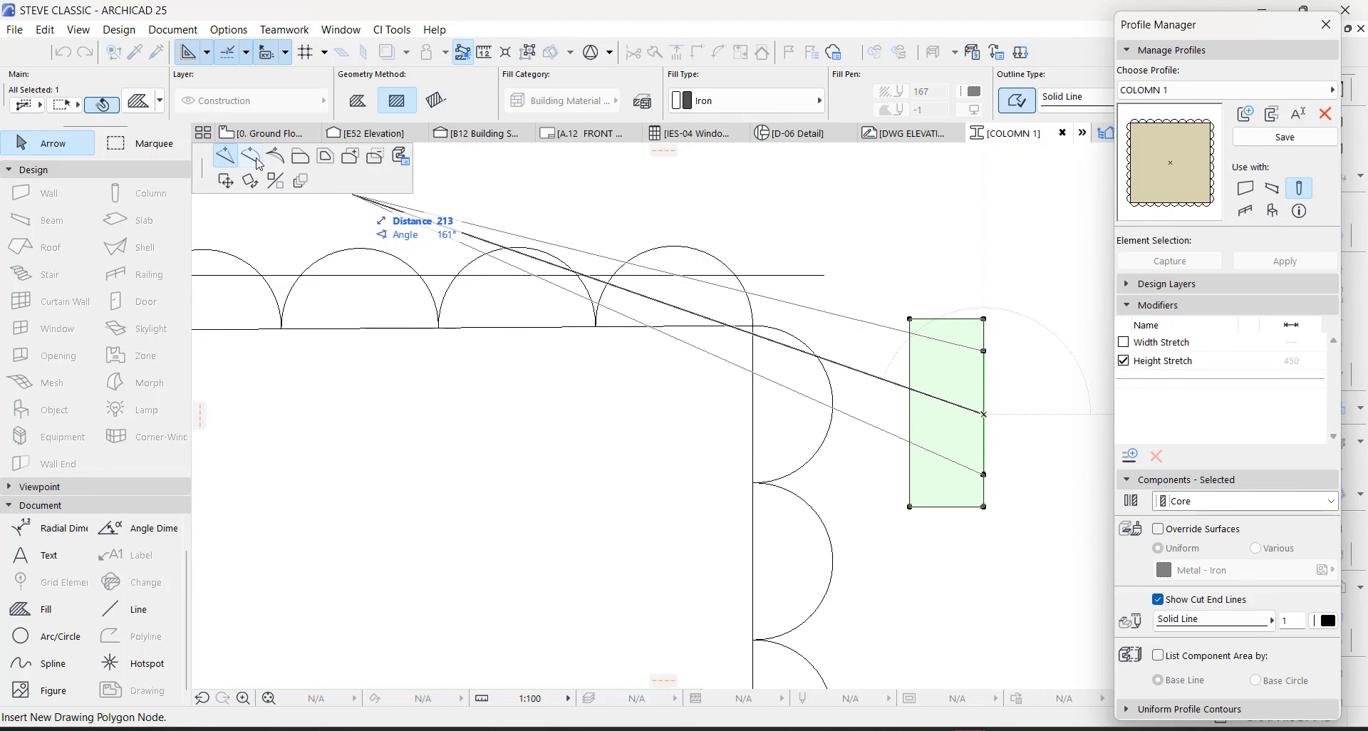
pyautogui.click(260, 159)
pyautogui.click(953, 422)
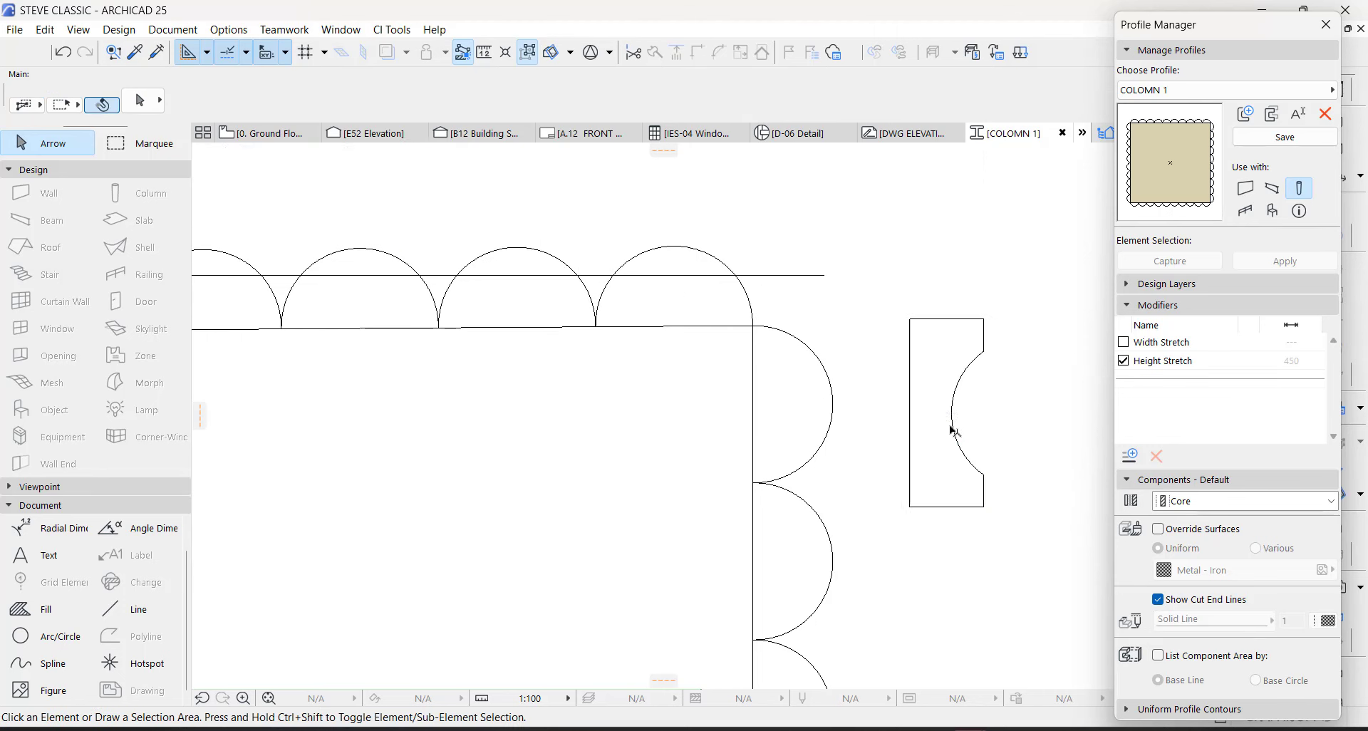
# Step: Move the concave flute fill to the square's upper right corner and resize it to a length of 50
pyautogui.click(943, 453)
pyautogui.moveTo(910, 320); pyautogui.dragTo(753, 326)
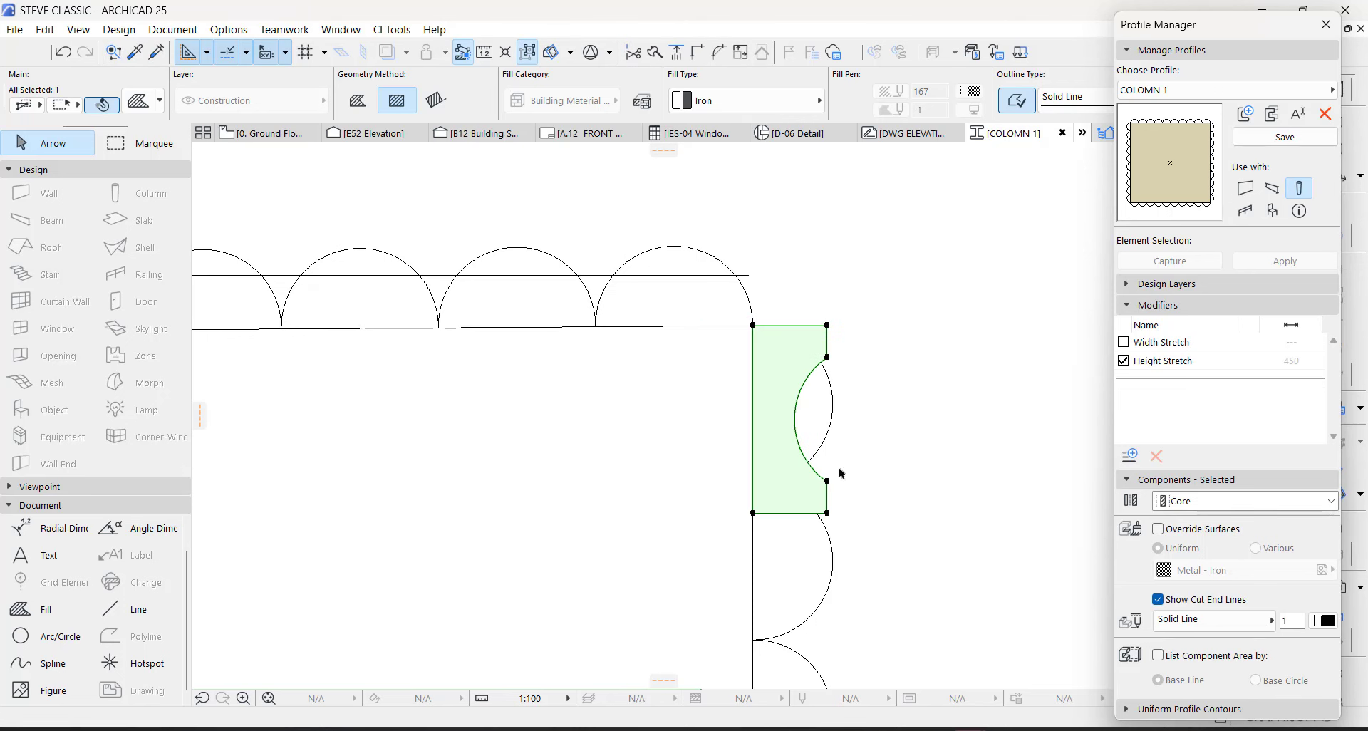
pyautogui.click(697, 53)
pyautogui.click(754, 402)
pyautogui.click(753, 325)
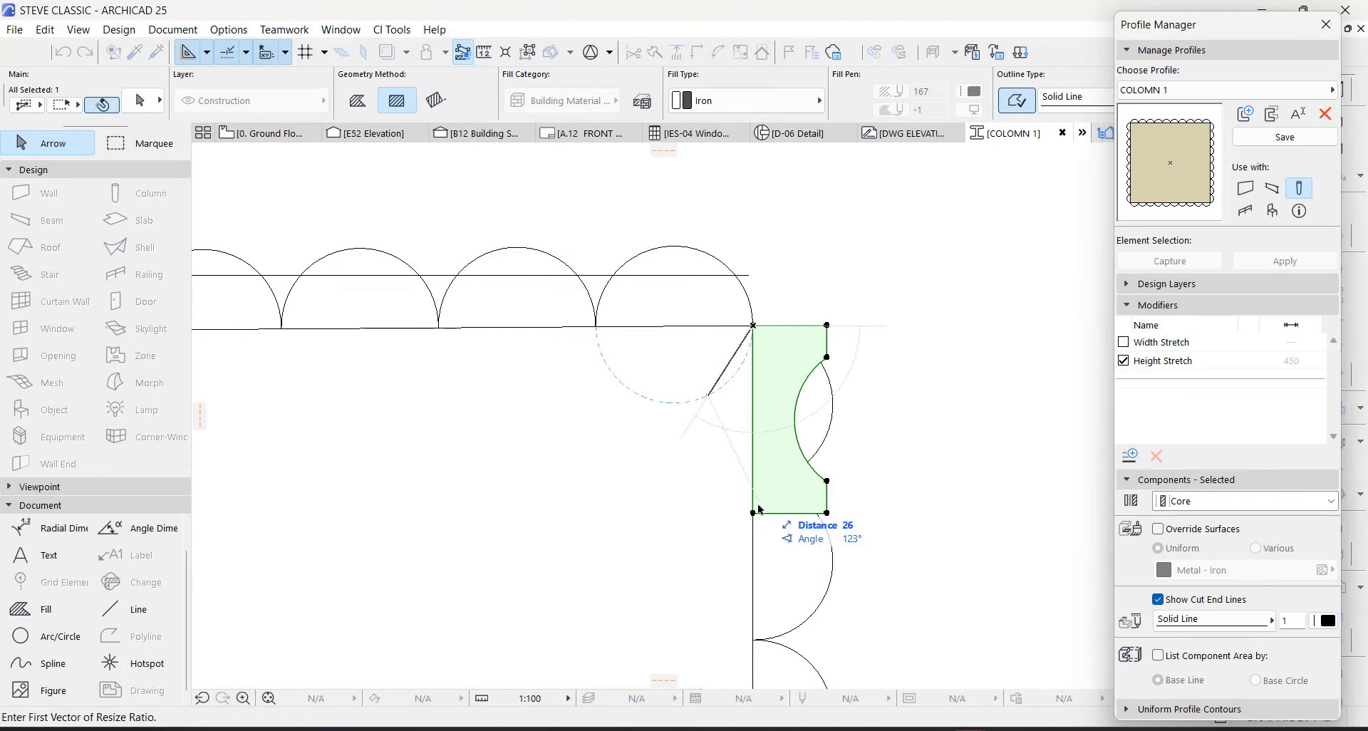
pyautogui.click(753, 514)
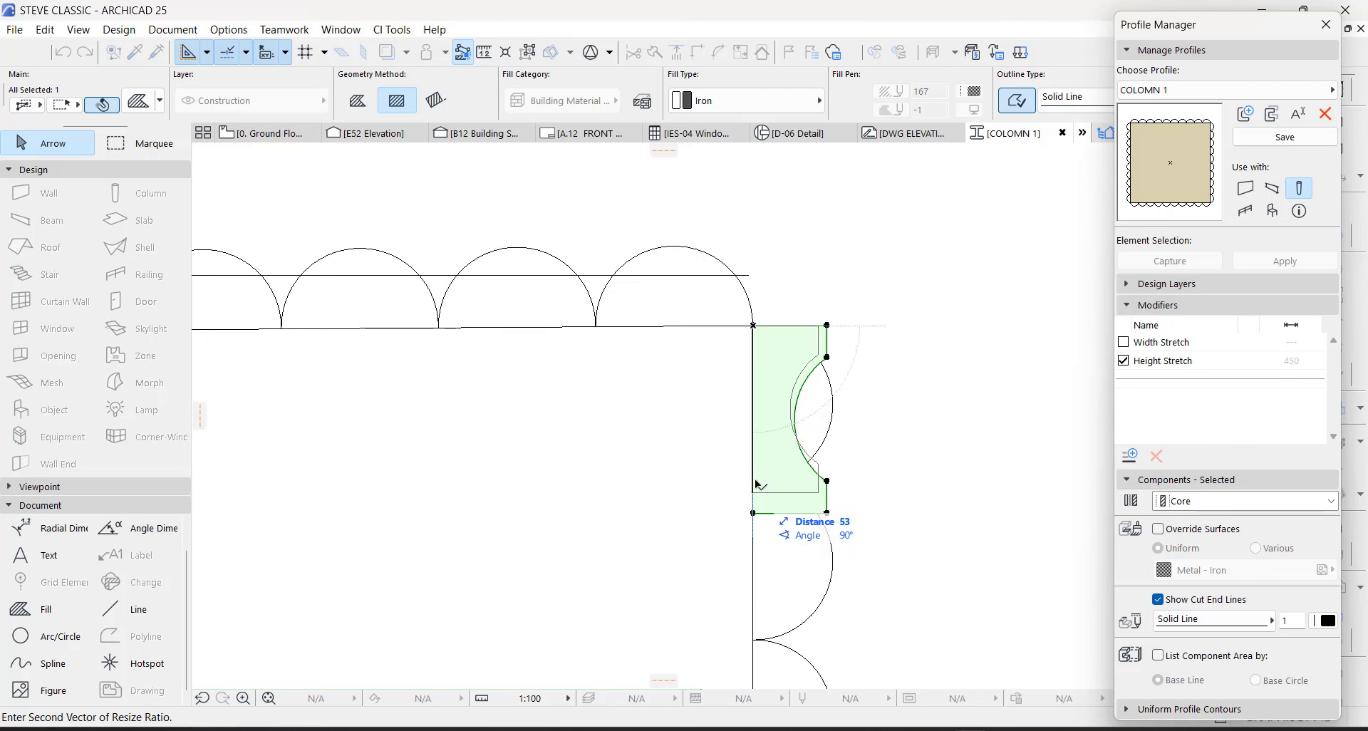
pyautogui.write('50')
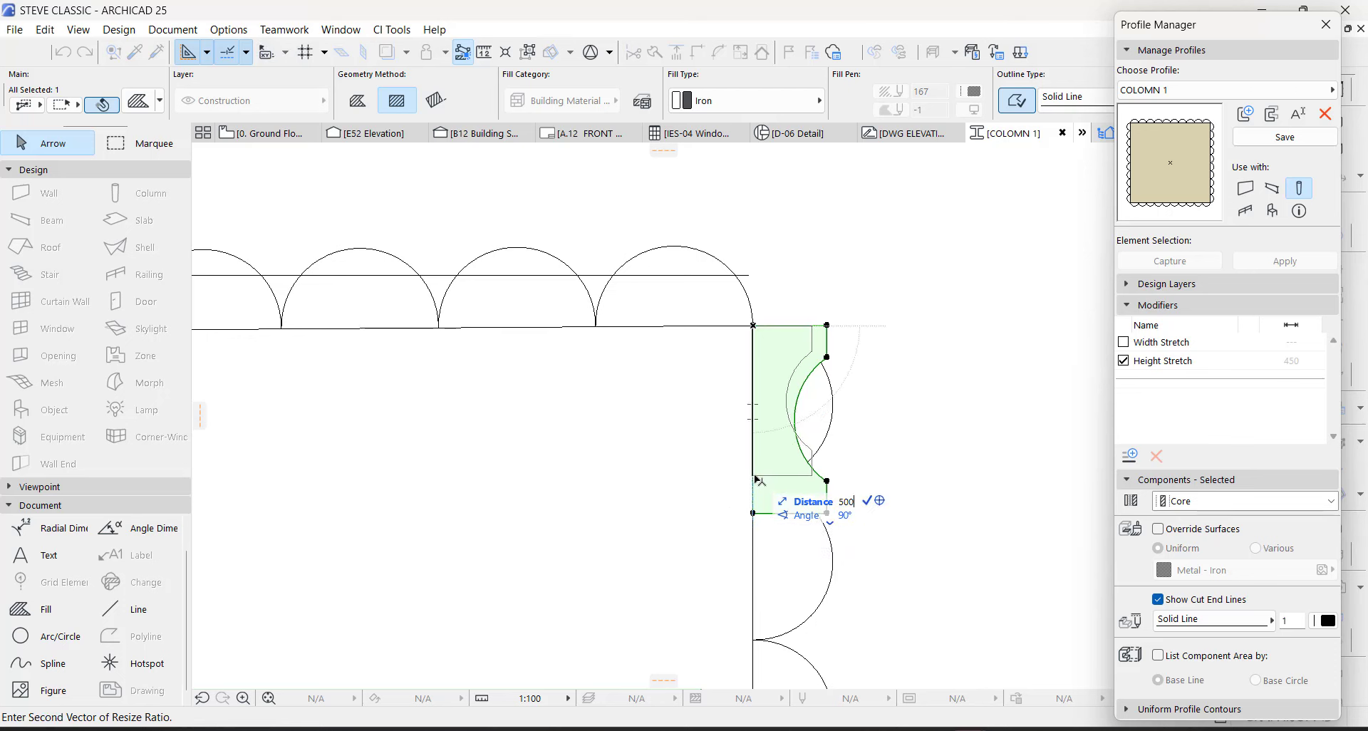
pyautogui.press('Return')
# Step: Delete all the semicircular fills along the square's right edge, keeping the concave flute
pyautogui.click(834, 422)
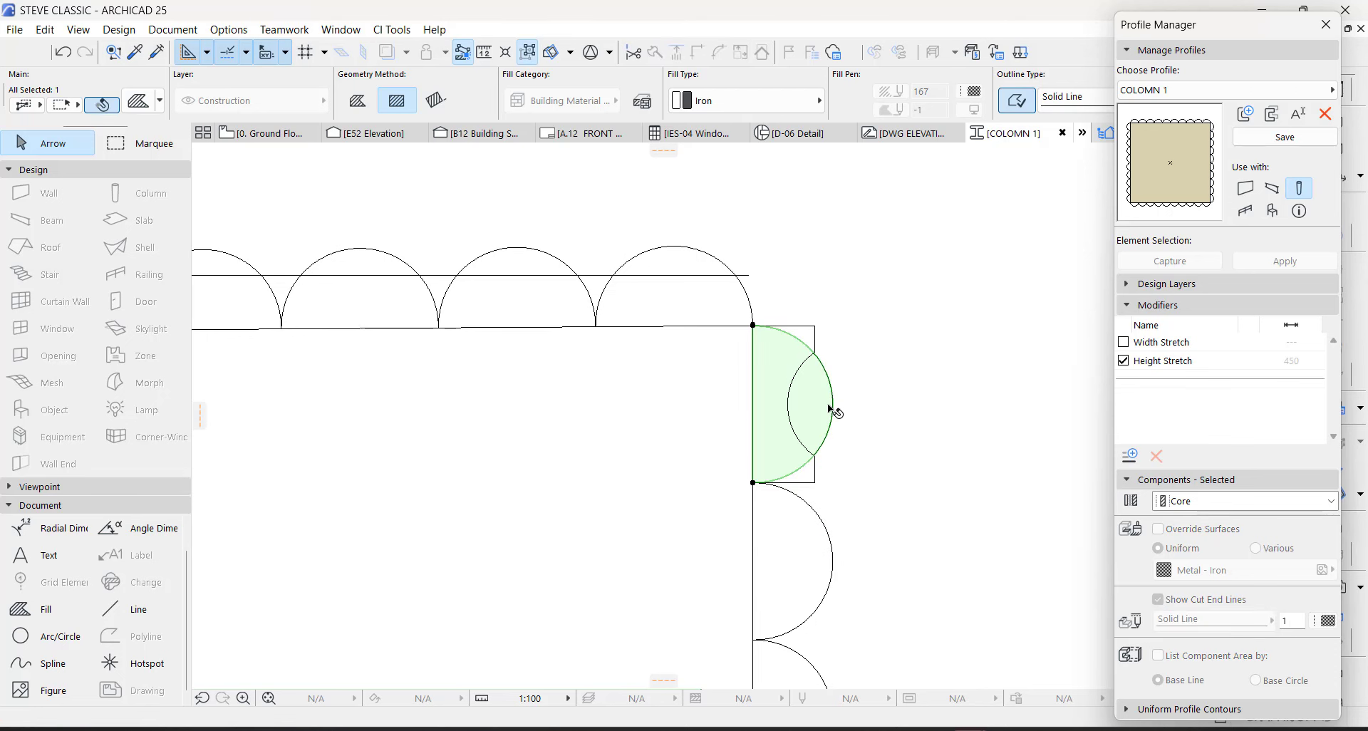
pyautogui.scroll(-5, 819, 370)
pyautogui.keyDown('shift'); pyautogui.click(814, 391); pyautogui.keyUp('shift')
pyautogui.keyDown('shift'); pyautogui.click(812, 426); pyautogui.keyUp('shift')
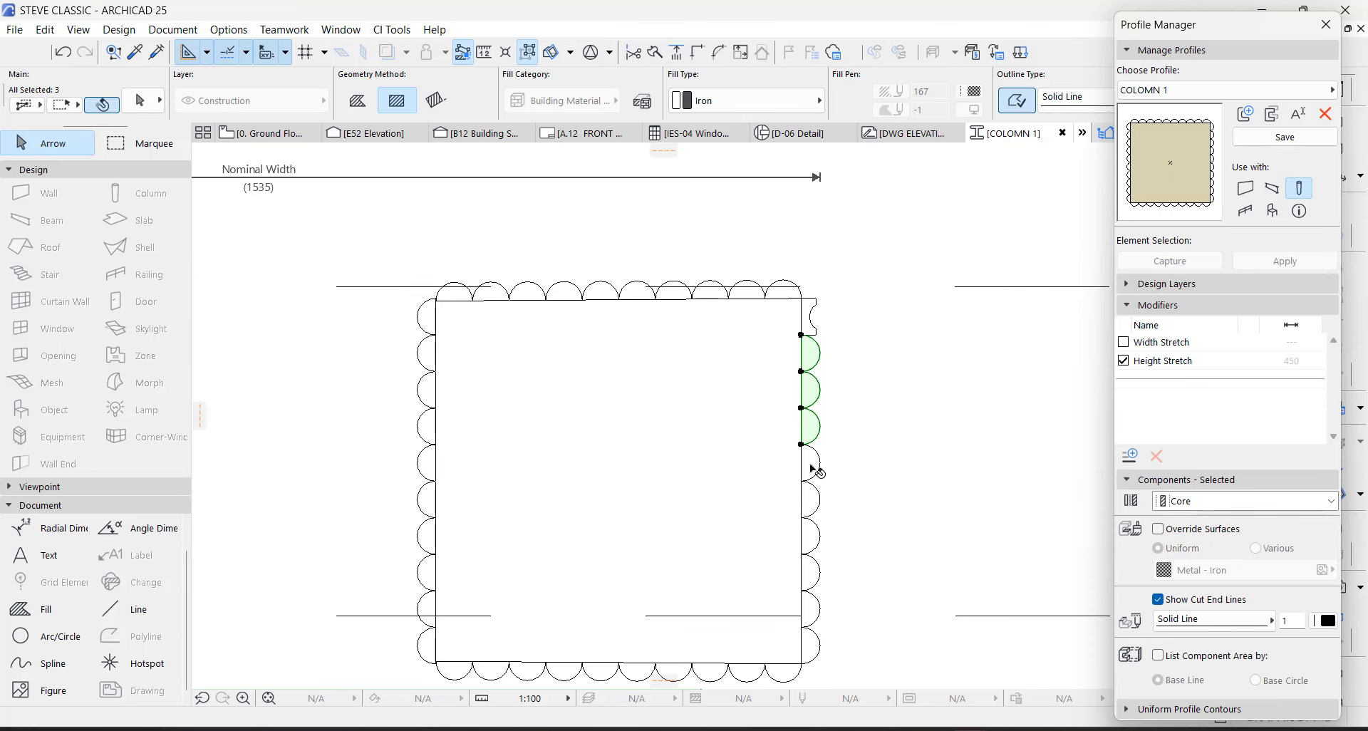
pyautogui.keyDown('shift'); pyautogui.click(812, 463); pyautogui.keyUp('shift')
pyautogui.keyDown('shift'); pyautogui.click(813, 500); pyautogui.keyUp('shift')
pyautogui.keyDown('shift'); pyautogui.click(813, 537); pyautogui.keyUp('shift')
pyautogui.keyDown('shift'); pyautogui.click(812, 574); pyautogui.keyUp('shift')
pyautogui.keyDown('shift'); pyautogui.click(813, 610); pyautogui.keyUp('shift')
pyautogui.keyDown('shift'); pyautogui.click(812, 647); pyautogui.keyUp('shift')
pyautogui.press('Delete')
# Step: Multiply the concave flute down the square's full right edge with the Spread method at a spacing of 50
pyautogui.click(812, 333)
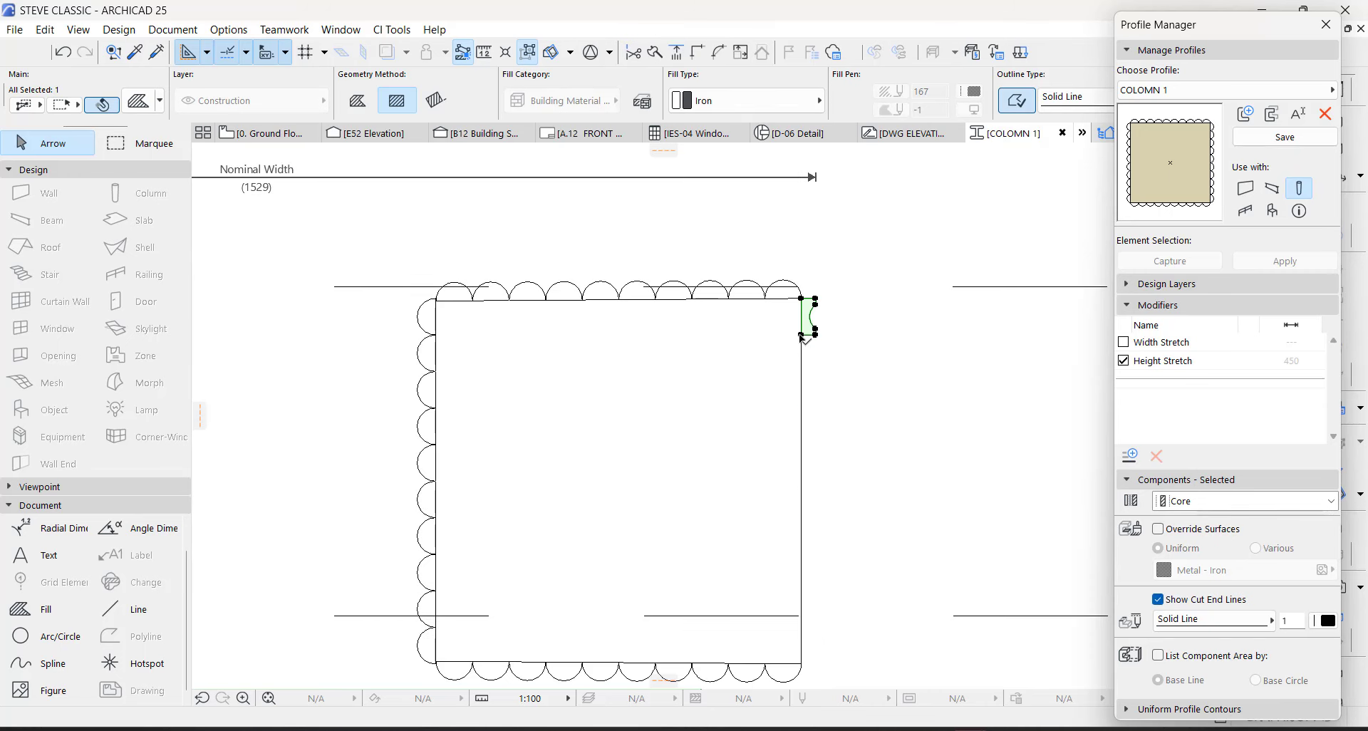
pyautogui.click(803, 306)
pyautogui.click(300, 181)
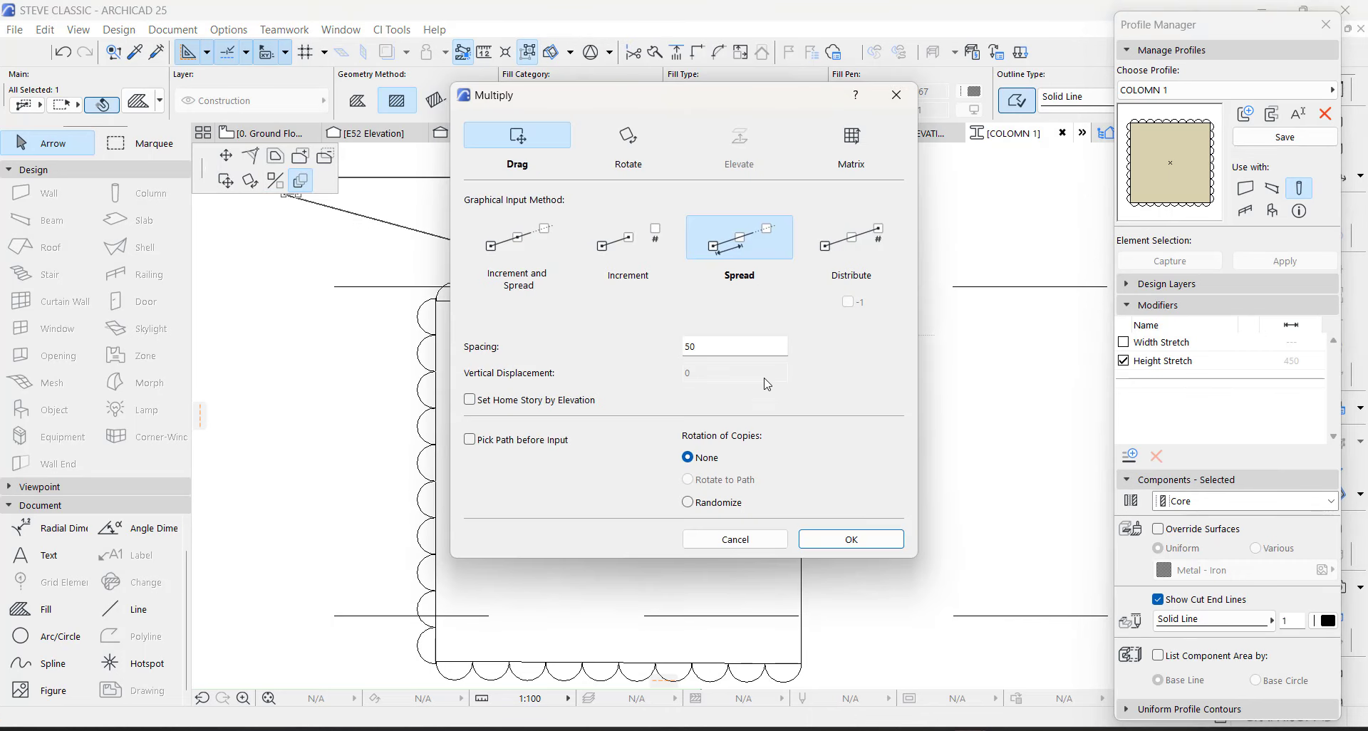
pyautogui.click(845, 540)
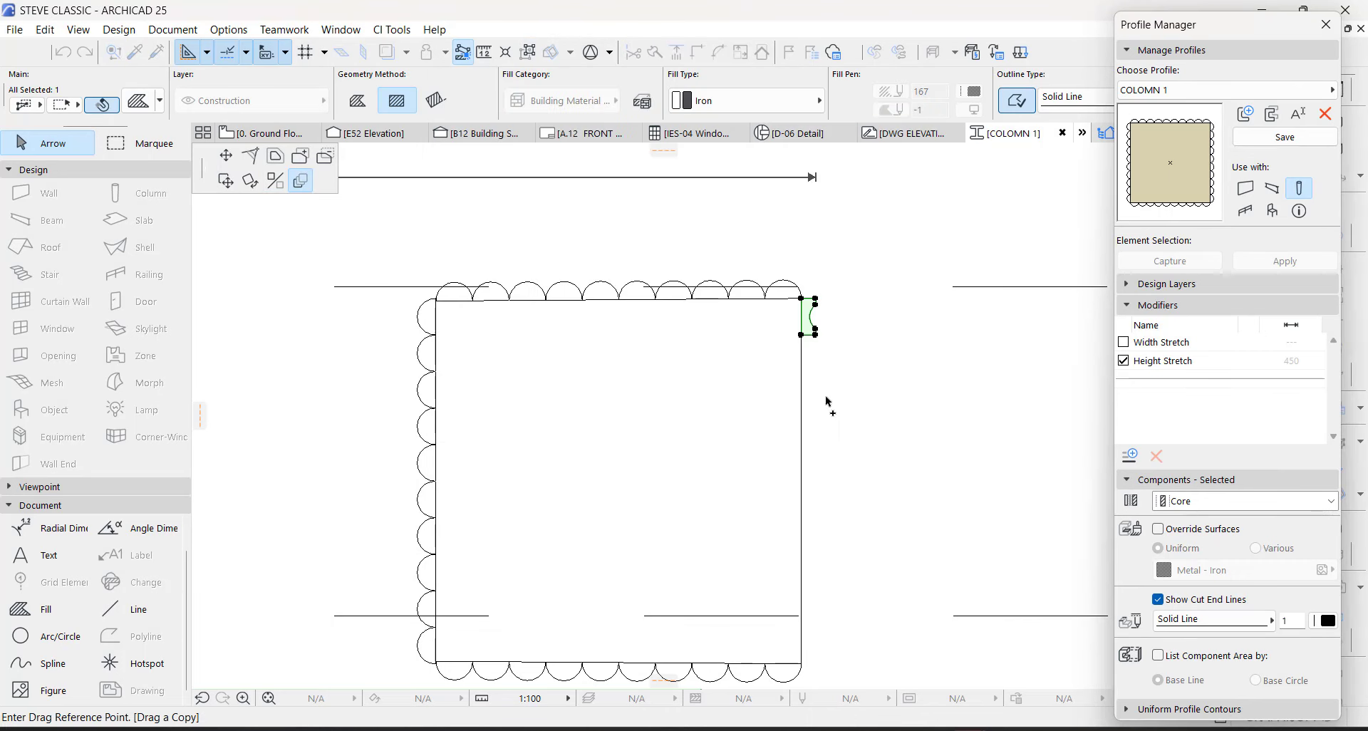
pyautogui.click(804, 335)
pyautogui.click(802, 664)
pyautogui.click(859, 585)
pyautogui.moveTo(858, 497); pyautogui.dragTo(850, 437, button='middle')
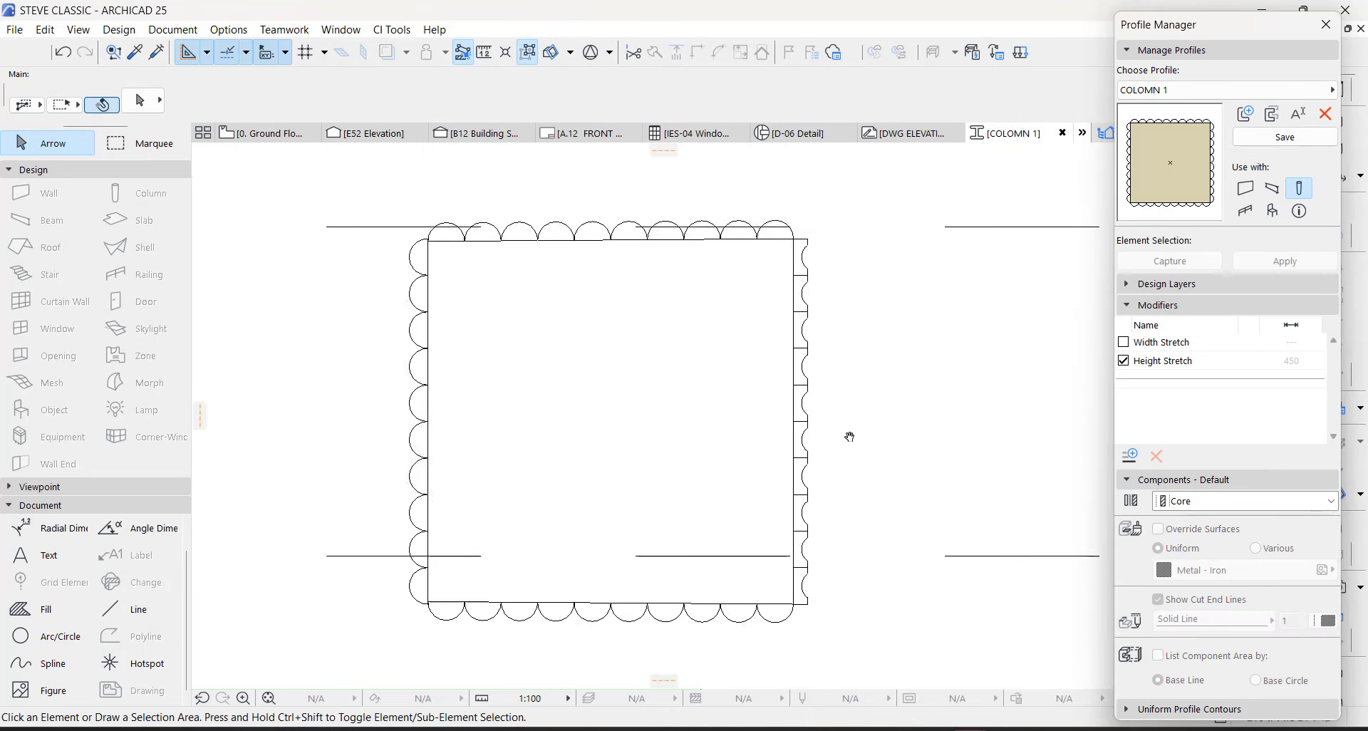
# Step: Delete the grouped semicircle rows on the square's bottom, left and top sides
pyautogui.click(775, 568)
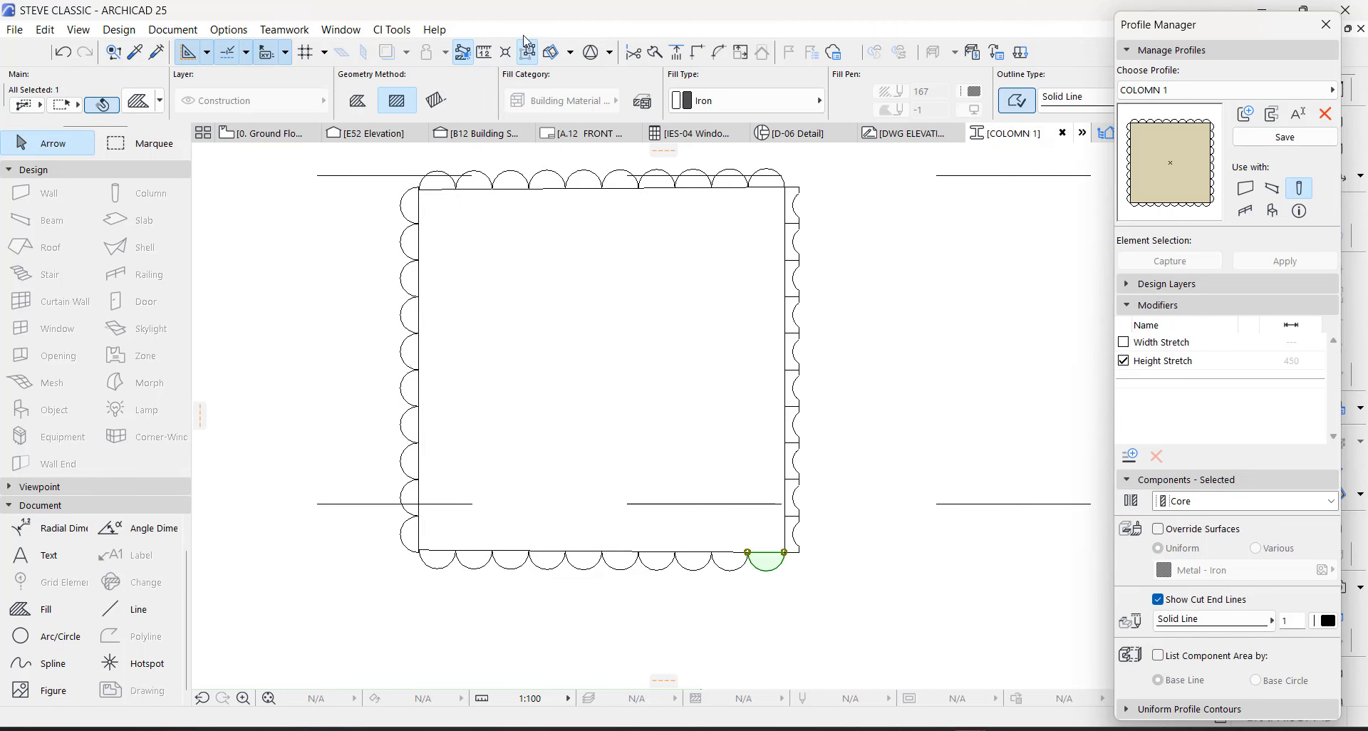
pyautogui.click(706, 567)
pyautogui.press('Delete')
pyautogui.click(410, 356)
pyautogui.keyDown('shift'); pyautogui.click(495, 184); pyautogui.keyUp('shift')
pyautogui.press('Delete')
# Step: Copy the ten concave flutes of the right row to the square's left edge and mirror them to face outward
pyautogui.click(793, 205)
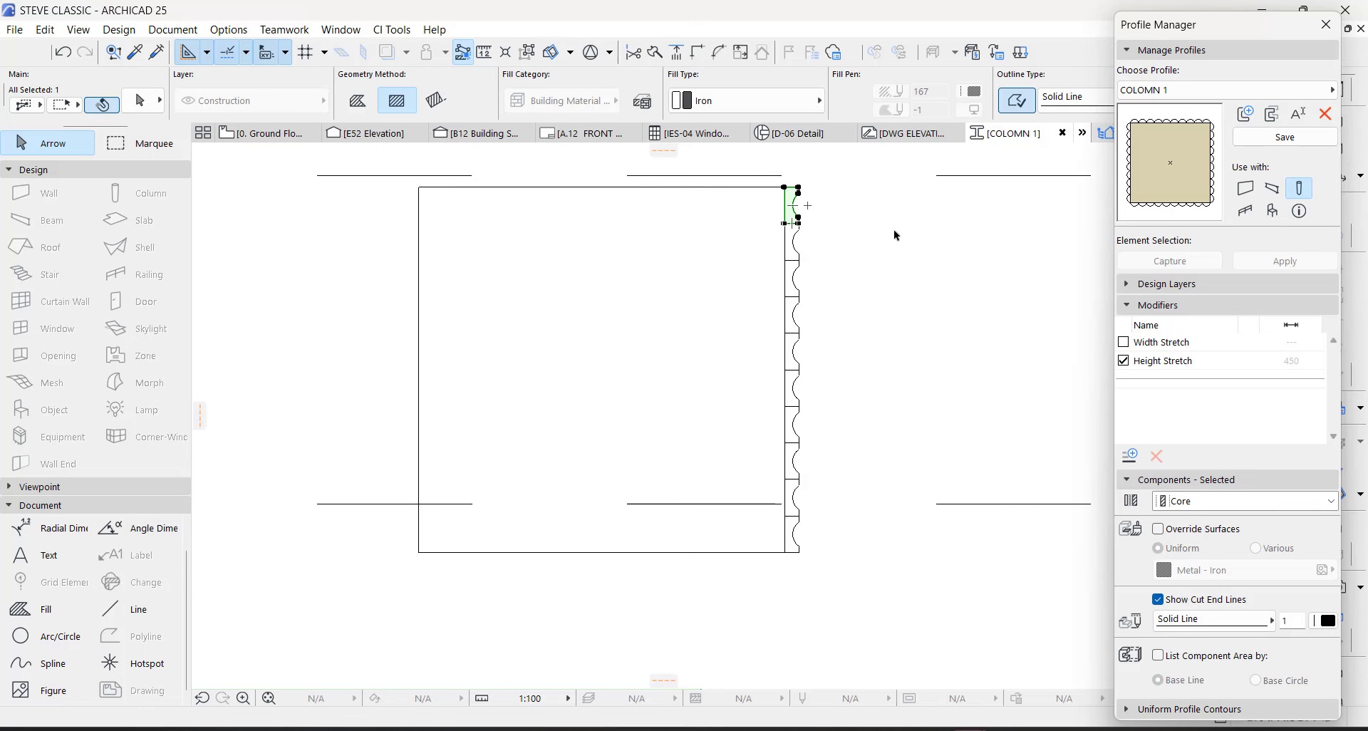
pyautogui.moveTo(893, 218); pyautogui.dragTo(787, 519)
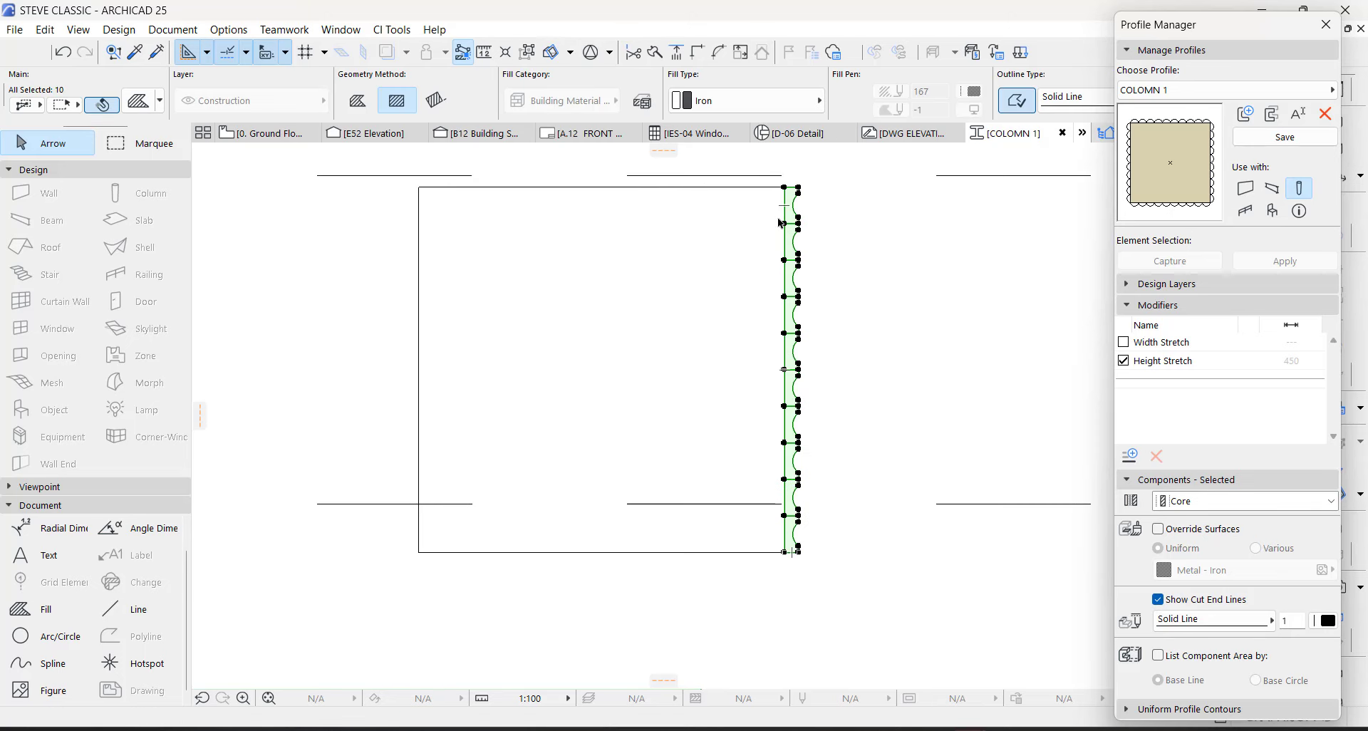
pyautogui.keyDown('ctrl'); pyautogui.moveTo(782, 223); pyautogui.dragTo(419, 188); pyautogui.keyUp('ctrl')
pyautogui.hotkey('ctrl', 'm')
pyautogui.click(419, 188)
pyautogui.click(422, 205)
# Step: Rotate a copy of the left flute row about the square's upper left corner and move it onto the top edge
pyautogui.hotkey('ctrl', 'e')
pyautogui.click(419, 187)
pyautogui.click(569, 187)
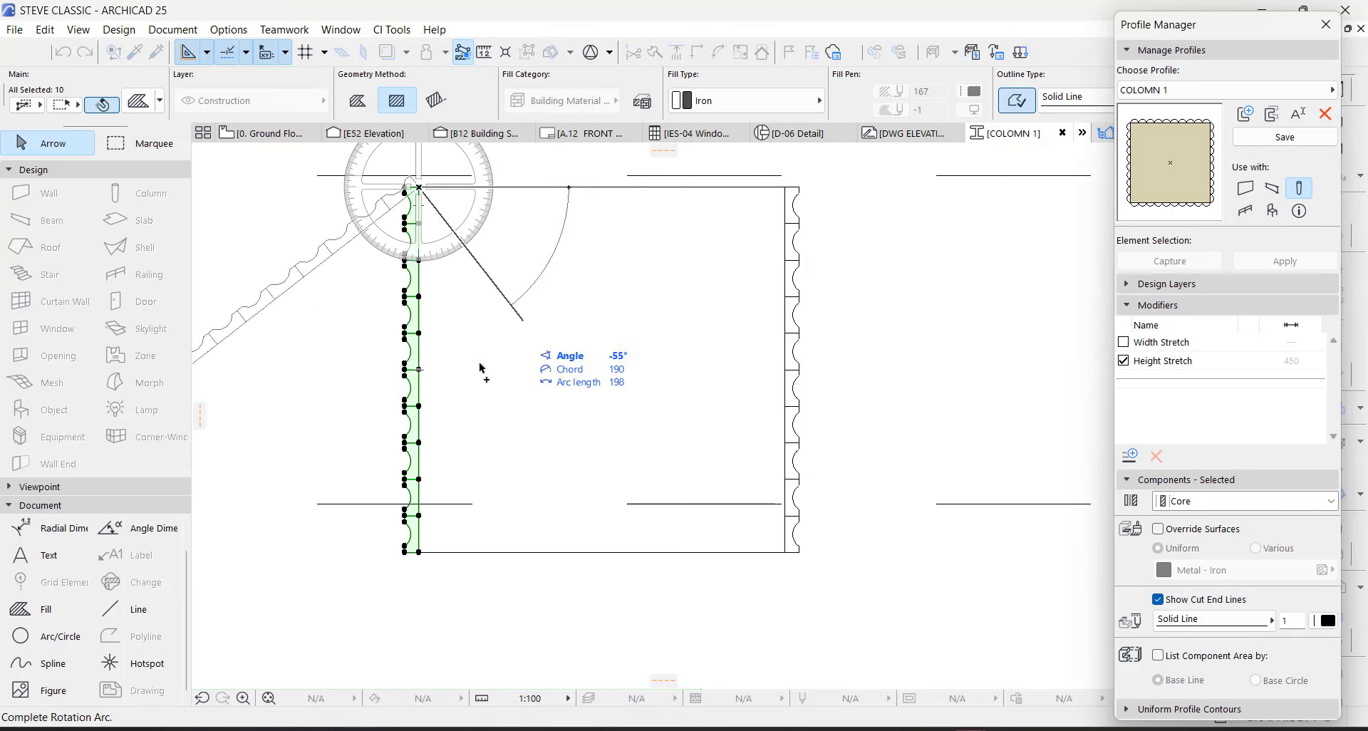
pyautogui.click(446, 256)
pyautogui.click(419, 187)
pyautogui.click(785, 188)
# Step: Mirror a copy of the top flute row across the square's horizontal centreline onto the bottom edge
pyautogui.hotkey('ctrl', 'alt', 'm')
pyautogui.click(574, 327)
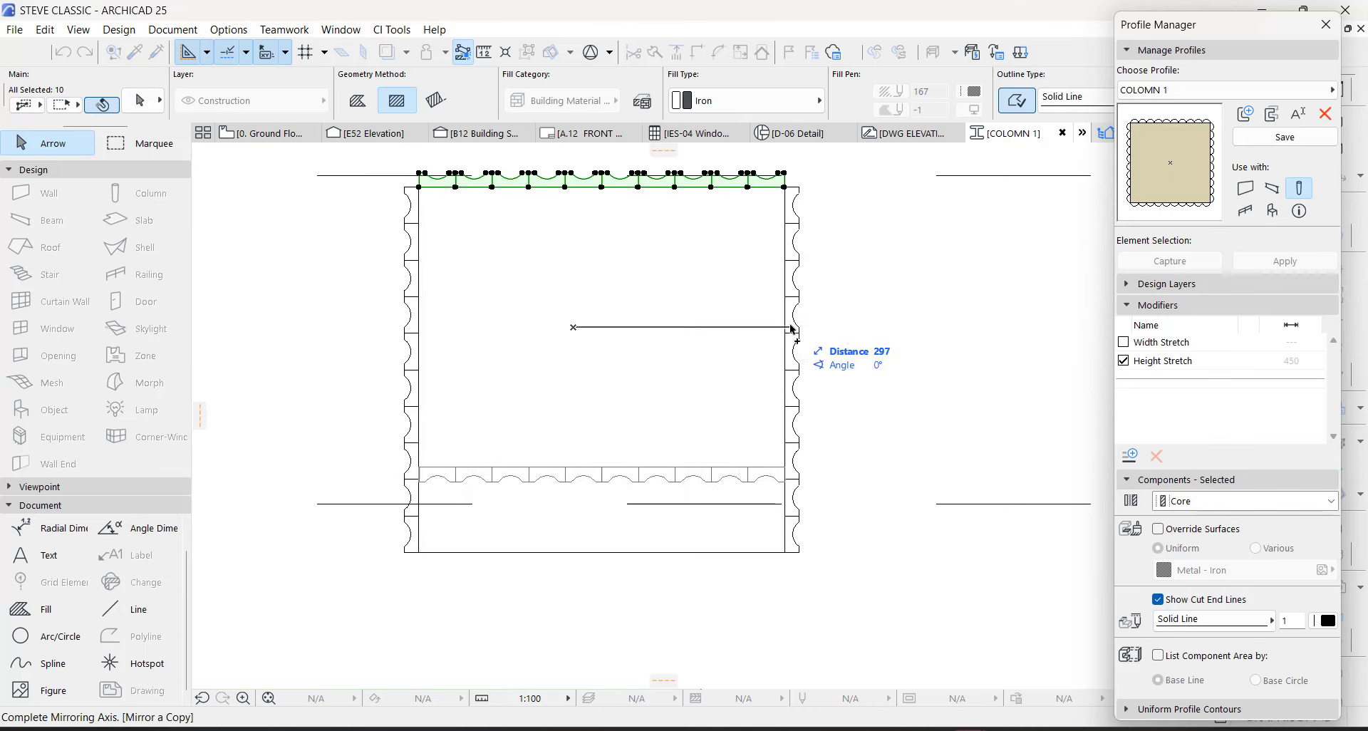
pyautogui.click(792, 328)
pyautogui.scroll(2, 793, 328)
pyautogui.scroll(-5, 805, 370)
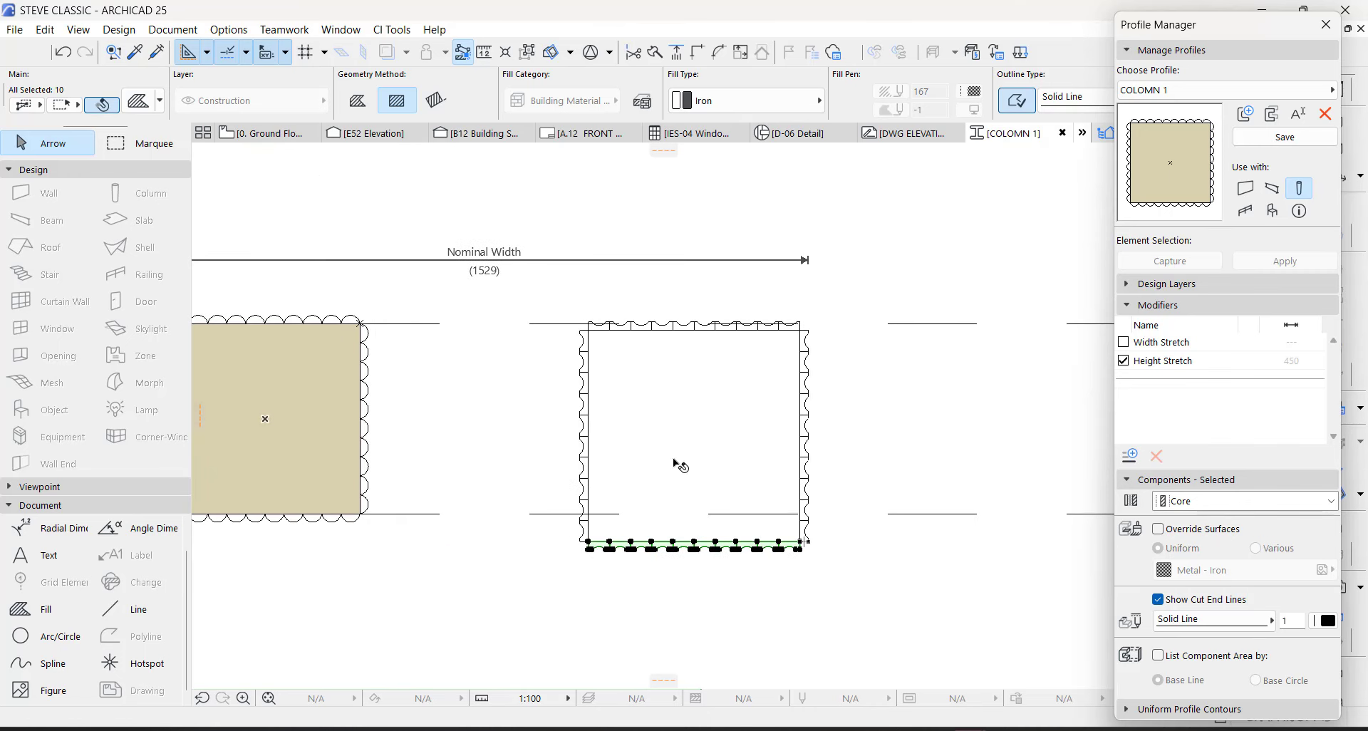
pyautogui.click(836, 415)
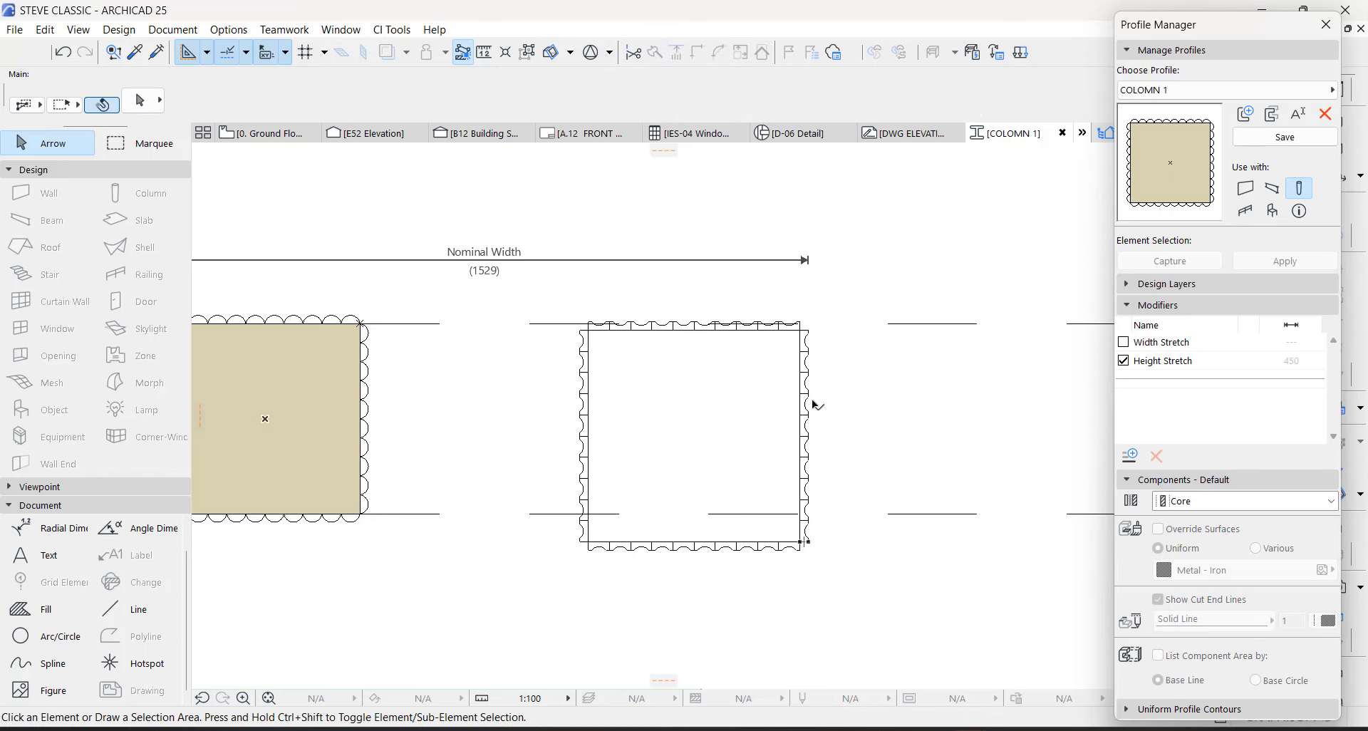
# Step: Cut the new fluted square out of the COLOMN 1 profile, excluding the dashed stretch-zone lines from the selection
pyautogui.scroll(-3, 813, 400)
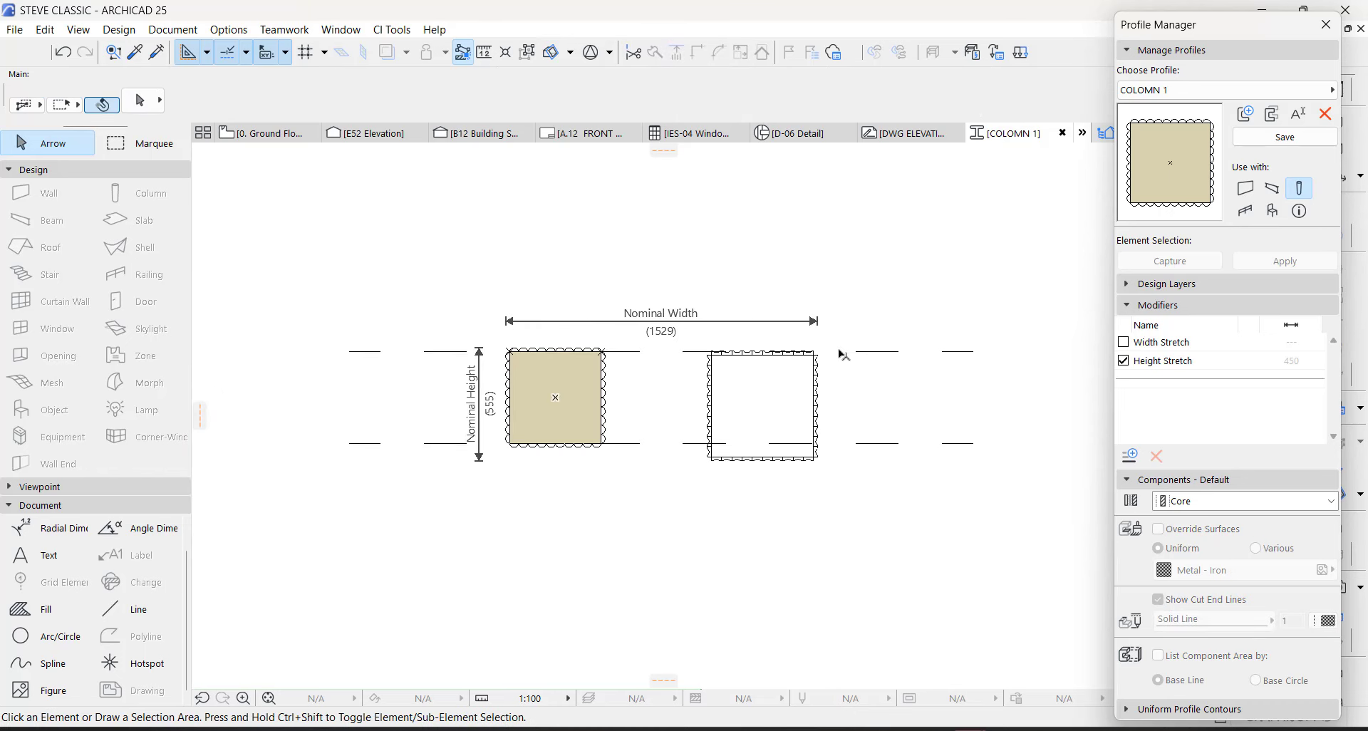
pyautogui.scroll(2, 843, 354)
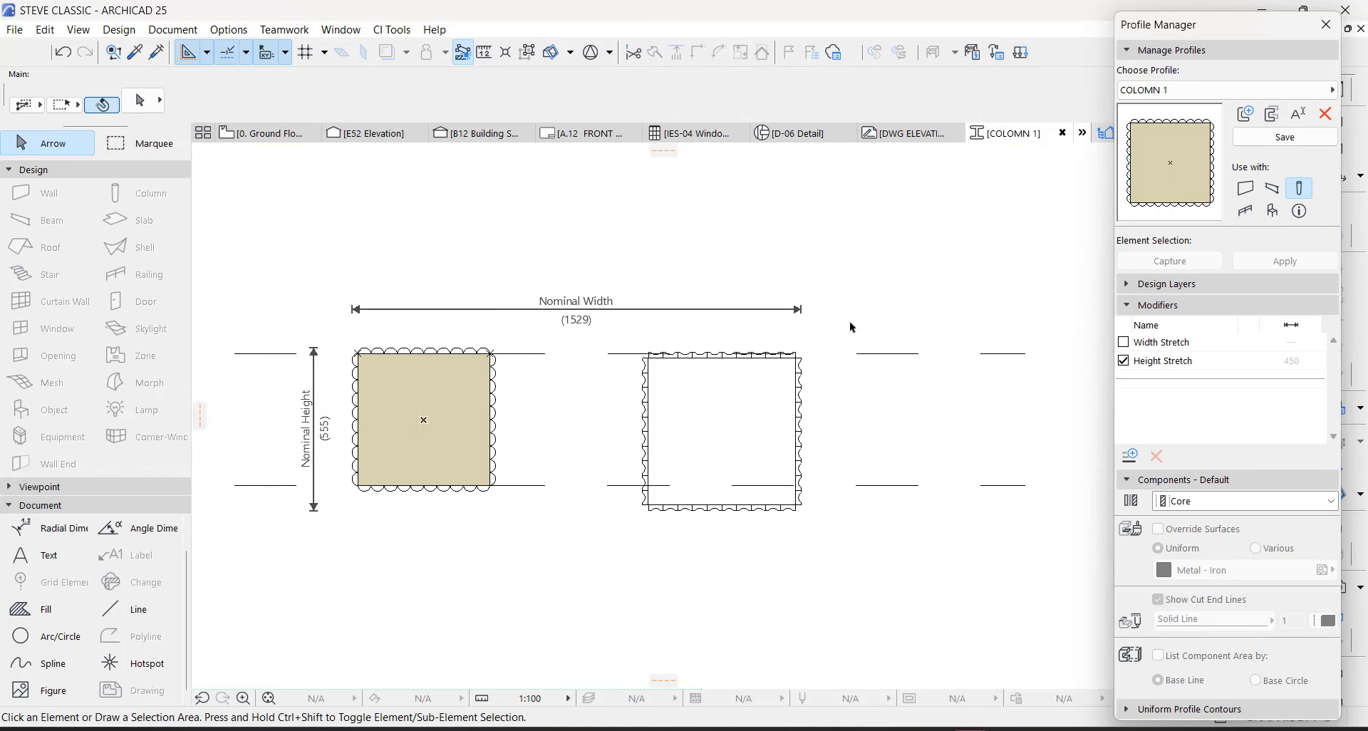
pyautogui.moveTo(852, 328); pyautogui.dragTo(627, 561)
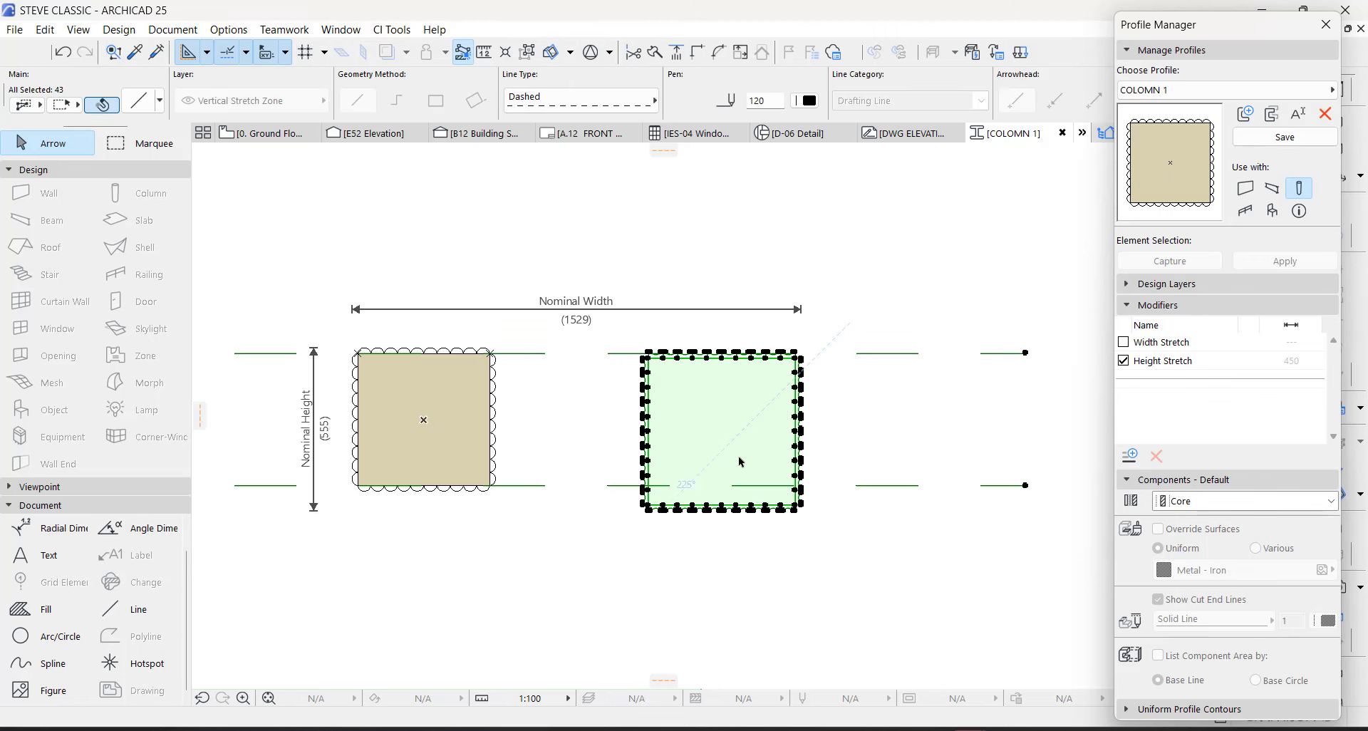
pyautogui.keyDown('shift'); pyautogui.click(998, 354); pyautogui.keyUp('shift')
pyautogui.keyDown('shift'); pyautogui.click(995, 485); pyautogui.keyUp('shift')
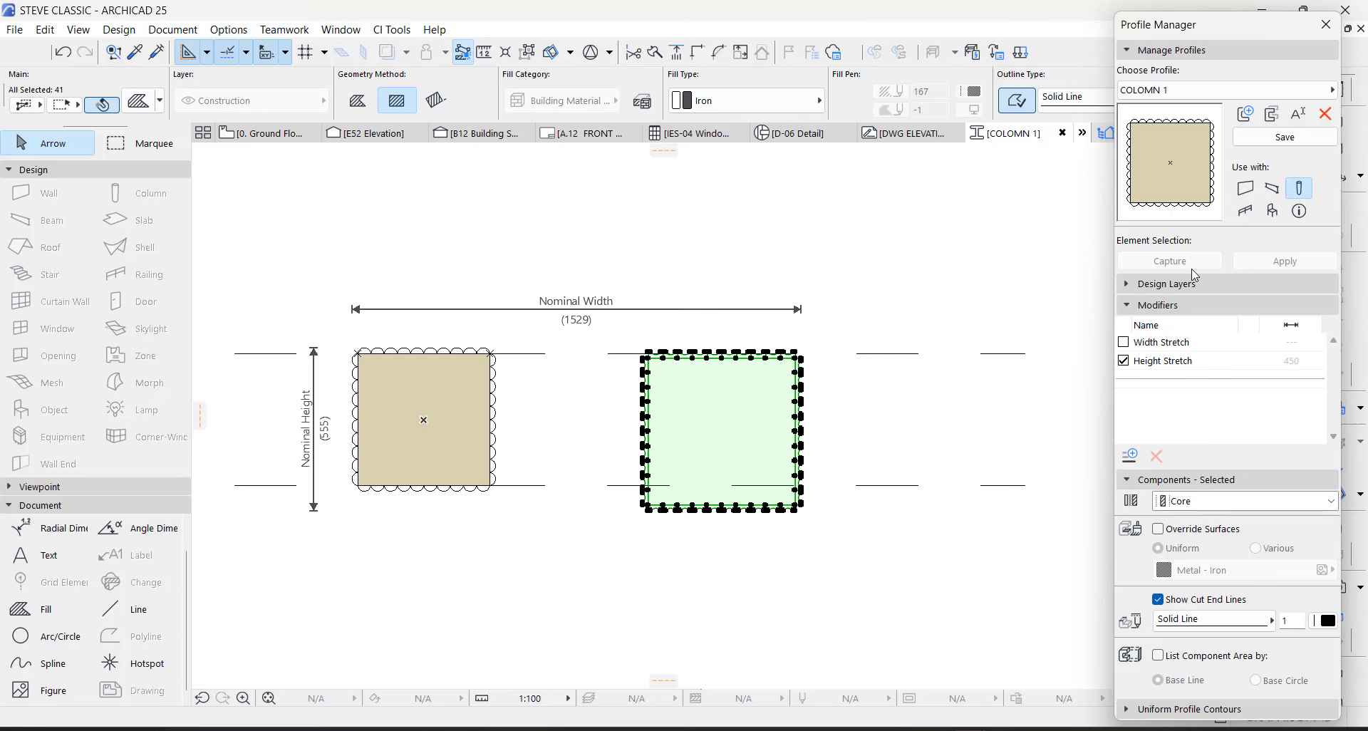
pyautogui.press('Delete')
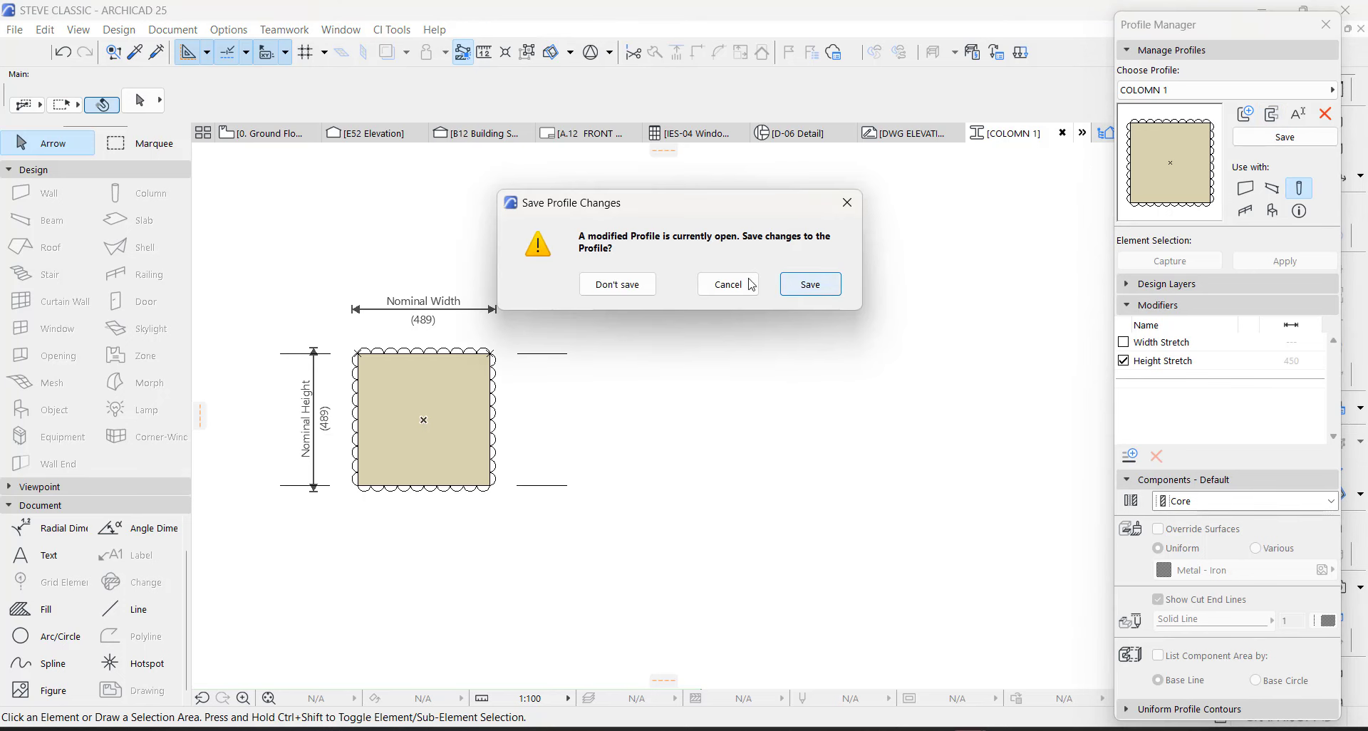
# Step: Duplicate the COLOMN 1 profile as COLOMN 1 (1) without saving the open changes, and delete the copied profile geometry
pyautogui.click(618, 284)
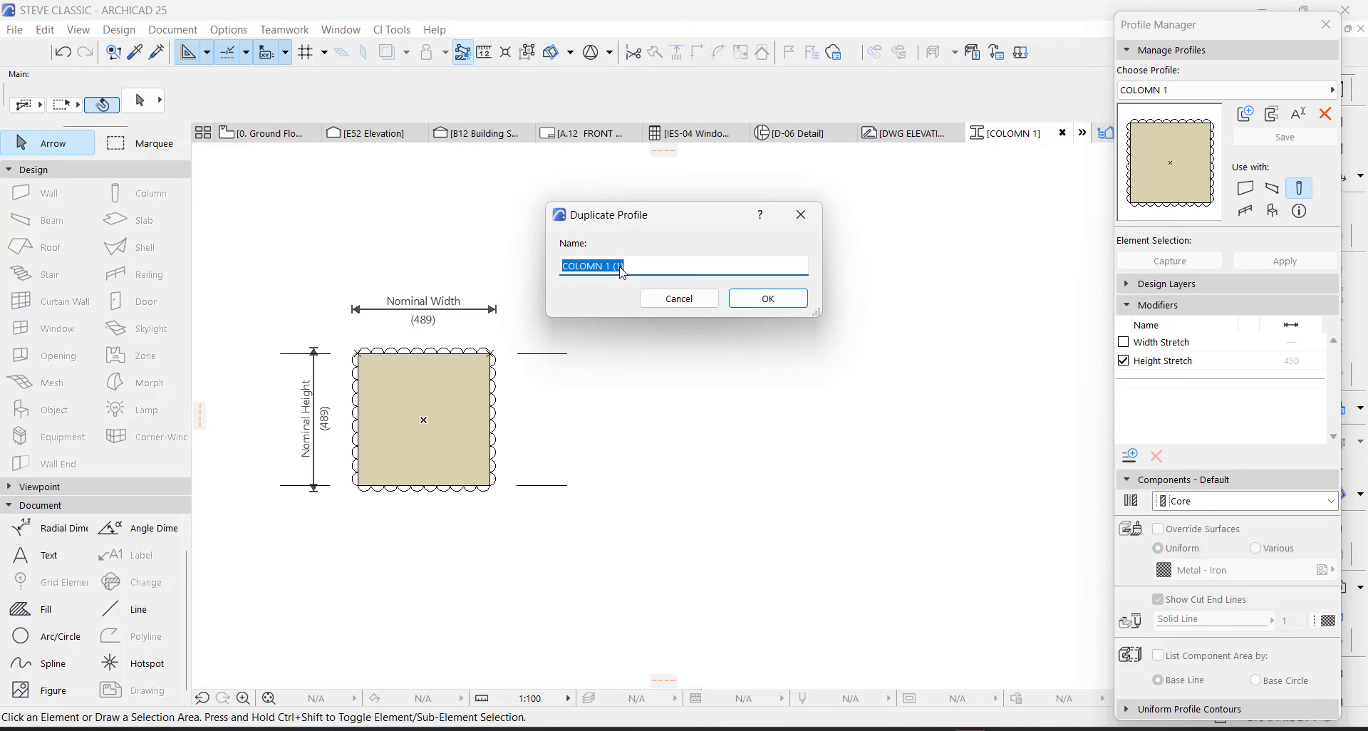
pyautogui.click(768, 300)
pyautogui.moveTo(539, 328); pyautogui.dragTo(336, 525)
pyautogui.press('Delete')
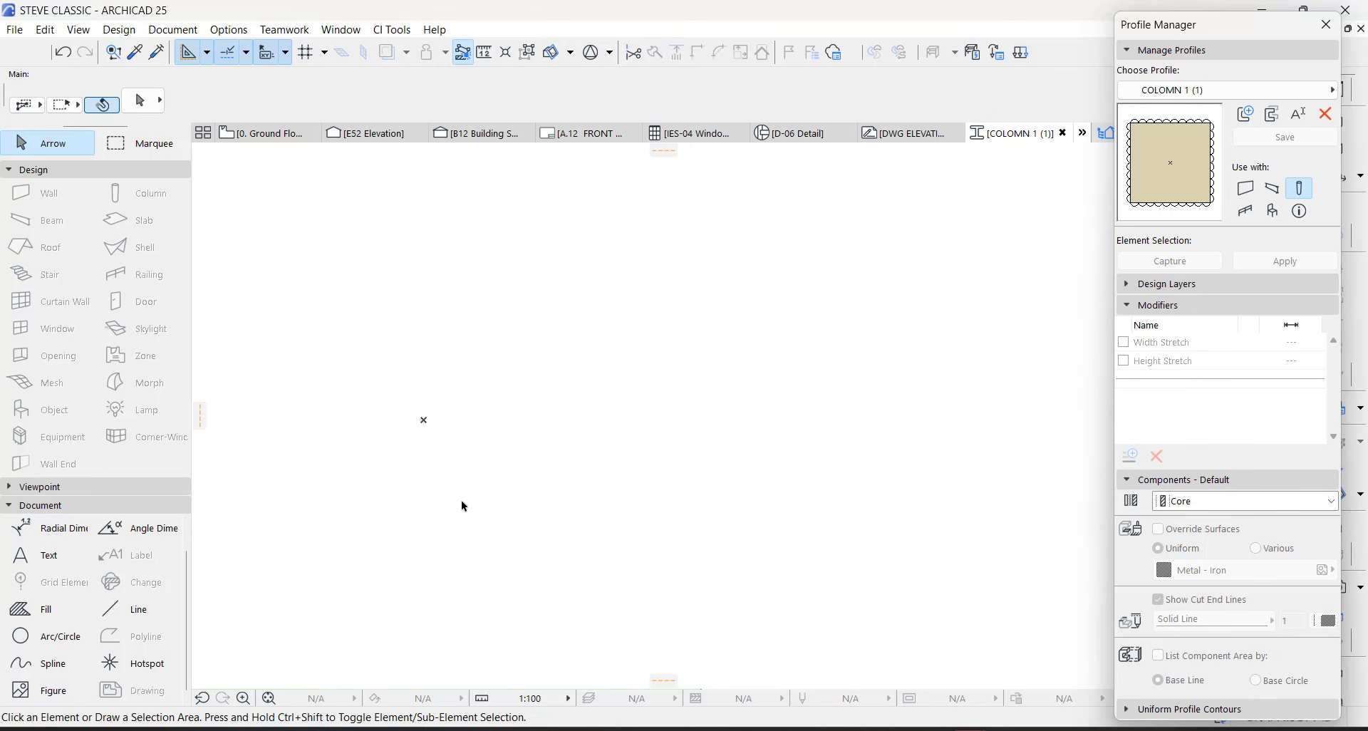
# Step: Paste the fluted square into the empty profile and move it so its centre sits on the profile origin
pyautogui.hotkey('ctrl', 'v')
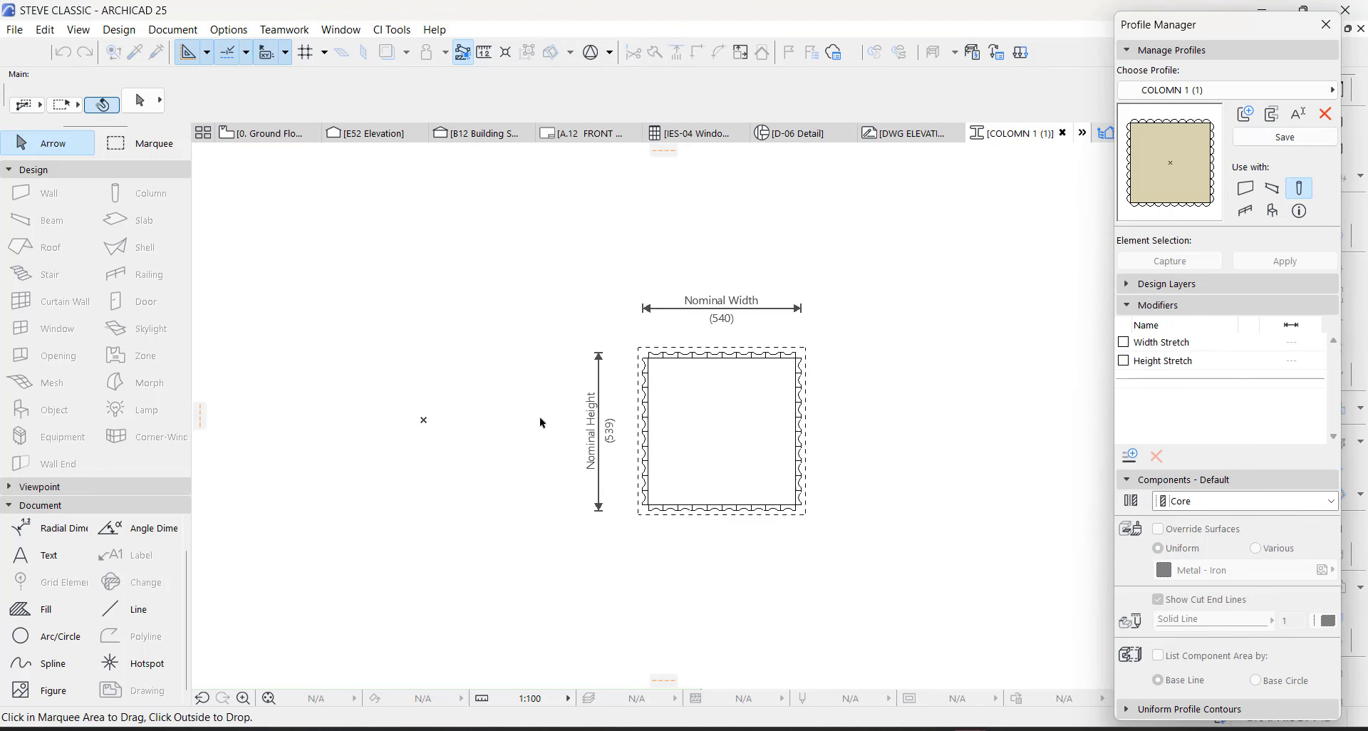
pyautogui.click(722, 426)
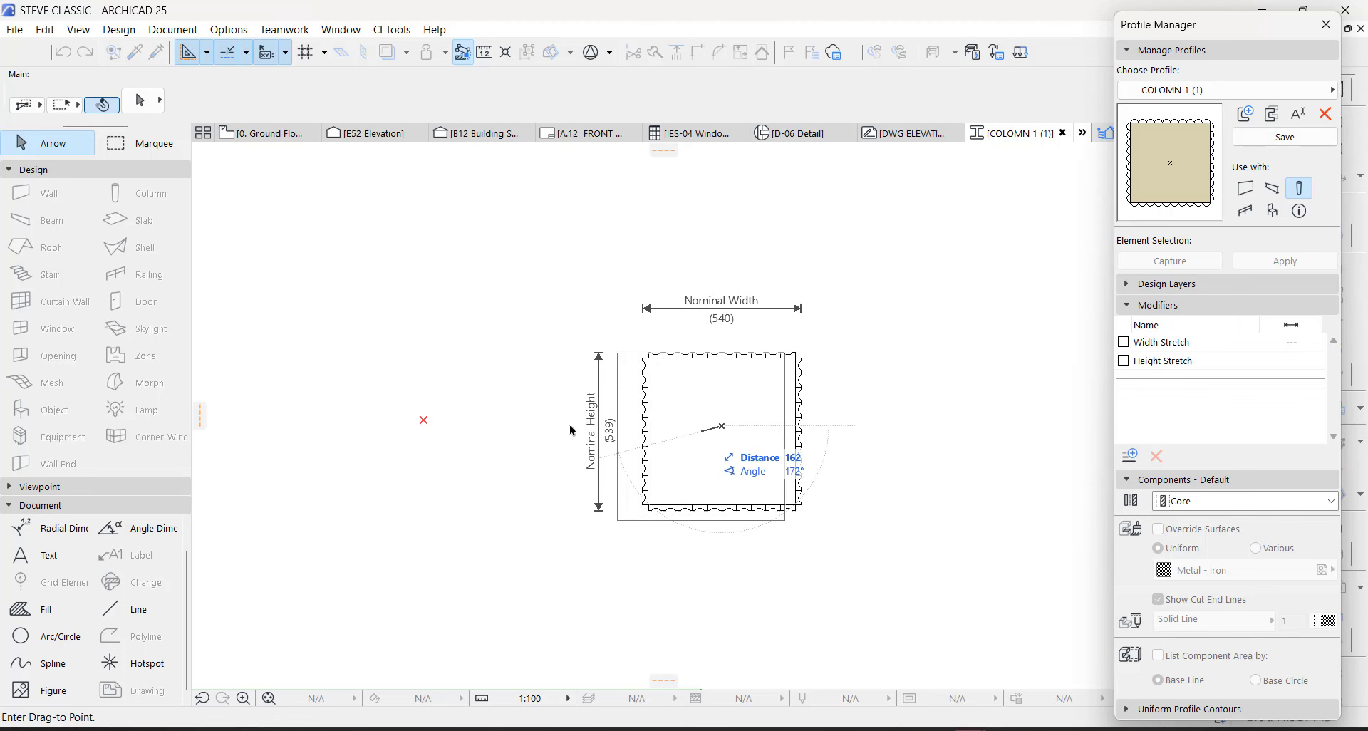
pyautogui.click(423, 420)
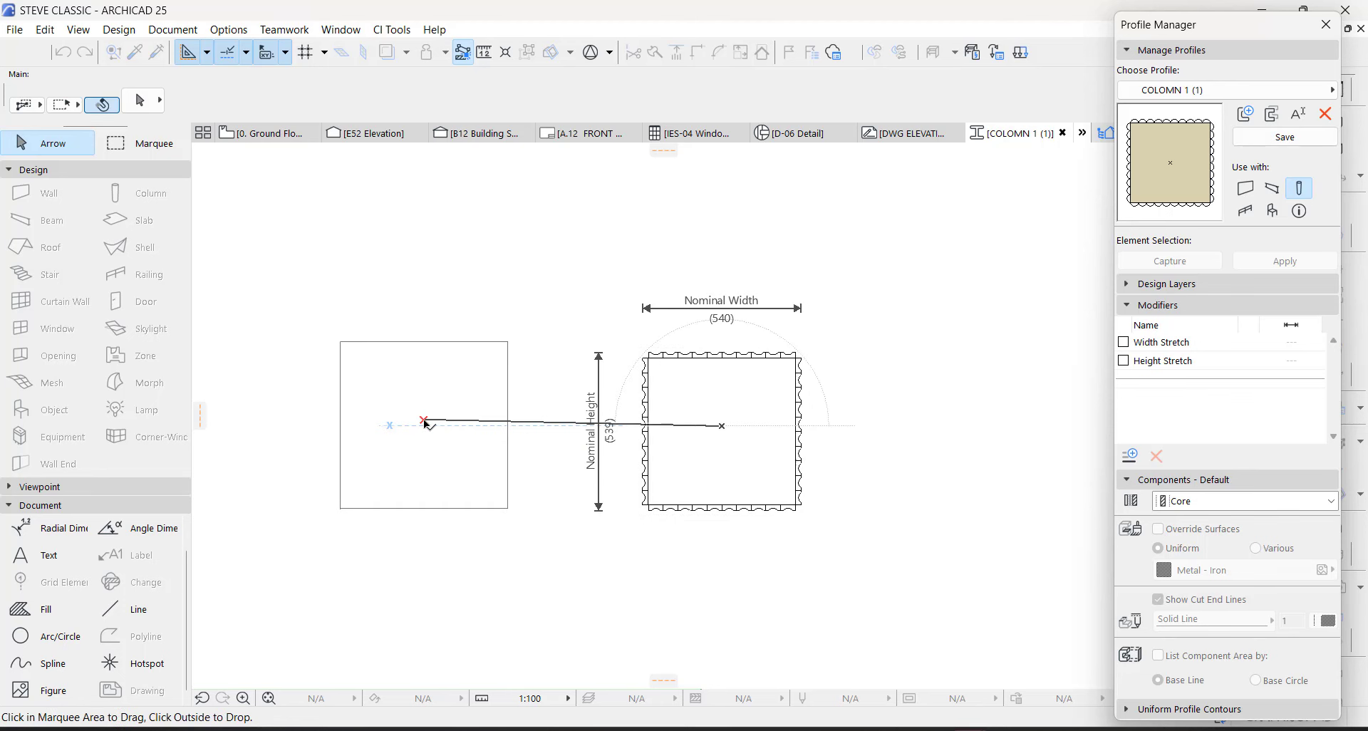
pyautogui.click(700, 471)
pyautogui.scroll(5, 504, 366)
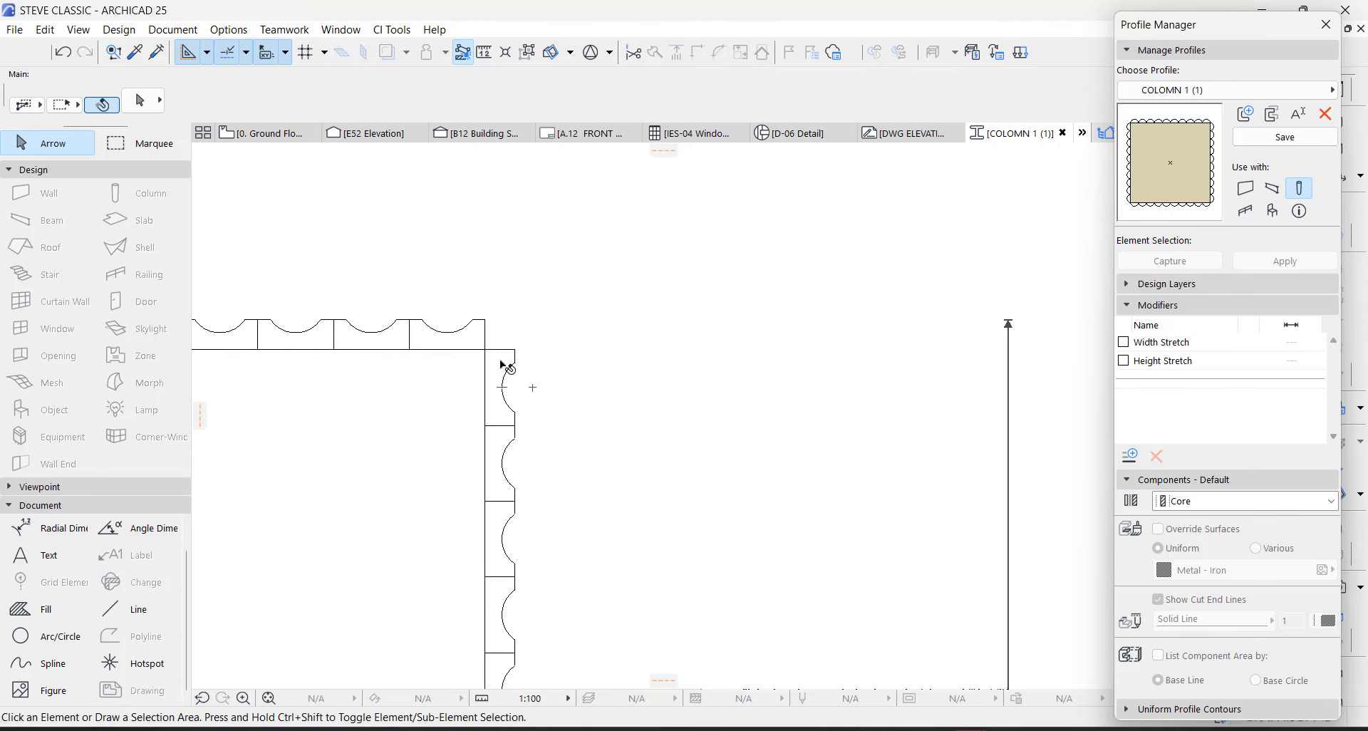
pyautogui.scroll(-6, 571, 263)
# Step: Override the surfaces of all the profile's fills uniformly with Paint - Titanium White and save the profile
pyautogui.click(601, 267)
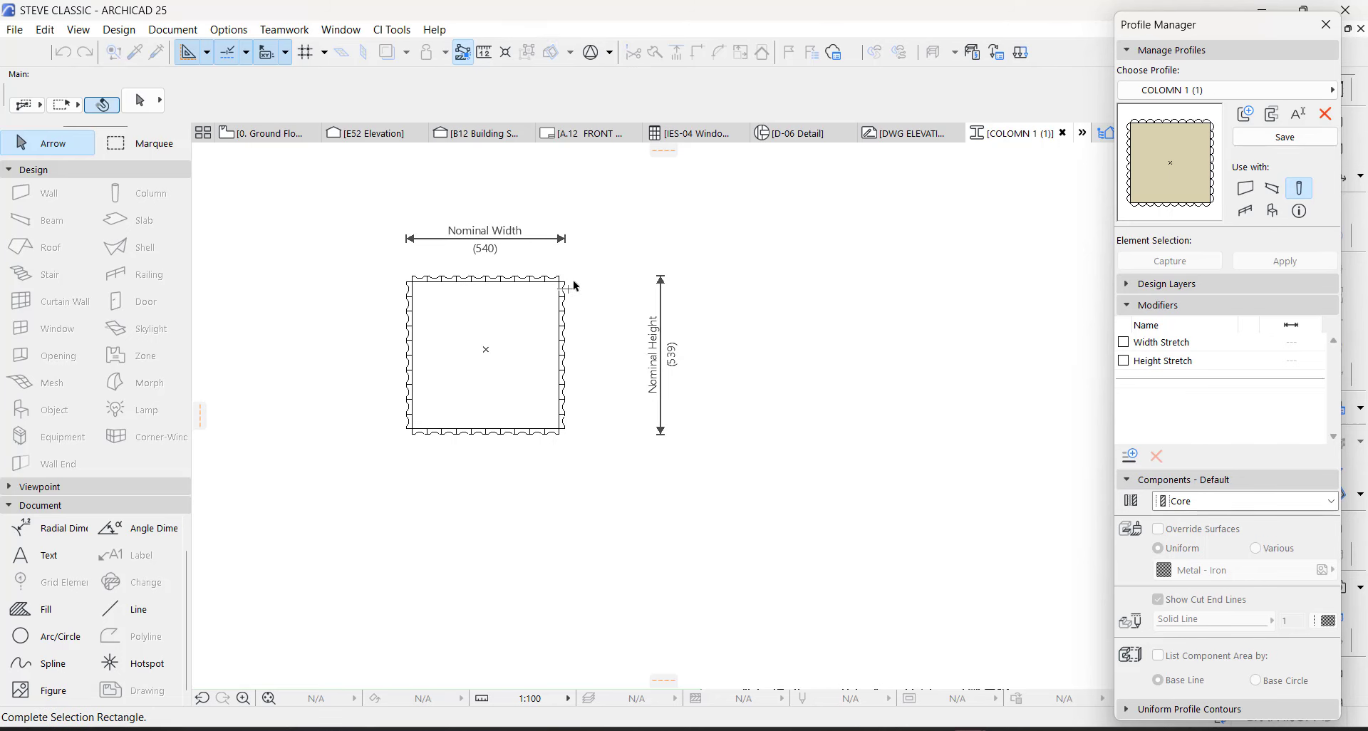
pyautogui.click(359, 454)
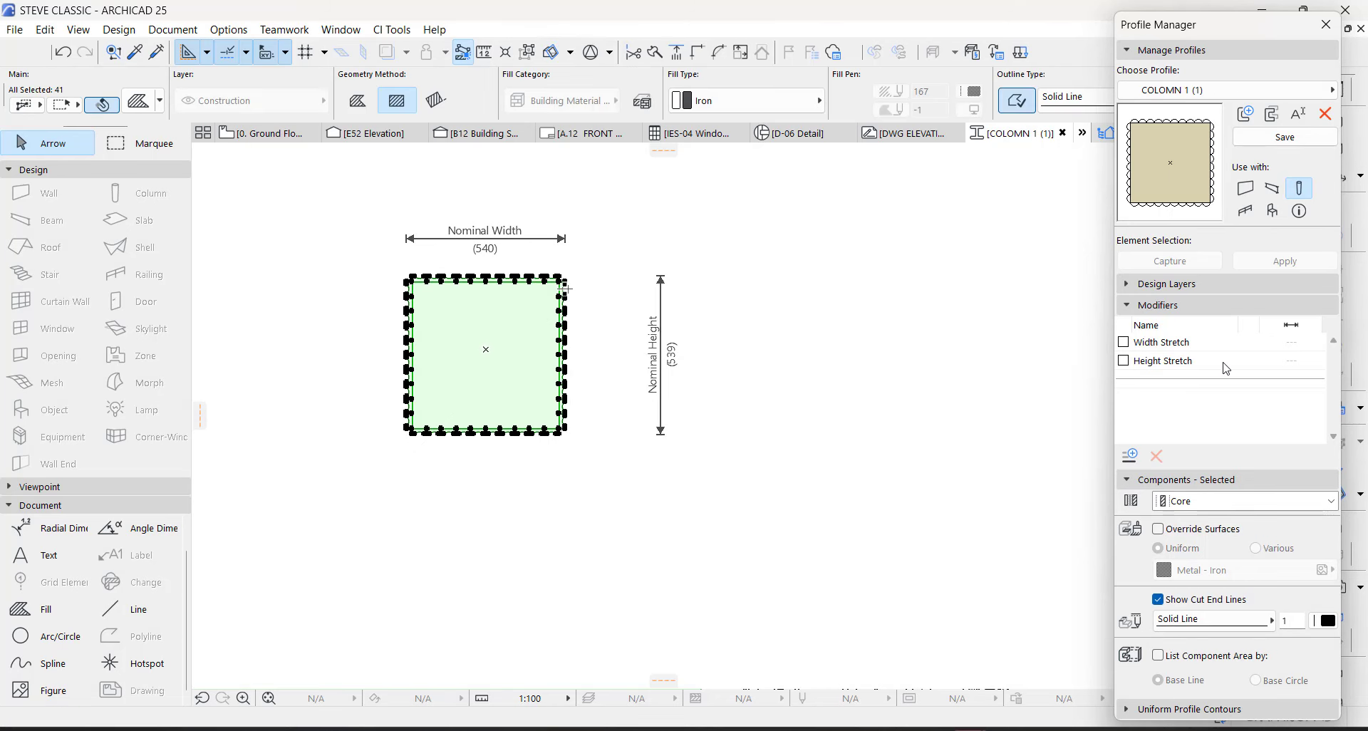
pyautogui.click(1180, 531)
pyautogui.click(1330, 570)
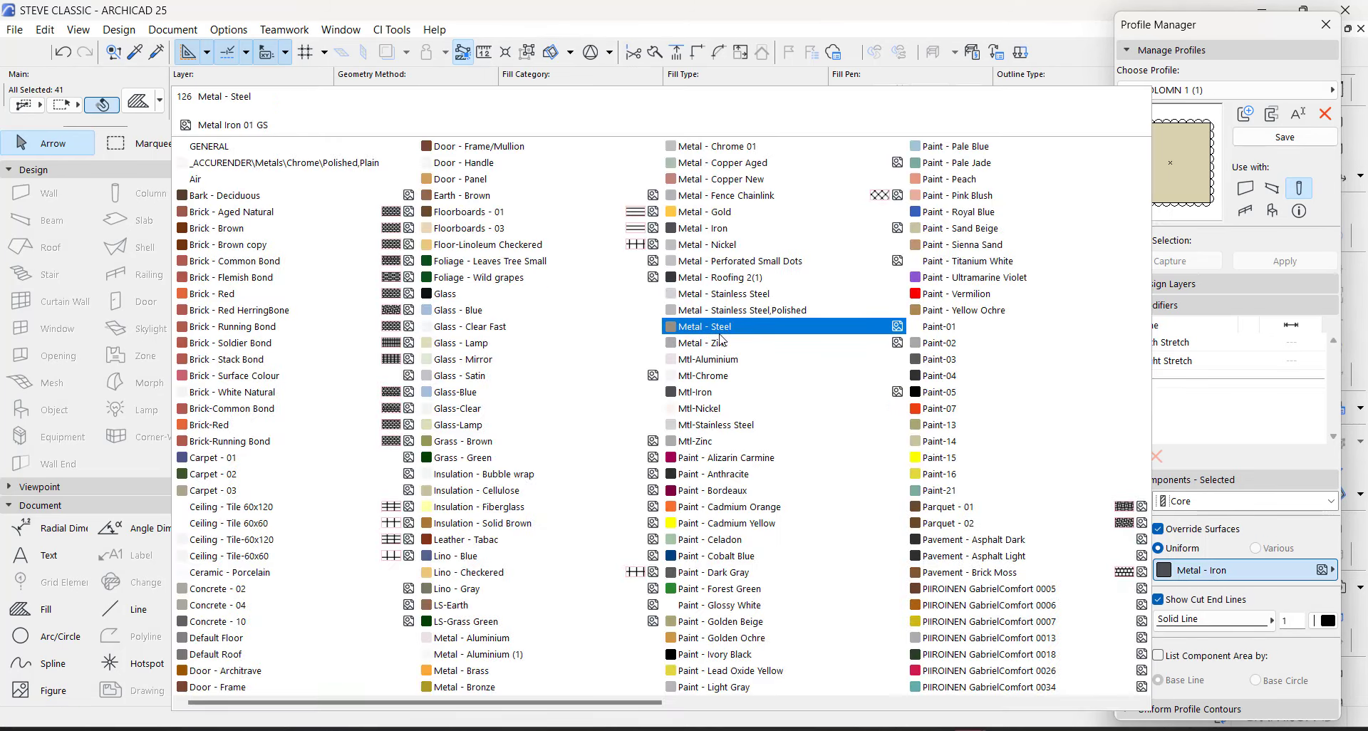
pyautogui.click(996, 260)
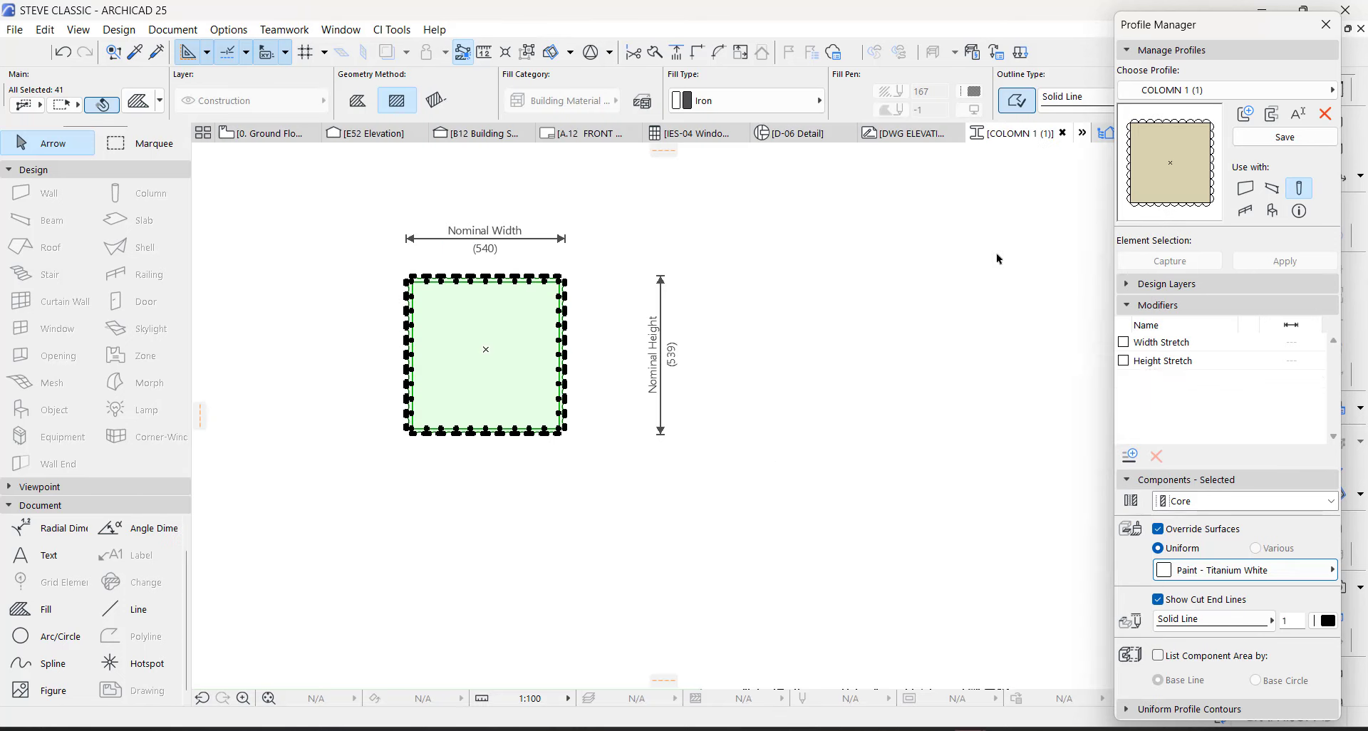
pyautogui.click(1288, 137)
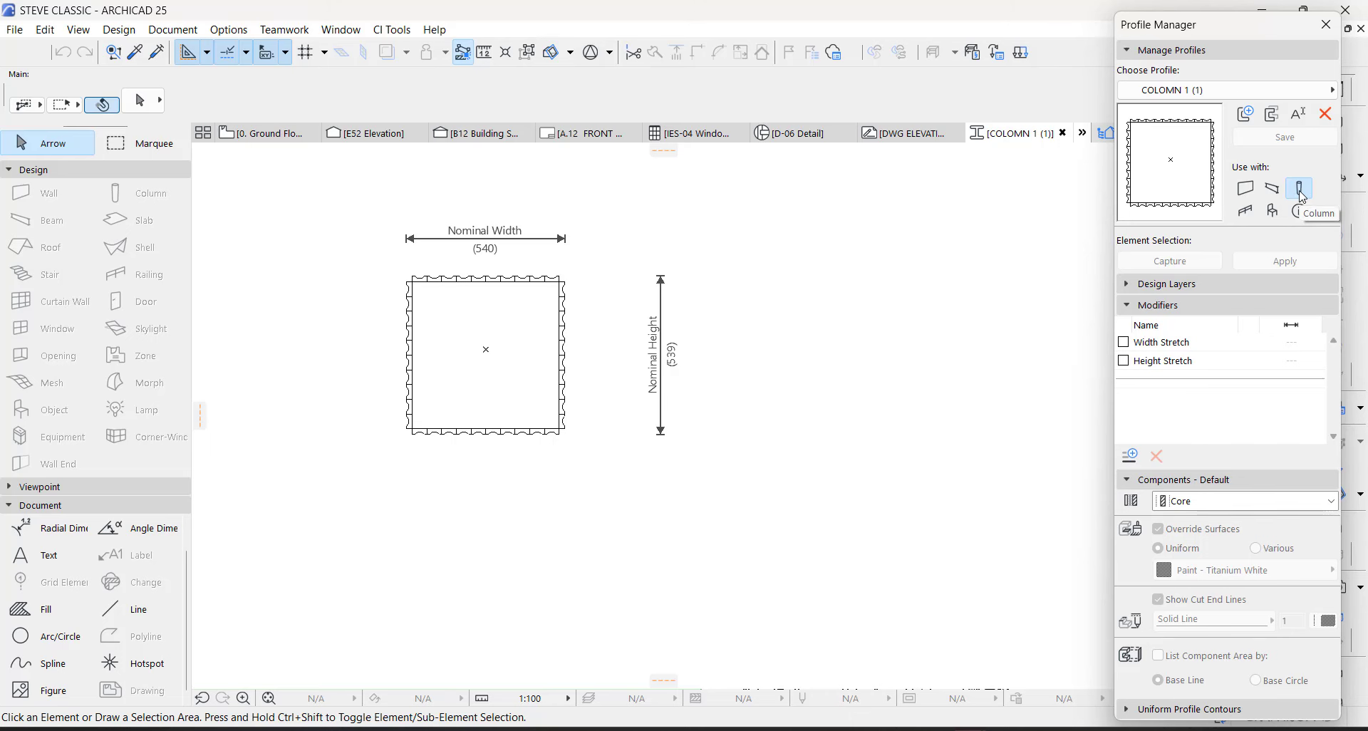
# Step: Close the Profile Manager and view the entrance porch columns in the 3D perspective
pyautogui.click(1327, 24)
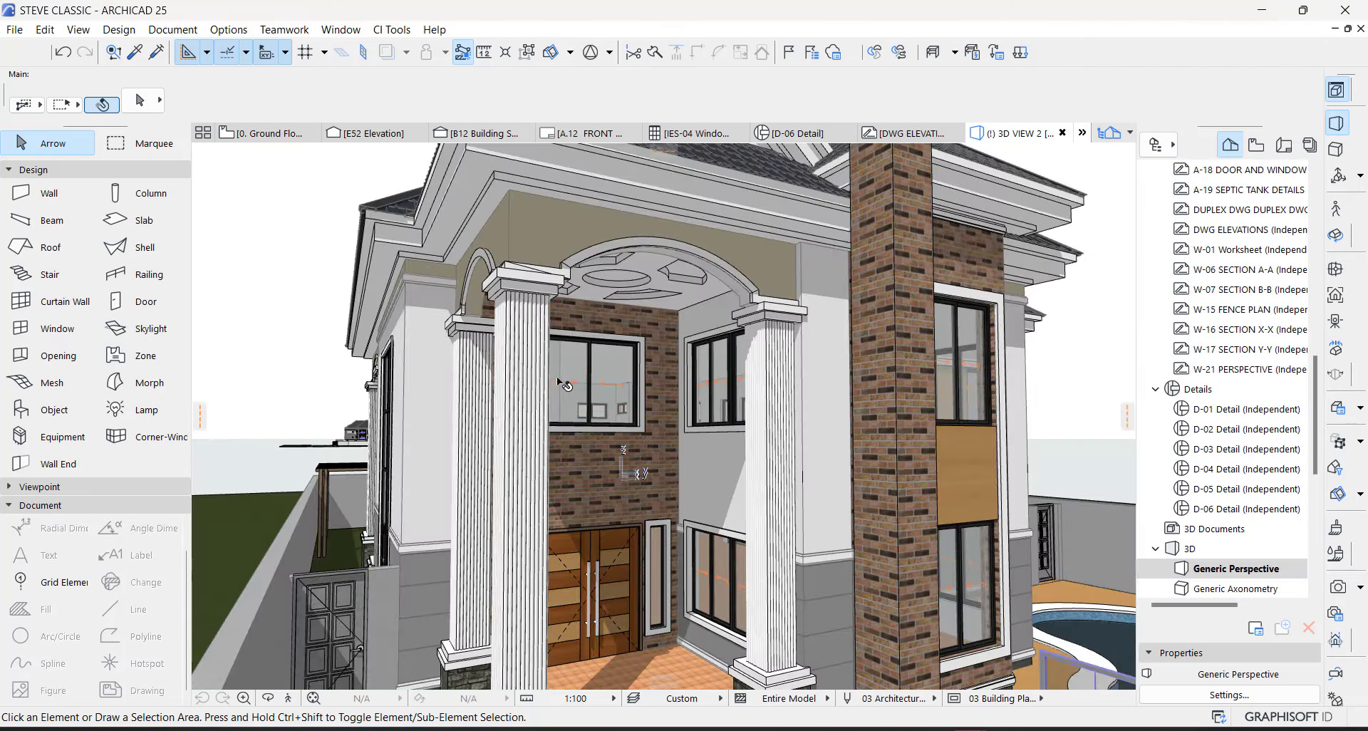
pyautogui.keyDown('shift'); pyautogui.moveTo(557, 377); pyautogui.dragTo(538, 425, button='middle'); pyautogui.keyUp('shift')
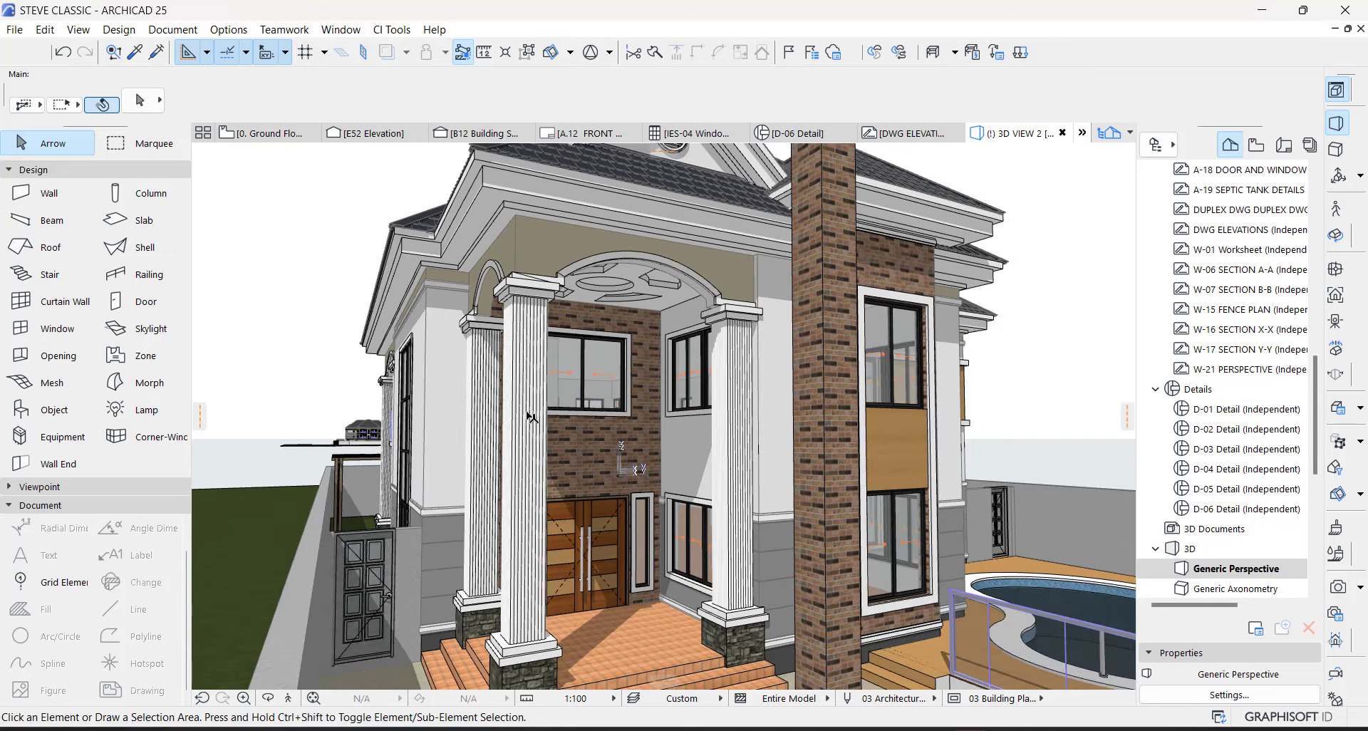
# Step: Change the profile of the front porch column's 4434 mm shaft segment to COLOMN 1 (1), apply the settings and deselect the column
pyautogui.click(531, 417)
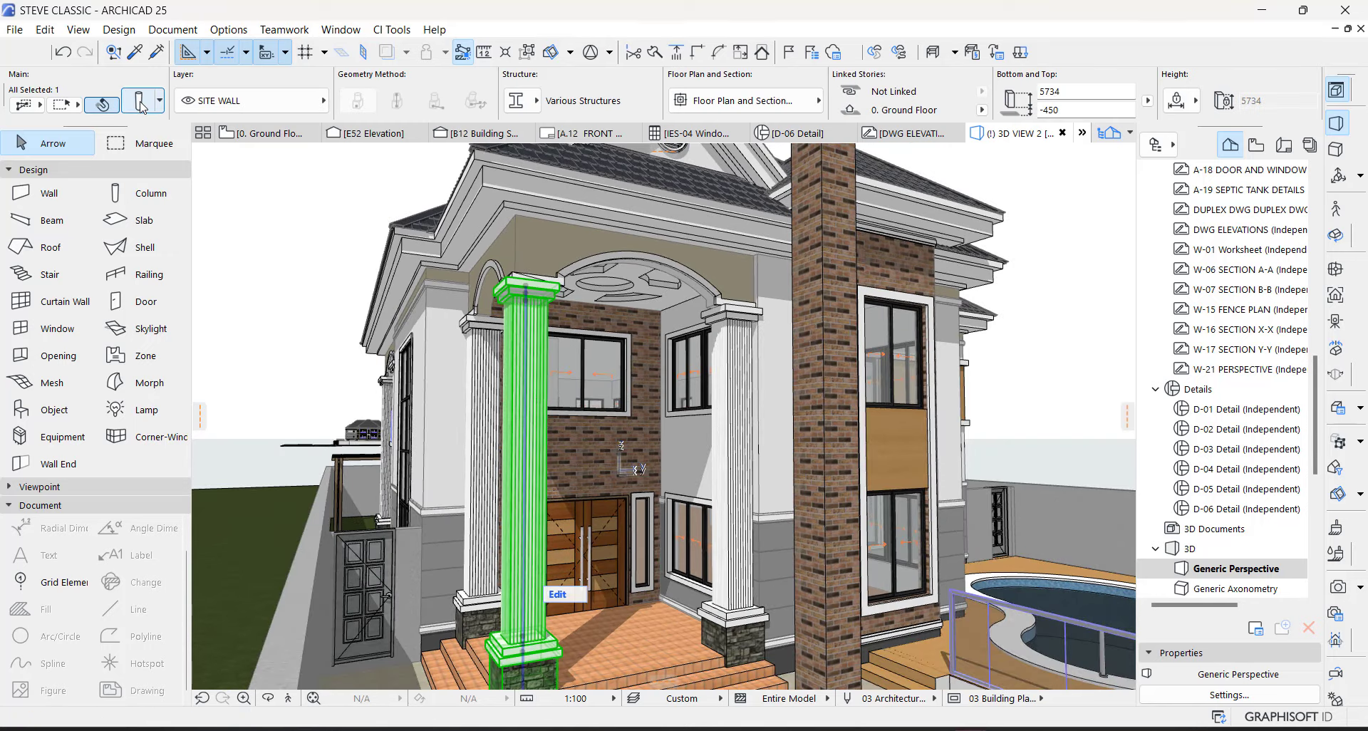
pyautogui.click(140, 102)
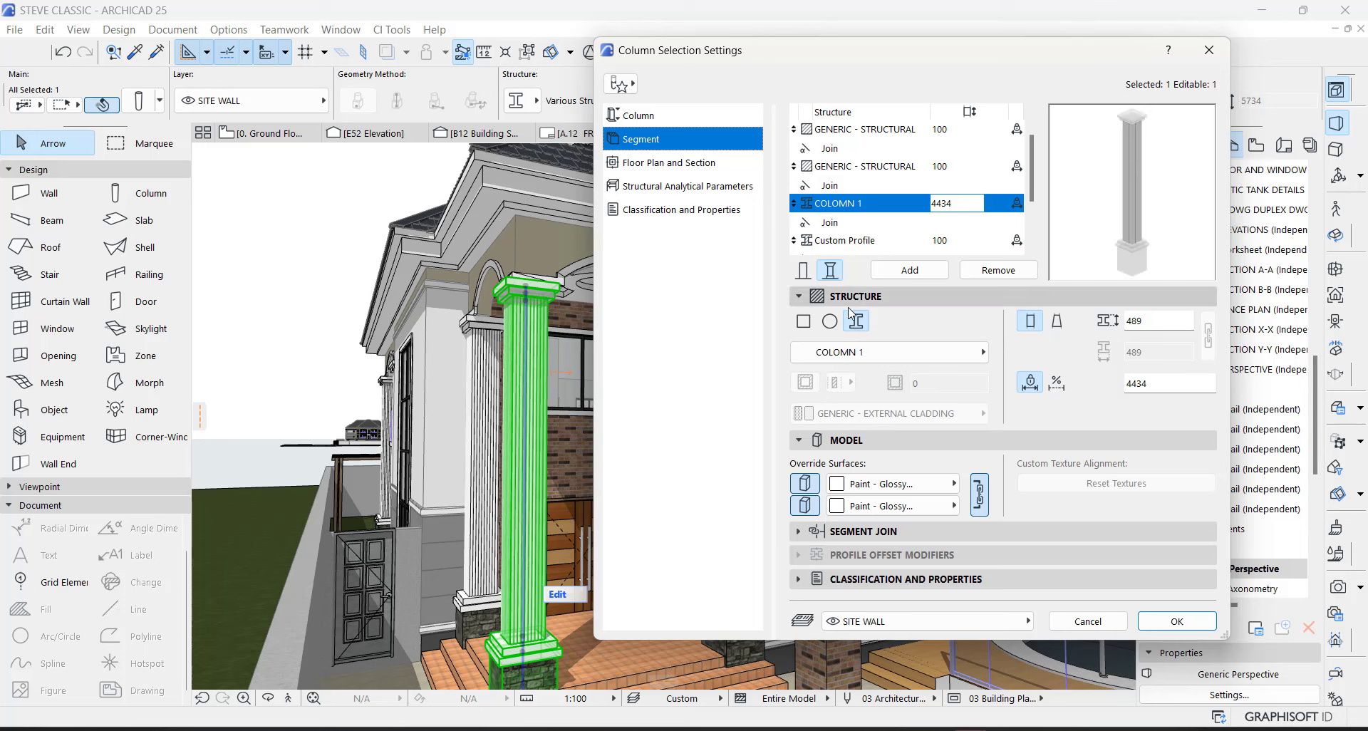
pyautogui.click(885, 352)
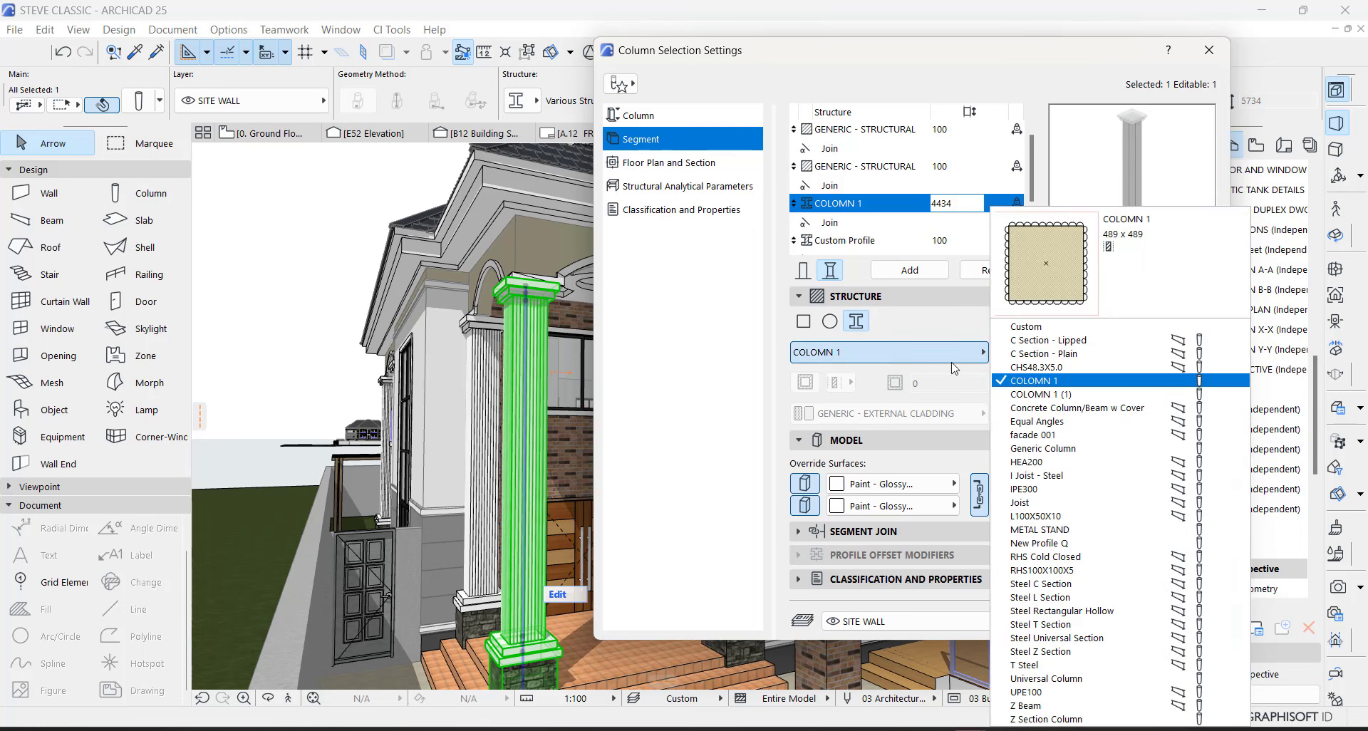
pyautogui.click(1052, 395)
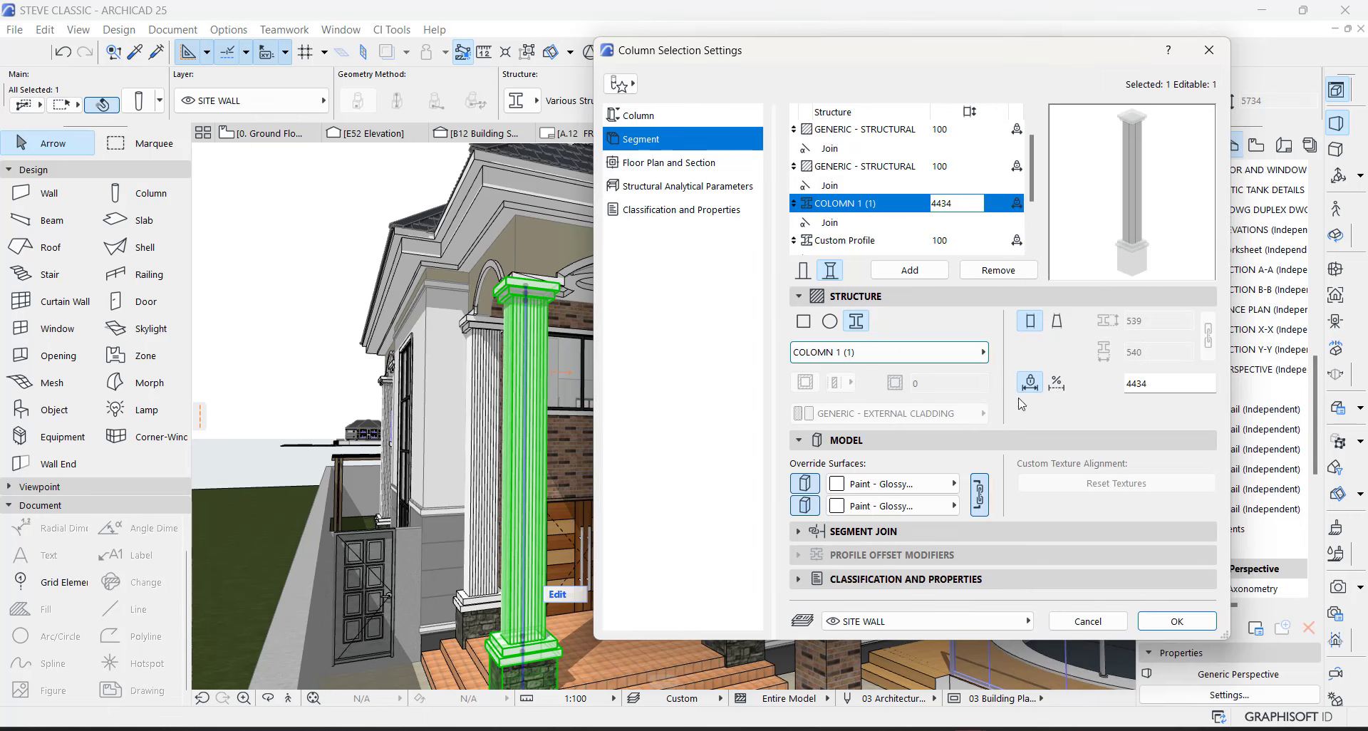
pyautogui.click(1177, 622)
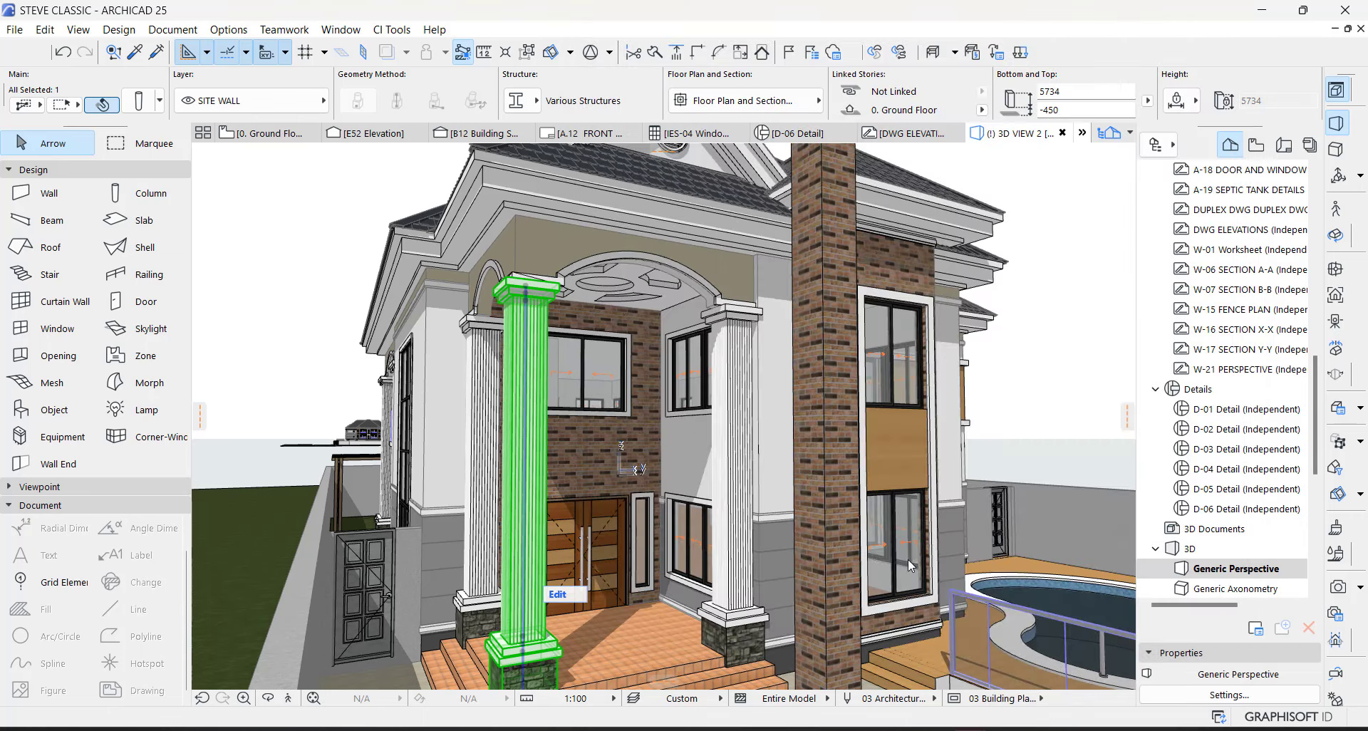
pyautogui.press('Escape')
# Step: Examine the front column's fluted shaft and capital up close and compare it with the other porch columns from another angle
pyautogui.scroll(5, 521, 345)
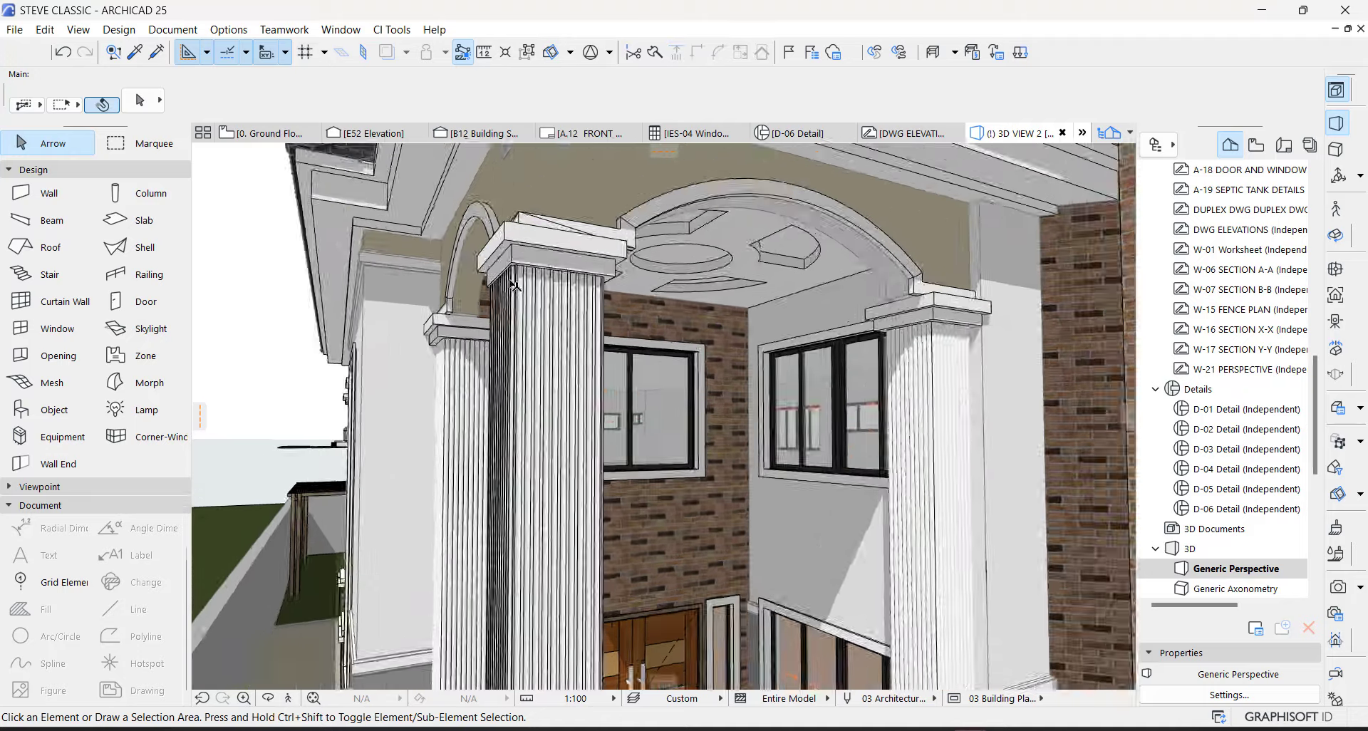
pyautogui.press('o')
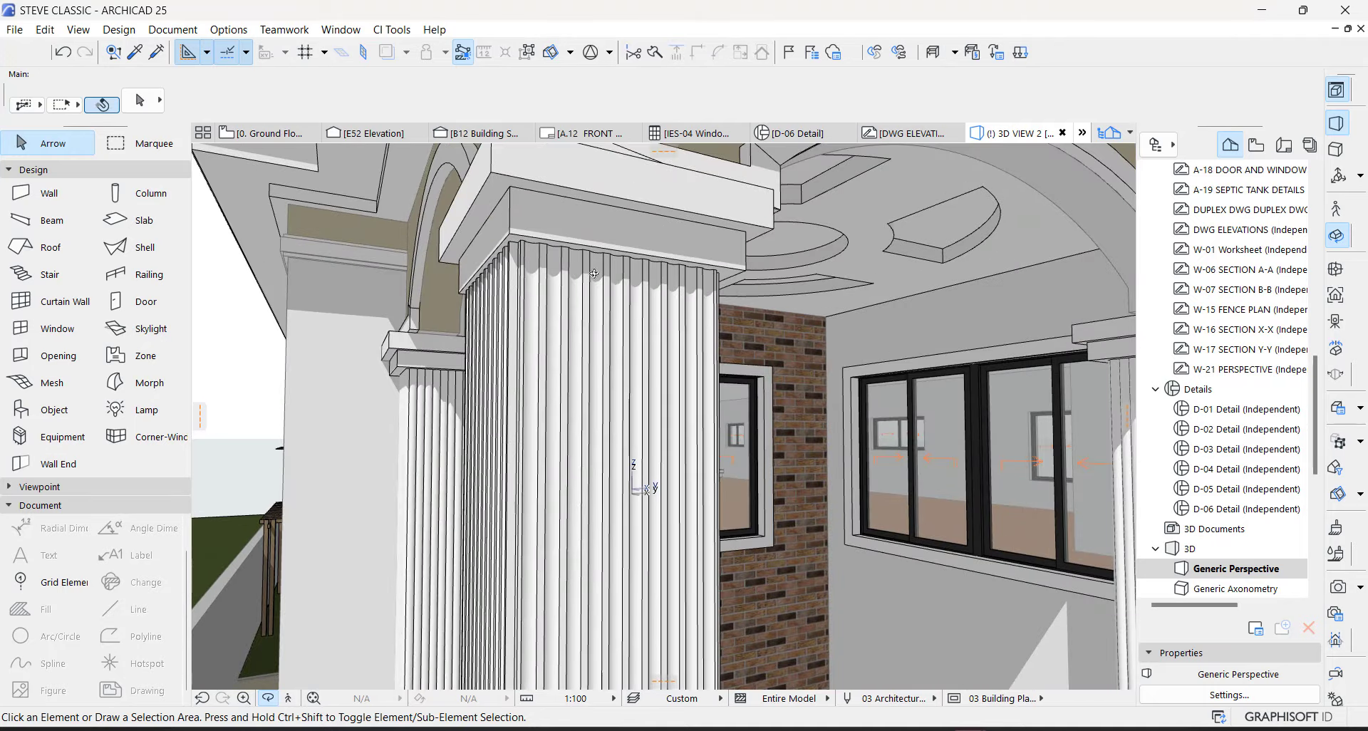
pyautogui.moveTo(577, 280); pyautogui.dragTo(578, 374)
pyautogui.press('Escape')
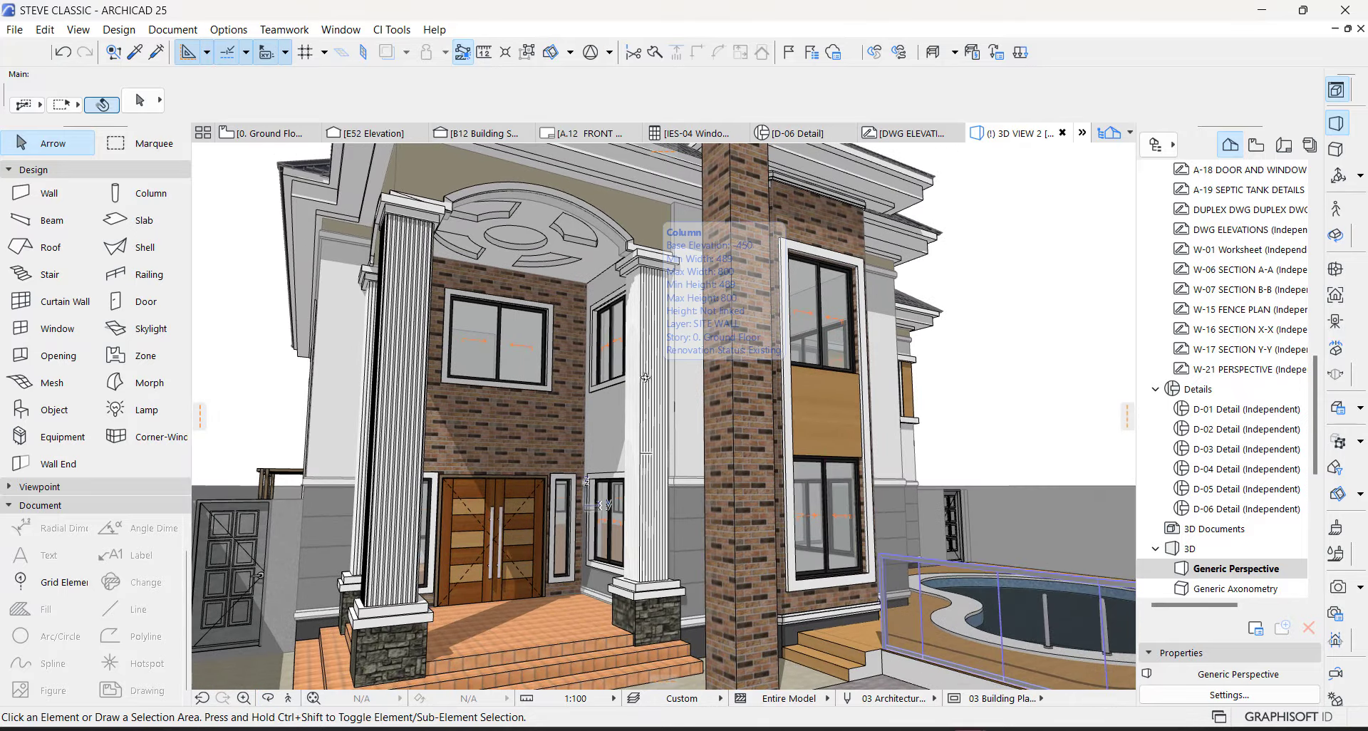